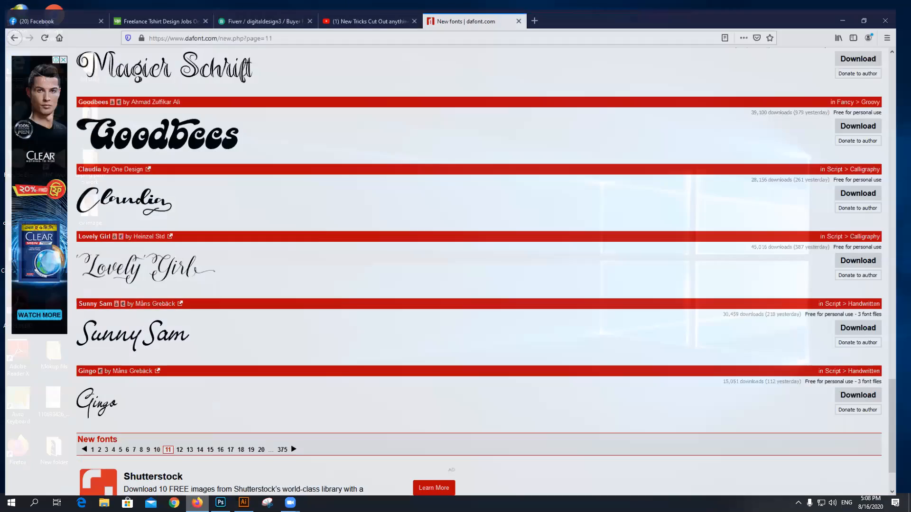
Step: Switch to Photoshop and open the recent image images.jfif, the tree on a green field
click(448, 266)
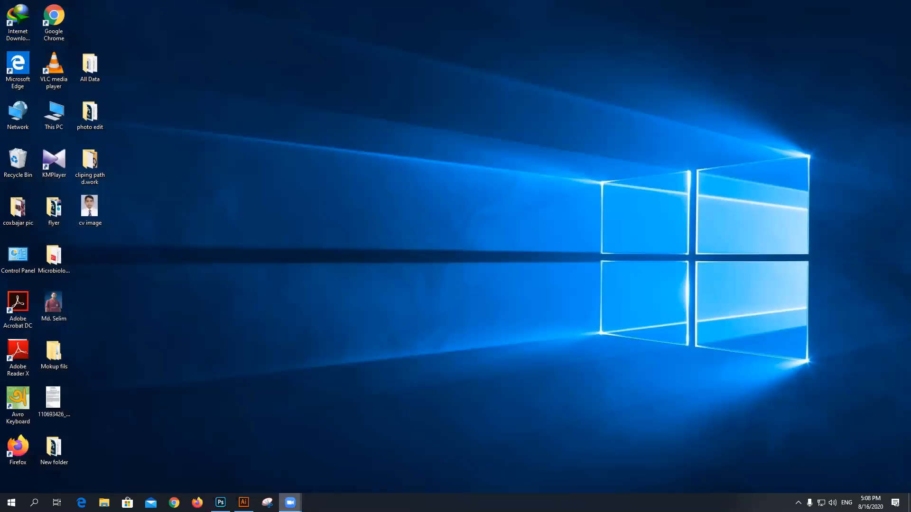
mouse_move(290, 502)
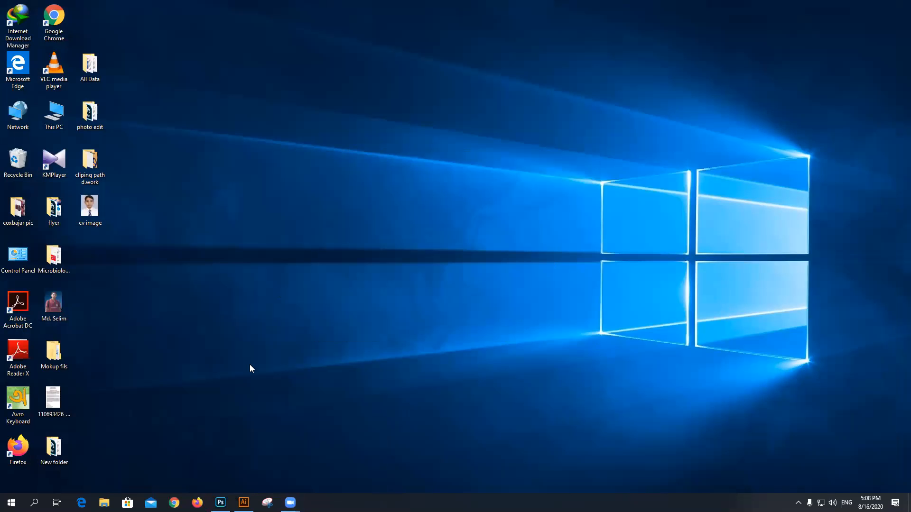
mouse_move(220, 503)
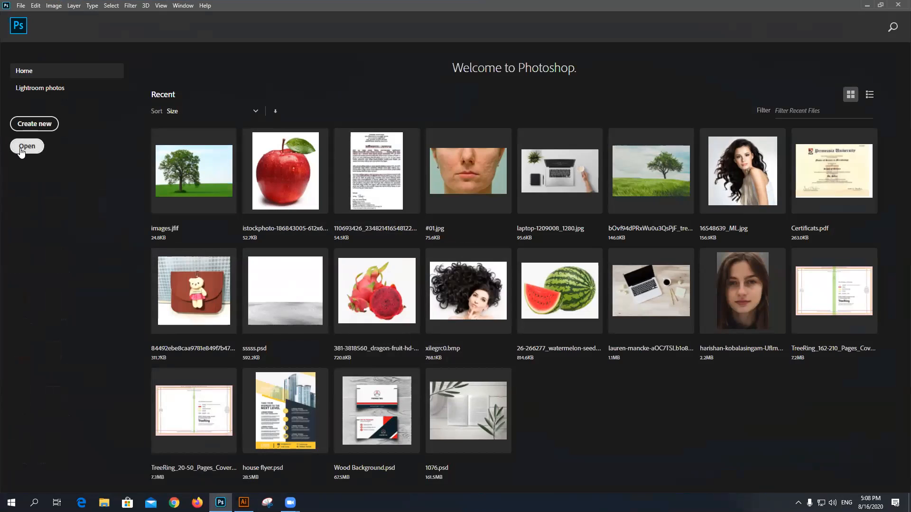
click(32, 125)
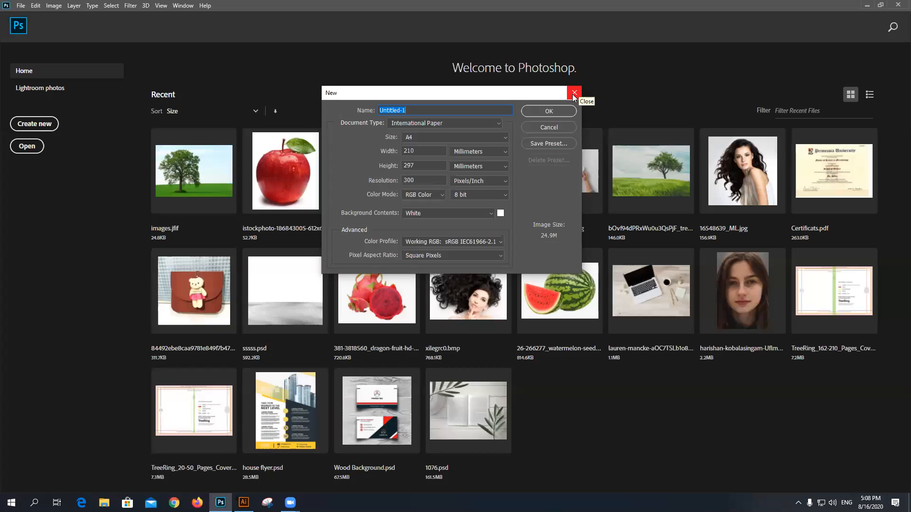
click(574, 93)
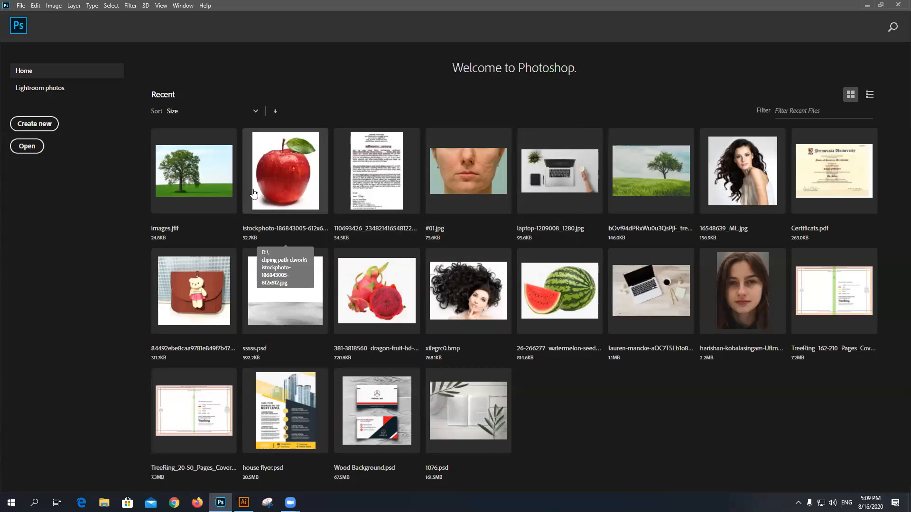
click(208, 176)
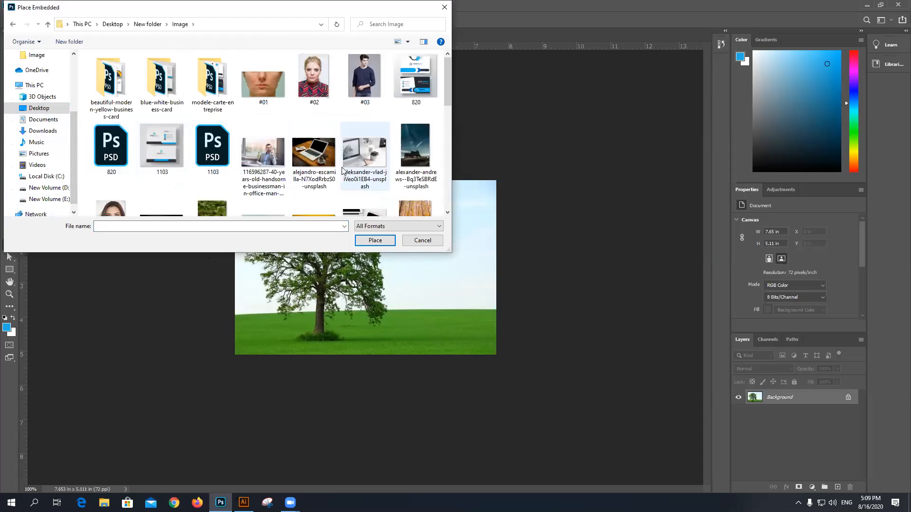
Step: Browse the Image folder for a picture to embed, and open the cliping path images folder instead
scroll(344, 171, down, 3)
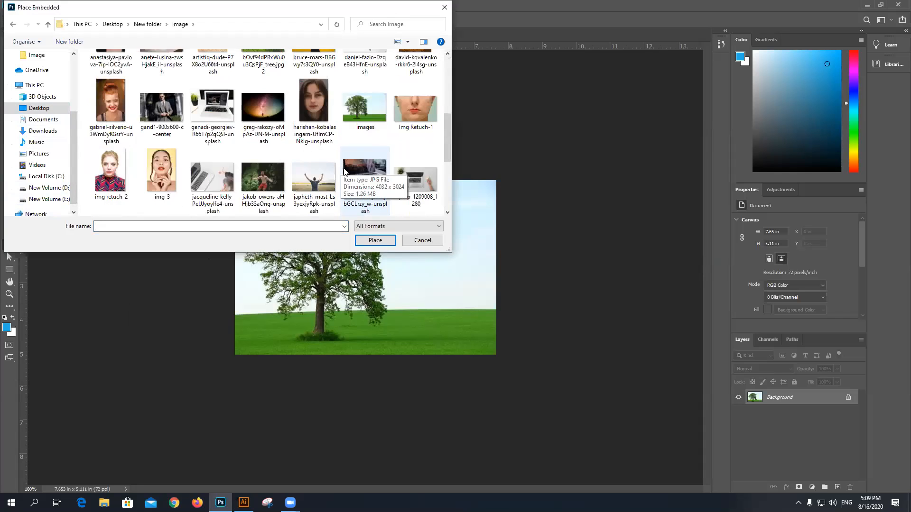
scroll(344, 171, down, 3)
scroll(344, 172, up, 1)
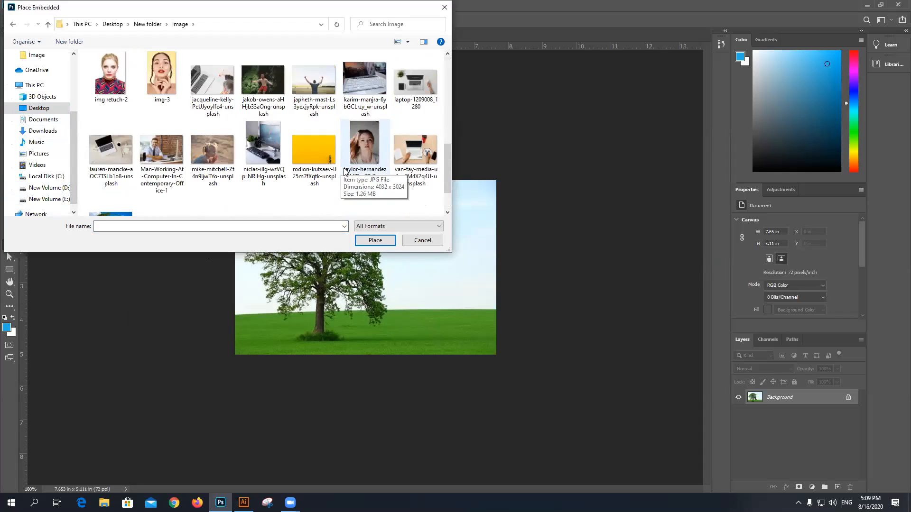
scroll(344, 171, up, 3)
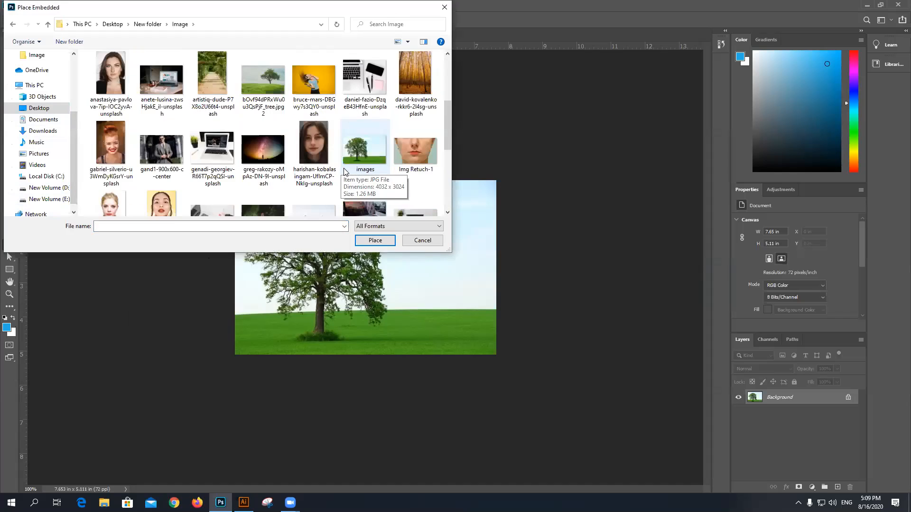
scroll(343, 171, up, 3)
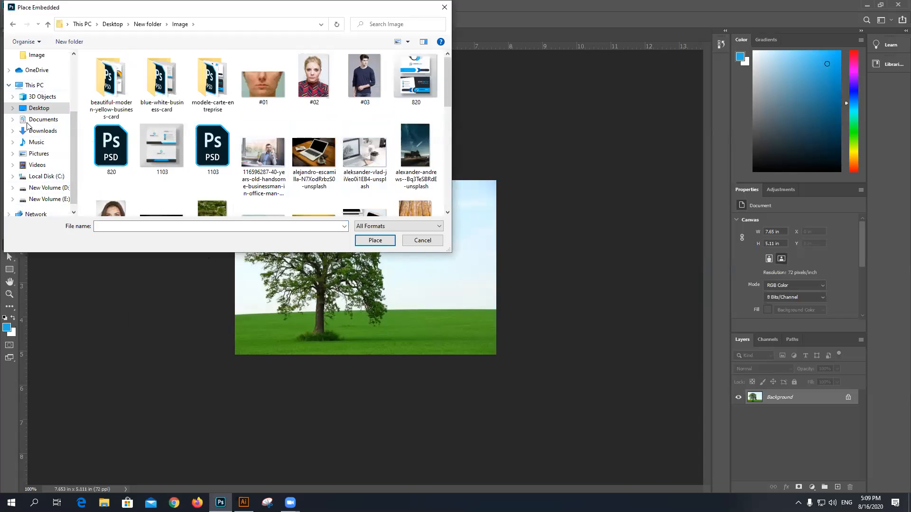
click(13, 24)
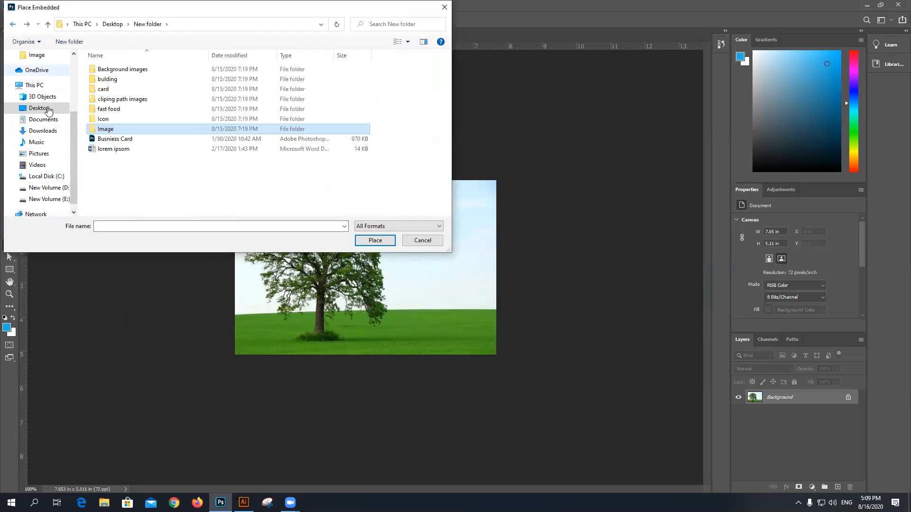
double_click(123, 99)
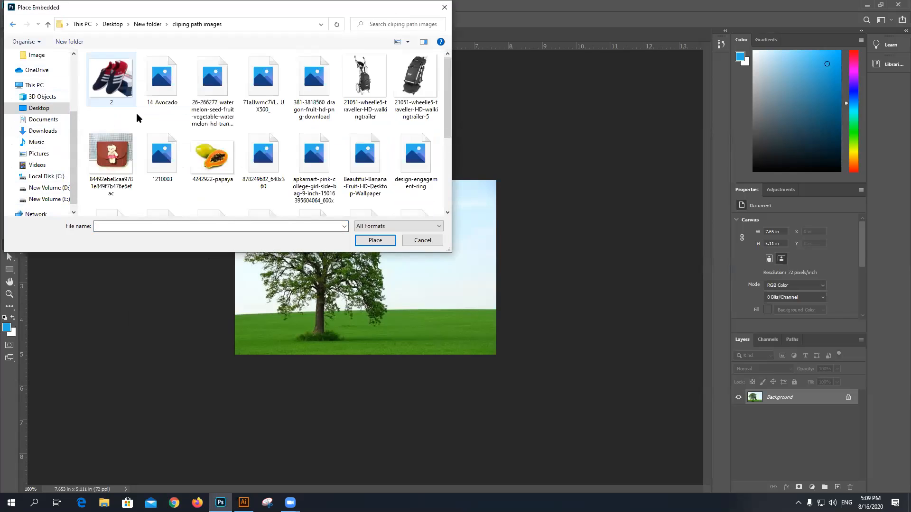
Step: Place nitro_hd_rollator from the cliping path images folder as an embedded image over the tree picture
scroll(248, 165, down, 1)
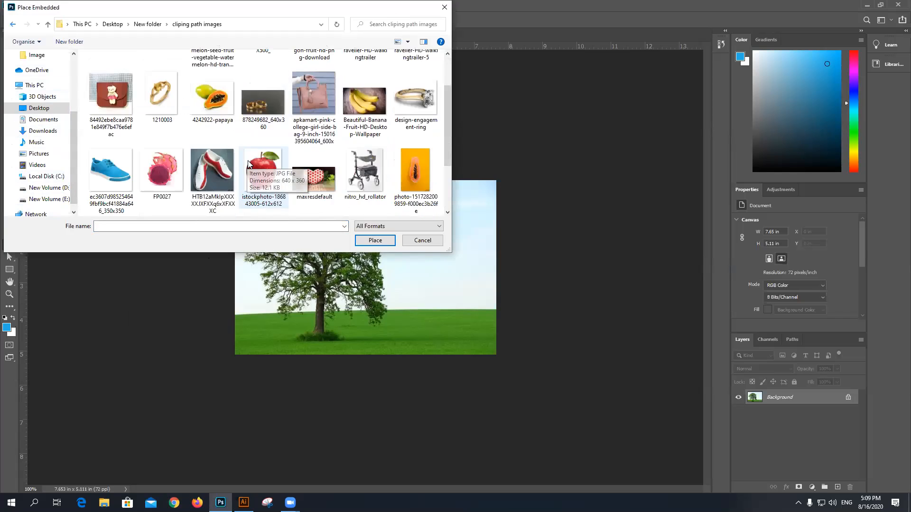
scroll(248, 164, up, 1)
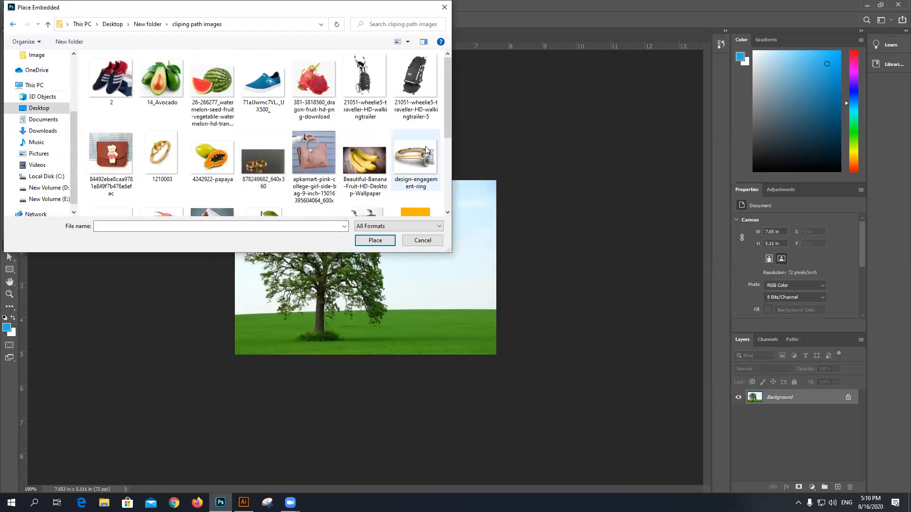
scroll(413, 148, down, 2)
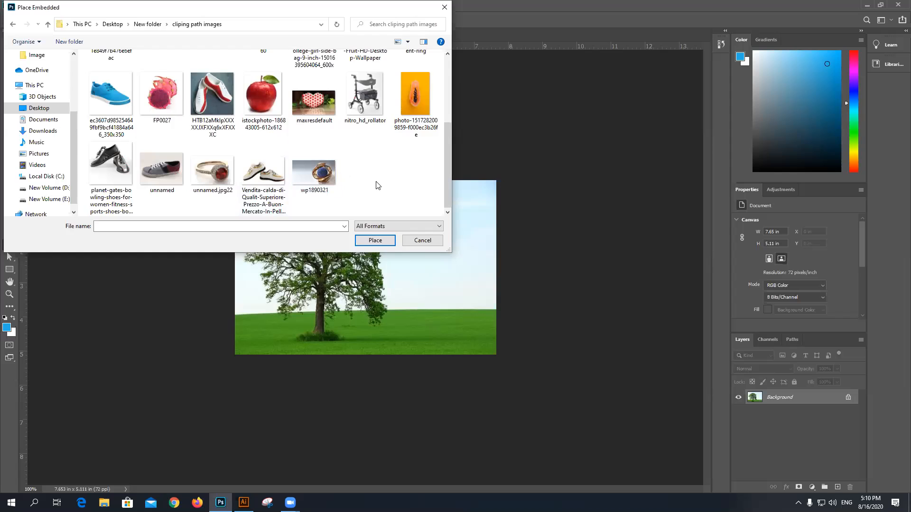
scroll(378, 185, up, 1)
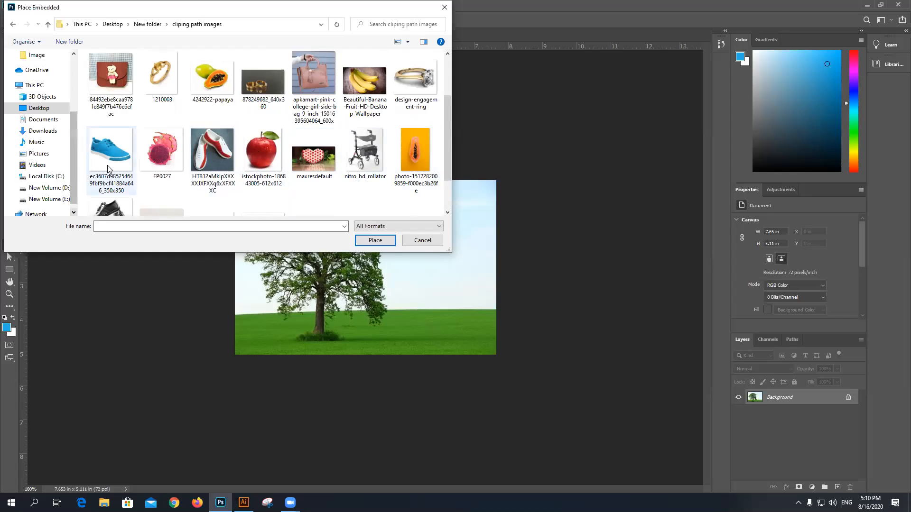
scroll(194, 172, down, 1)
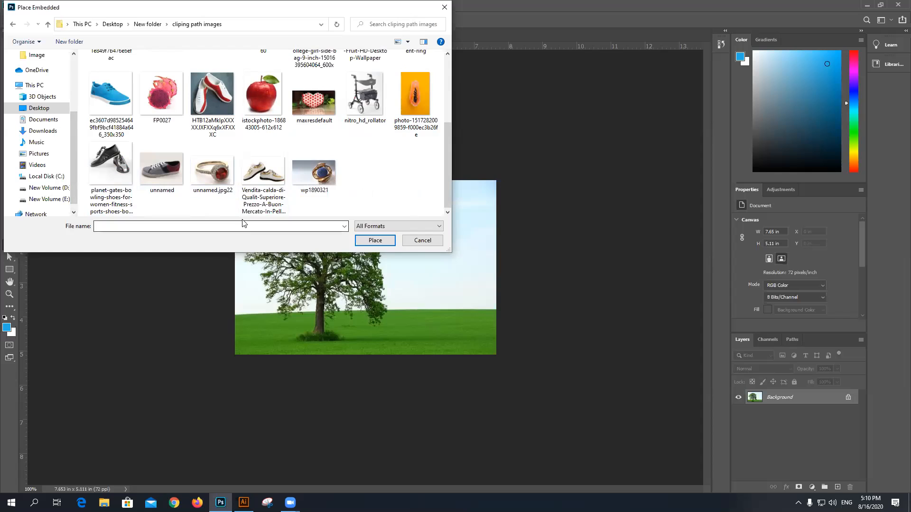
click(372, 102)
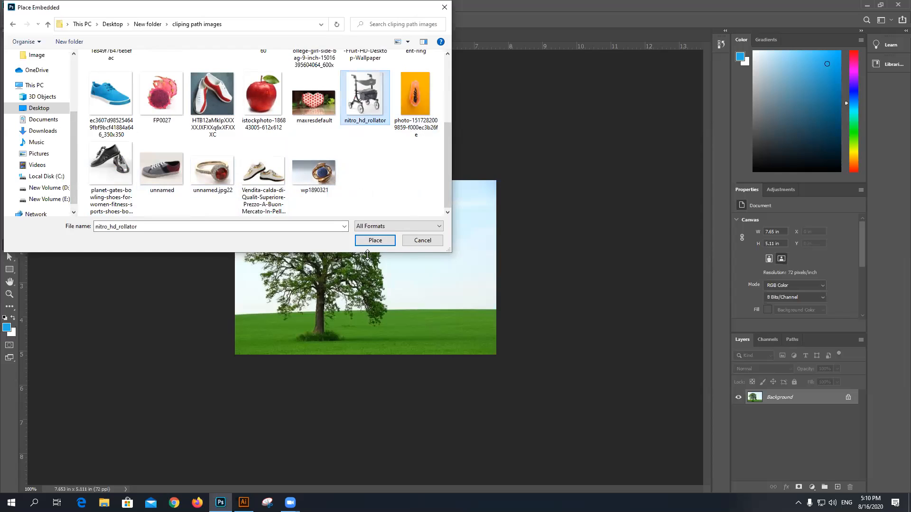
click(375, 241)
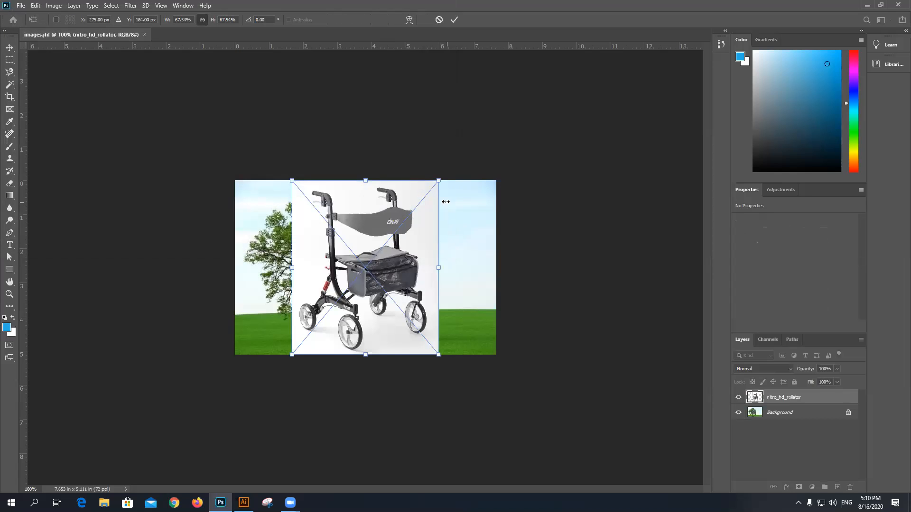
click(453, 21)
Step: Move the rollator image beside the tree's right side and scale it down to about 30% width and 27% height
click(9, 47)
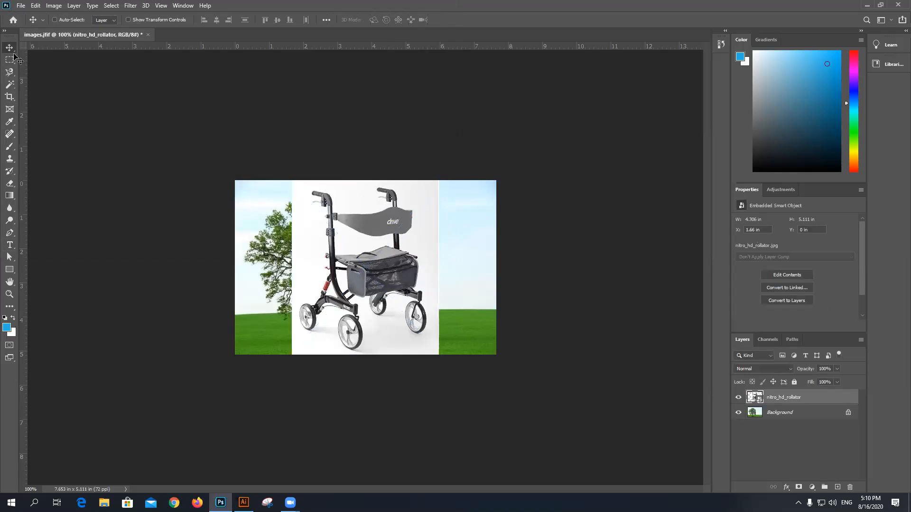
drag(356, 298, 407, 291)
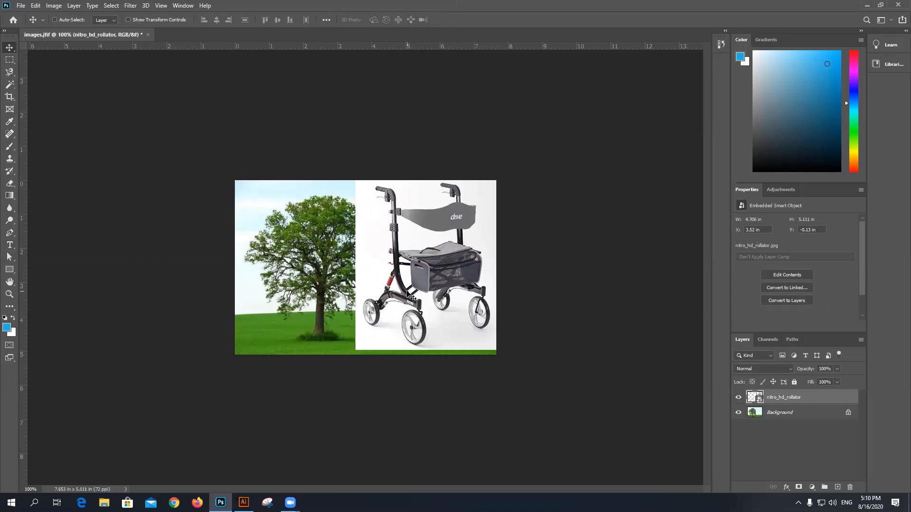
key(ctrl)
key(ctrl+t)
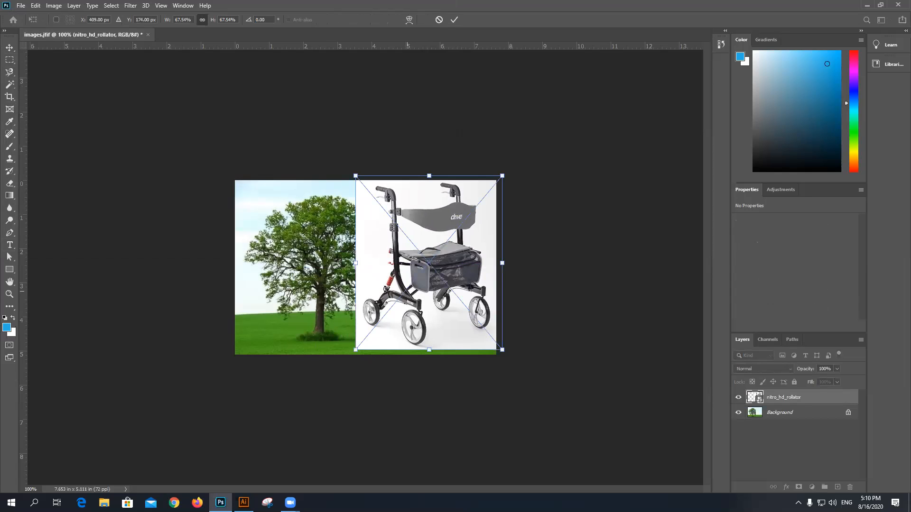
drag(429, 178, 429, 273)
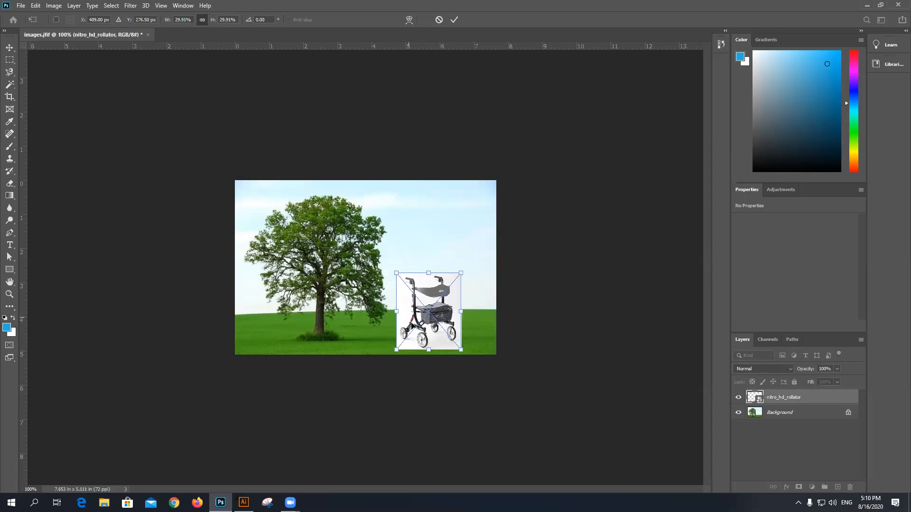
drag(396, 311, 391, 315)
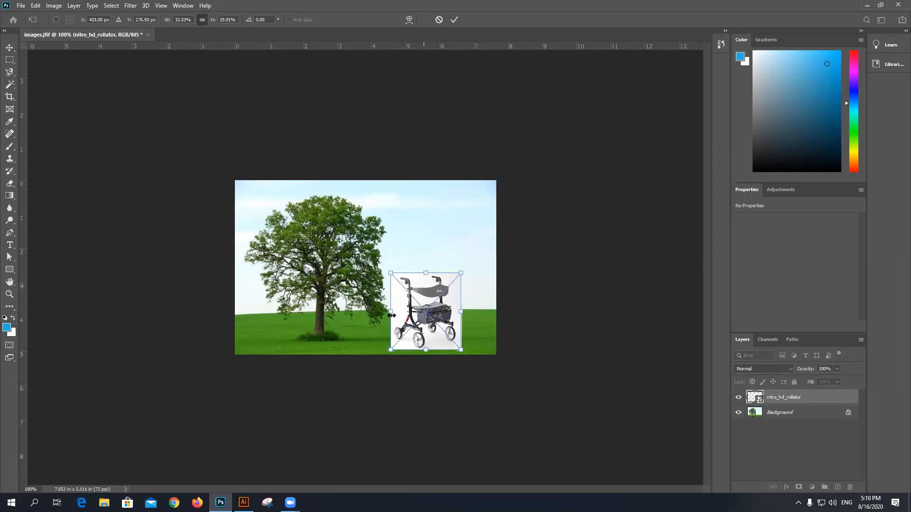
drag(460, 274, 458, 280)
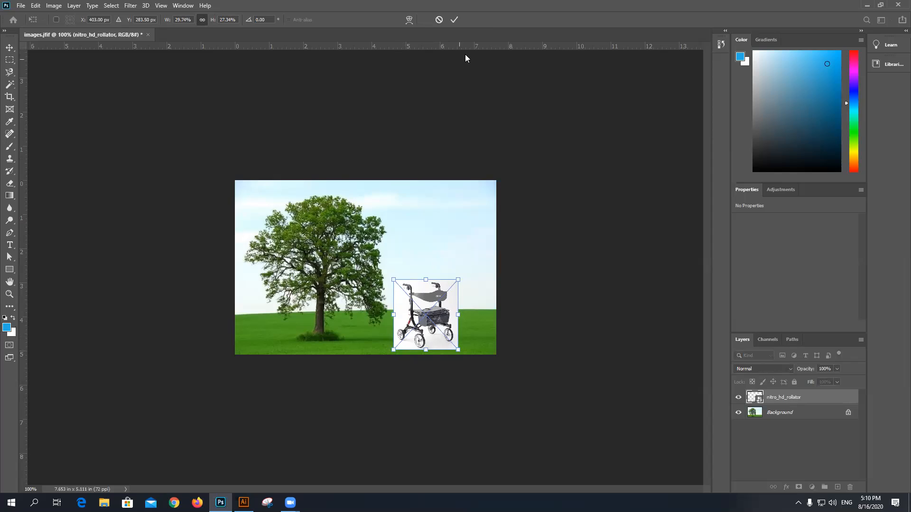
key(Return)
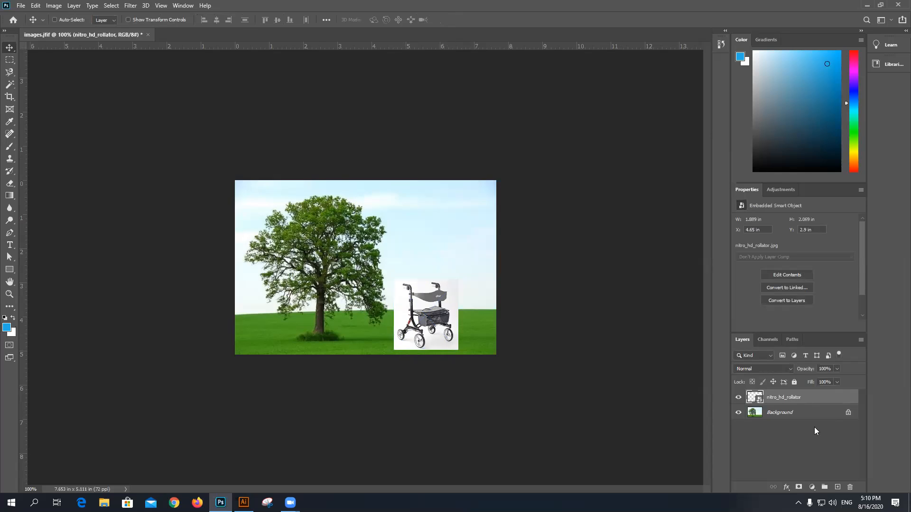
click(788, 340)
click(769, 339)
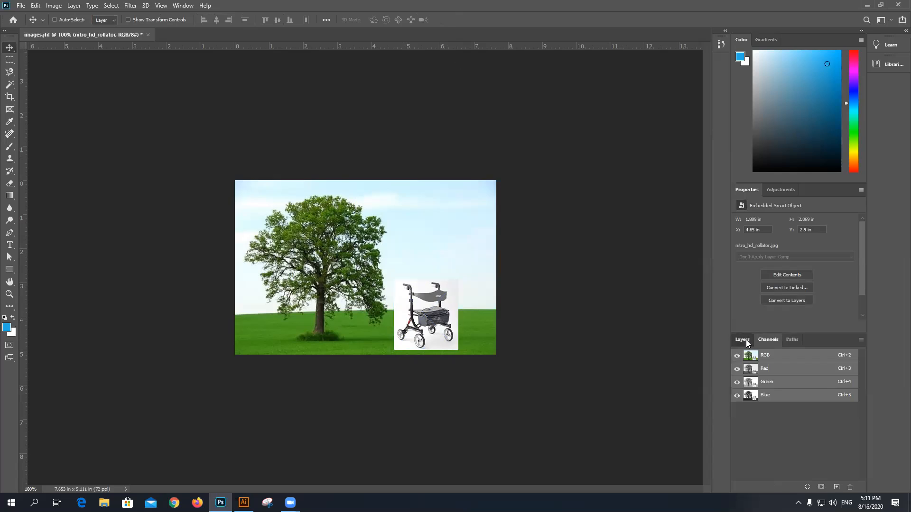
click(742, 339)
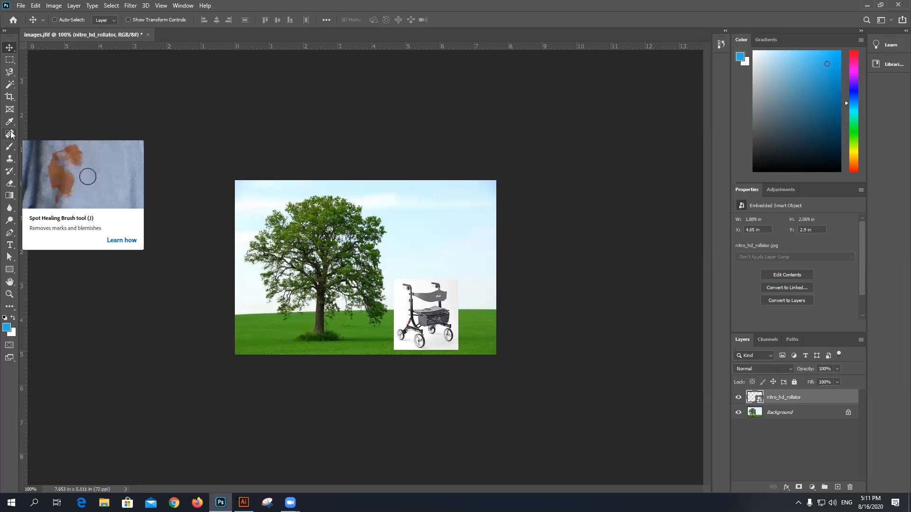
Step: Activate the Background Eraser Tool for removing the rollator image's white background
click(11, 160)
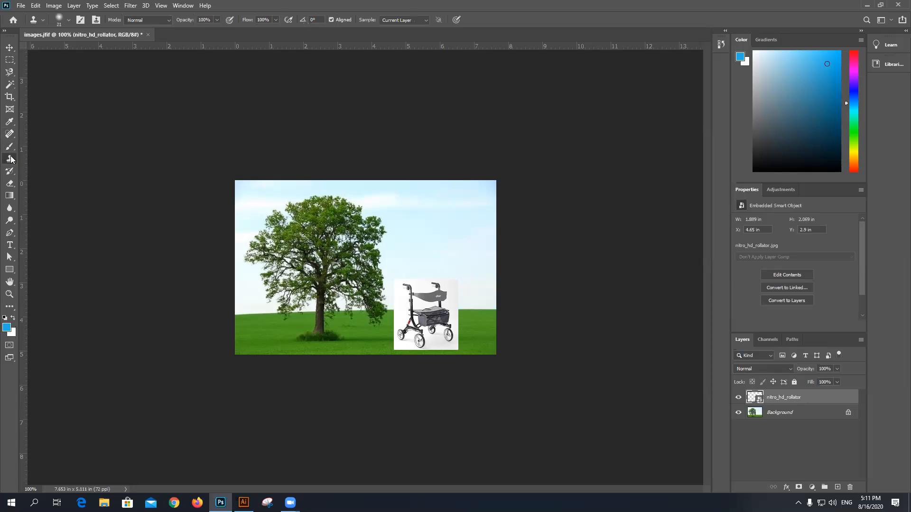
click(12, 172)
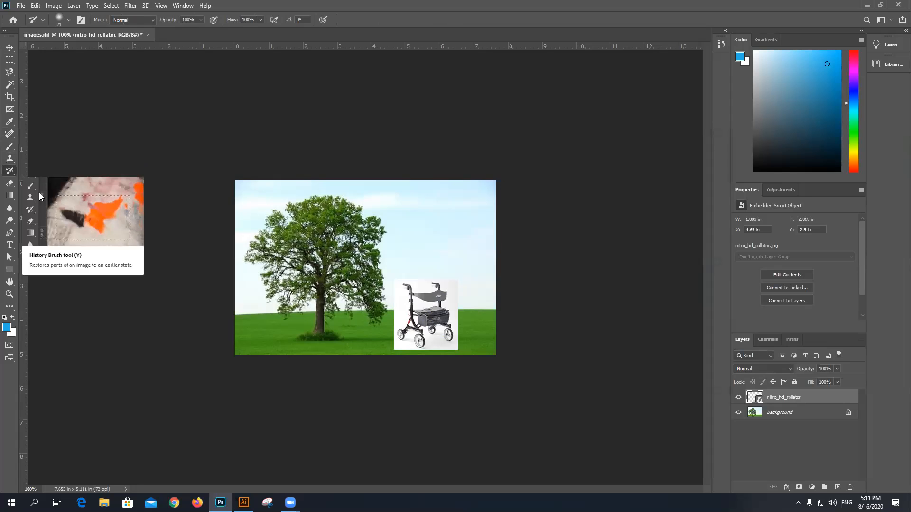
click(13, 186)
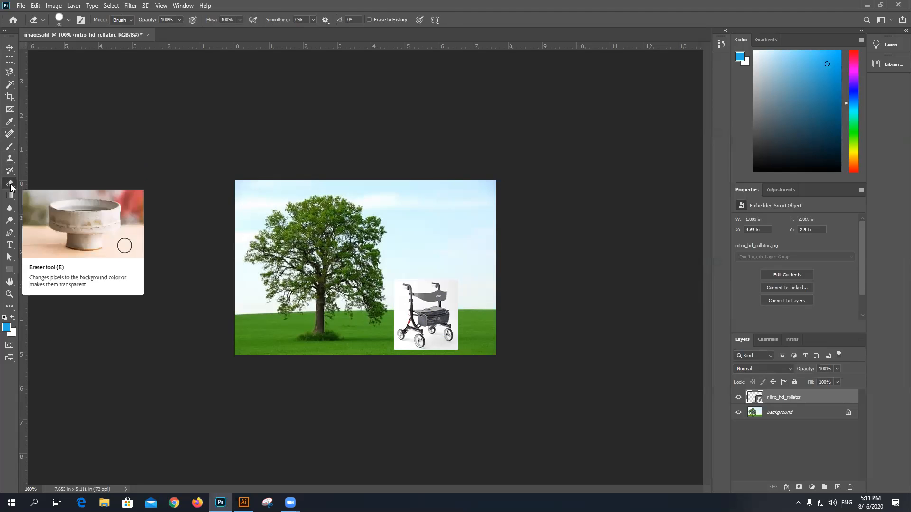
right_click(10, 185)
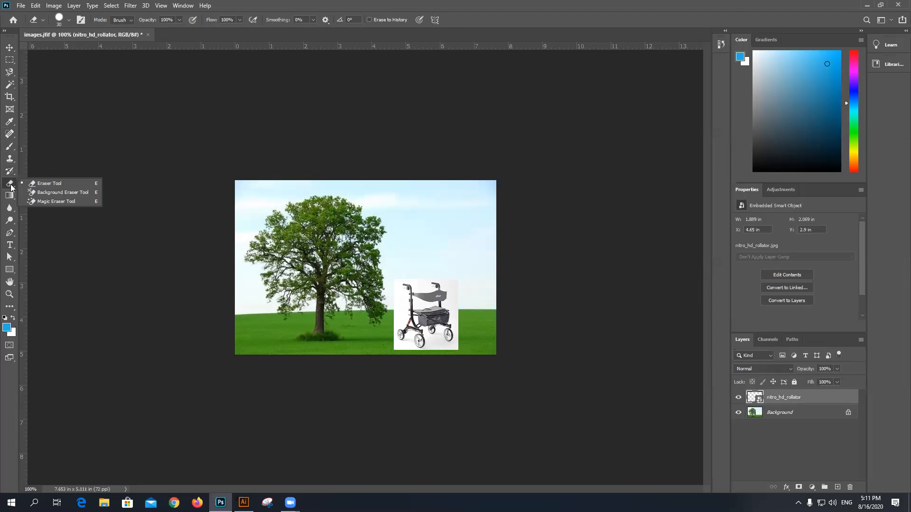
click(53, 193)
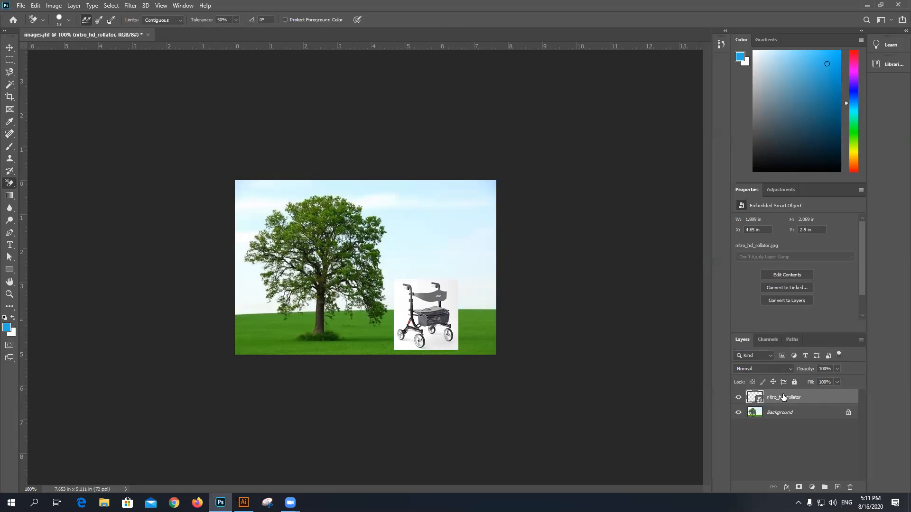
Step: Enlarge the rollator image to about 51% width and 47% height and rasterize its layer
key(ctrl+t)
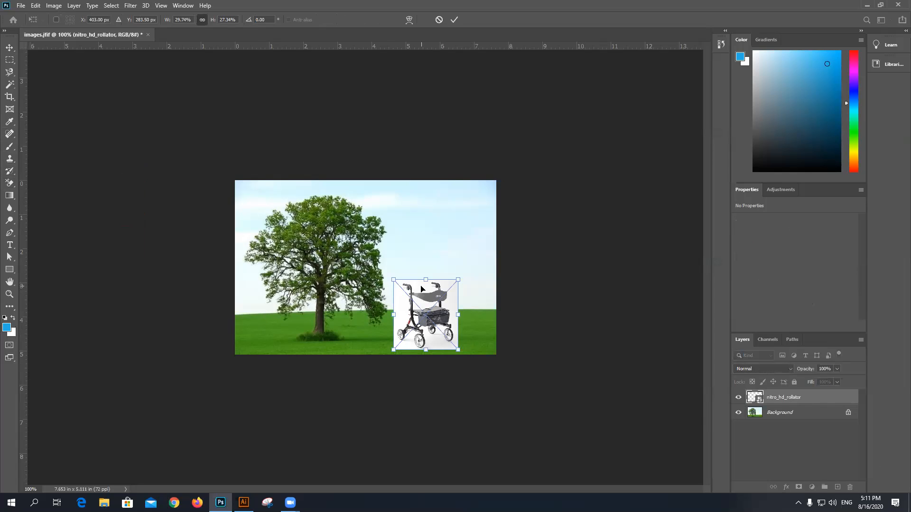
drag(425, 279, 440, 233)
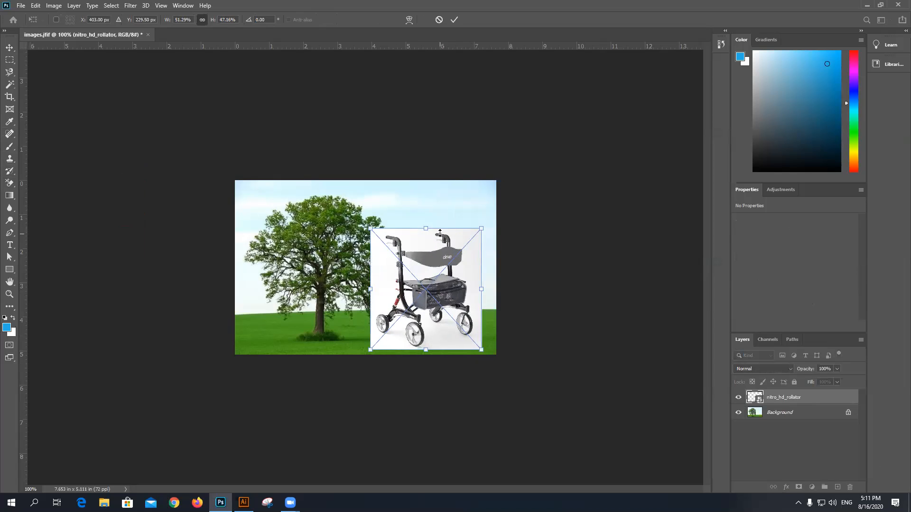
click(454, 20)
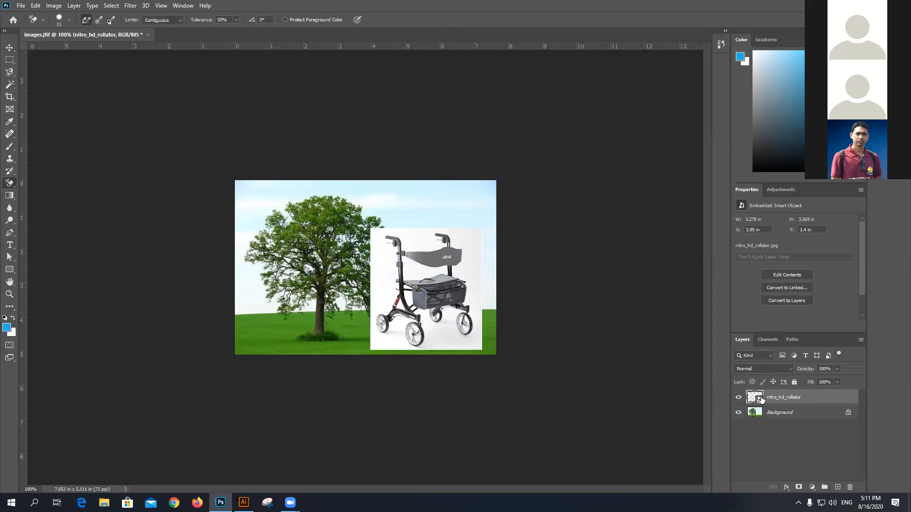
right_click(776, 396)
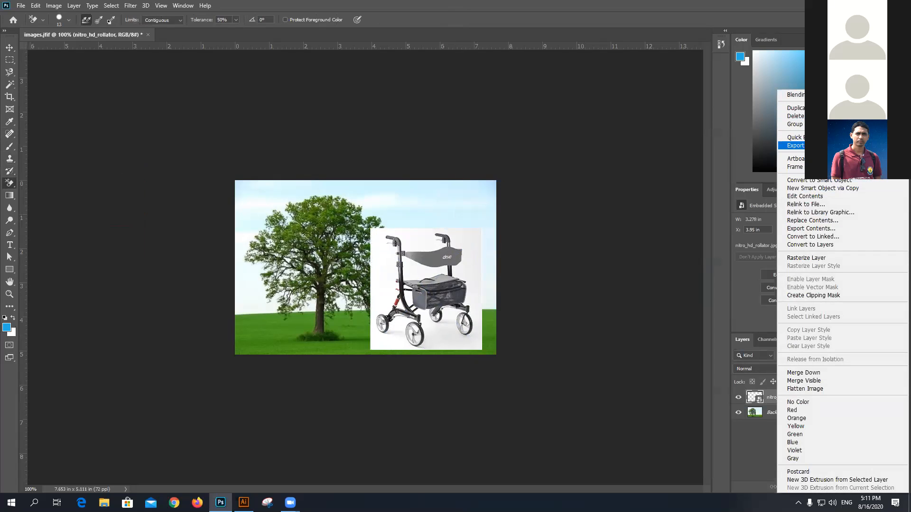
click(808, 258)
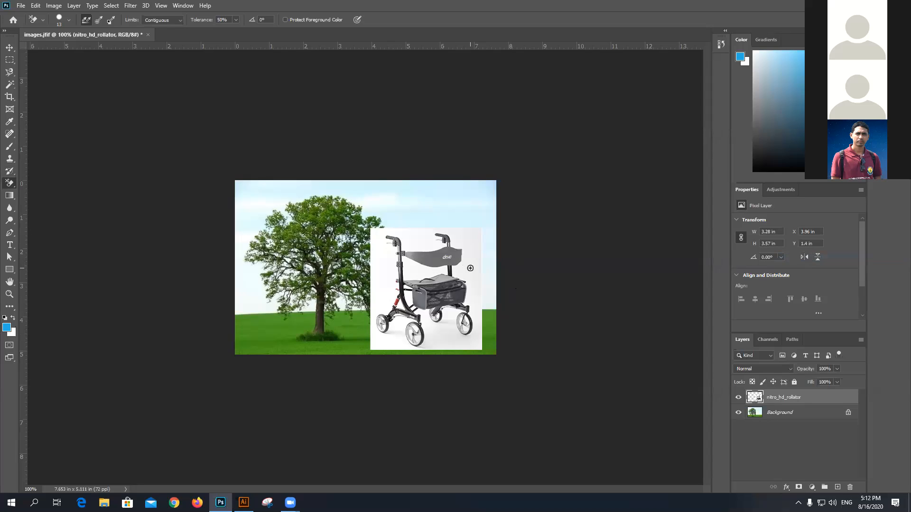
Step: Try erasing the white background beside the rollator's right wheel with a 25 px Background Eraser brush, and undo the stroke
key(bracketright)
key(bracketright)
mouse_move(469, 269)
mouse_down()
mouse_move(478, 296)
mouse_move(472, 242)
mouse_move(465, 279)
mouse_move(476, 335)
mouse_move(471, 346)
mouse_move(464, 322)
mouse_move(469, 344)
mouse_move(447, 337)
mouse_up()
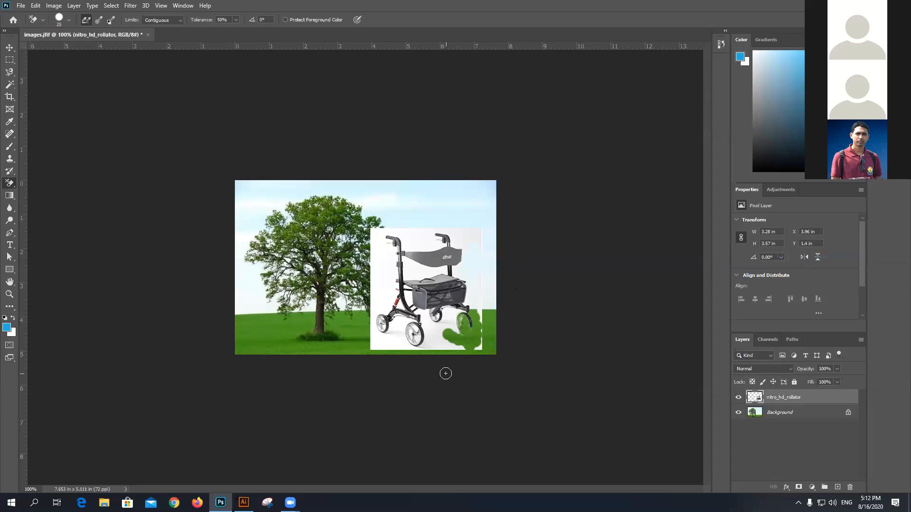
key(ctrl+z)
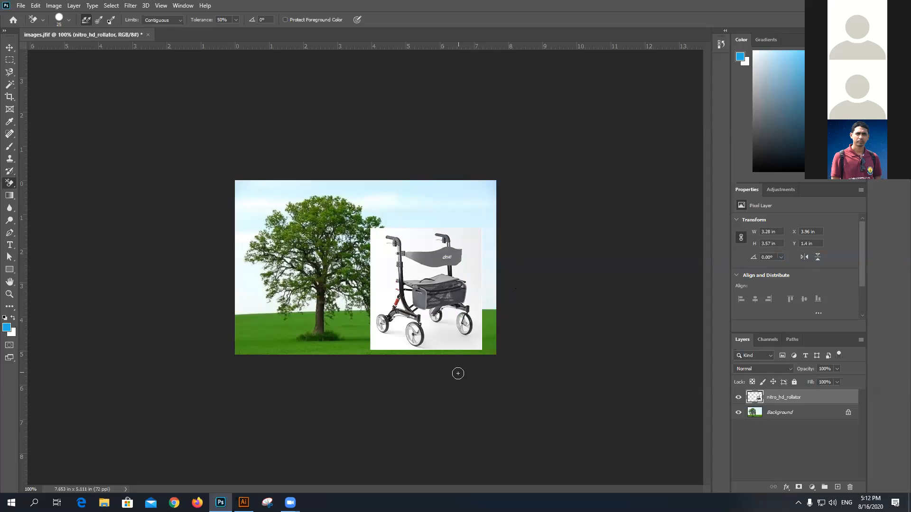
Step: Try tracing a selection around the rollator with the Magnetic Lasso Tool
click(11, 62)
click(10, 73)
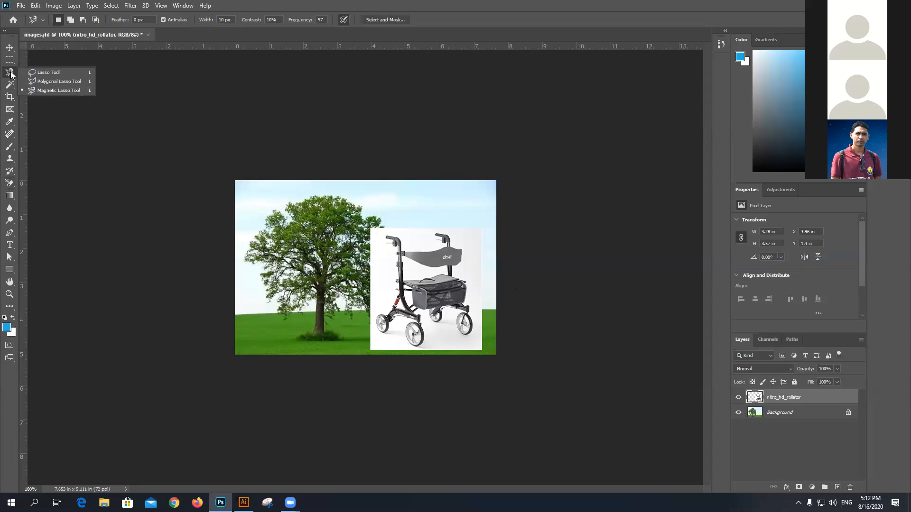
click(47, 90)
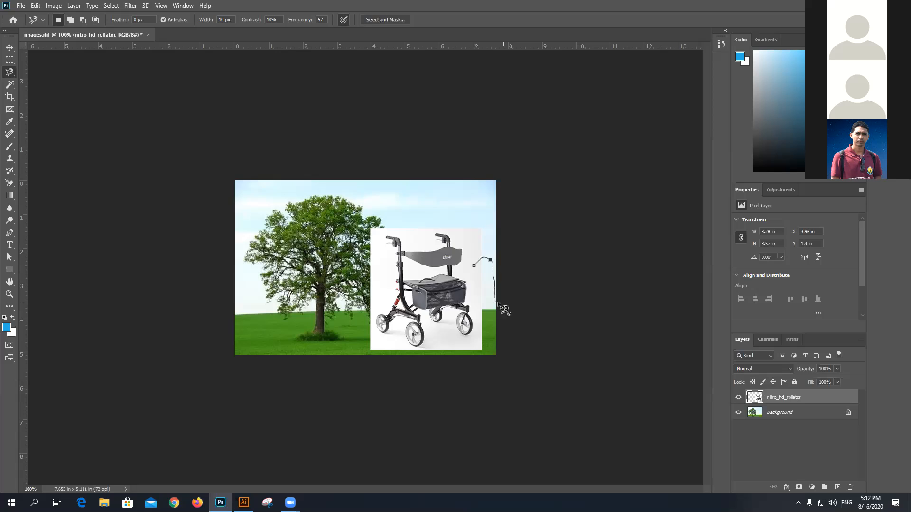
click(13, 74)
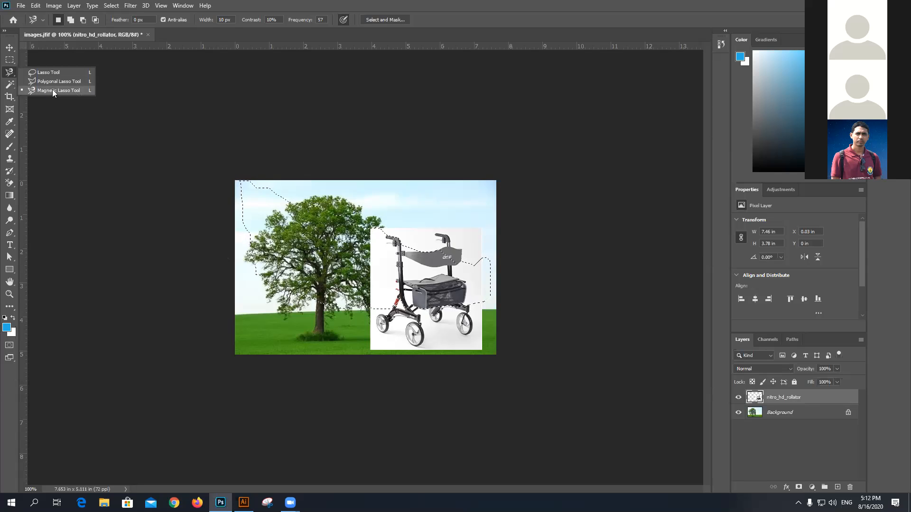
click(10, 60)
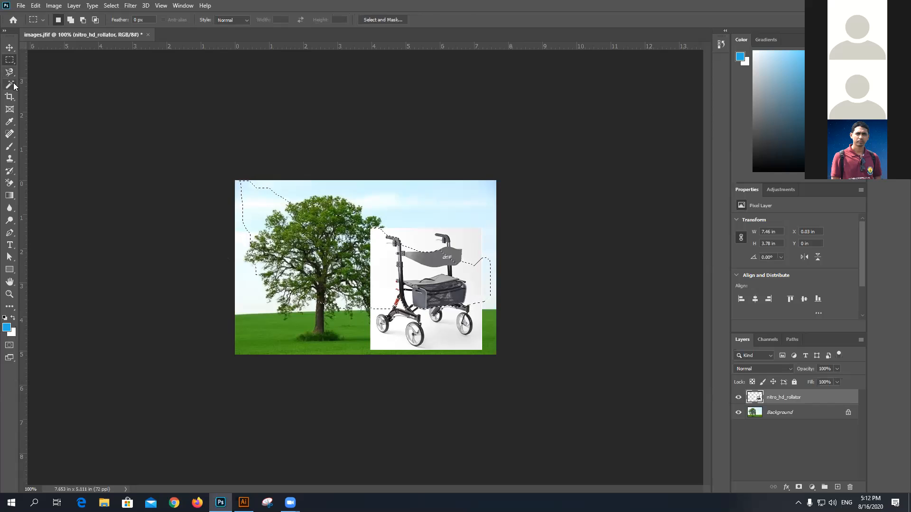
Step: Select the white background on the rollator's right side with the Magic Wand at tolerance 5 and delete it
click(9, 85)
click(50, 103)
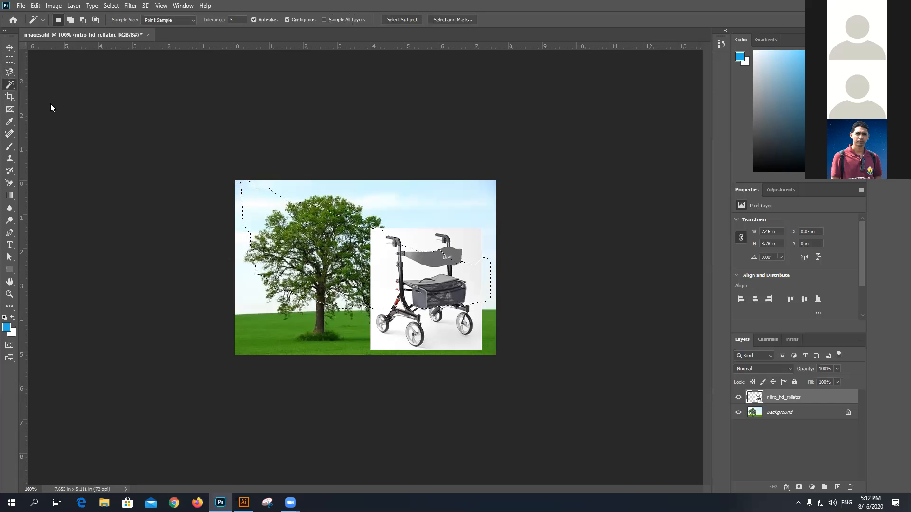
click(481, 392)
click(470, 280)
key(Delete)
click(471, 306)
key(Delete)
Step: Delete the white background below the wheels and along the rollator's left side with the Magic Wand
click(451, 334)
key(Delete)
key(ctrl+d)
click(455, 340)
key(Delete)
key(ctrl+d)
click(397, 337)
key(Delete)
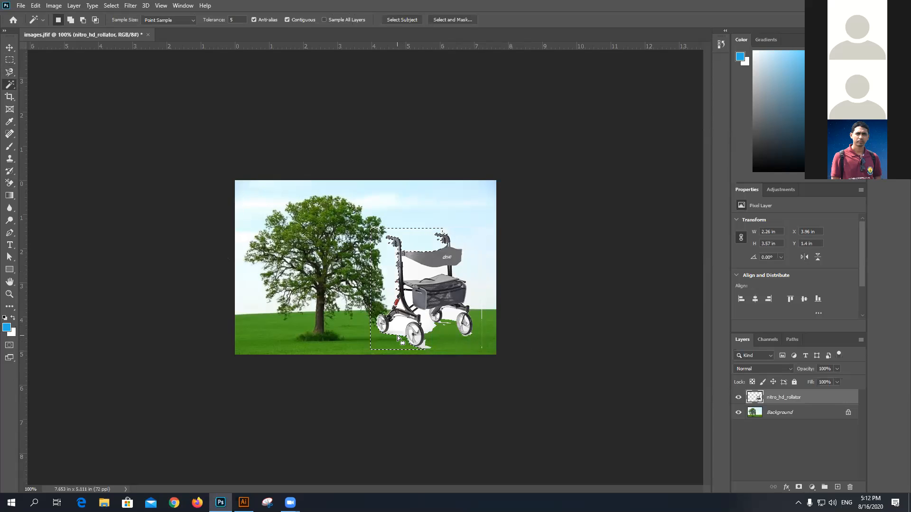
key(ctrl+d)
Step: Remove the white areas between the backrest and seat and under the seat between the wheels
click(414, 283)
key(Delete)
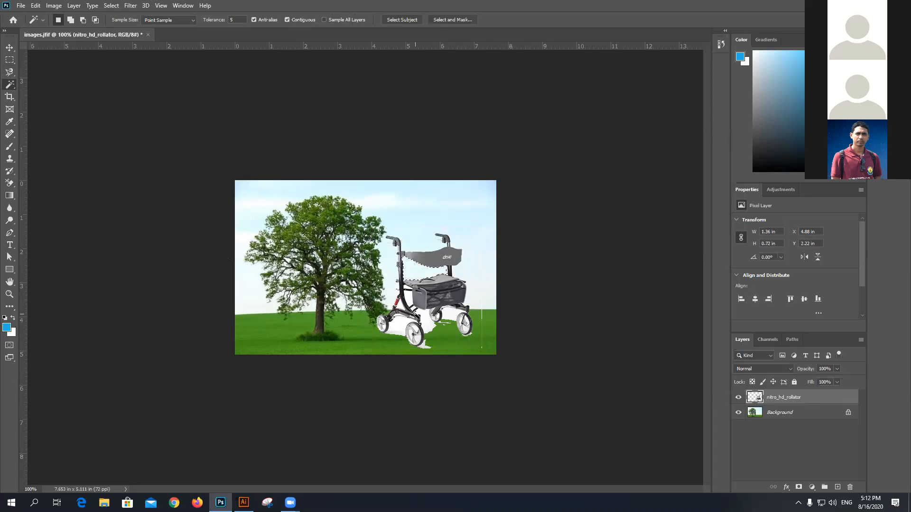
key(ctrl+d)
click(425, 318)
key(Delete)
key(ctrl+d)
click(450, 320)
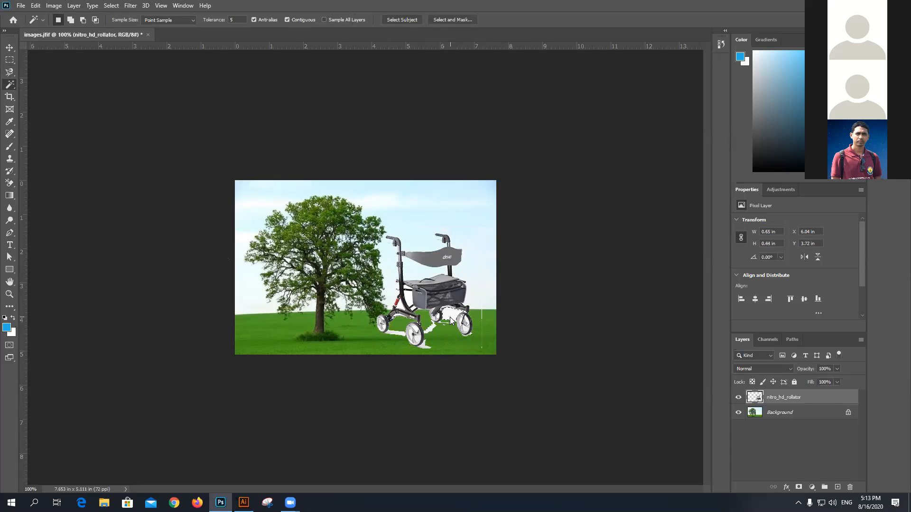
Step: Set the Magic Wand tolerance to 20 and delete the white remnants around the front wheel and between the frame tubes
click(238, 20)
click(410, 298)
key(Delete)
click(425, 345)
key(Delete)
click(409, 334)
click(408, 302)
click(402, 307)
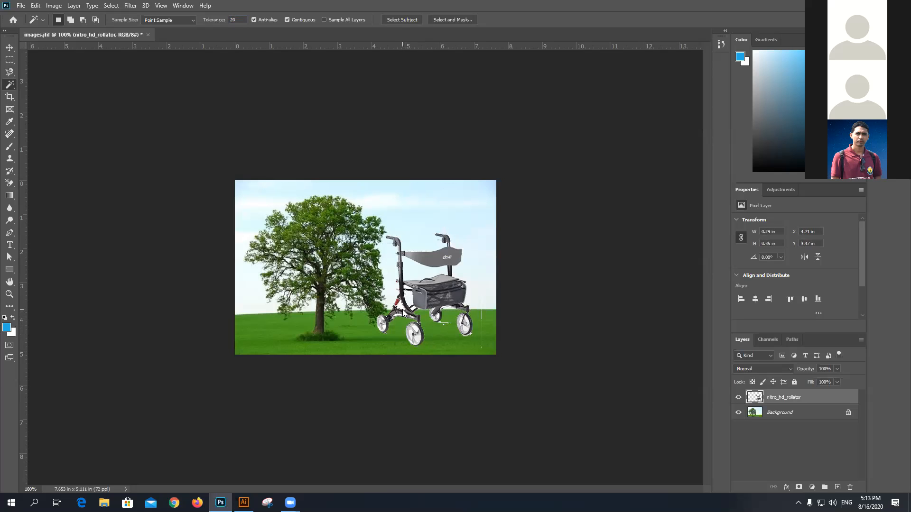
Step: Clear the white areas inside the spokes of the rollator's right and front wheels
click(464, 328)
click(460, 331)
click(414, 330)
Step: Enlarge the whole rollator cutout to about 5.04 by 5.82 in with Free Transform
key(ctrl+t)
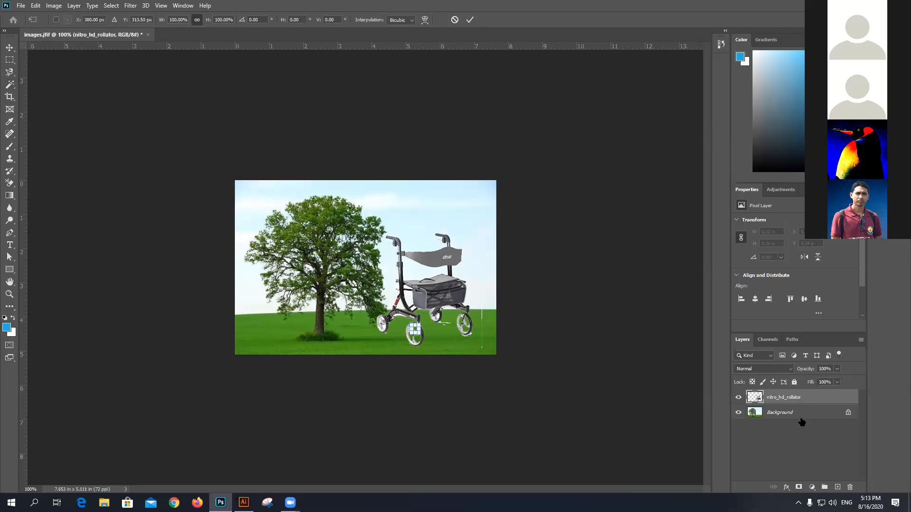
click(795, 401)
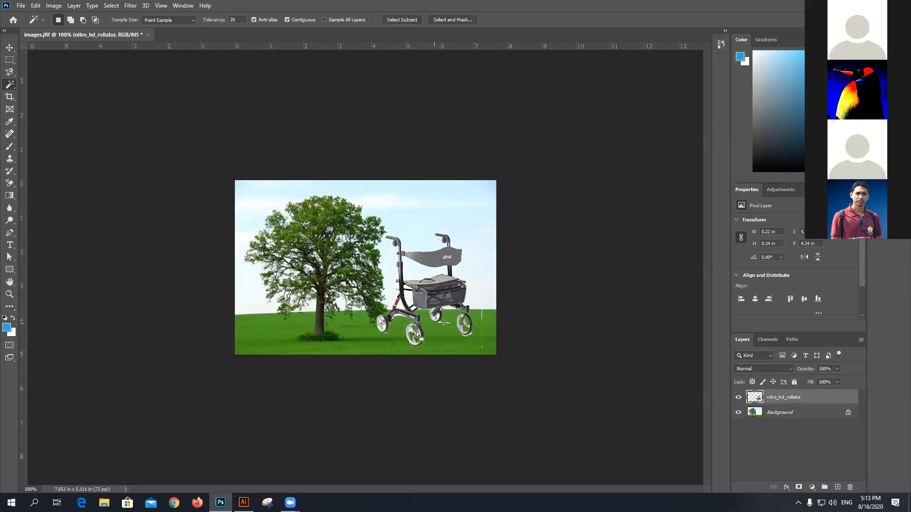
click(10, 50)
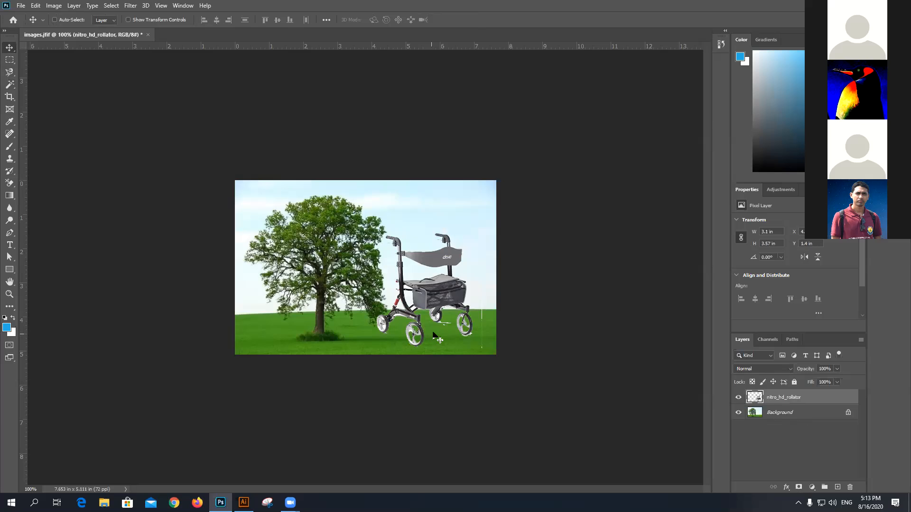
key(ctrl+t)
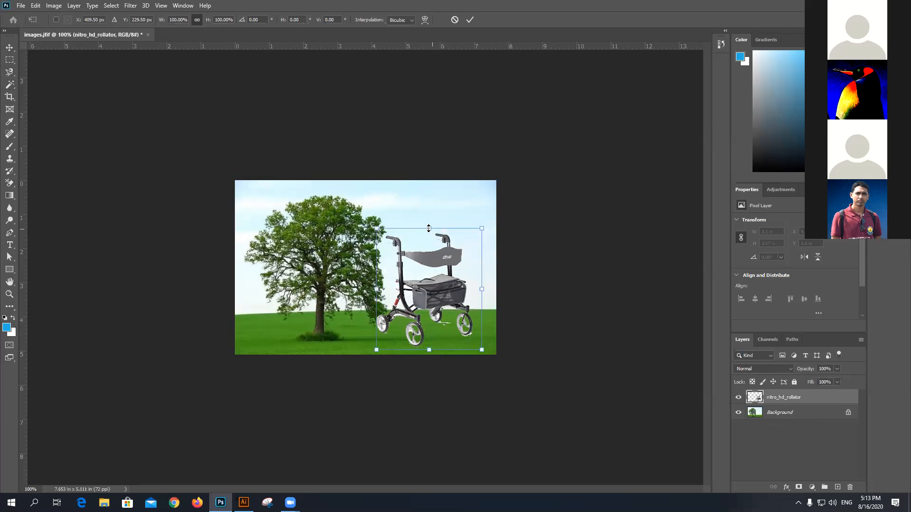
drag(455, 179, 489, 142)
click(470, 19)
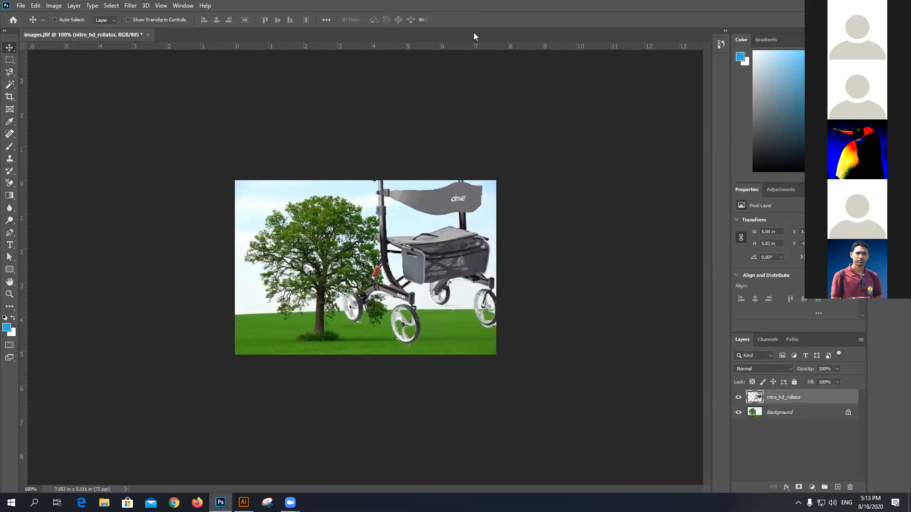
Step: Select the leftover white areas in the rollator's left and right wheels and between the rear wheels with the Magic Wand
click(10, 85)
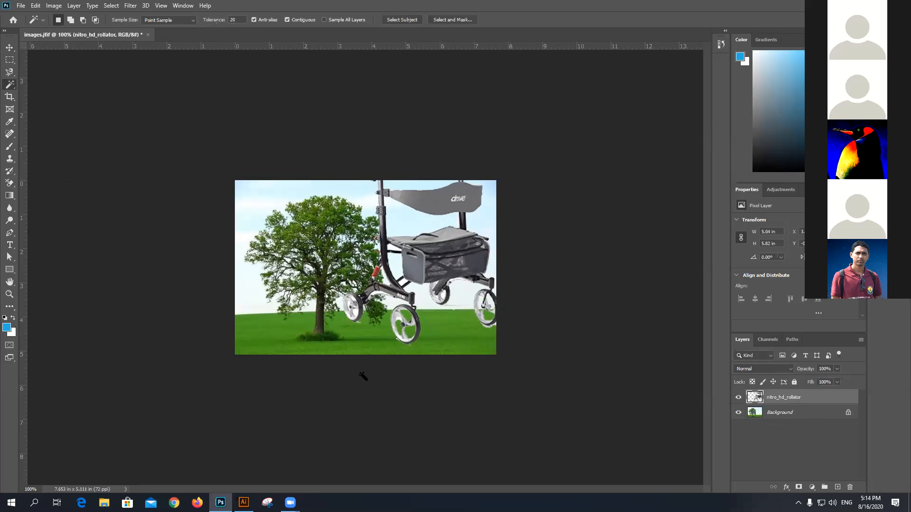
click(355, 317)
click(348, 306)
click(353, 305)
click(357, 320)
click(454, 305)
click(489, 306)
Step: Erase the white streaks between the rollator's rear wheels with a 30 px Eraser Tool and clear the selection
key(y)
click(10, 183)
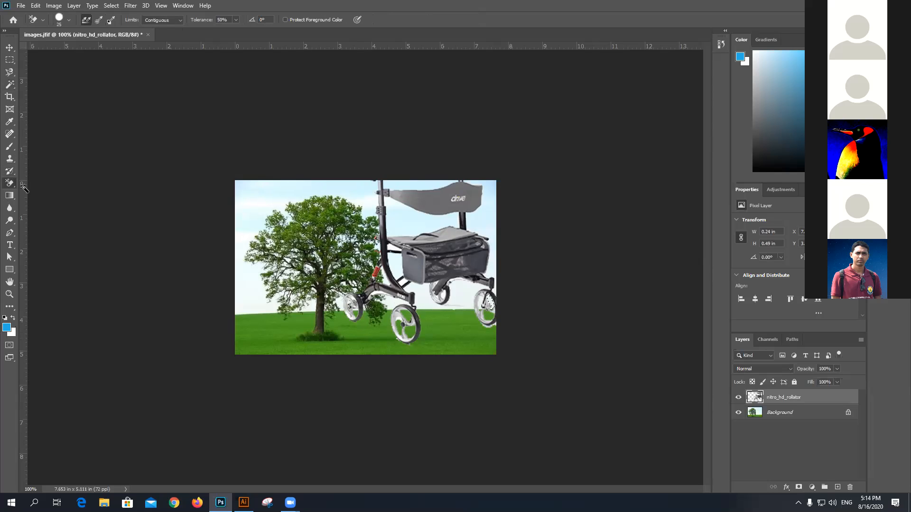
click(41, 184)
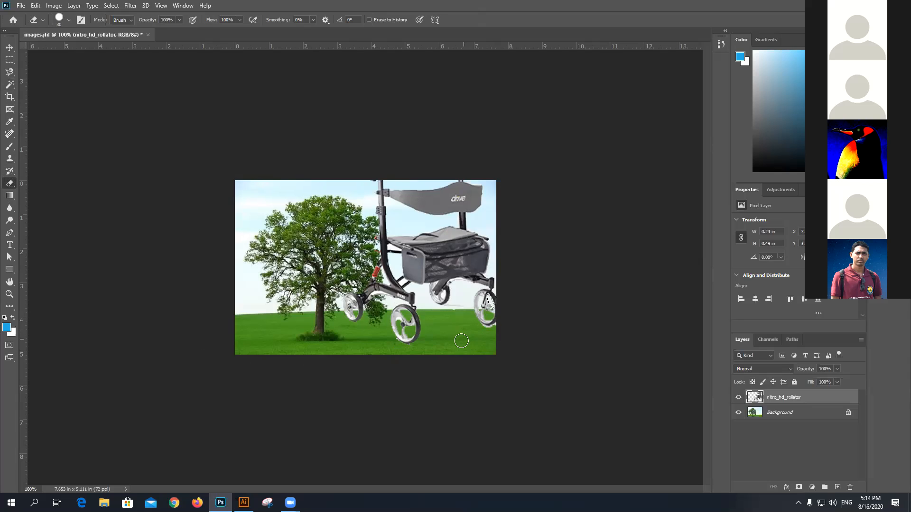
key(ctrl+d)
key(ctrl+plus)
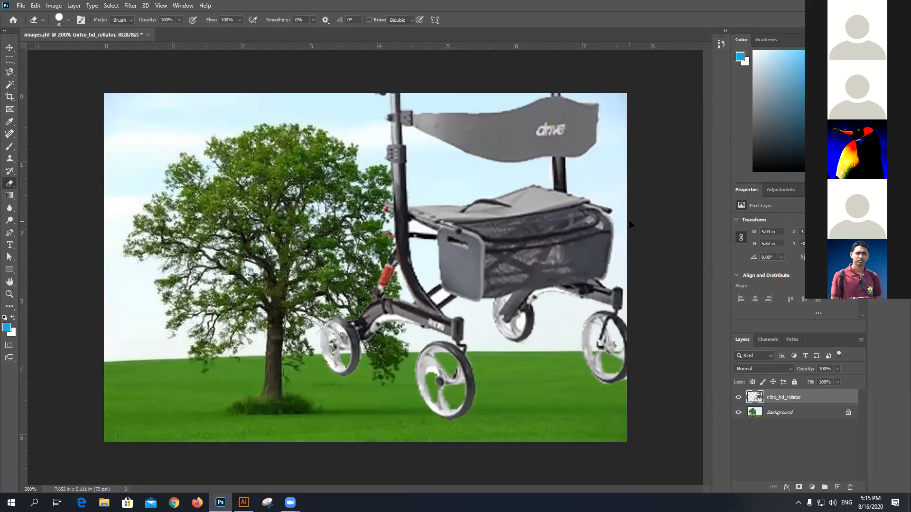
Step: Scale the rollator cutout down to about 38% width and 29% height
key(ctrl+t)
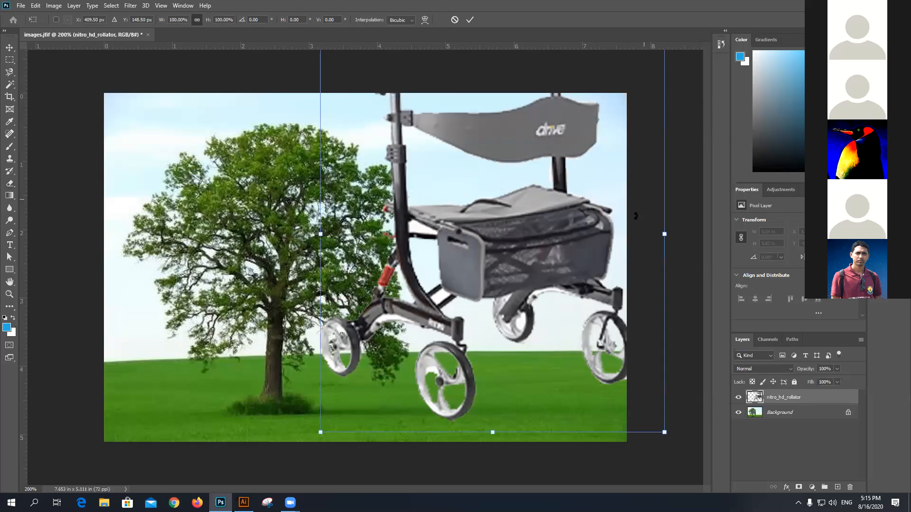
key(ctrl+minus)
key(ctrl+minus)
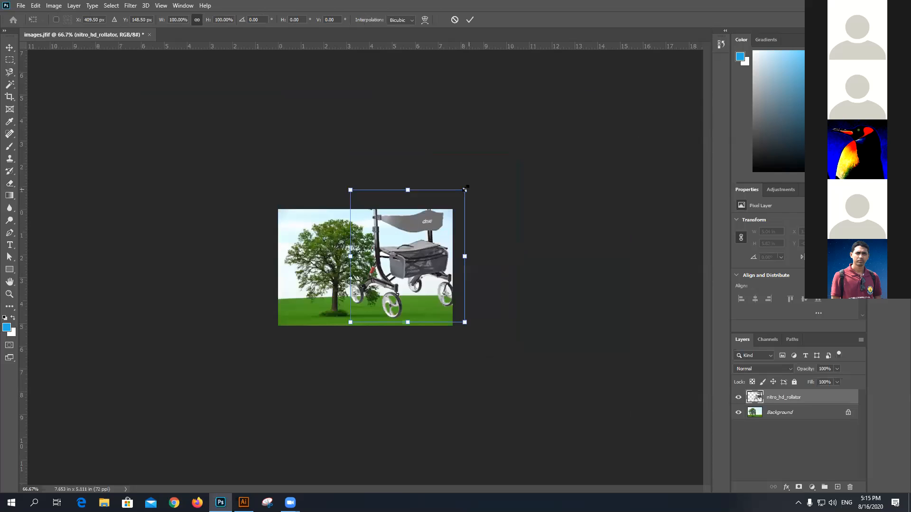
drag(419, 257, 393, 284)
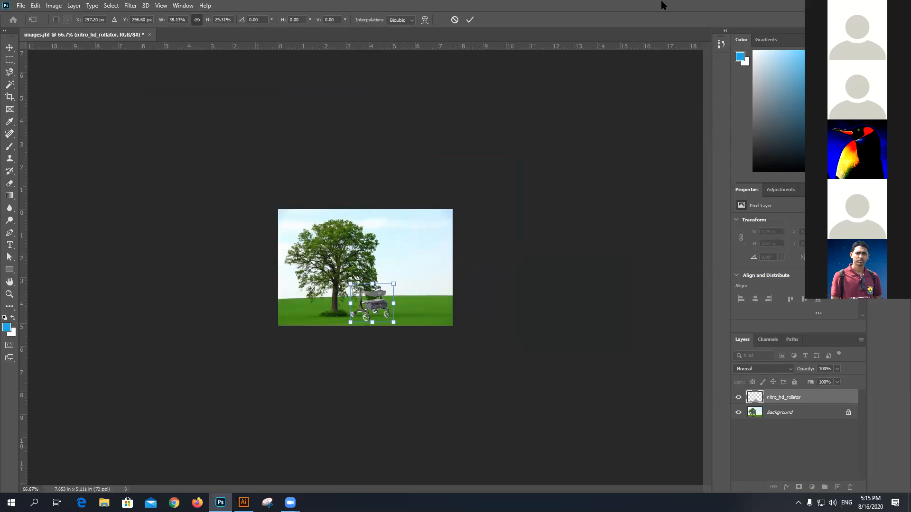
key(Return)
Step: Move the rollator cutout onto the grass to the right of the tree
key(e)
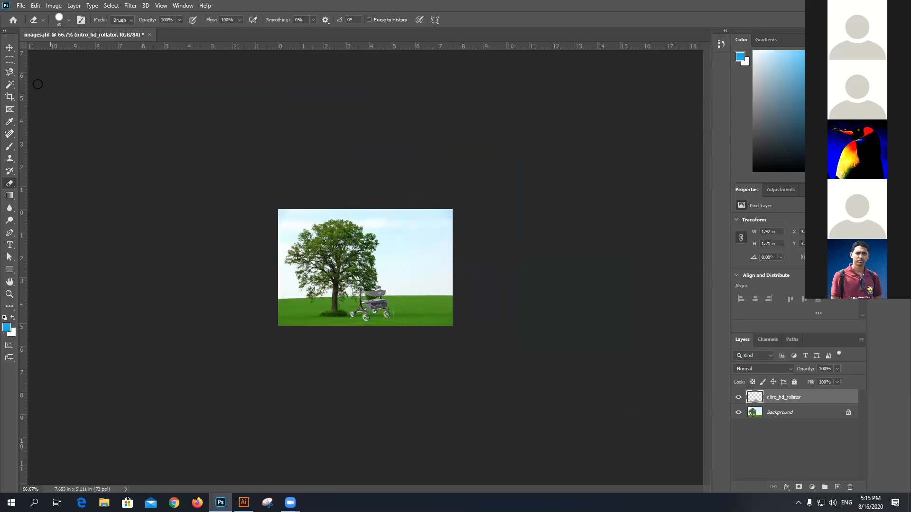
click(11, 47)
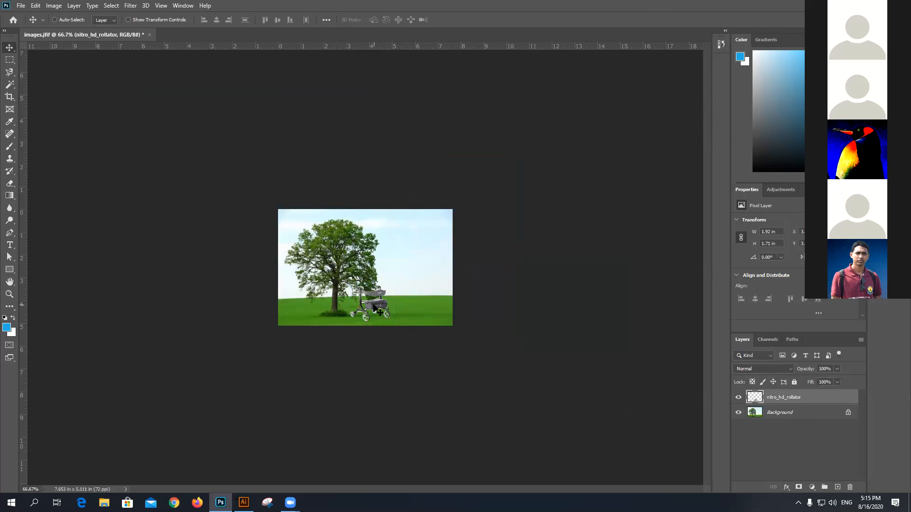
drag(375, 316, 411, 319)
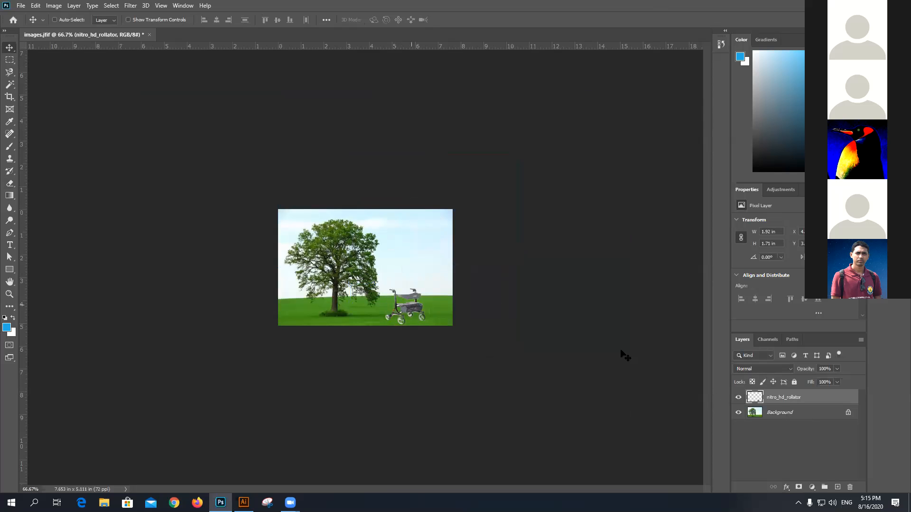
Step: Delete the leftover white patches between the rollator's frame tubes and in its rear wheel with the Magic Wand
key(ctrl+plus)
key(ctrl+plus)
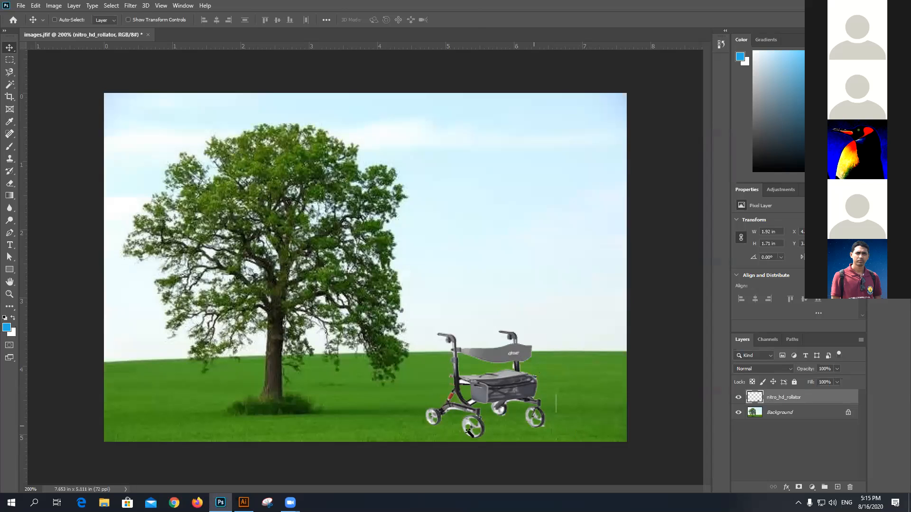
key(w)
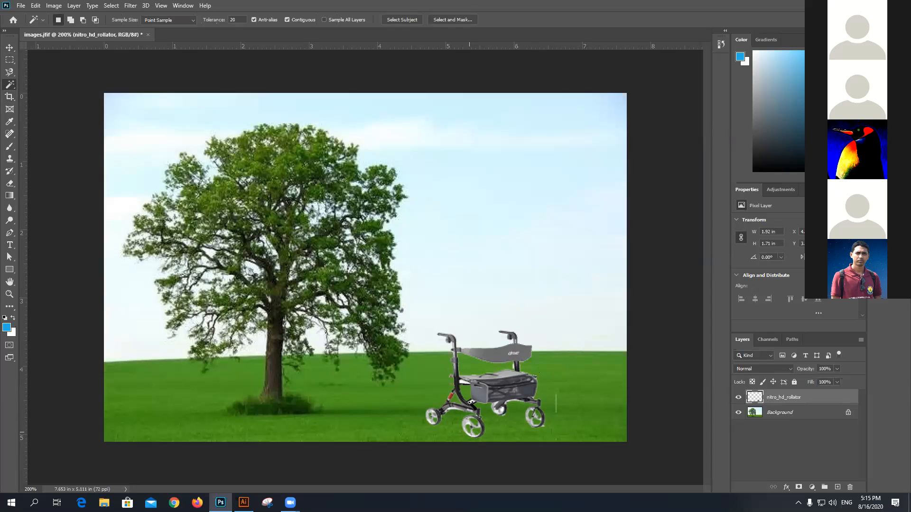
click(471, 402)
key(Delete)
click(462, 383)
key(Delete)
click(504, 412)
click(501, 413)
click(496, 412)
key(ctrl+d)
Step: Switch to the Eraser Tool and reduce its brush size to 9 px for close-up work on the rollator
click(11, 184)
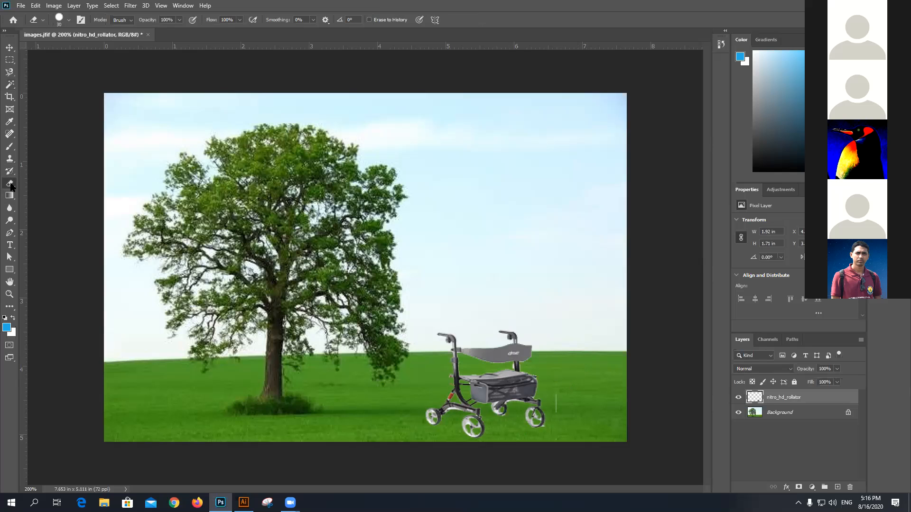
right_click(10, 185)
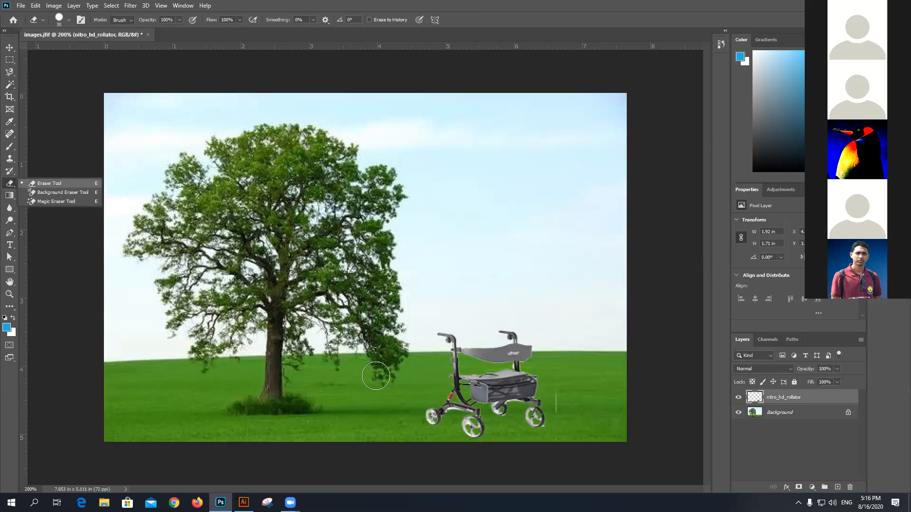
click(504, 375)
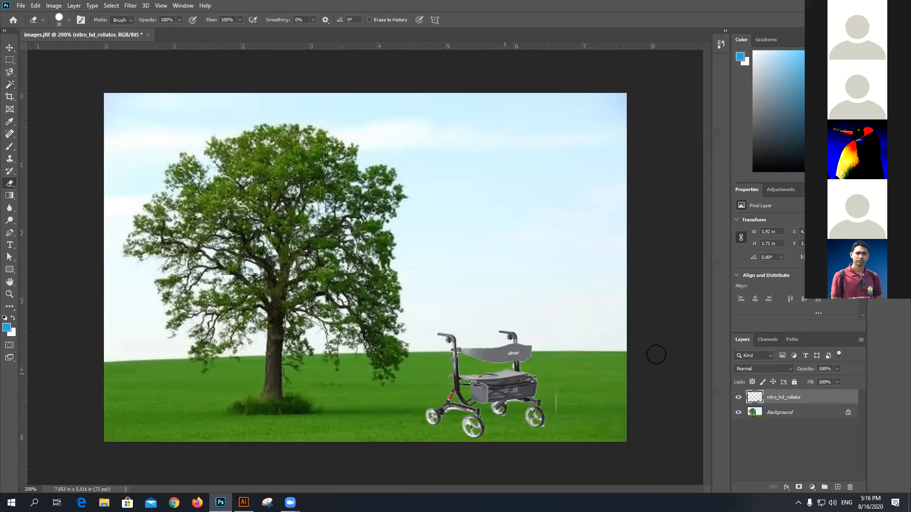
key(ctrl+plus)
scroll(655, 354, down, 2)
key(bracketleft)
key(bracketleft)
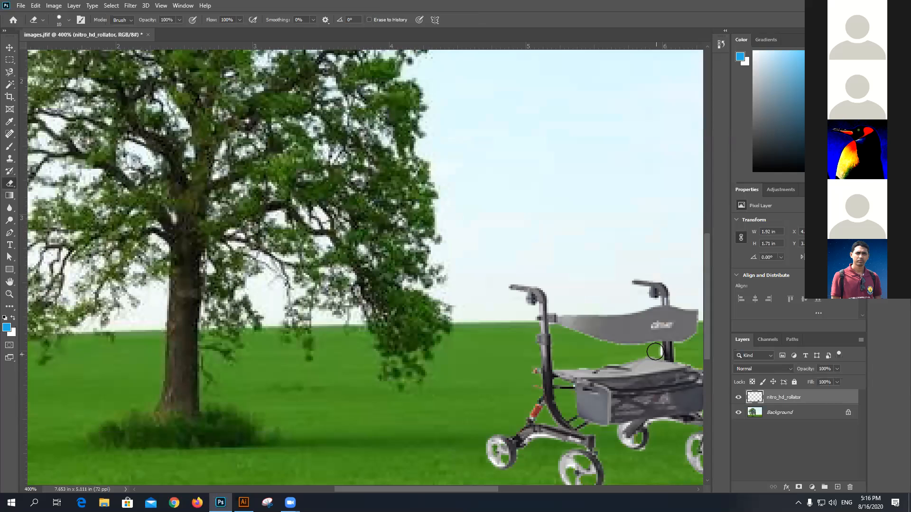
key(bracketleft)
Step: Delete the nitro_hd_rollator layer from the tree document
key(ctrl+minus)
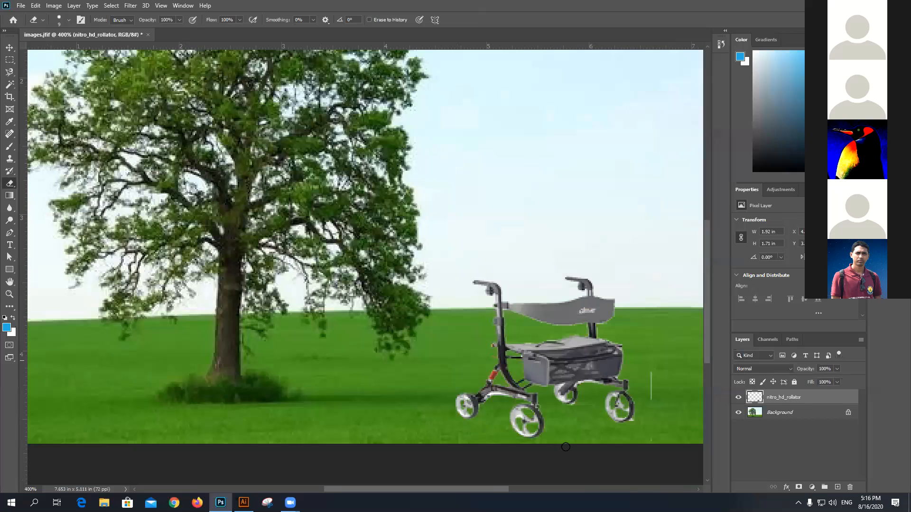
key(ctrl+minus)
key(ctrl+minus)
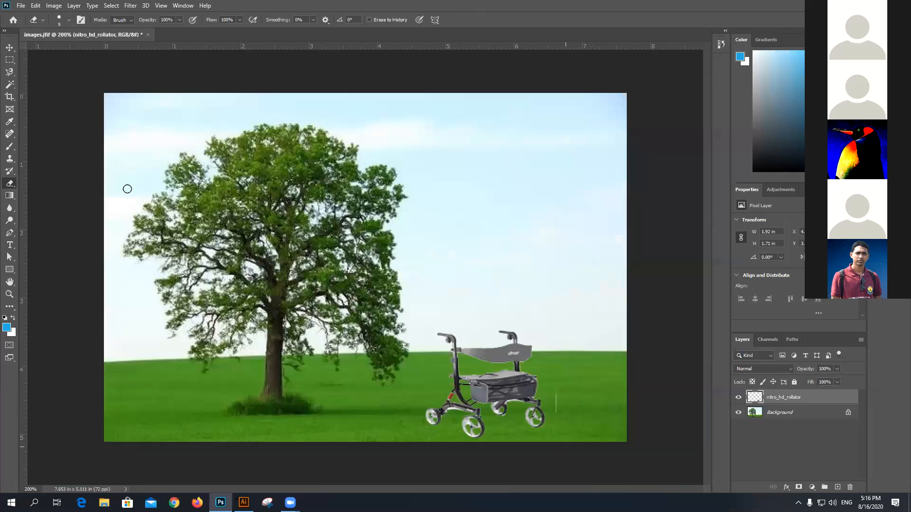
key(Delete)
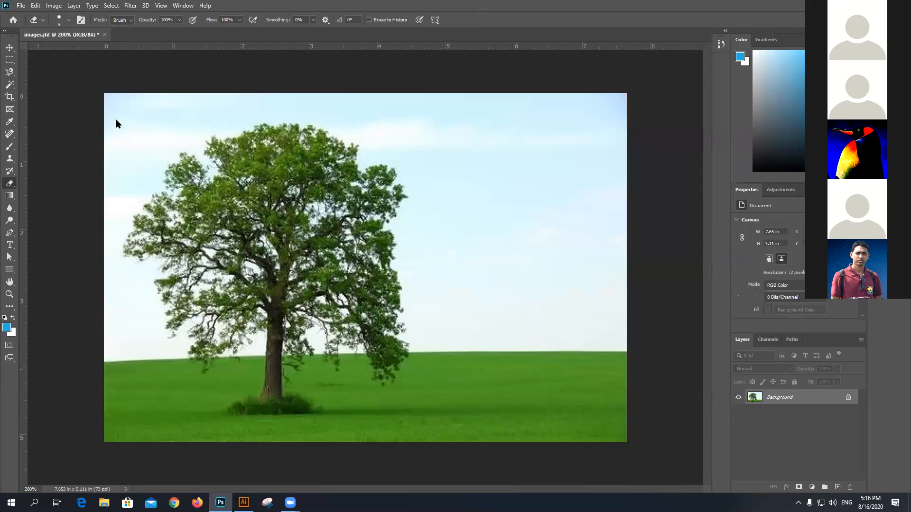
Step: Switch to Firefox and search the web for "cloudy sky pic"
click(220, 502)
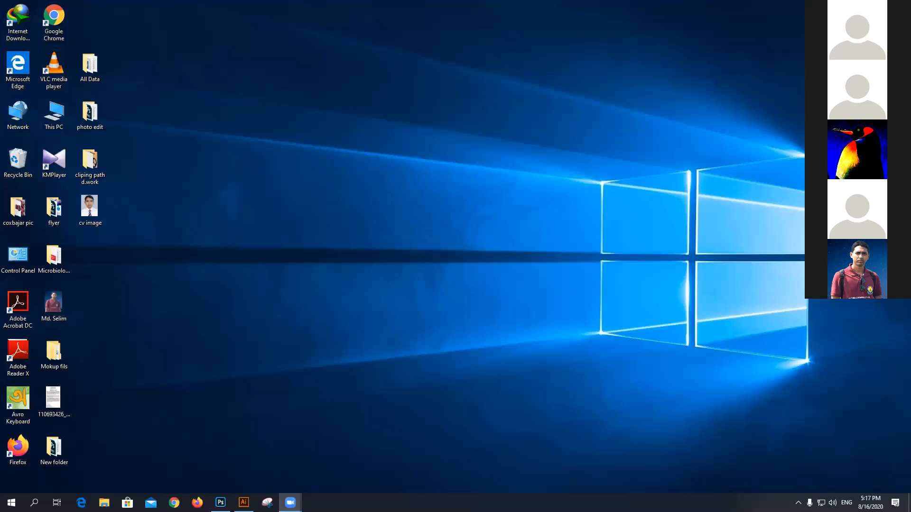
click(197, 502)
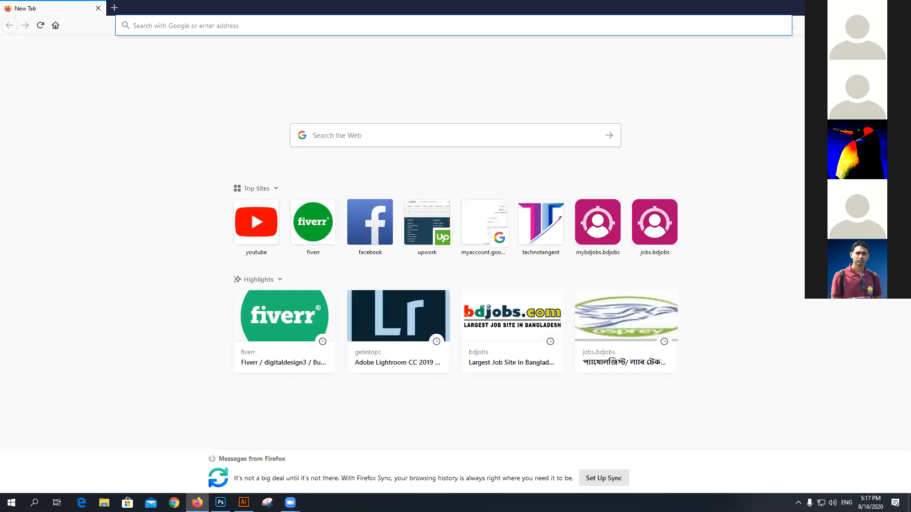
click(453, 26)
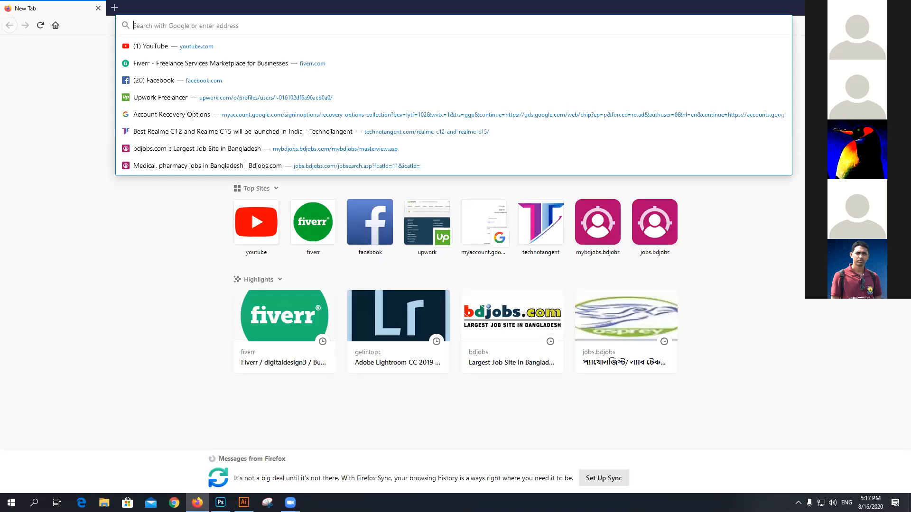
text(sky)
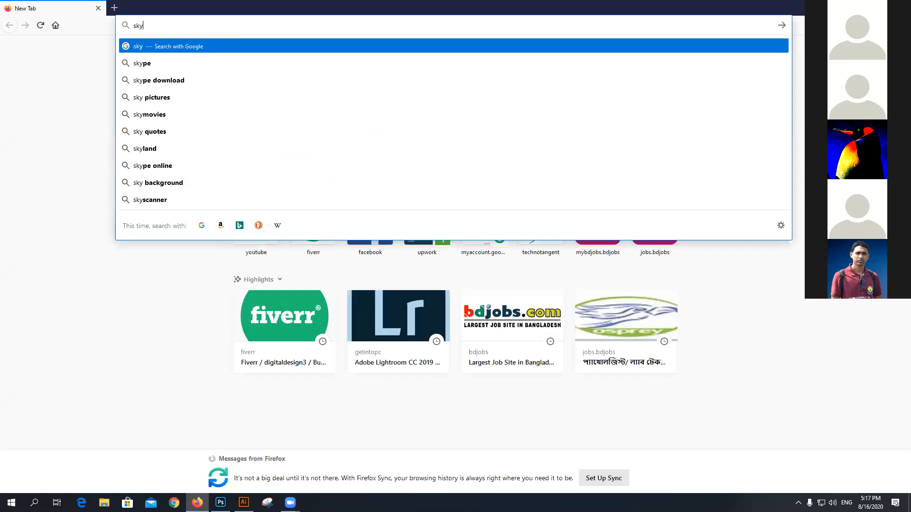
key(BackSpace)
key(BackSpace)
key(BackSpace)
text(cloudy sky)
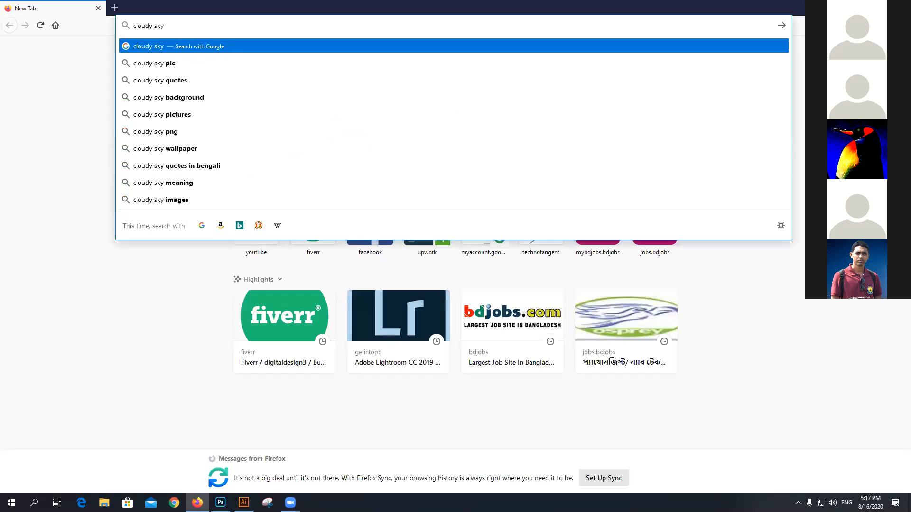
text( pi)
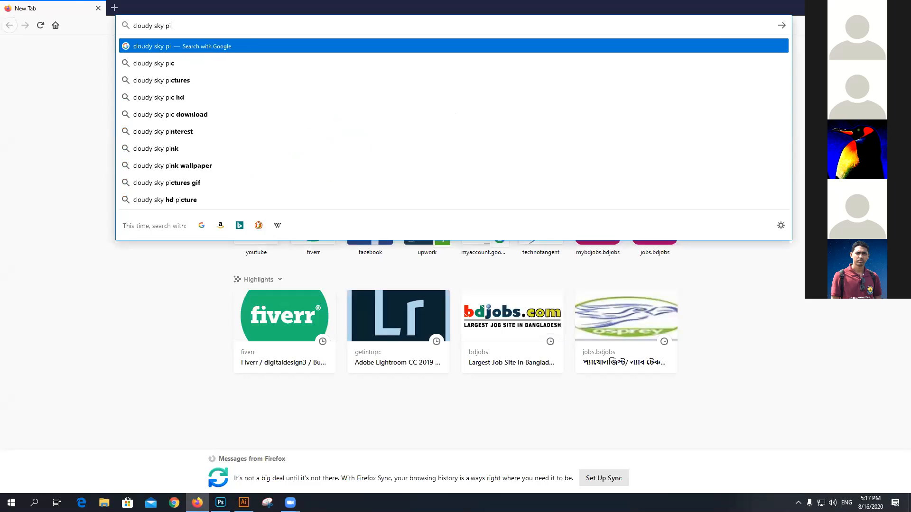
text(c)
key(Return)
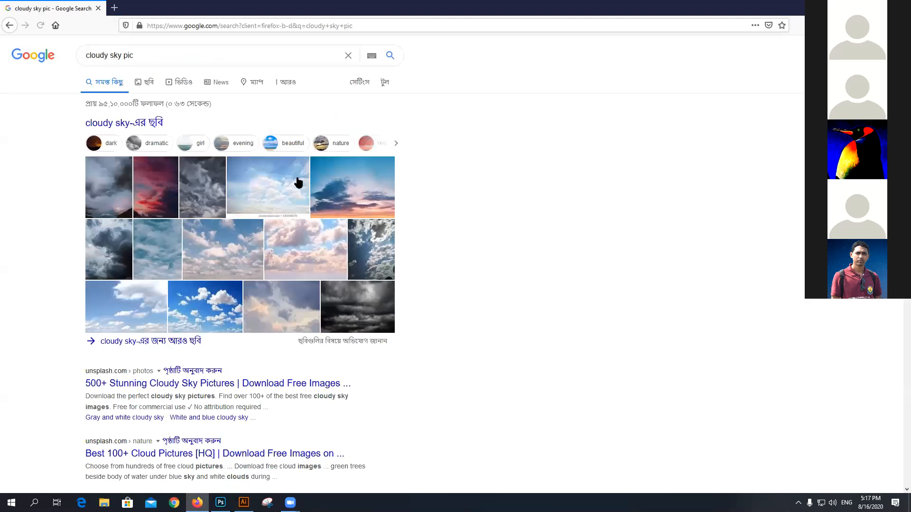
Step: Browse the image results and open the preview of the Cloudy Sky 14 photo from Public Domain Pictures
click(223, 261)
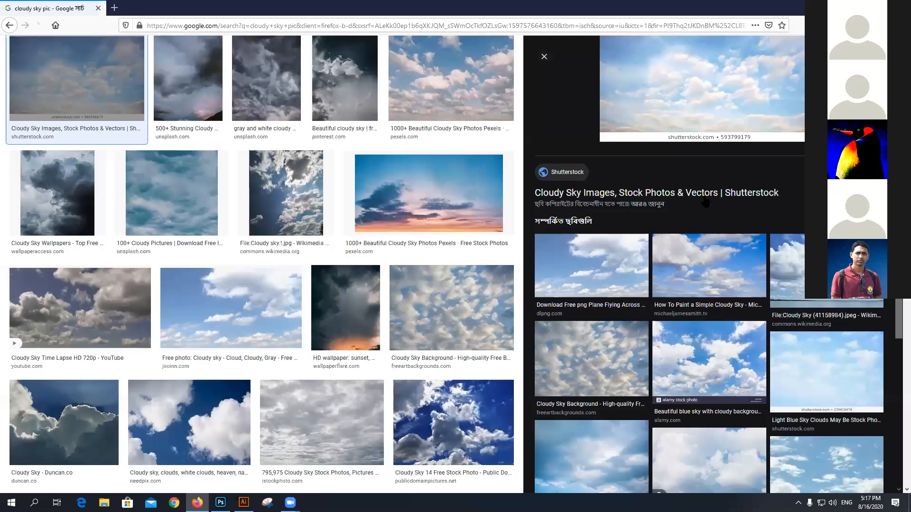
scroll(706, 201, up, 2)
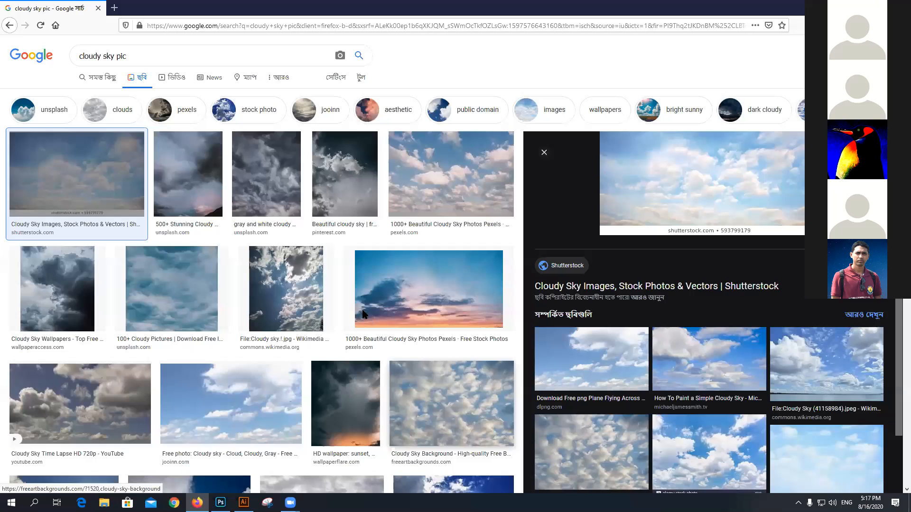
scroll(404, 393, down, 3)
click(404, 393)
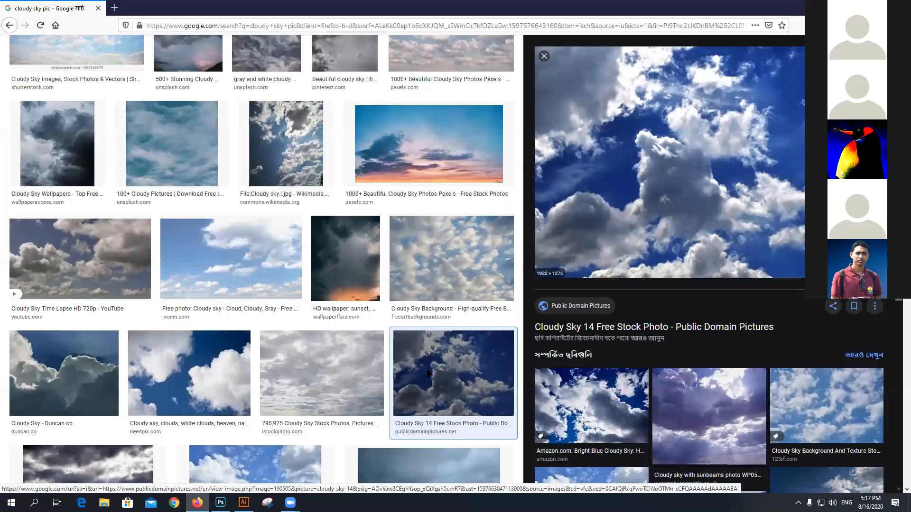
Step: Bring the Cloudy Sky 14 photo into the Photoshop tree document and scale it to about 7.71 × 5.11 in, covering the canvas
drag(645, 141, 364, 311)
key(ctrl+t)
key(ctrl+minus)
key(ctrl+minus)
drag(668, 80, 315, 328)
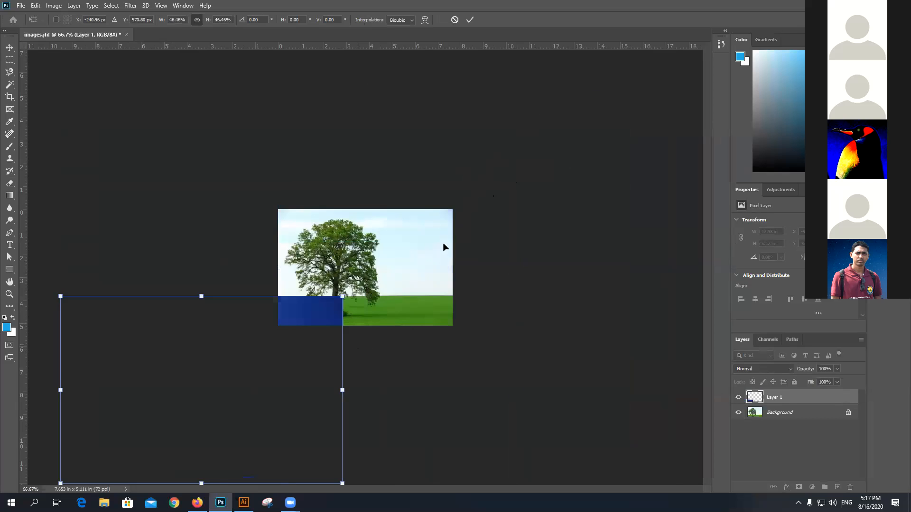
drag(455, 236, 451, 237)
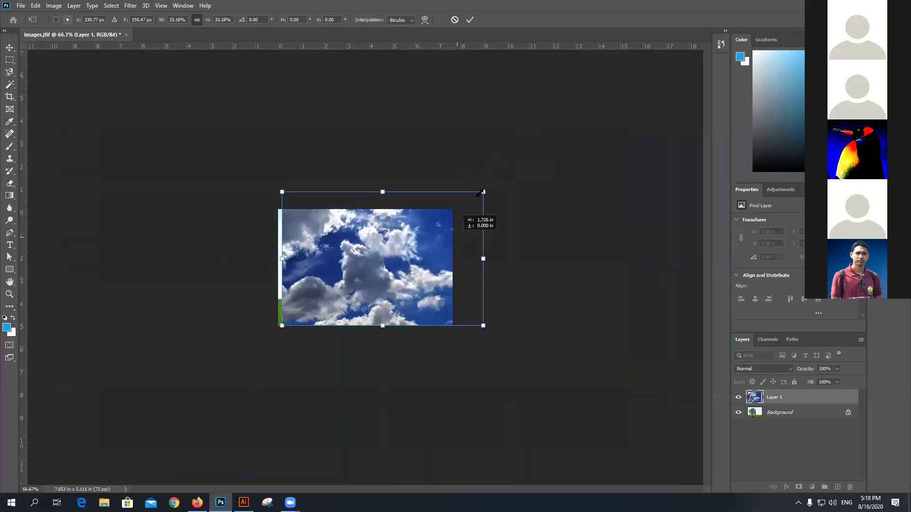
drag(479, 192, 458, 217)
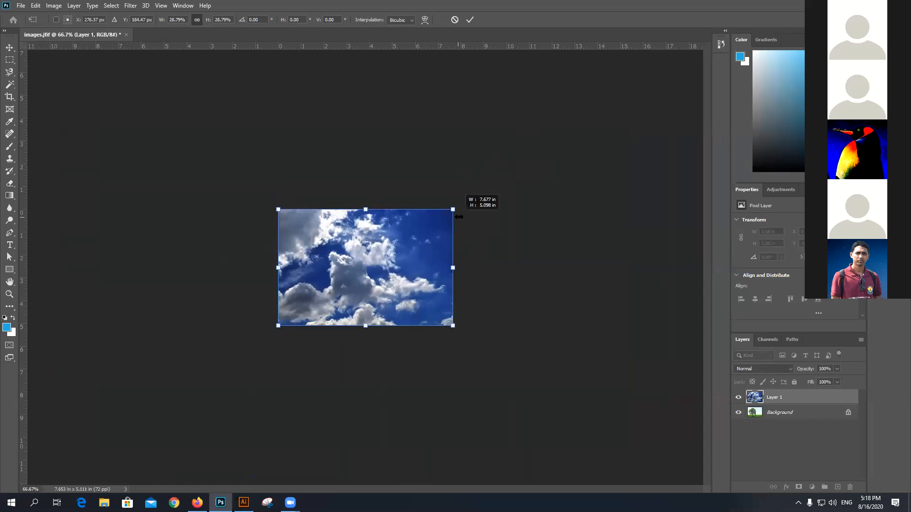
click(472, 21)
key(ctrl+plus)
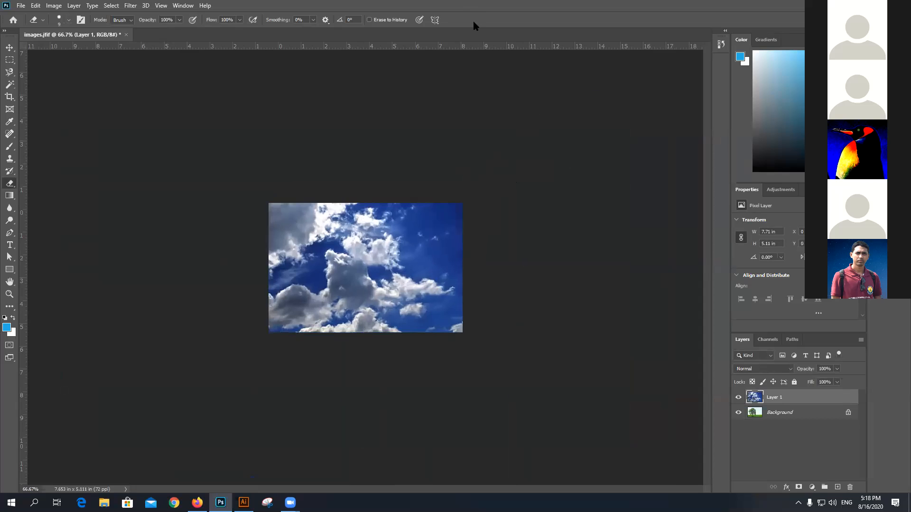
key(ctrl+plus)
key(ctrl+plus)
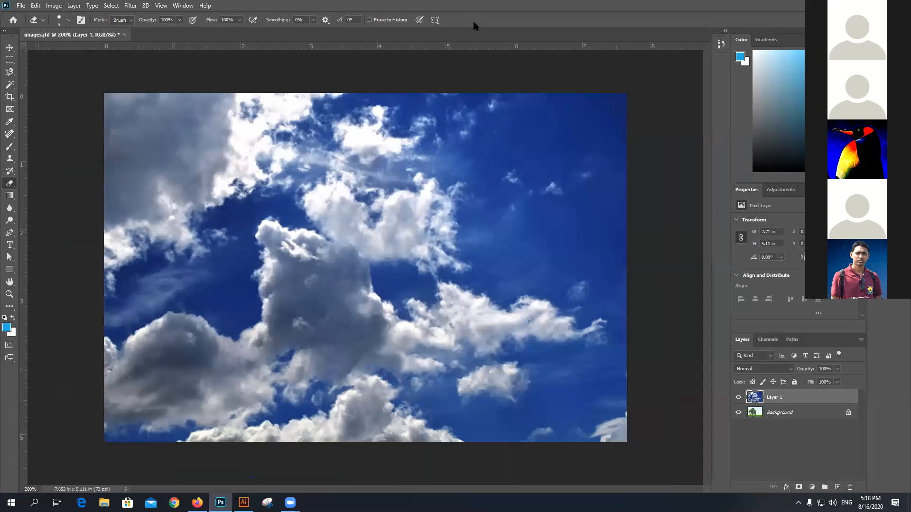
Step: Squash the sky layer from its lower edge to 77.72% height so it ends near the grass horizon
key(ctrl+minus)
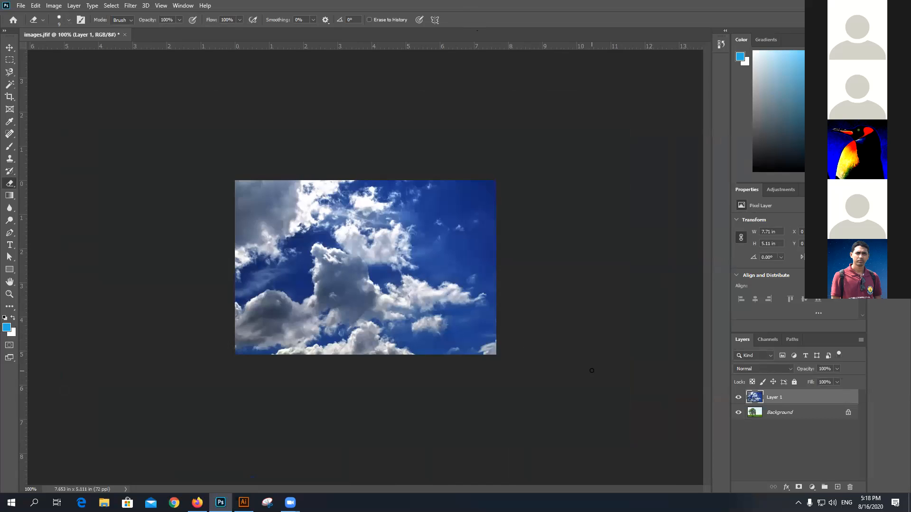
key(ctrl+t)
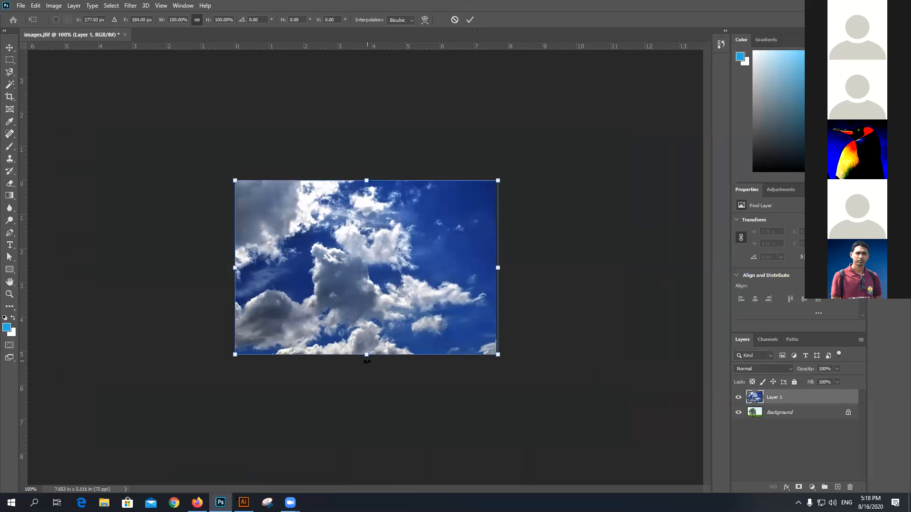
drag(366, 357, 366, 316)
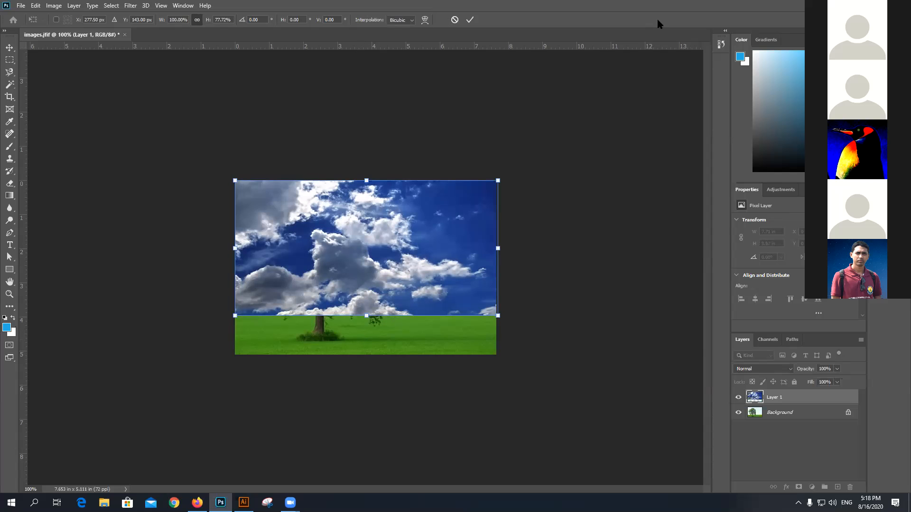
key(Return)
key(e)
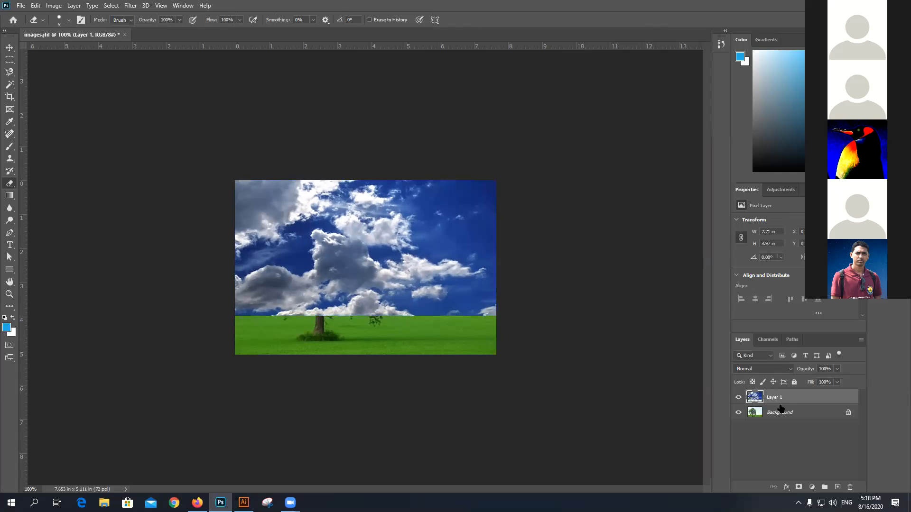
Step: Add a layer mask to the sky layer and lower the layer's opacity to 62%
click(800, 488)
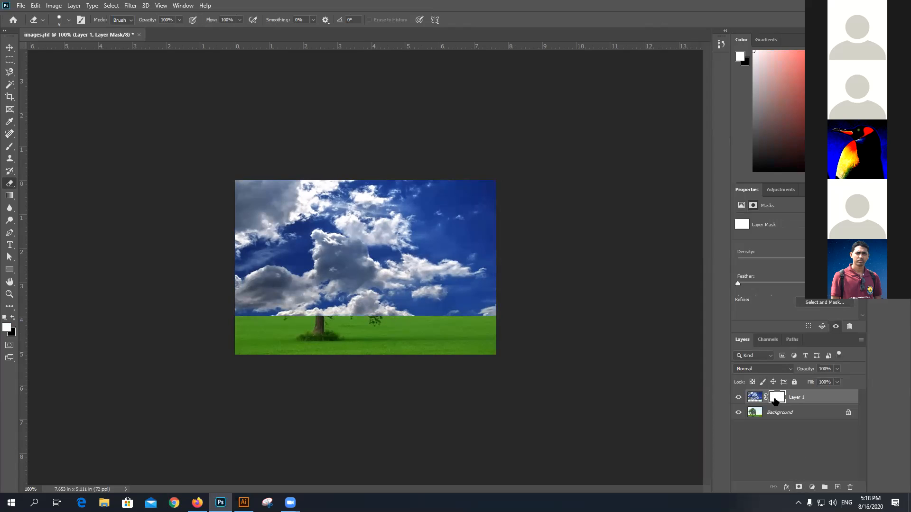
click(836, 370)
click(812, 380)
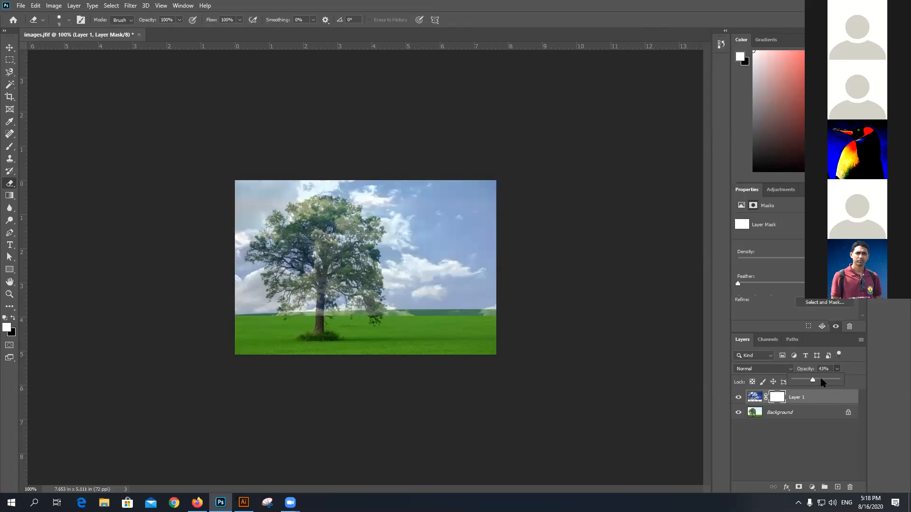
click(822, 380)
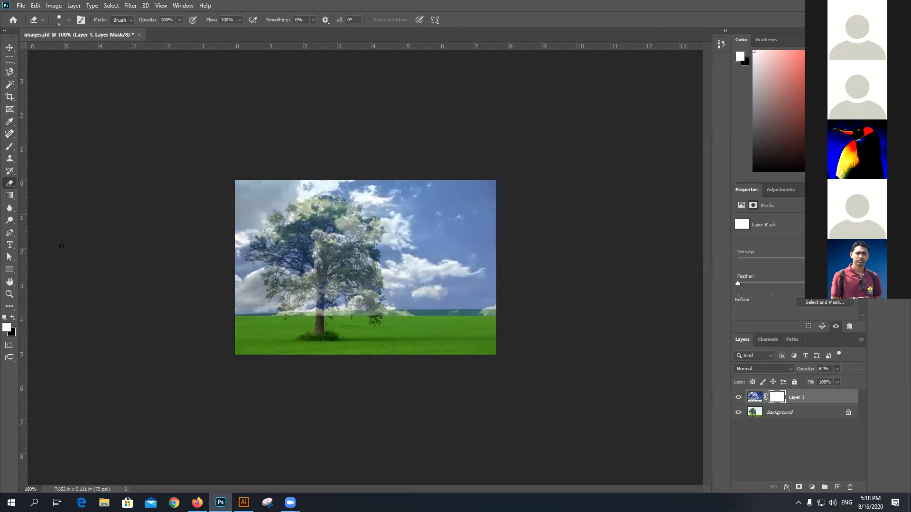
Step: Switch from the eraser to the Brush Tool
click(10, 146)
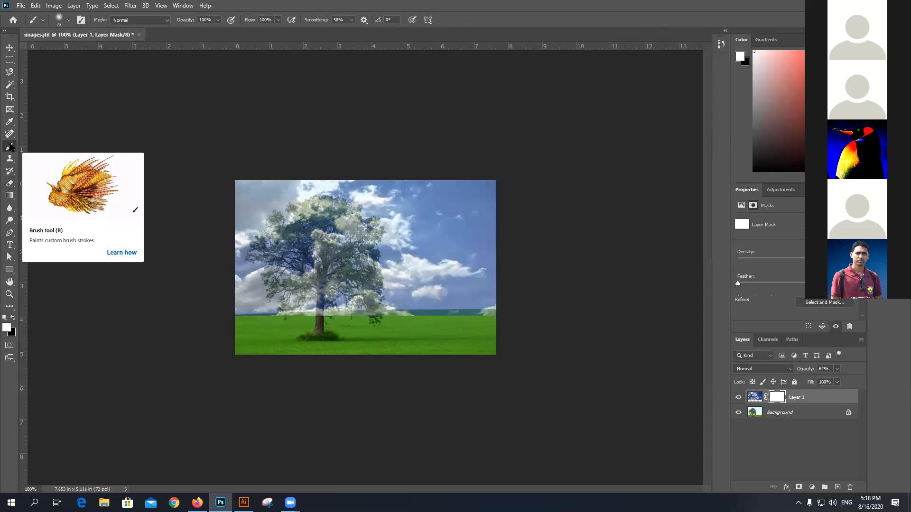
right_click(11, 146)
click(305, 352)
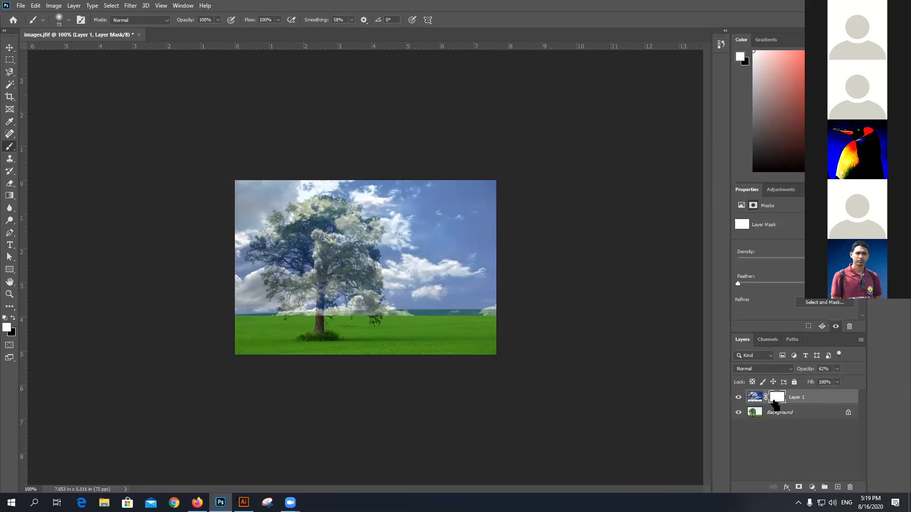
Step: Undo the sky layer's opacity change and delete its layer mask
key(ctrl+z)
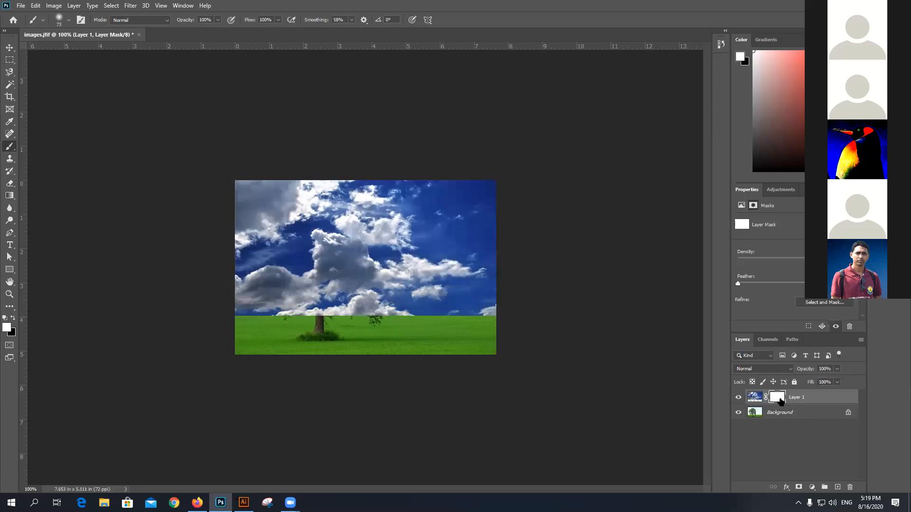
right_click(780, 402)
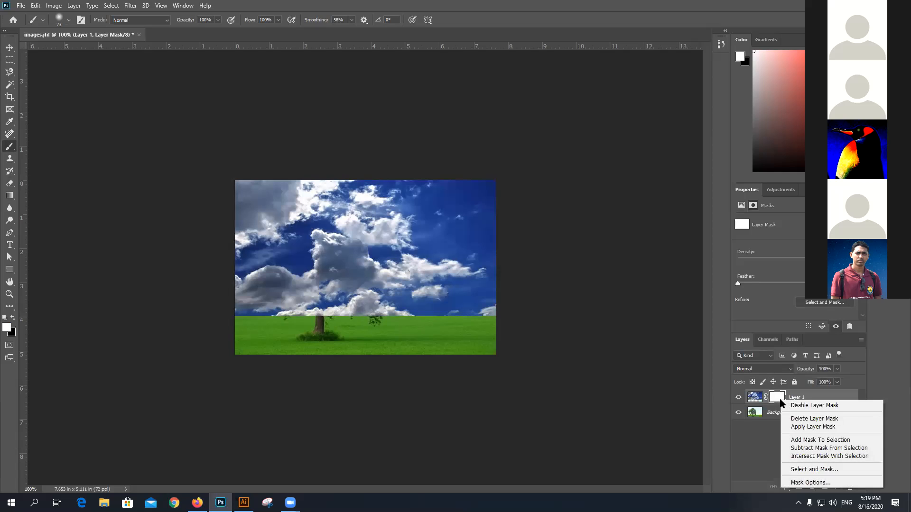
click(809, 419)
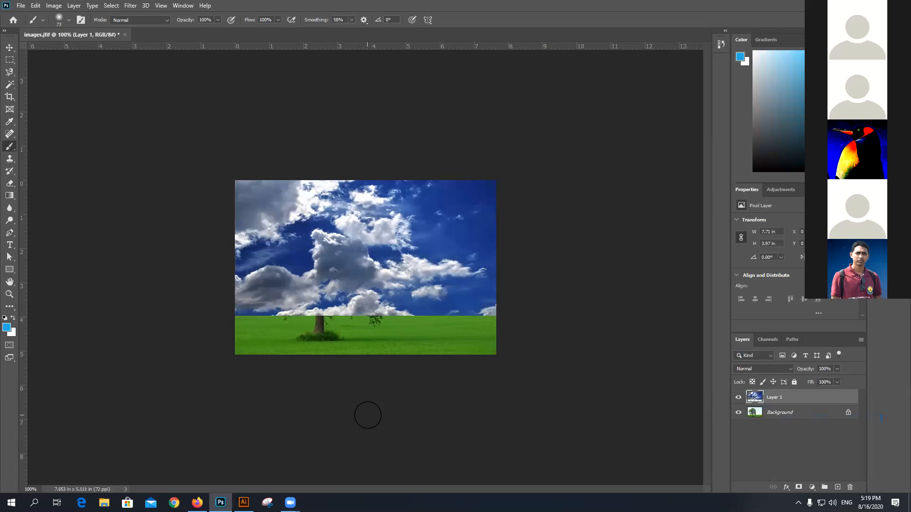
Step: Lower the sky layer's opacity to 63% so the tree shows through
click(837, 369)
mouse_move(839, 380)
mouse_down()
mouse_move(814, 383)
mouse_move(830, 376)
mouse_up()
click(875, 363)
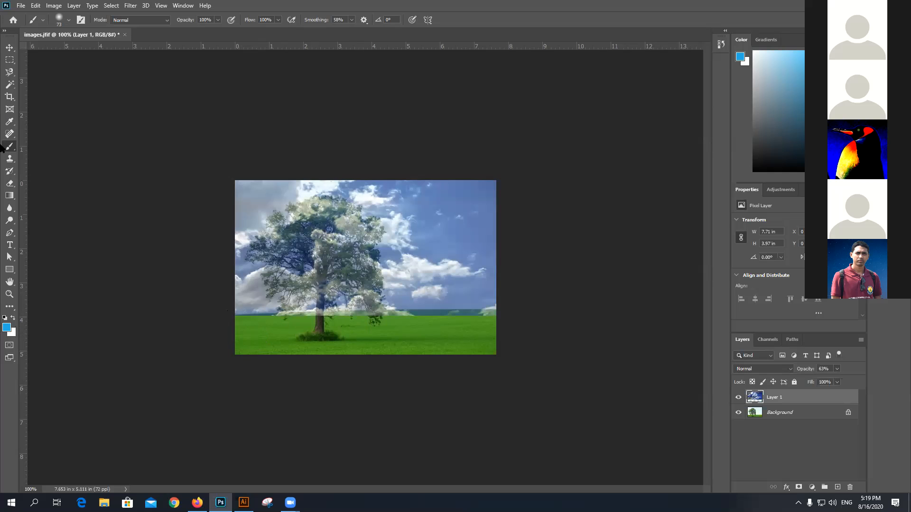
Step: Outline the sky area above the horizon with a closed Pen Tool path around the tree picture
click(11, 72)
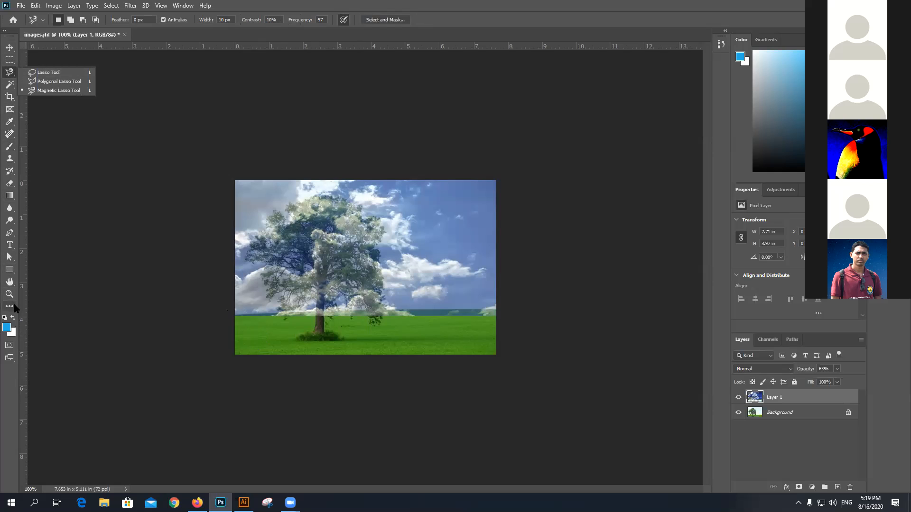
click(10, 233)
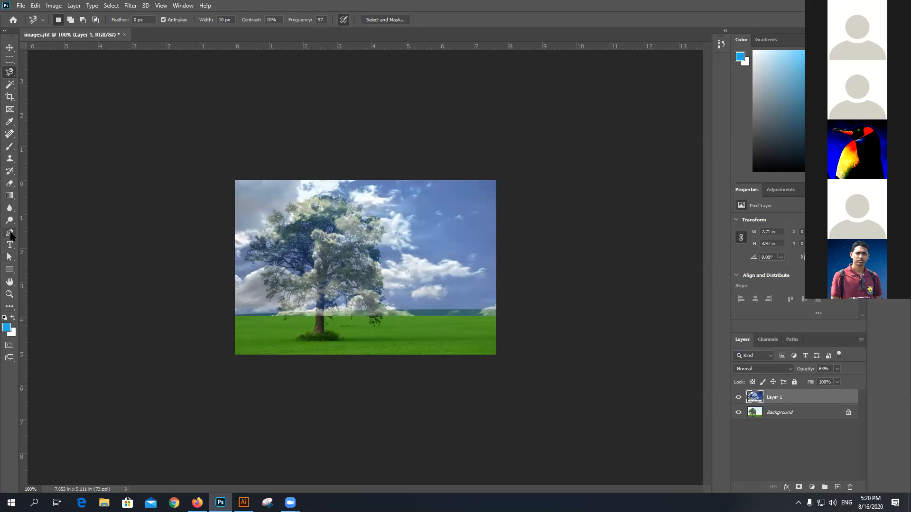
click(234, 316)
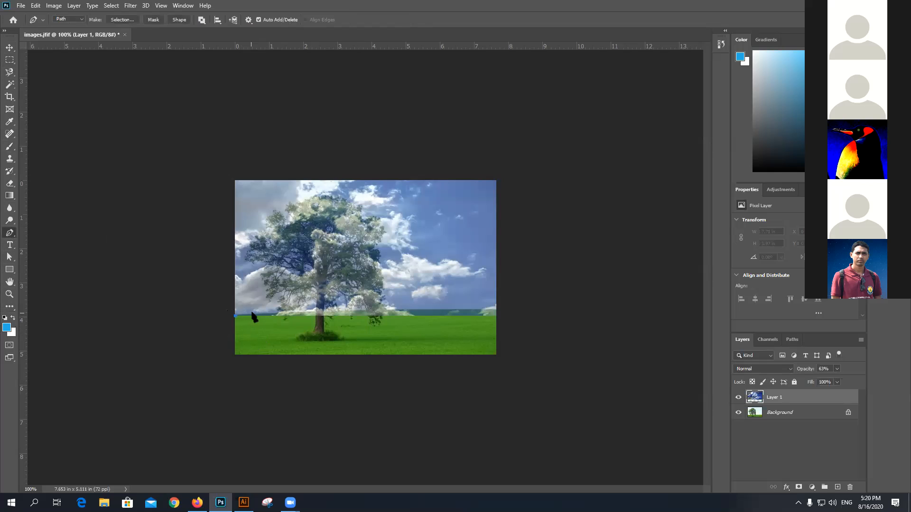
click(275, 313)
click(315, 311)
click(330, 310)
click(353, 311)
click(368, 309)
click(404, 310)
click(447, 309)
click(459, 310)
click(476, 309)
click(490, 308)
click(494, 308)
click(498, 308)
click(498, 181)
click(240, 172)
click(227, 183)
click(224, 301)
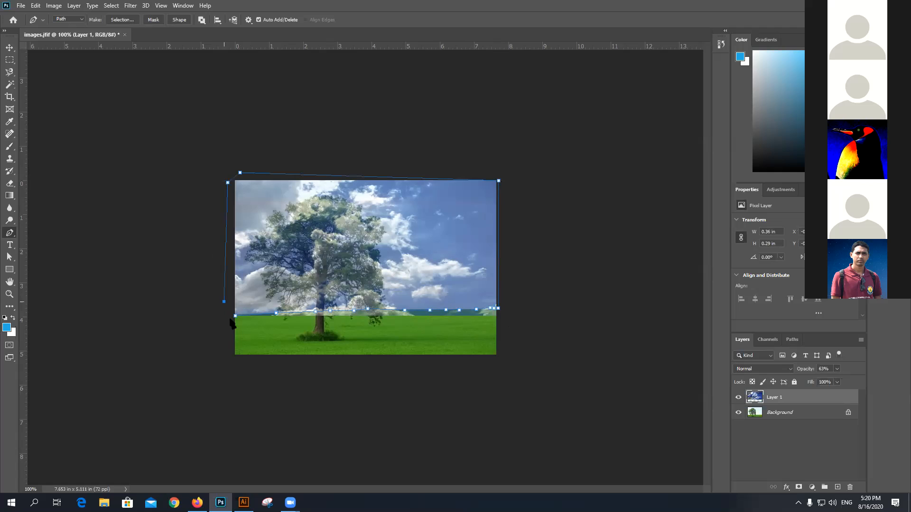
click(236, 315)
Step: Try filling the sky layer with the white background colour, then undo the fill and discard the path
key(ctrl+BackSpace)
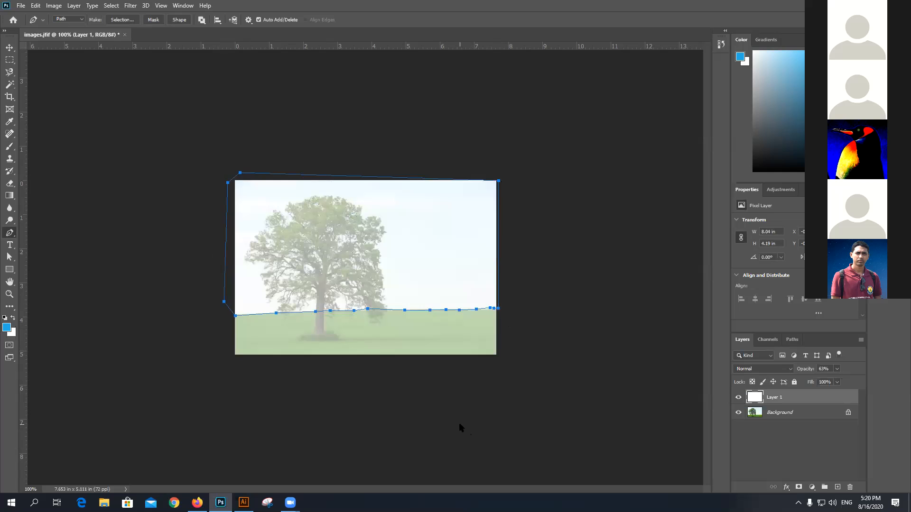
key(ctrl+z)
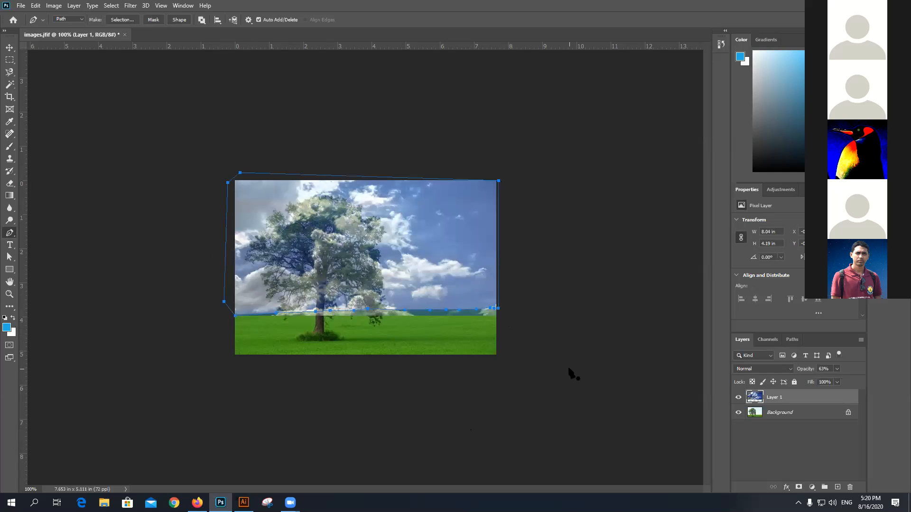
key(Escape)
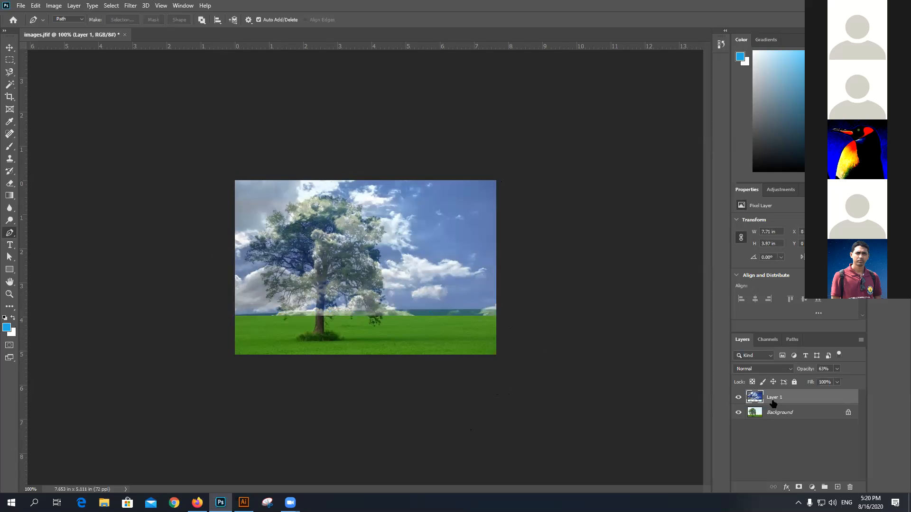
Step: Add a layer mask to the sky layer and paint black with the Brush Tool over the tree and sky
click(798, 487)
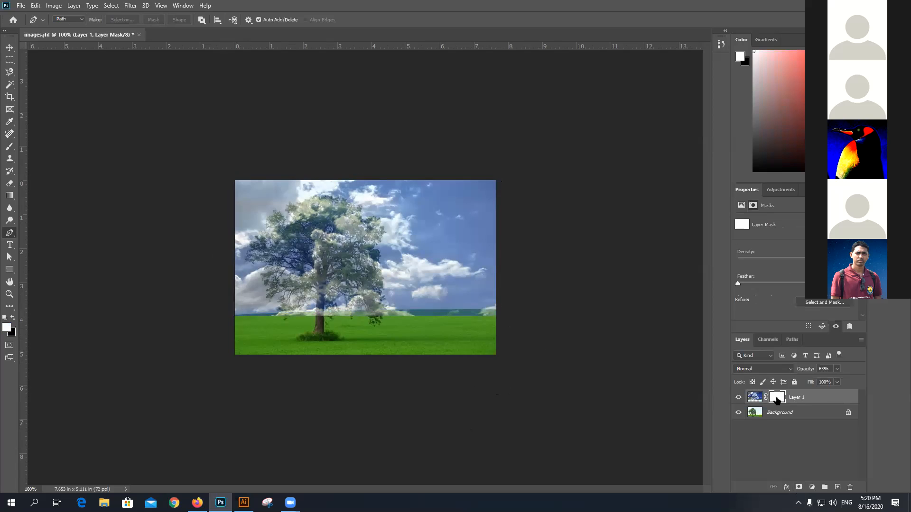
click(13, 318)
click(11, 148)
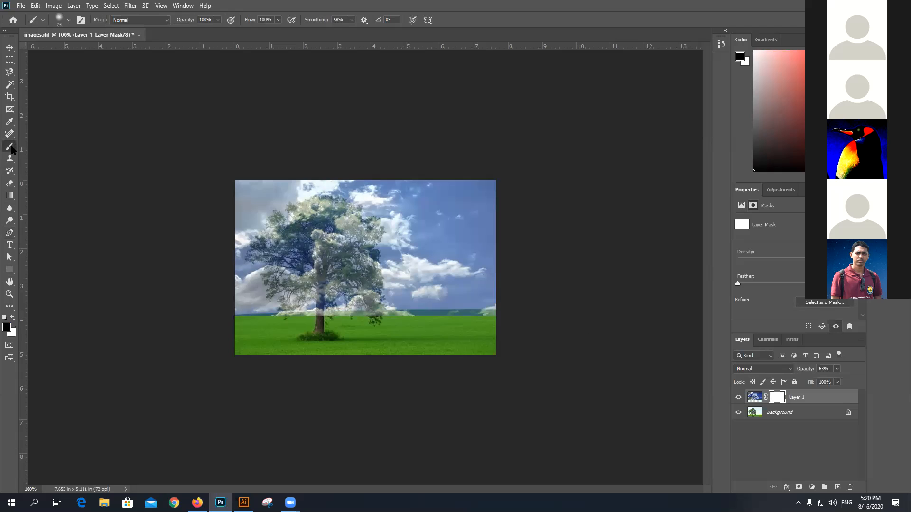
click(44, 149)
mouse_move(409, 274)
mouse_down()
mouse_move(447, 295)
mouse_move(497, 296)
mouse_move(479, 262)
mouse_move(480, 186)
mouse_move(485, 282)
mouse_move(455, 277)
mouse_move(453, 252)
mouse_move(468, 272)
mouse_move(458, 183)
mouse_move(461, 241)
mouse_move(421, 206)
mouse_move(454, 139)
mouse_move(425, 254)
mouse_move(429, 284)
mouse_move(422, 200)
mouse_move(404, 179)
mouse_move(399, 200)
mouse_move(447, 190)
mouse_move(390, 191)
mouse_move(498, 202)
mouse_move(421, 215)
mouse_move(414, 303)
mouse_move(390, 277)
mouse_move(369, 183)
mouse_move(358, 200)
mouse_move(373, 236)
mouse_move(391, 202)
mouse_move(303, 207)
mouse_move(217, 226)
mouse_move(359, 194)
mouse_move(441, 190)
mouse_move(326, 189)
mouse_move(213, 210)
mouse_move(370, 179)
mouse_move(246, 193)
mouse_move(157, 235)
mouse_move(379, 221)
mouse_move(237, 254)
mouse_move(404, 258)
mouse_move(239, 279)
mouse_move(411, 288)
mouse_move(266, 299)
mouse_move(303, 303)
mouse_move(490, 295)
mouse_move(362, 288)
mouse_move(249, 243)
mouse_move(279, 305)
mouse_move(223, 295)
mouse_move(252, 297)
mouse_move(250, 305)
mouse_move(269, 297)
mouse_up()
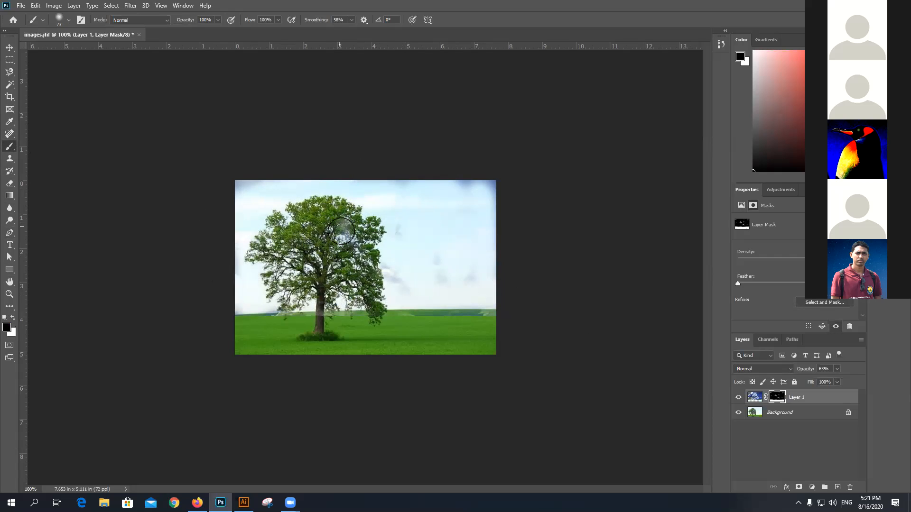
Step: Raise the sky layer's opacity to 100% and toggle its visibility to compare the masked result
click(836, 369)
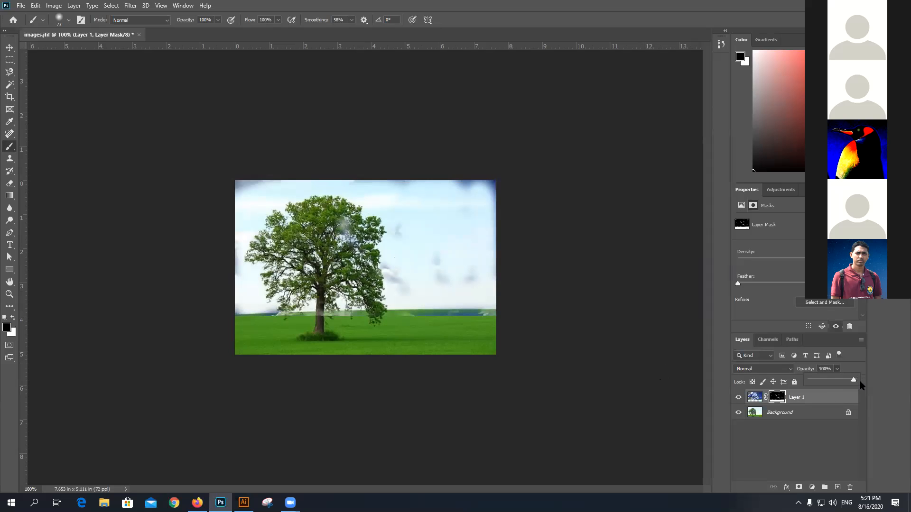
click(738, 399)
click(738, 399)
Step: Undo the opacity change, the mask painting and the sky layer's mask
key(ctrl+z)
key(ctrl+z)
key(ctrl+z)
key(ctrl+z)
key(ctrl+z)
key(ctrl+z)
key(ctrl+z)
key(ctrl+z)
key(ctrl+z)
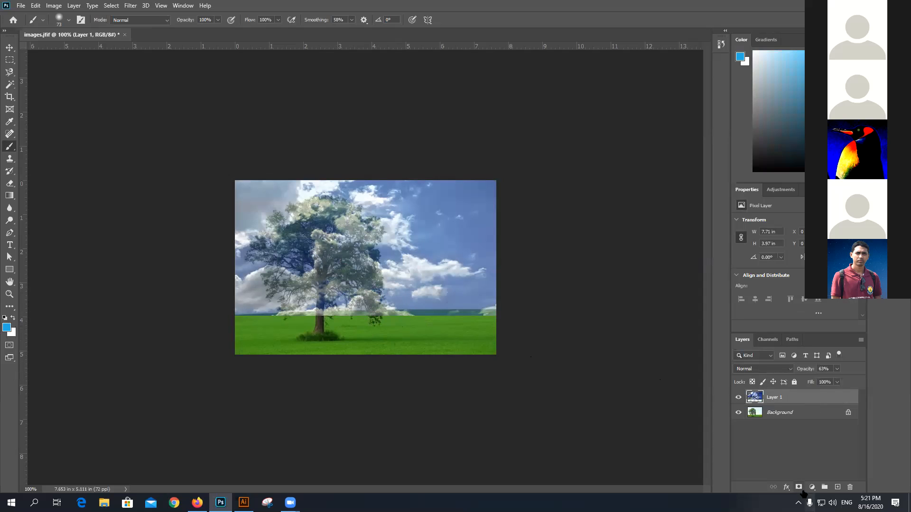
Step: Add a new layer mask to the sky layer and paint black over the tree's centre, right side and lower branches
click(799, 487)
mouse_move(336, 262)
mouse_down()
mouse_move(329, 210)
mouse_move(305, 225)
mouse_move(304, 217)
mouse_move(312, 210)
mouse_move(341, 224)
mouse_move(356, 257)
mouse_up()
scroll(356, 257, up, 5)
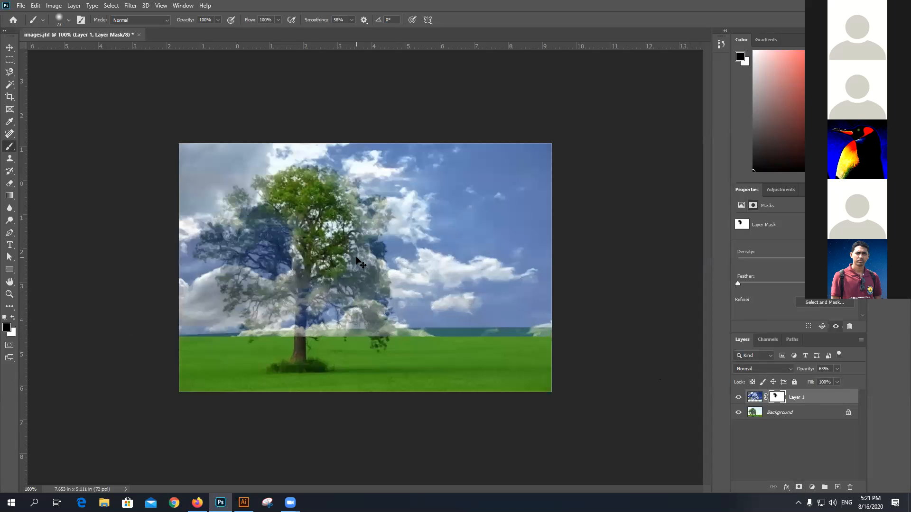
scroll(337, 235, up, 3)
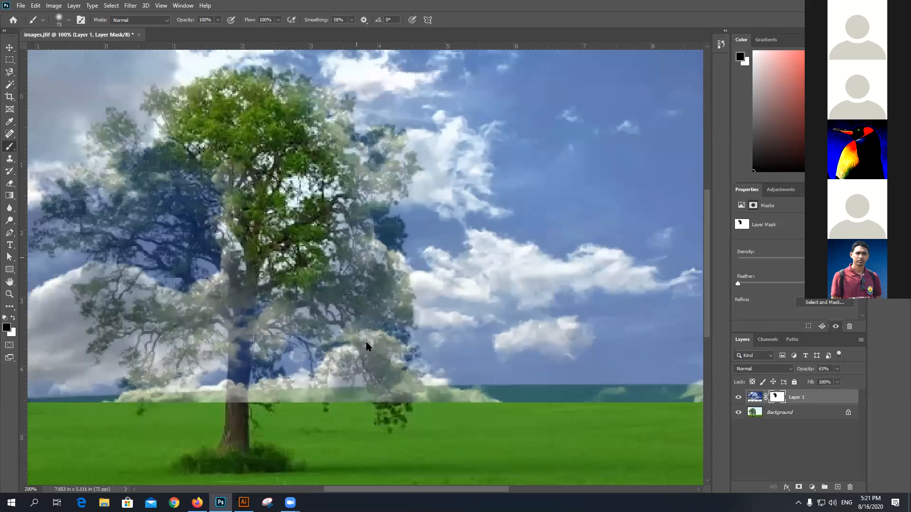
mouse_move(371, 388)
mouse_down()
mouse_move(354, 274)
mouse_move(376, 187)
mouse_move(376, 151)
mouse_move(345, 154)
mouse_move(280, 110)
mouse_move(191, 279)
mouse_move(217, 288)
mouse_move(175, 227)
mouse_move(170, 194)
mouse_move(107, 260)
mouse_move(142, 316)
mouse_move(178, 329)
mouse_move(248, 321)
mouse_move(285, 376)
mouse_move(280, 349)
mouse_move(298, 313)
mouse_move(96, 259)
mouse_up()
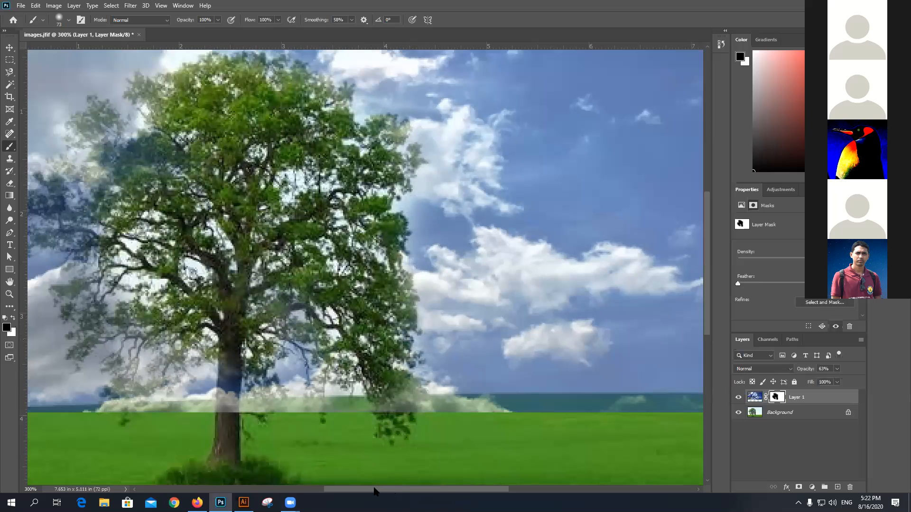
Step: Paint black on the mask over the rest of the crown and the trunk to reveal the whole tree
drag(375, 491, 346, 491)
mouse_move(298, 364)
mouse_down()
mouse_move(273, 384)
mouse_move(265, 370)
mouse_move(250, 374)
mouse_move(227, 323)
mouse_move(226, 382)
mouse_move(195, 235)
mouse_move(155, 224)
mouse_move(185, 196)
mouse_move(195, 166)
mouse_move(223, 142)
mouse_move(229, 153)
mouse_move(241, 150)
mouse_move(289, 91)
mouse_move(269, 130)
mouse_move(218, 135)
mouse_move(165, 222)
mouse_move(138, 242)
mouse_move(140, 233)
mouse_move(175, 252)
mouse_move(214, 297)
mouse_move(220, 322)
mouse_move(208, 326)
mouse_move(248, 383)
mouse_move(248, 406)
mouse_move(243, 333)
mouse_move(236, 384)
mouse_move(304, 279)
mouse_move(358, 306)
mouse_move(401, 310)
mouse_move(450, 350)
mouse_move(516, 374)
mouse_move(491, 379)
mouse_move(493, 400)
mouse_move(429, 356)
mouse_move(423, 390)
mouse_move(410, 344)
mouse_move(376, 400)
mouse_move(328, 400)
mouse_up()
scroll(427, 213, up, 1)
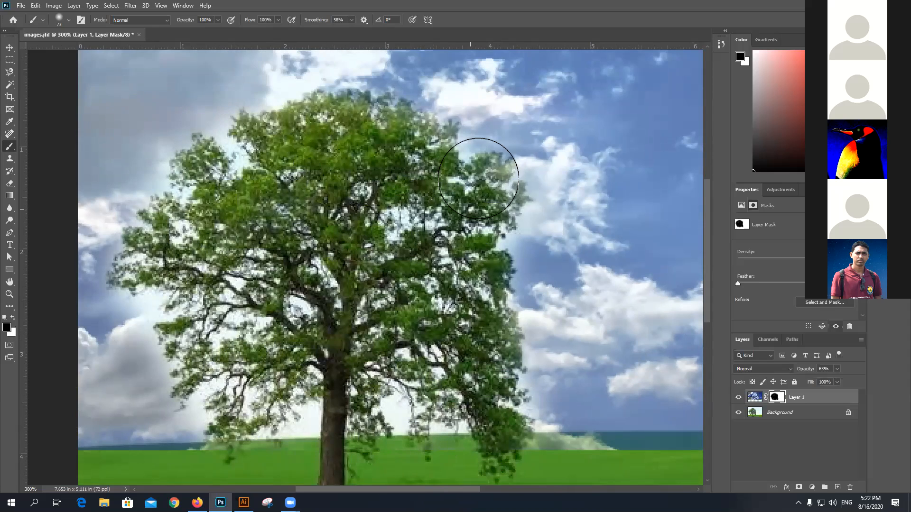
Step: Reduce the brush size and mask the sky layer along the crown's edges and the grass horizon
key(bracketleft)
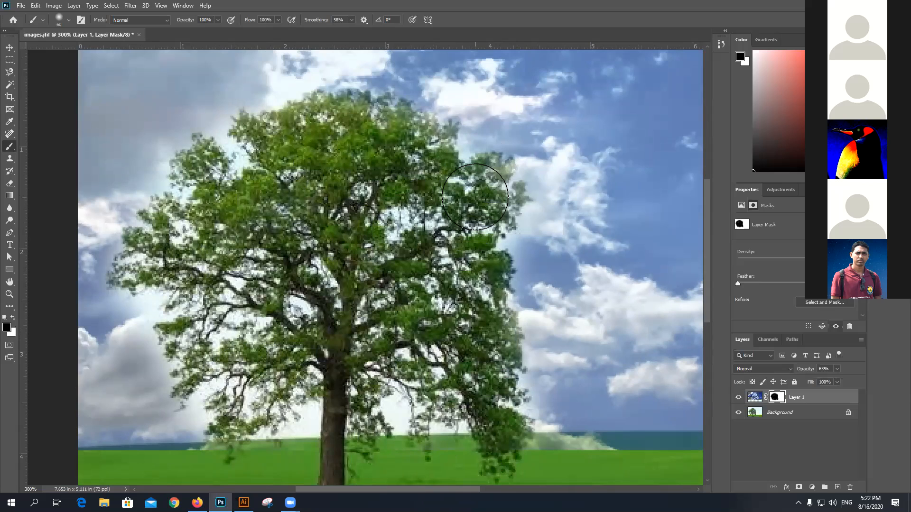
key(bracketleft)
key(bracketleft)
key(bracketleft)
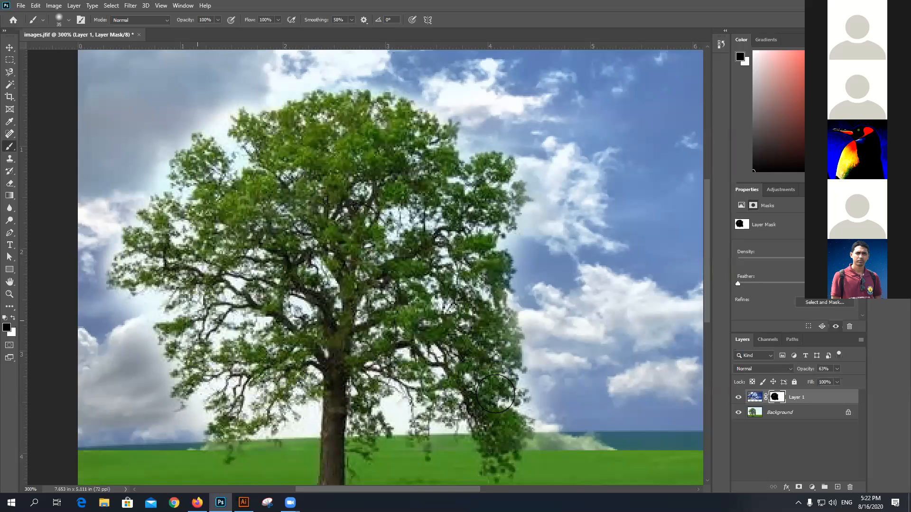
scroll(511, 389, down, 3)
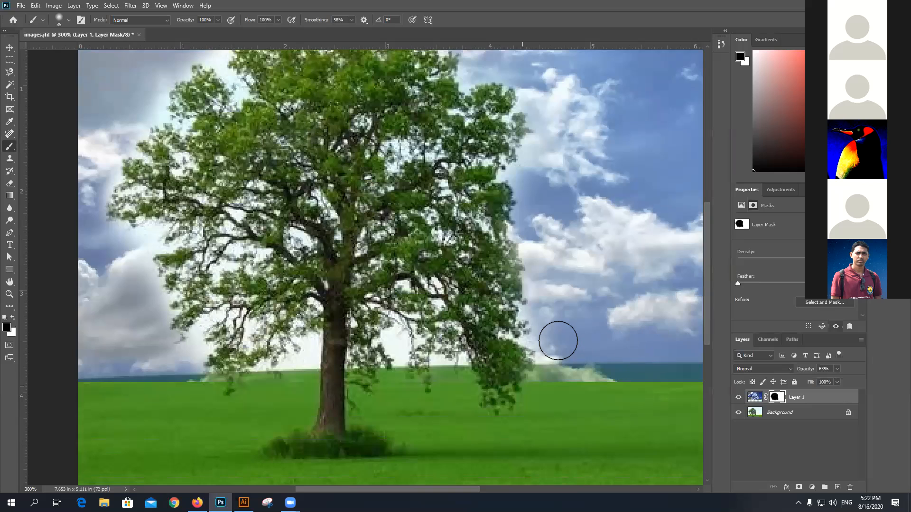
scroll(577, 335, down, 2)
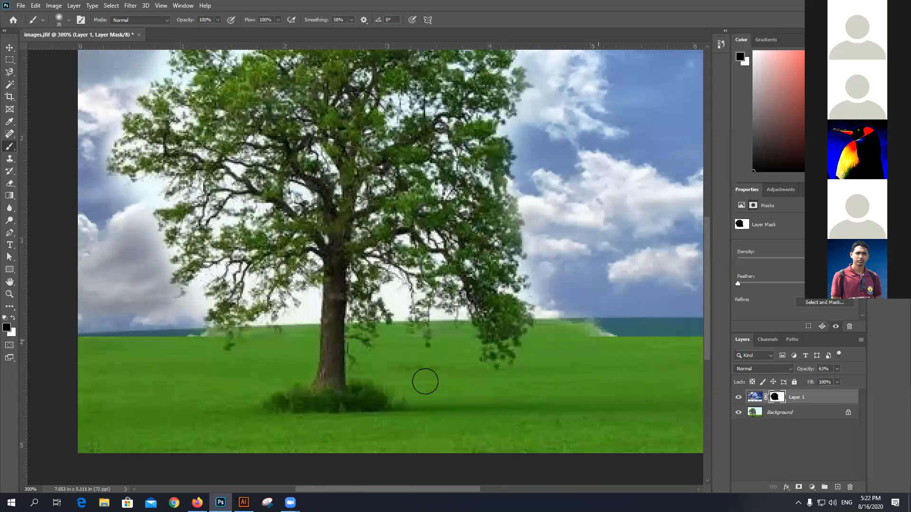
key(ctrl+minus)
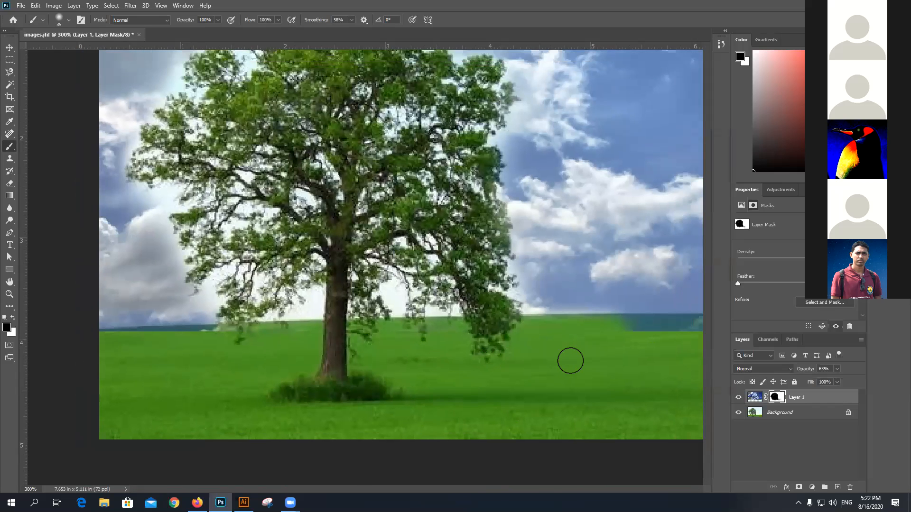
key(ctrl+minus)
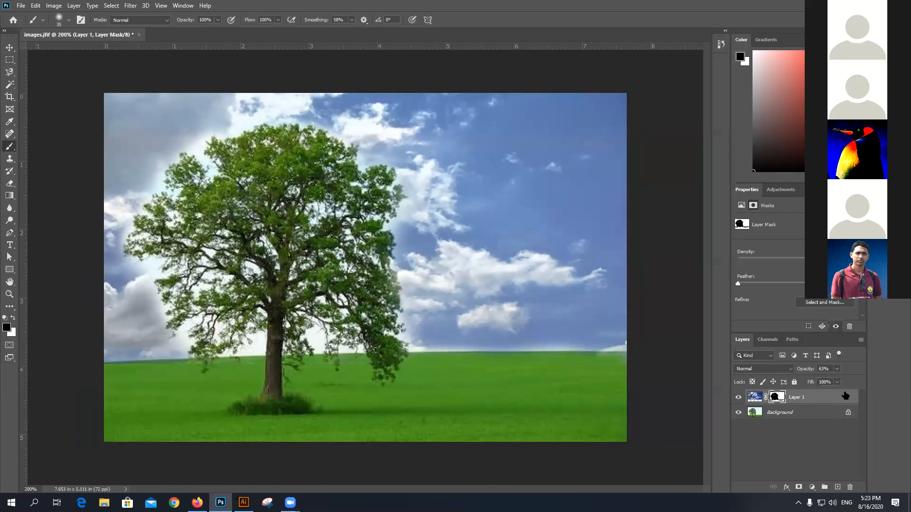
Step: Raise the sky layer's opacity to 100% and paint the mask along the right edge of the tree's crown
drag(837, 381, 892, 382)
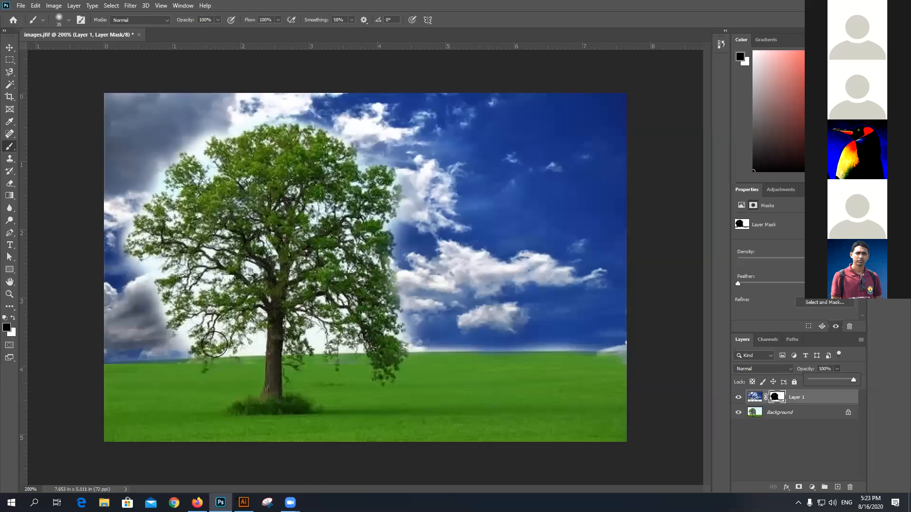
click(348, 236)
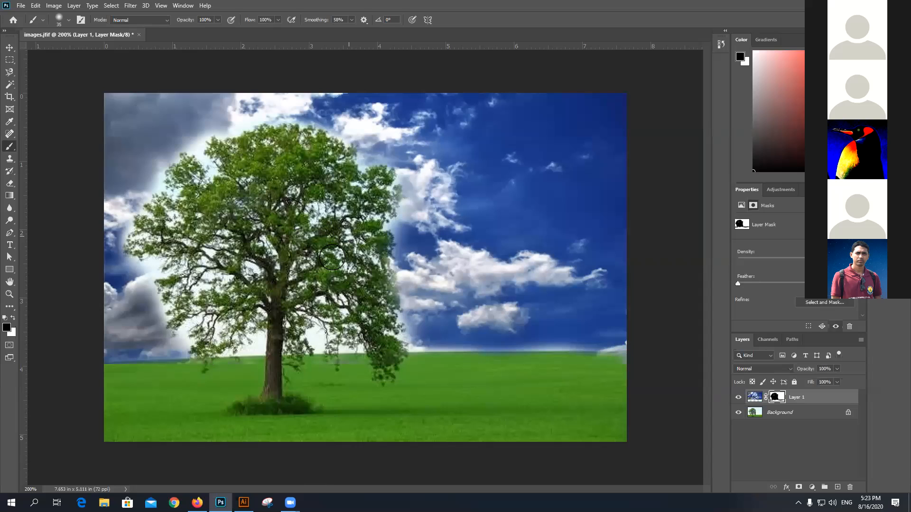
drag(388, 241, 382, 334)
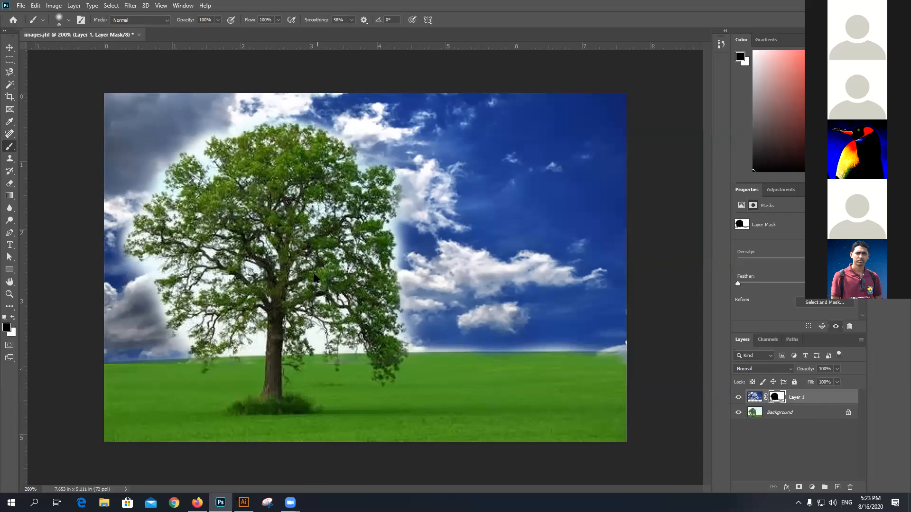
Step: Apply Levels to the sky layer's image with the white input level set to 246
click(819, 399)
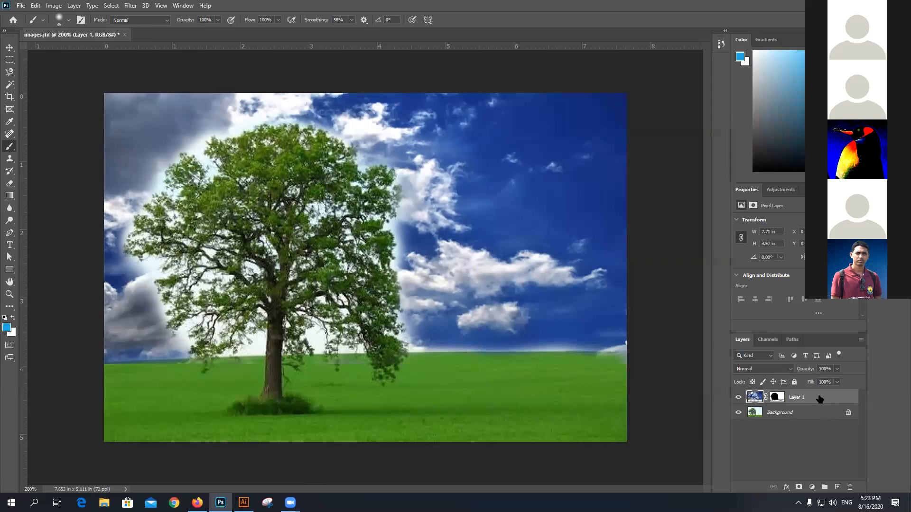
key(ctrl+l)
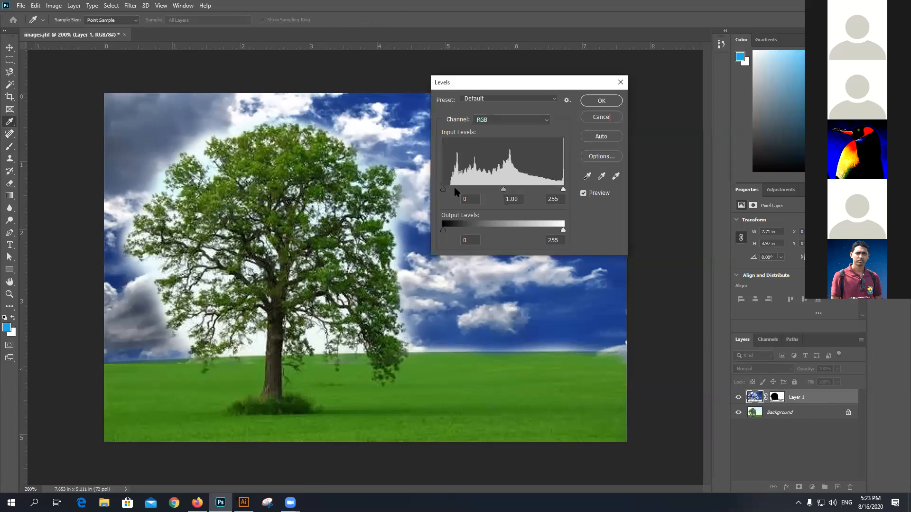
mouse_move(460, 191)
mouse_down()
mouse_move(490, 197)
mouse_move(443, 188)
mouse_up()
mouse_move(556, 190)
mouse_down()
mouse_move(543, 189)
mouse_move(559, 190)
mouse_up()
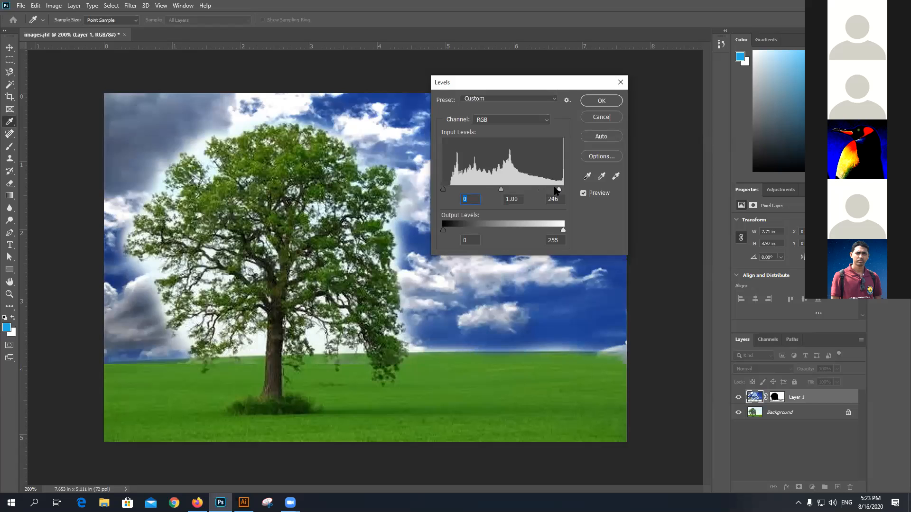
click(601, 100)
Step: Darken the sky image with Curves, using points at input 167, output 124 and input 202, output 179
key(b)
key(ctrl+m)
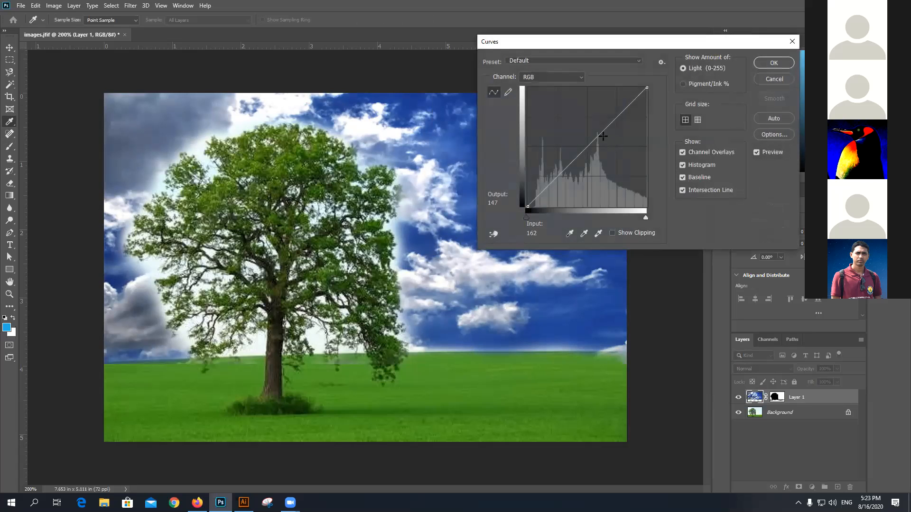
mouse_move(595, 137)
mouse_down()
mouse_move(588, 124)
mouse_move(605, 148)
mouse_up()
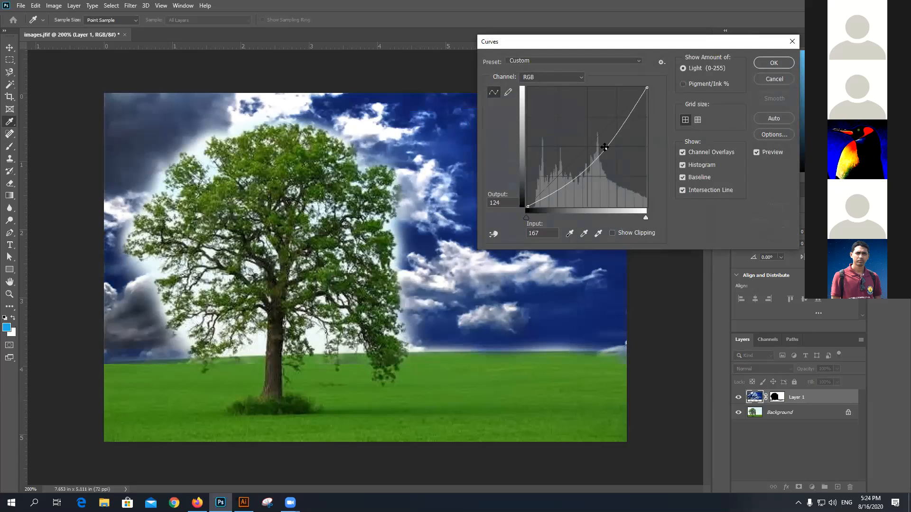
drag(604, 147, 626, 132)
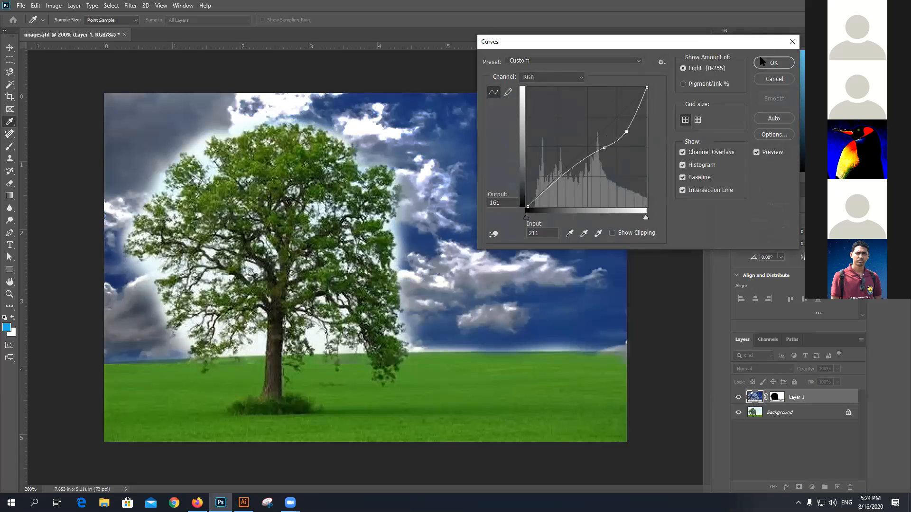
key(ctrl+z)
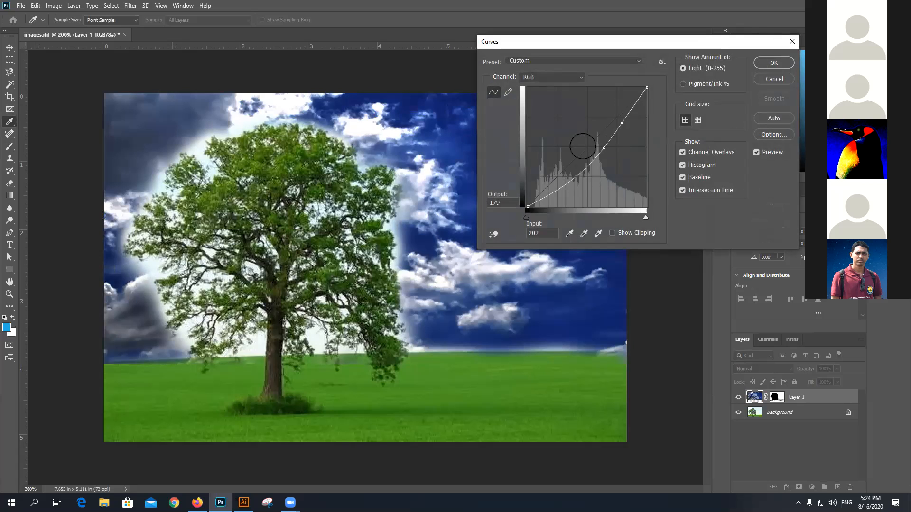
key(Return)
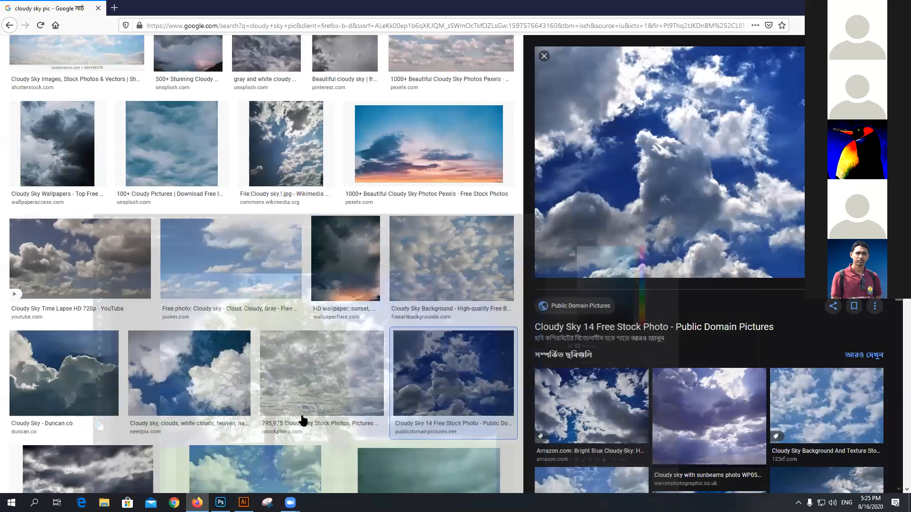
Step: Look through the "cloudy sky pic" image results for other sky photos suited to the landscape
scroll(302, 420, down, 2)
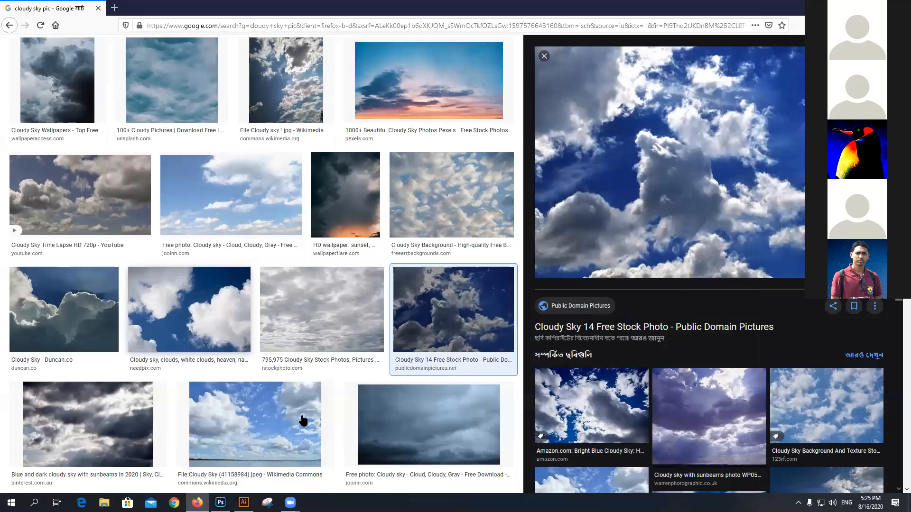
scroll(303, 420, down, 3)
scroll(302, 421, down, 3)
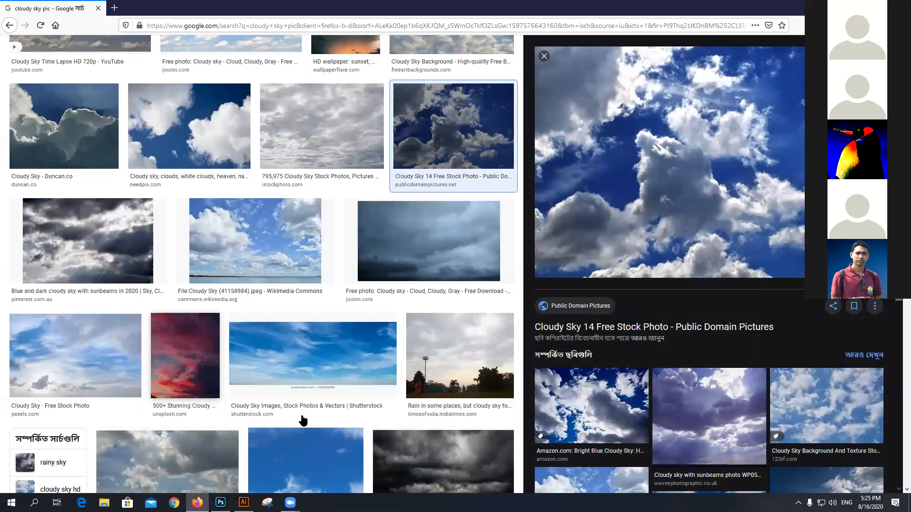
scroll(303, 421, down, 10)
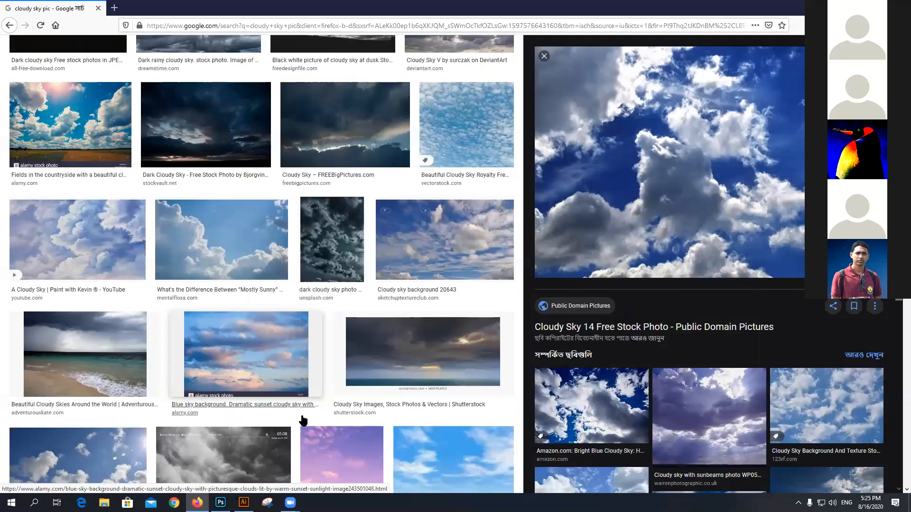
scroll(303, 420, down, 5)
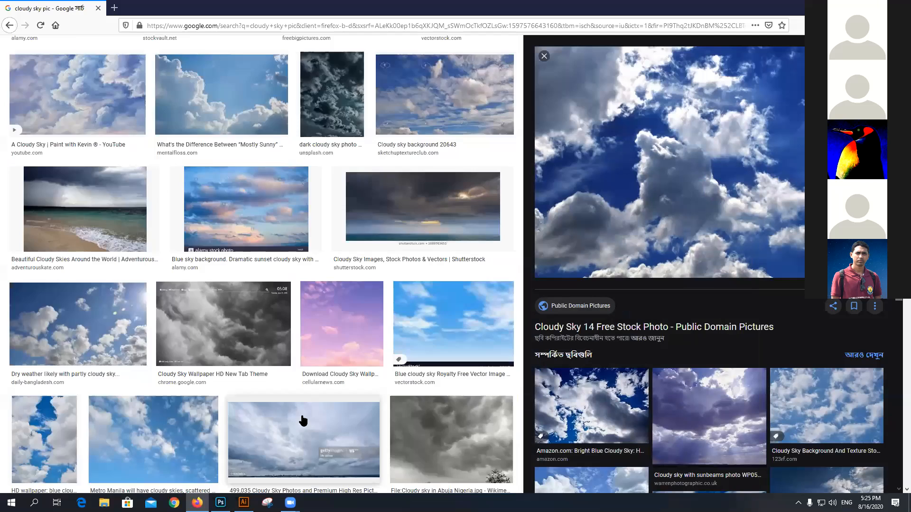
scroll(302, 420, down, 12)
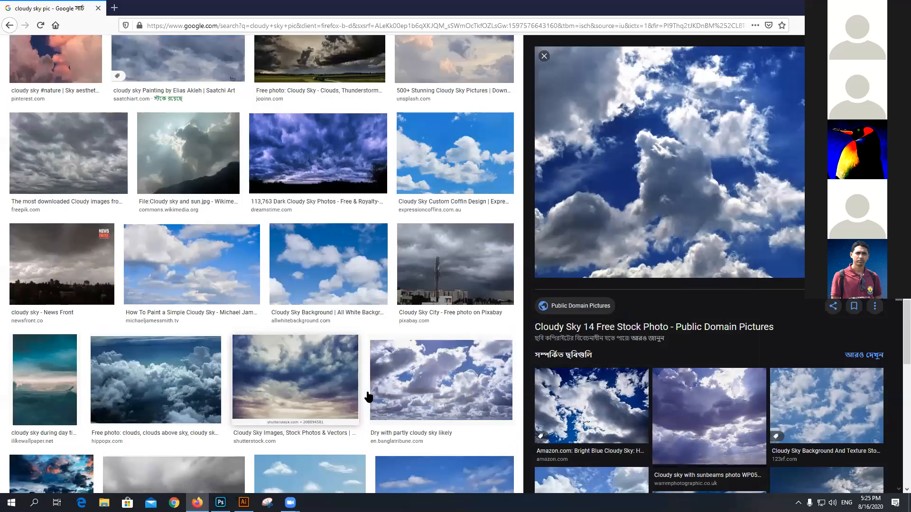
scroll(369, 396, down, 4)
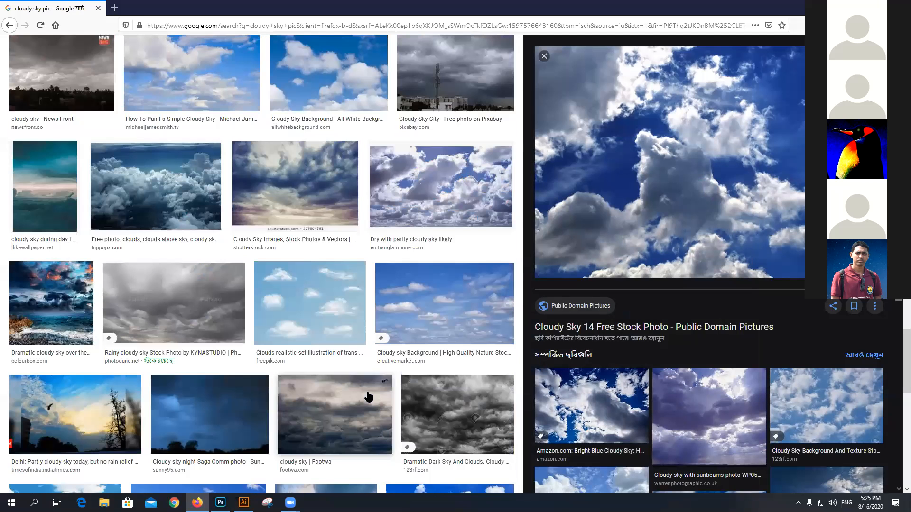
scroll(368, 396, down, 3)
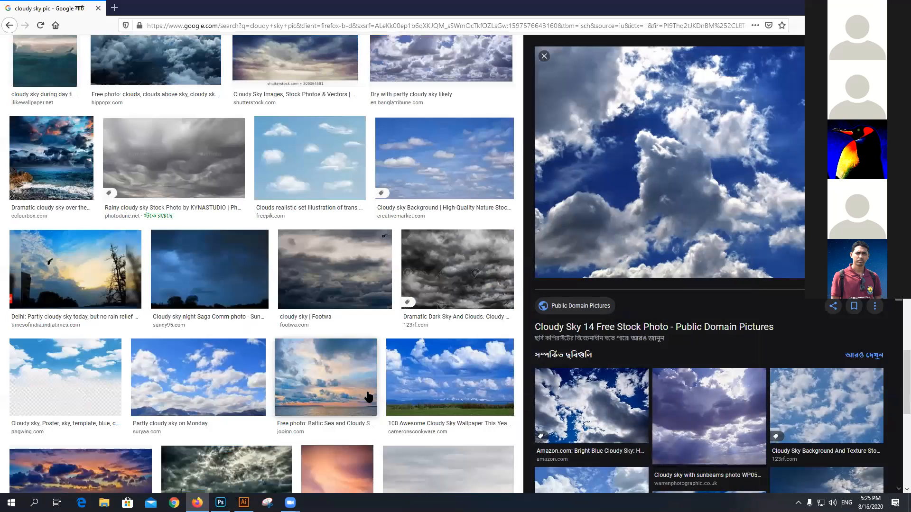
scroll(369, 396, down, 3)
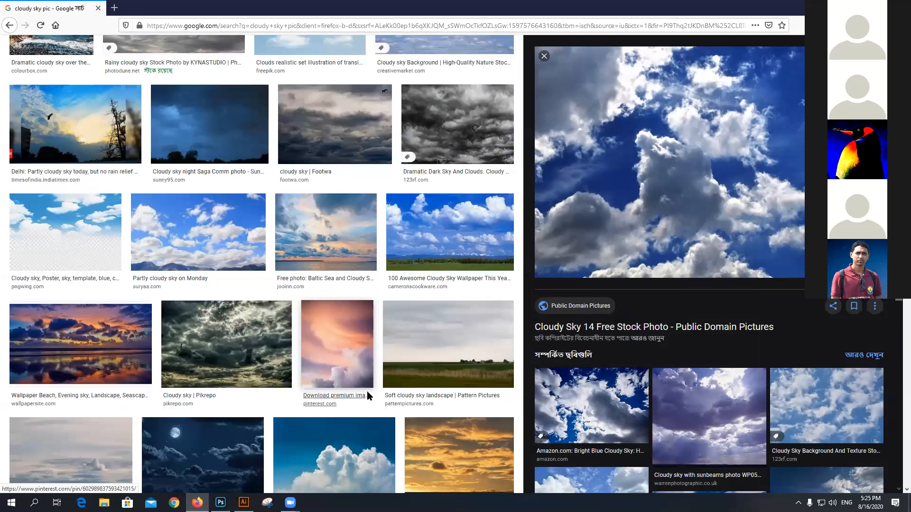
scroll(368, 396, down, 4)
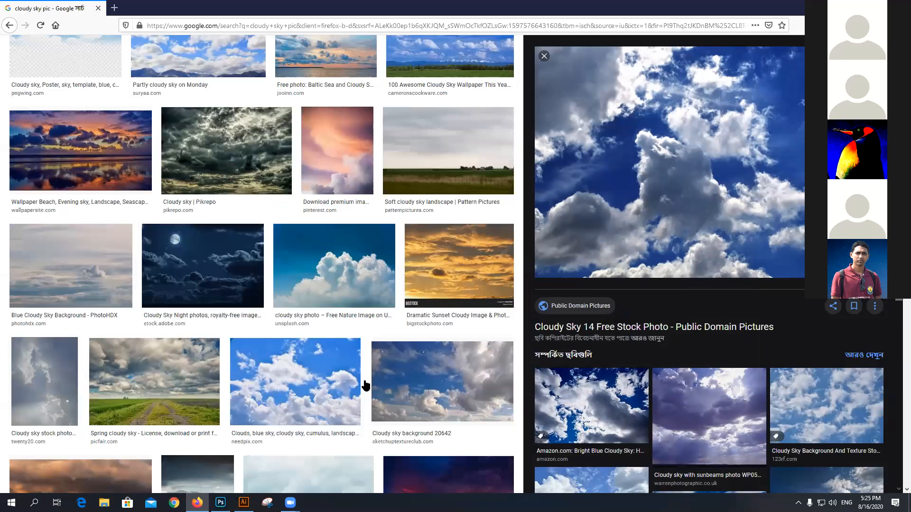
scroll(366, 375, down, 1)
scroll(328, 299, down, 2)
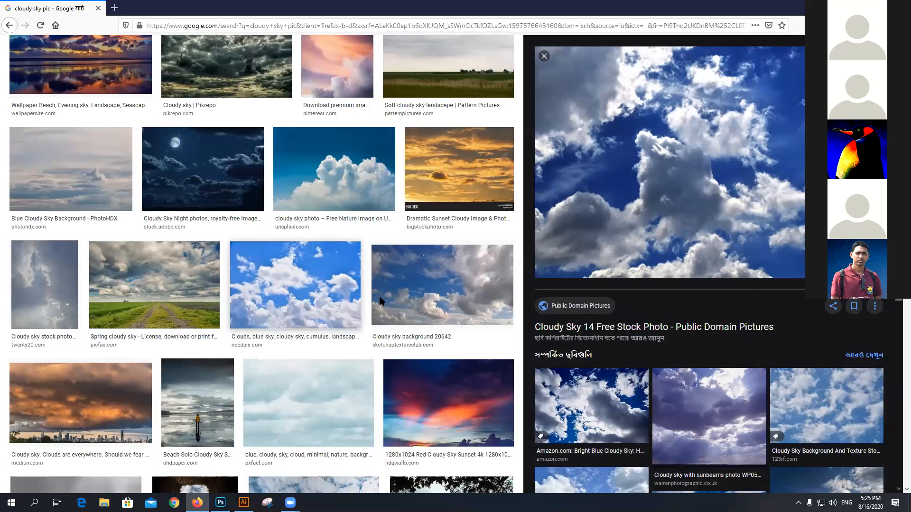
scroll(381, 302, down, 2)
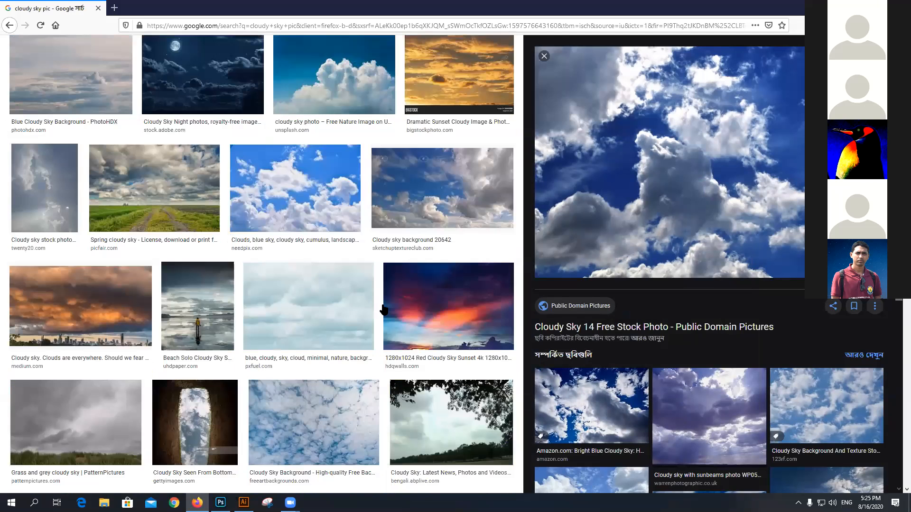
scroll(383, 308, up, 6)
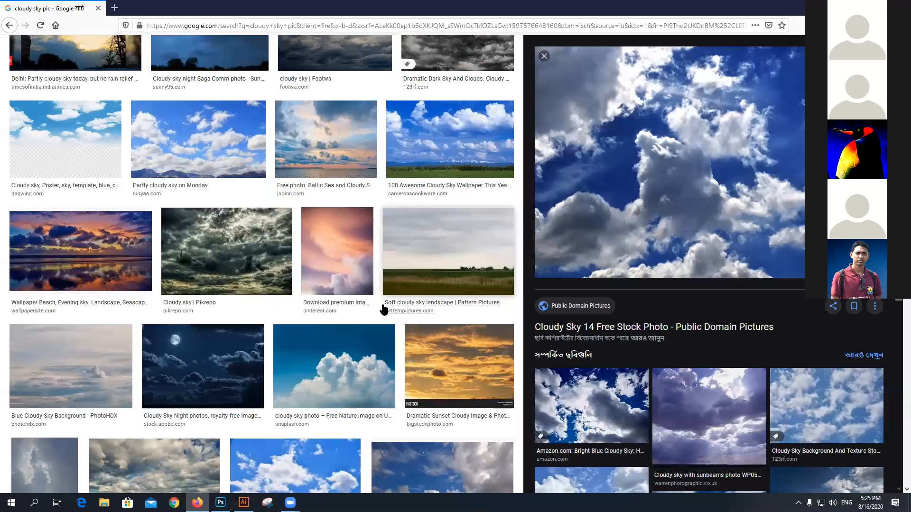
scroll(384, 310, down, 8)
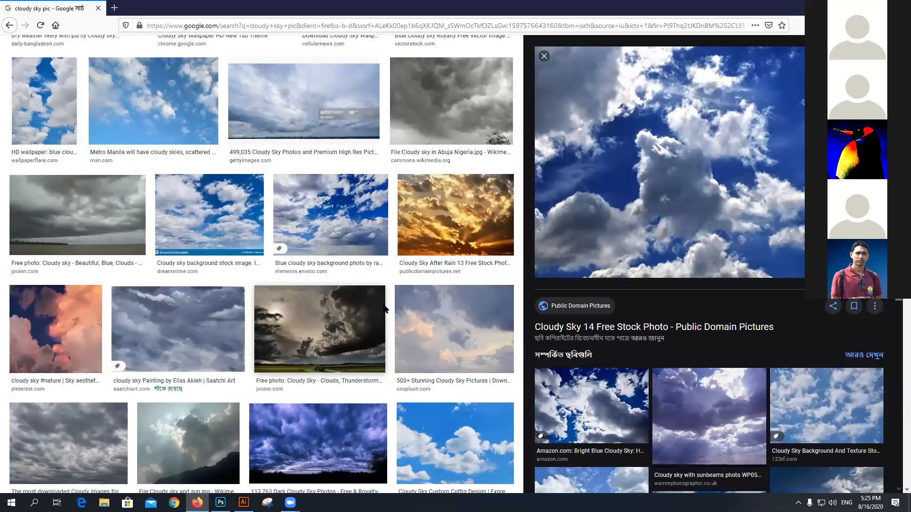
scroll(386, 310, down, 10)
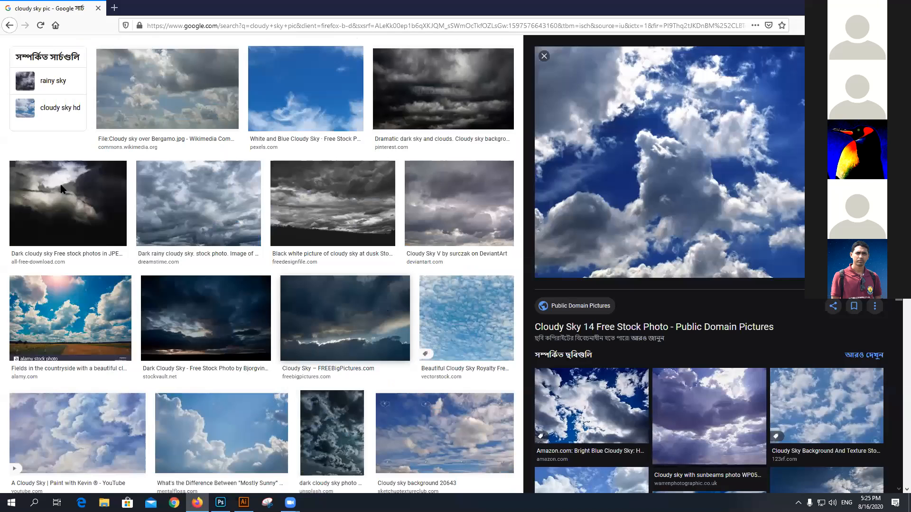
scroll(61, 188, up, 15)
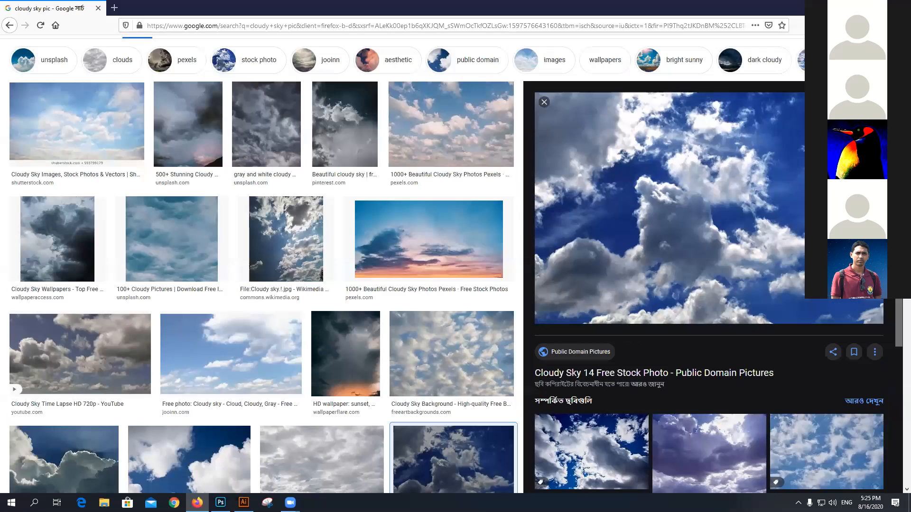
scroll(449, 198, up, 2)
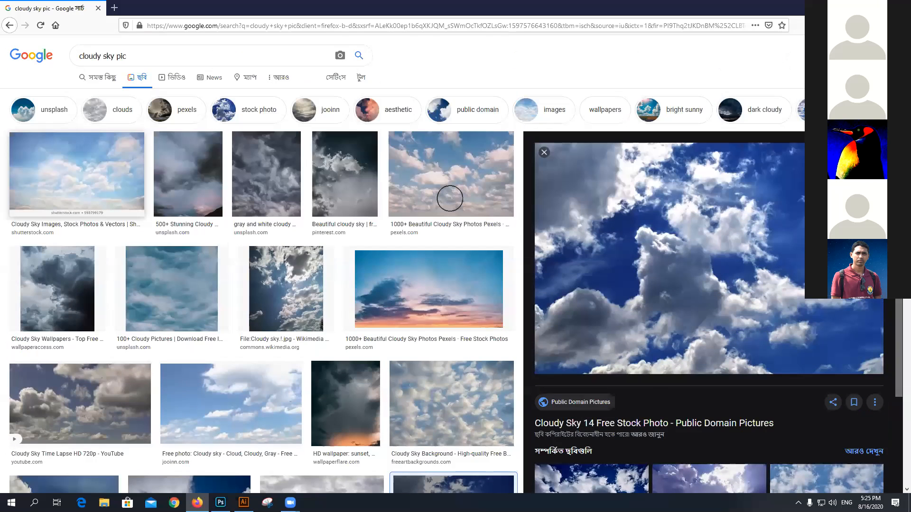
Step: Switch back to Photoshop and reset the brush colours to a white foreground and black background
key(super+d)
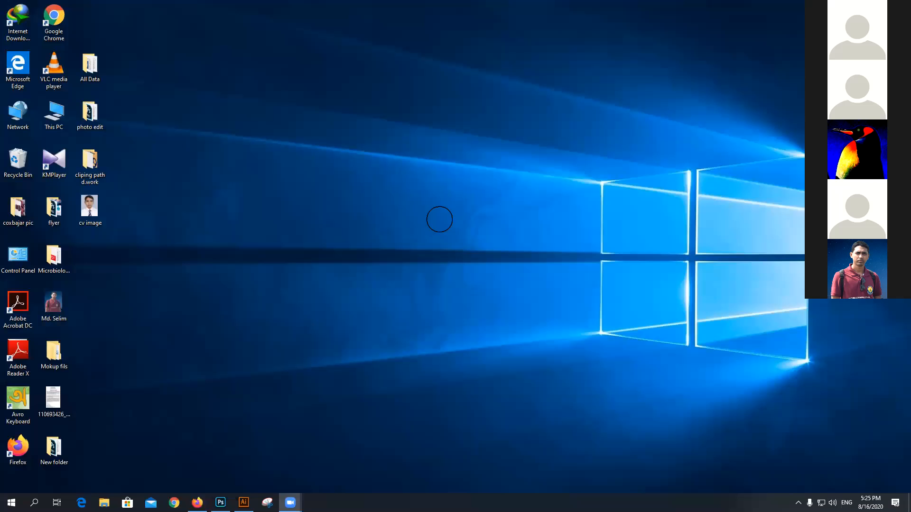
key(alt+Tab)
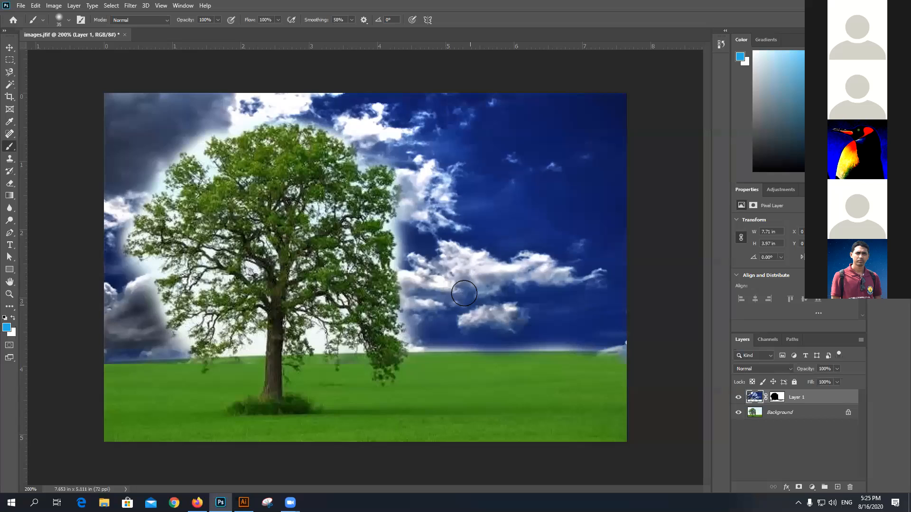
click(13, 318)
key(d)
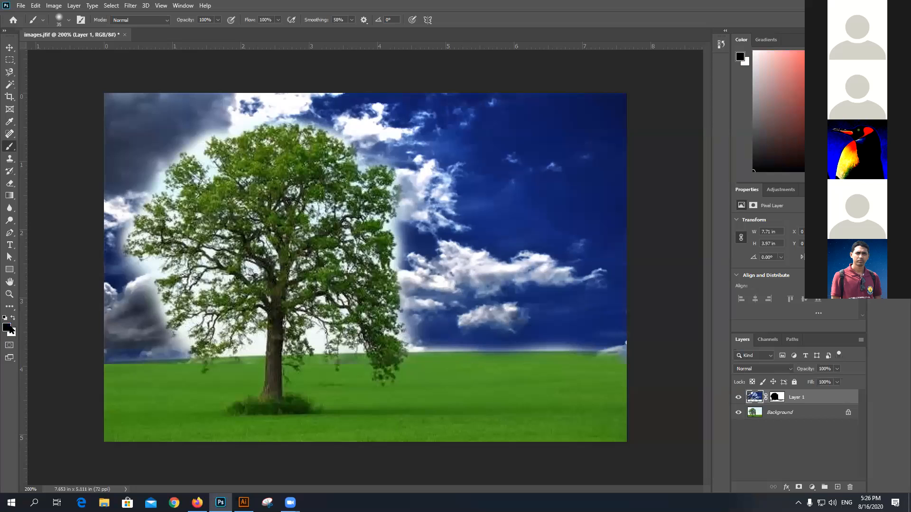
click(11, 318)
mouse_move(526, 344)
mouse_down()
mouse_move(518, 327)
mouse_move(528, 338)
mouse_move(521, 340)
mouse_up()
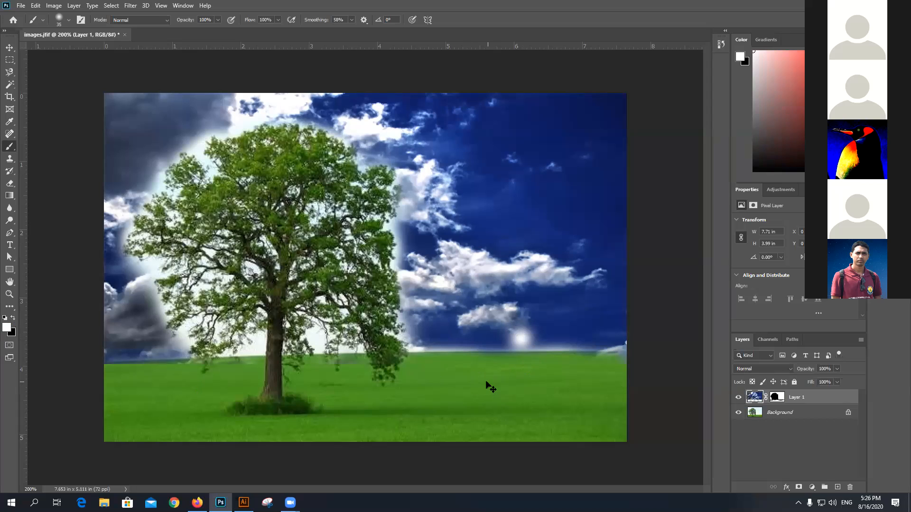
key(ctrl+z)
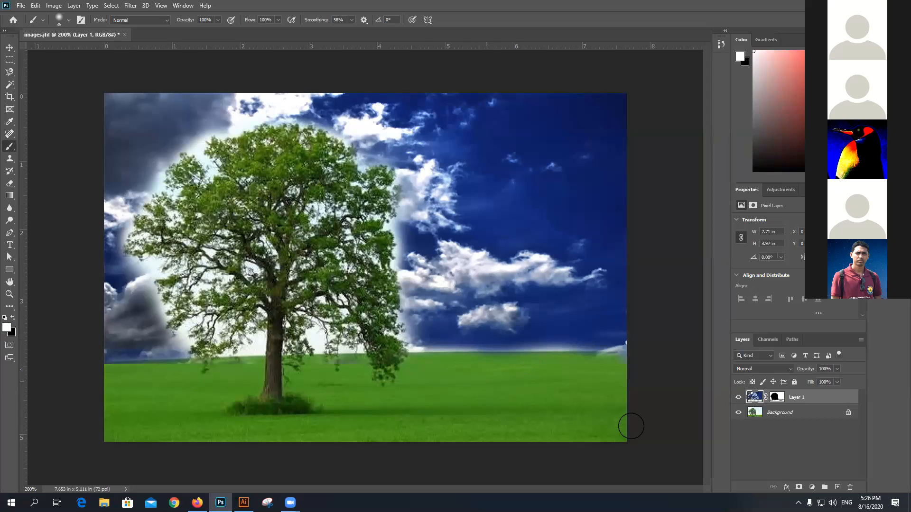
Step: Select the sky layer's mask and try out black and white brush strokes on the horizon, undoing each one
click(776, 400)
key(x)
drag(549, 353, 548, 356)
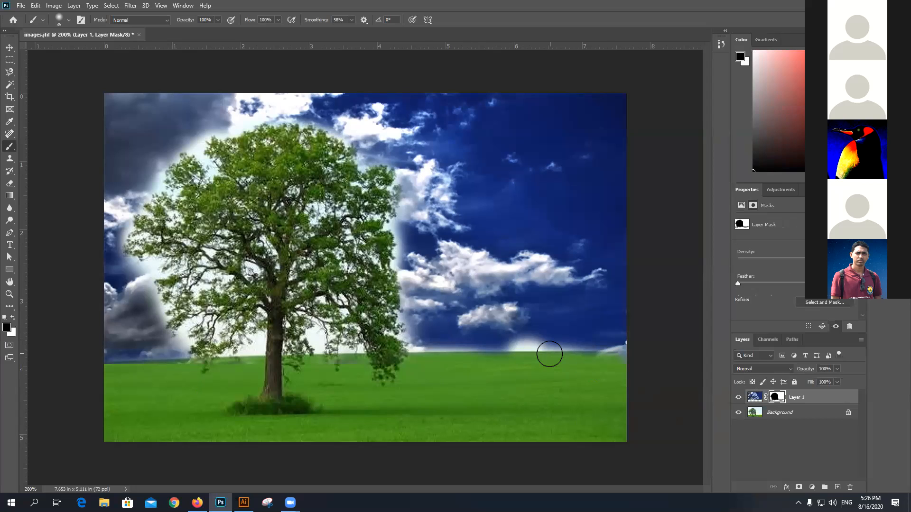
key(ctrl+z)
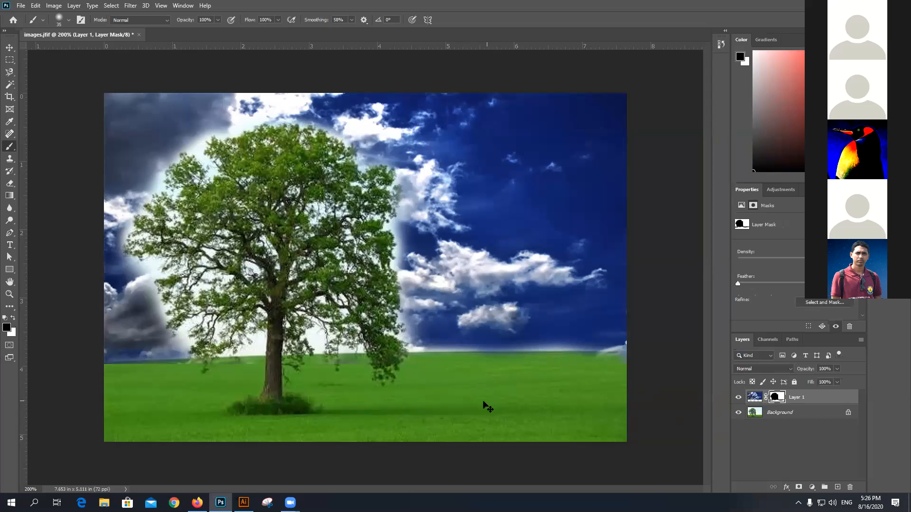
click(12, 319)
drag(545, 349, 536, 354)
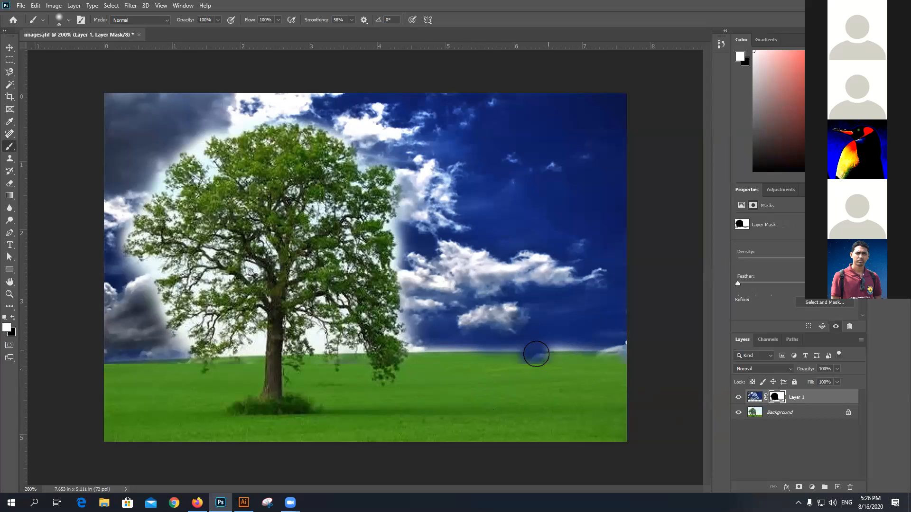
key(ctrl+z)
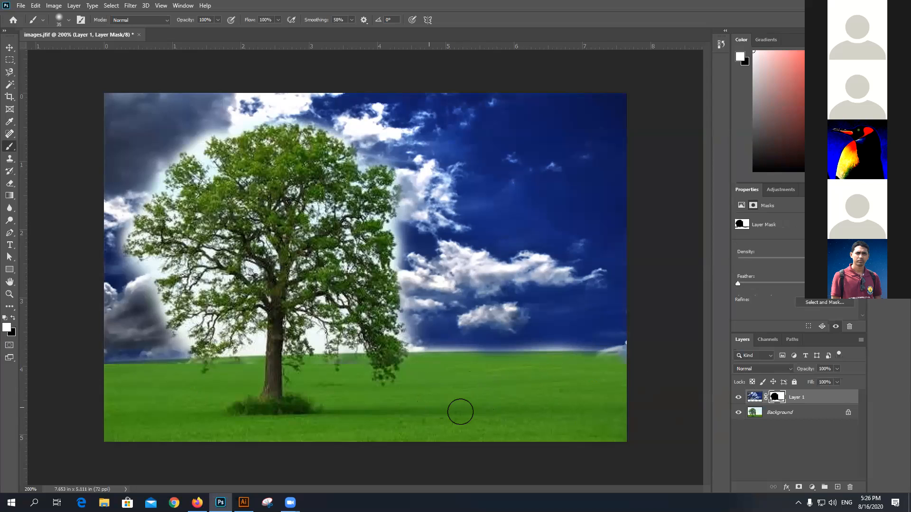
Step: Reduce the brush size to 20 and paint the mask white along the horizon beside the tree and black across the grass edge
key(bracketleft)
key(bracketleft)
key(bracketleft)
drag(434, 347, 636, 351)
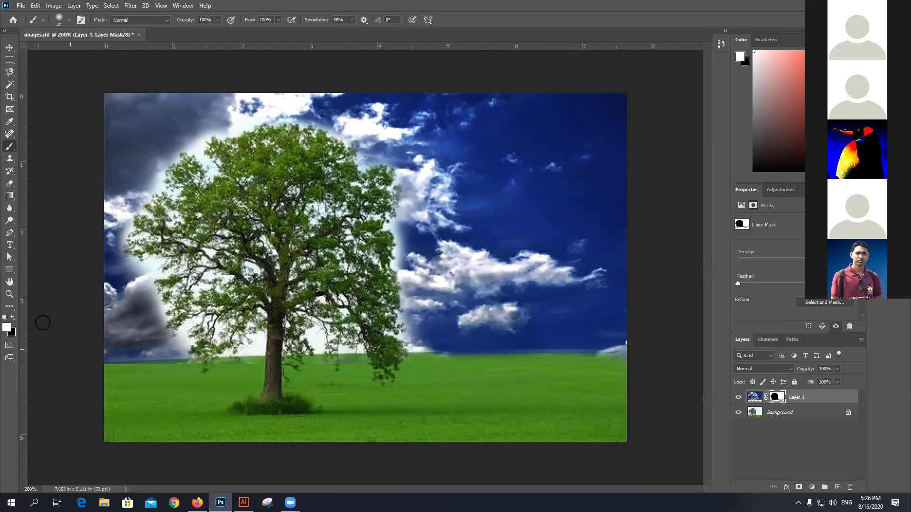
click(13, 318)
mouse_move(129, 370)
mouse_down()
mouse_move(628, 362)
mouse_move(605, 374)
mouse_up()
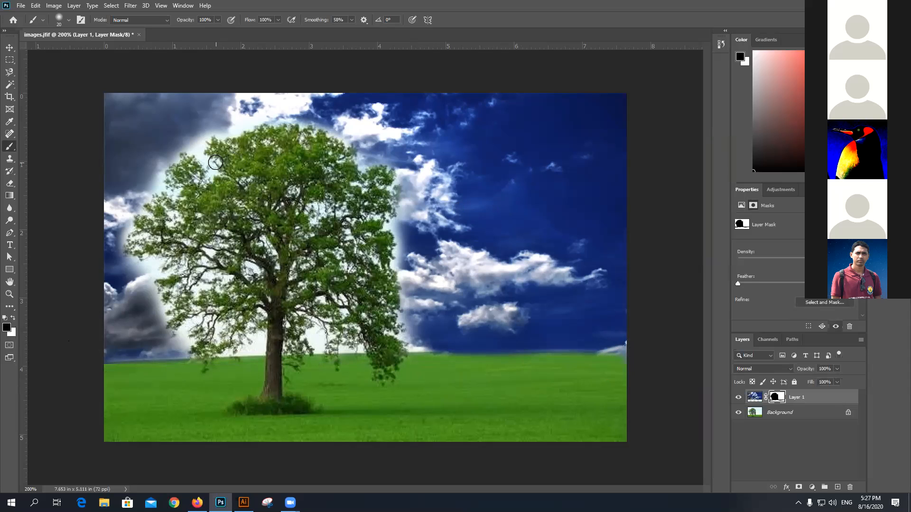
Step: Open the image bOvf94dPRxWu0u3QsPjF_tree.jpg2 from the Desktop's New folder > Image and make white the foreground colour
click(20, 6)
click(33, 25)
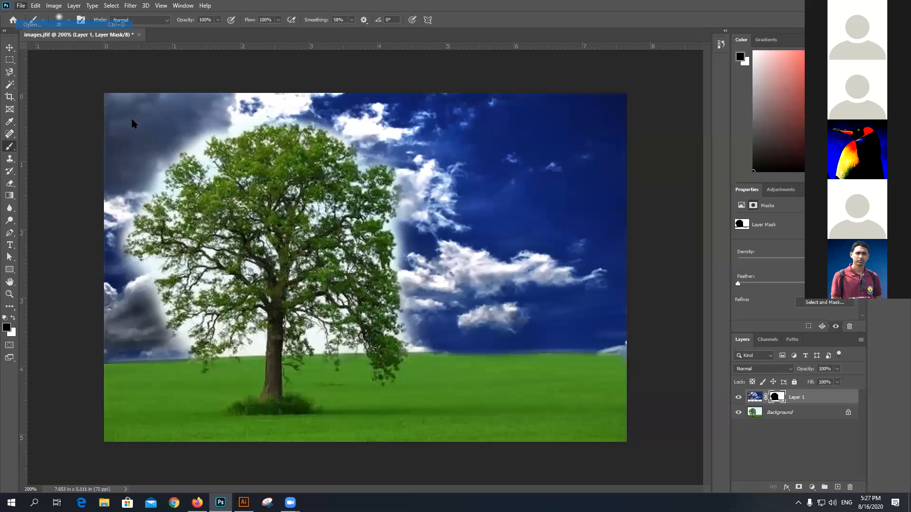
drag(451, 132, 453, 152)
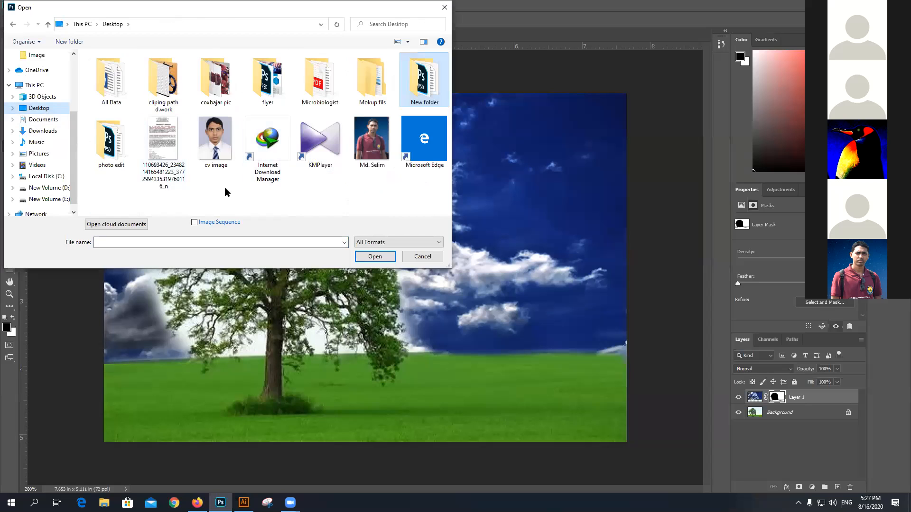
double_click(426, 96)
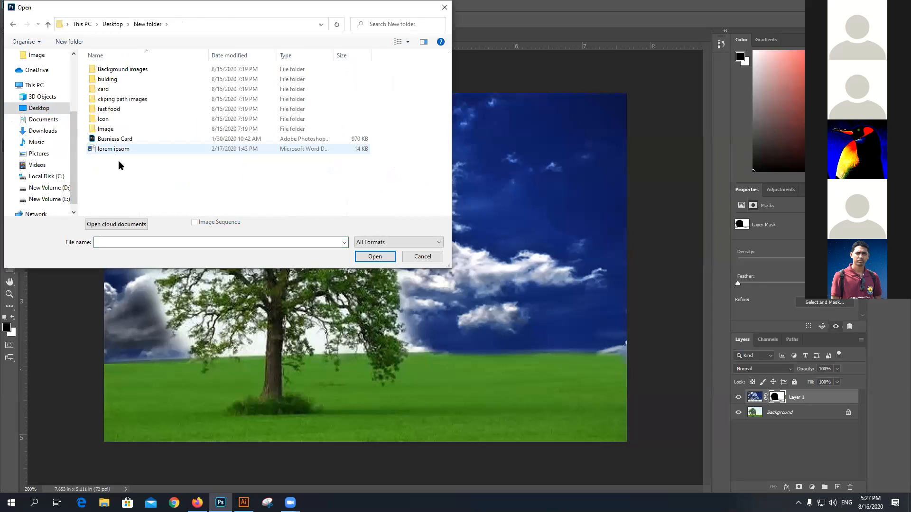
key(Return)
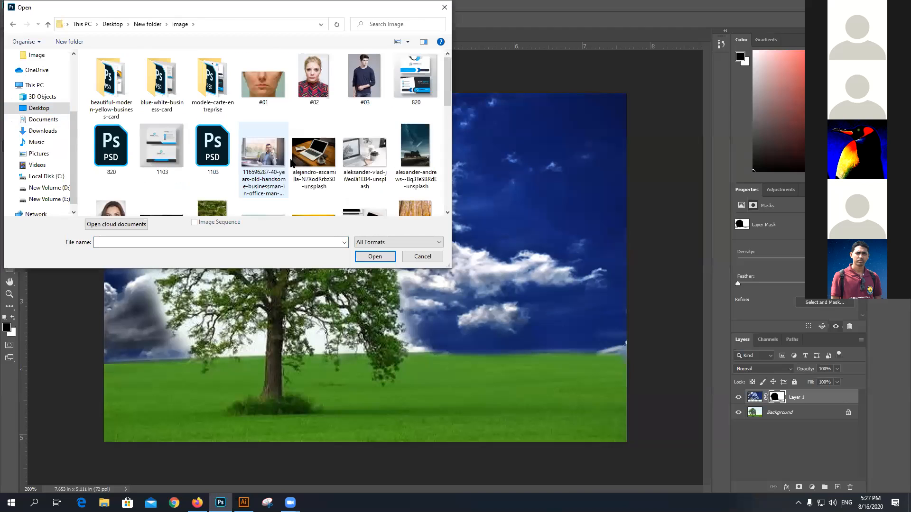
scroll(294, 170, down, 5)
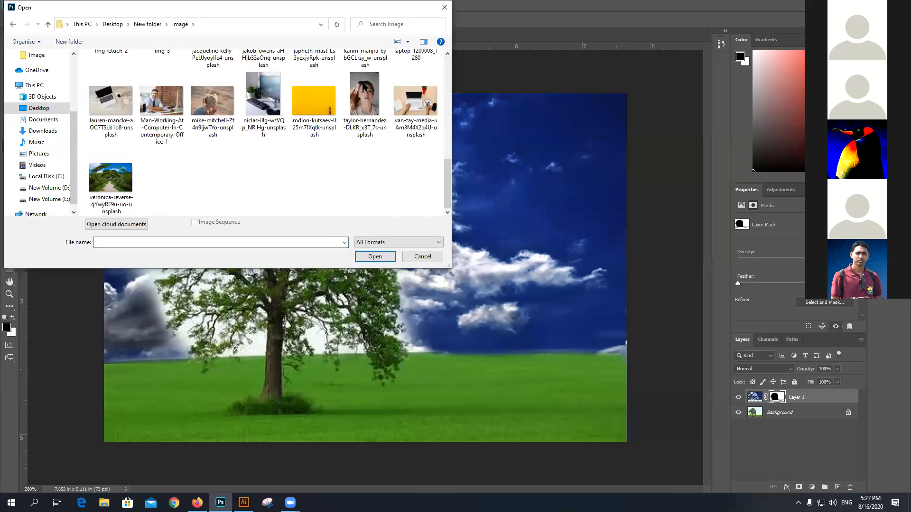
scroll(364, 86, up, 3)
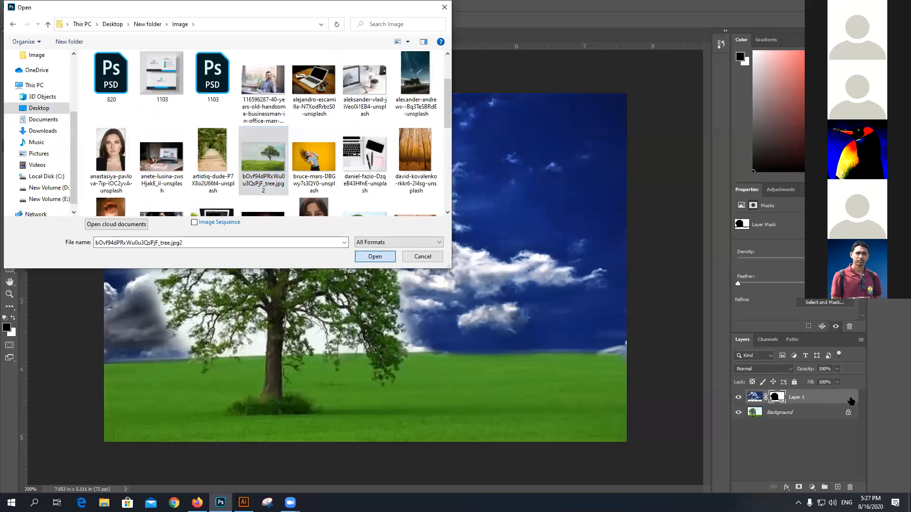
key(Return)
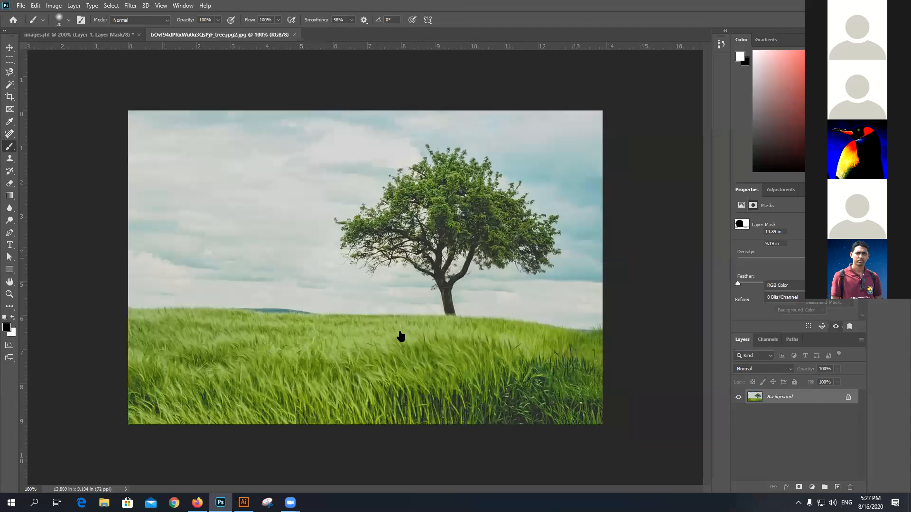
key(x)
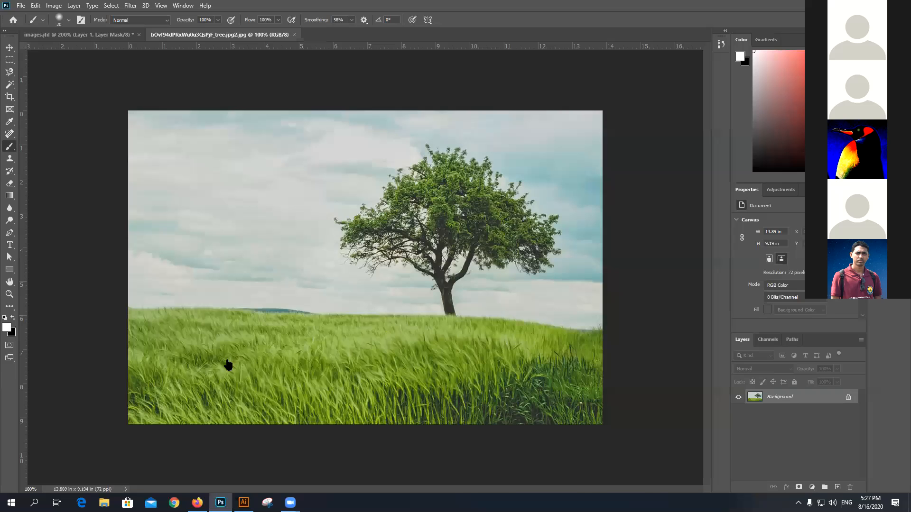
Step: Switch to the Firefox cloudy sky image results and preview a dark sunset sky, a sunny countryside sky and the Yellow Field and Cloudy Sky image
key(alt+Tab)
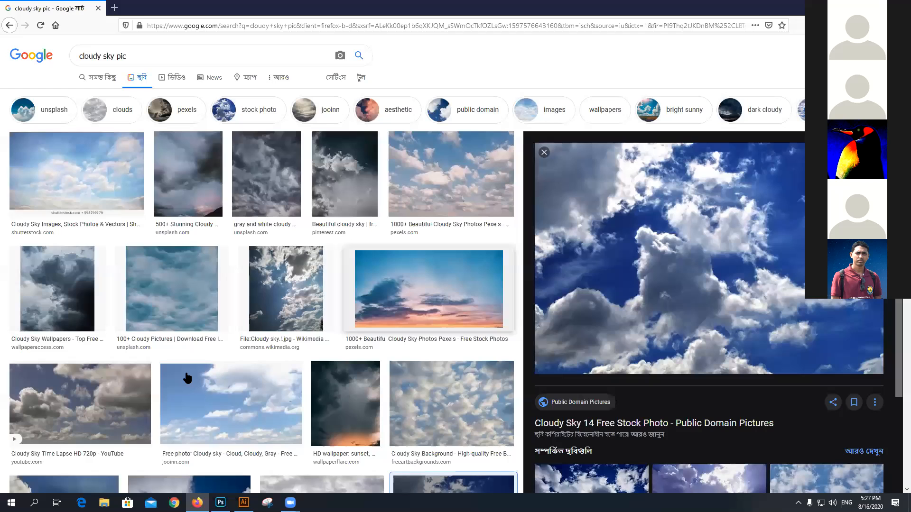
key(alt+Left)
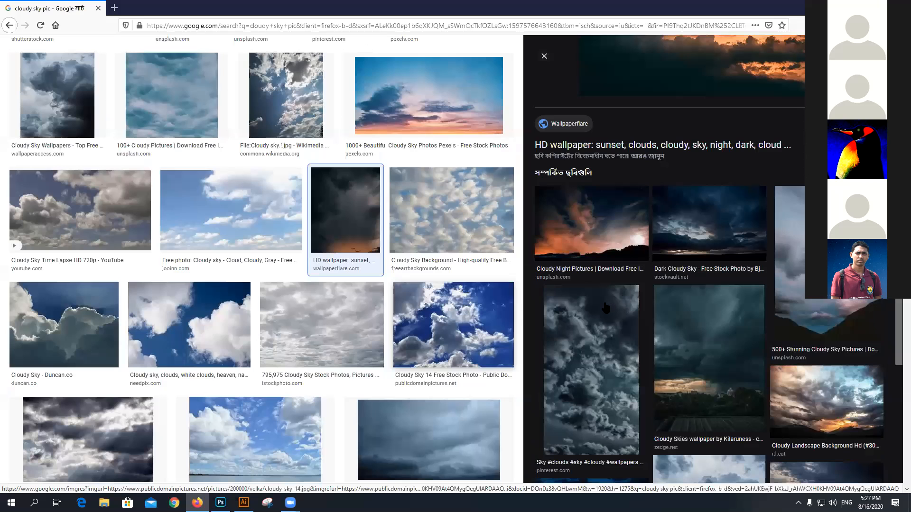
key(Page_Down)
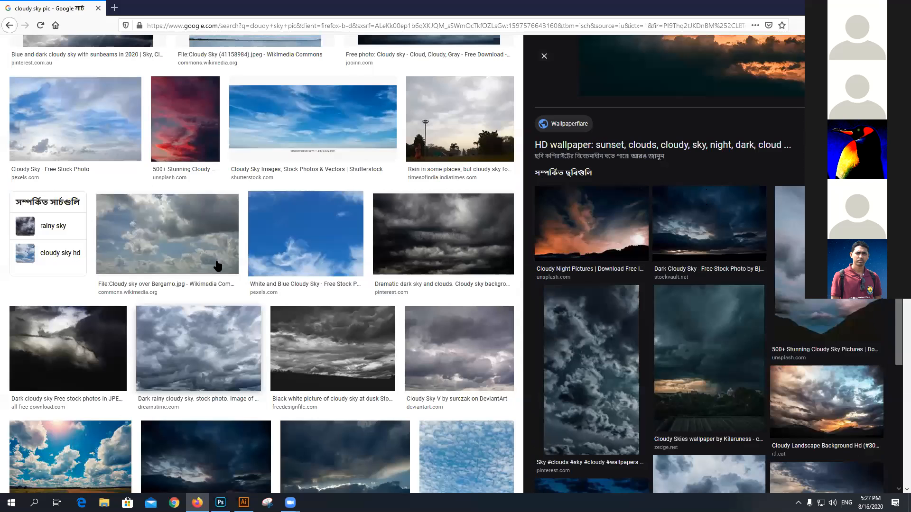
key(Right)
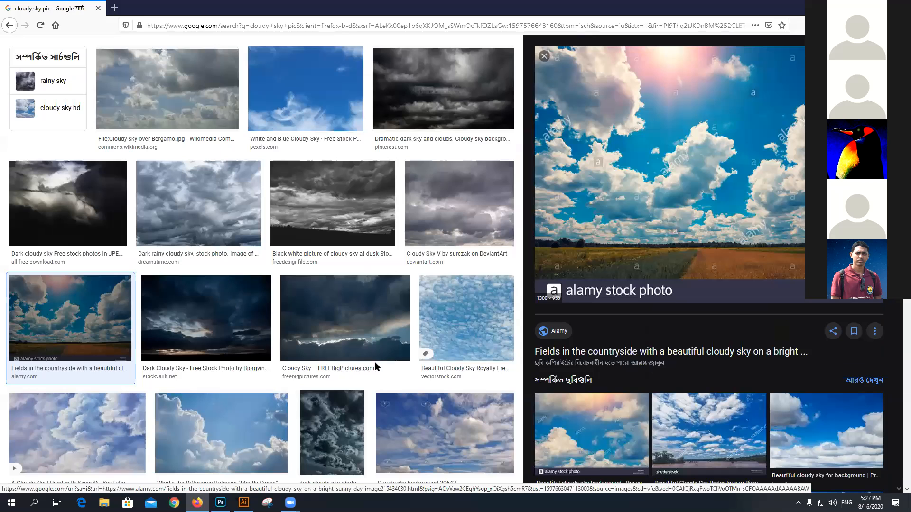
key(alt+Left)
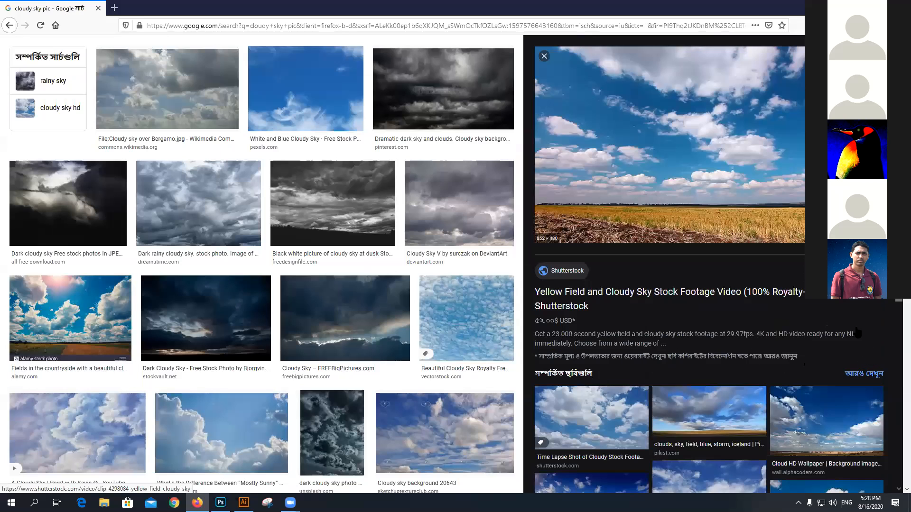
Step: Browse further through the cloudy sky results and preview the Baltic Sea and Cloudy Sky photo from Jooinn
scroll(654, 394, down, 5)
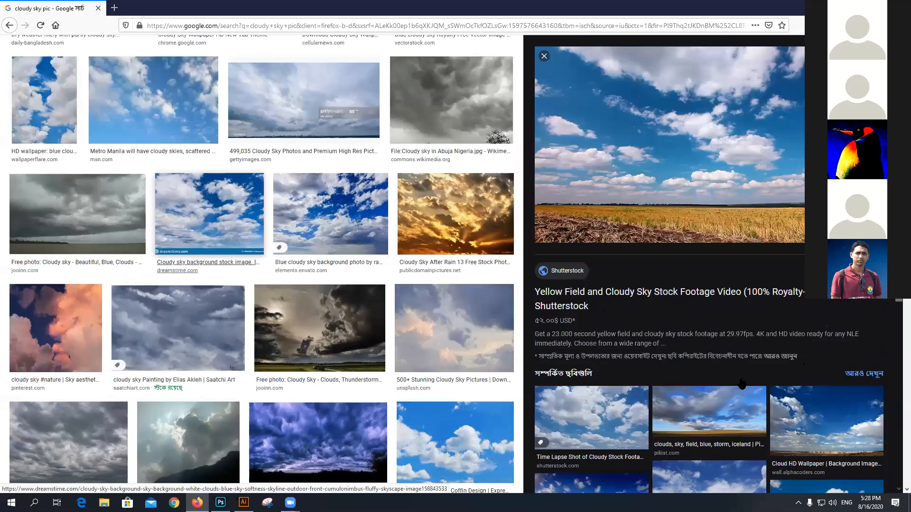
scroll(741, 384, down, 3)
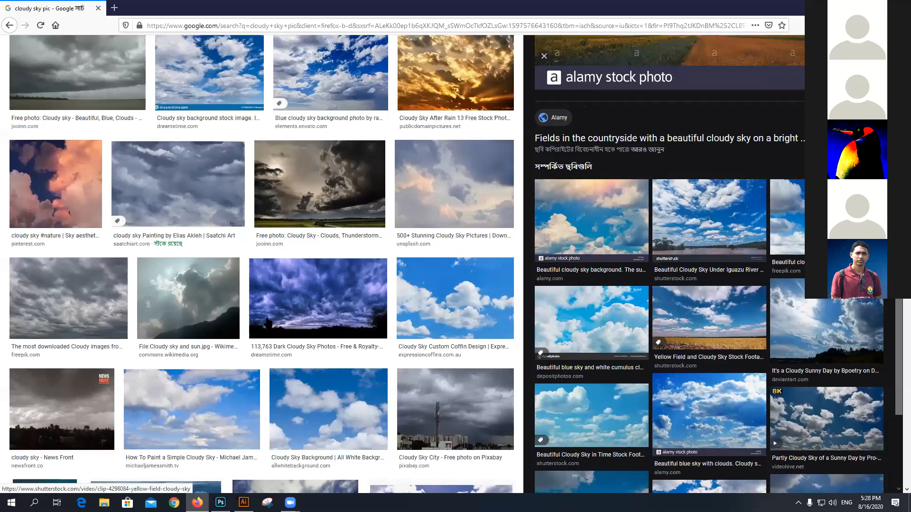
scroll(332, 244, down, 5)
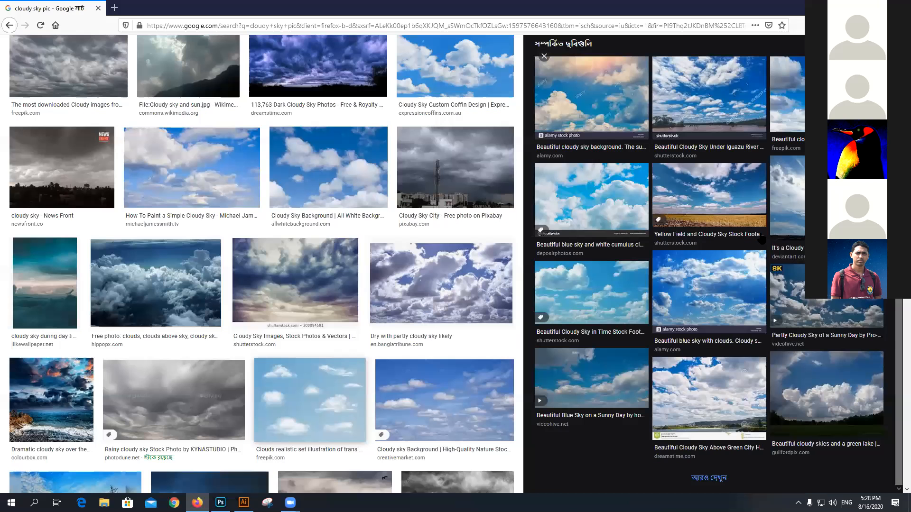
scroll(763, 240, down, 4)
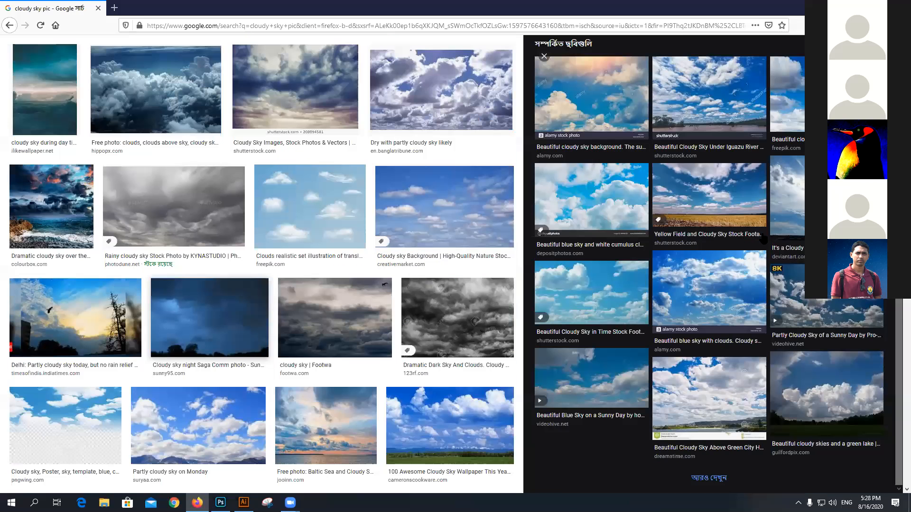
scroll(297, 341, down, 4)
click(297, 341)
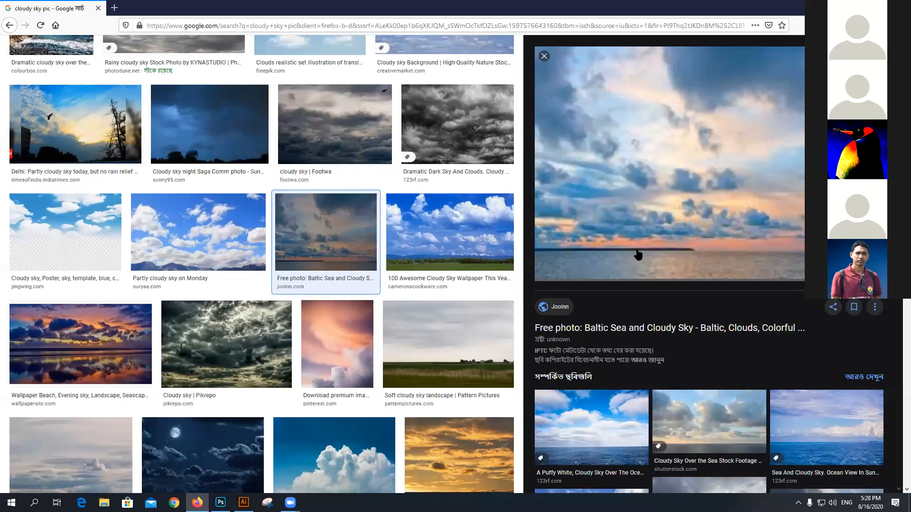
Step: Preview the Spring cloudy sky photo, and from its related images the Green Forest Under Cloudy Sky photo
scroll(683, 226, down, 3)
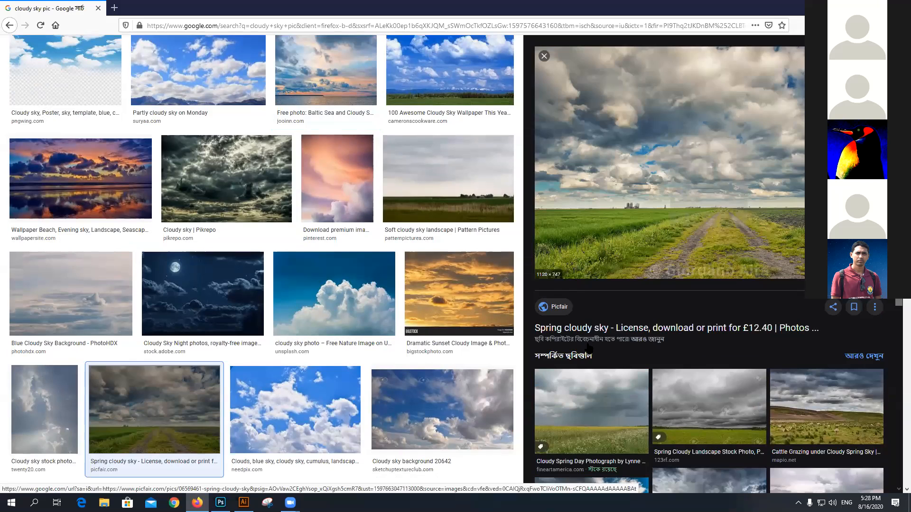
scroll(685, 166, down, 3)
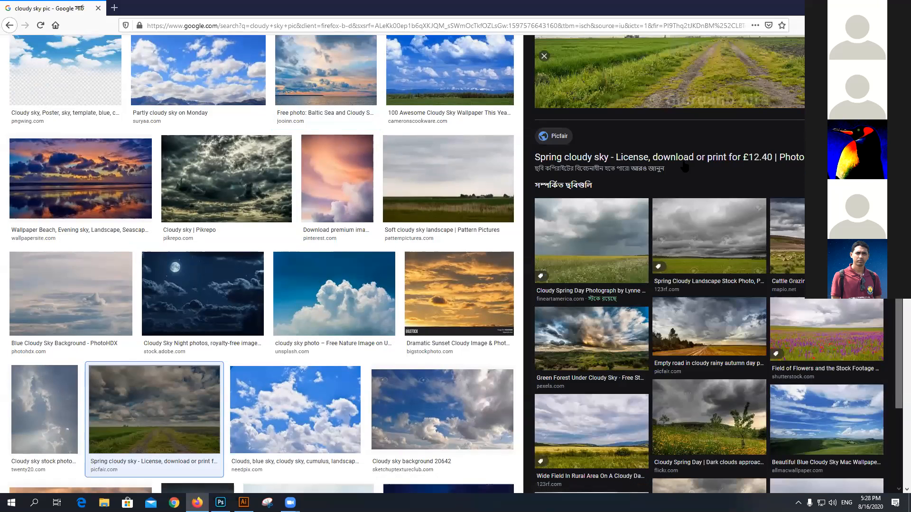
key(alt+Left)
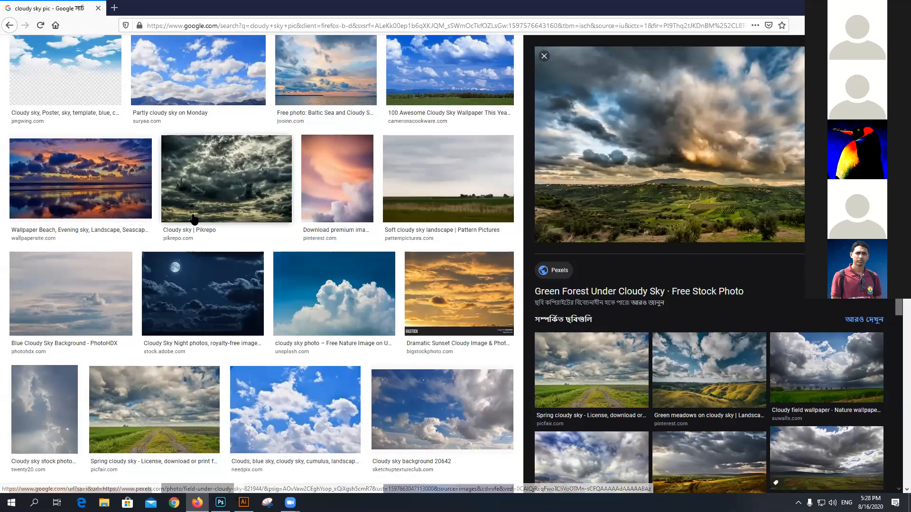
Step: Look through more cloudy sky results, preview Green Grass Field Under Cloud Formation and examine its related images
scroll(194, 220, down, 1)
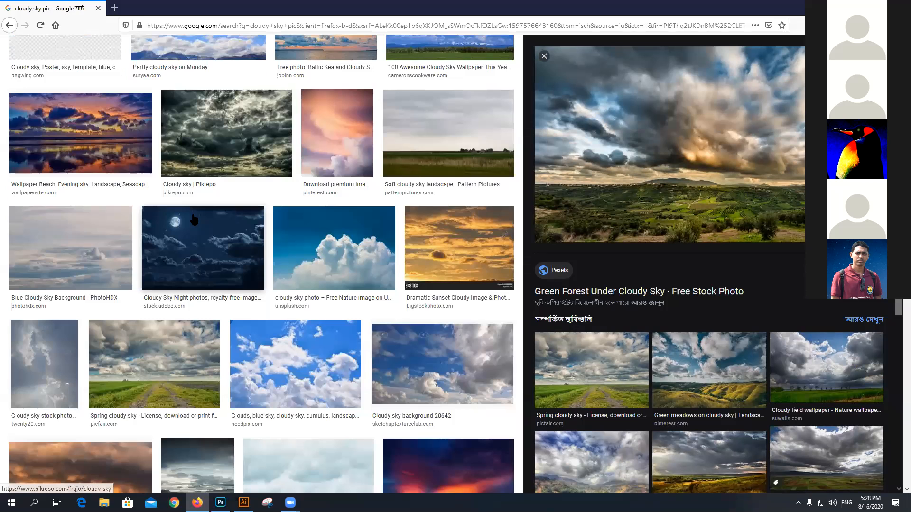
scroll(194, 219, down, 3)
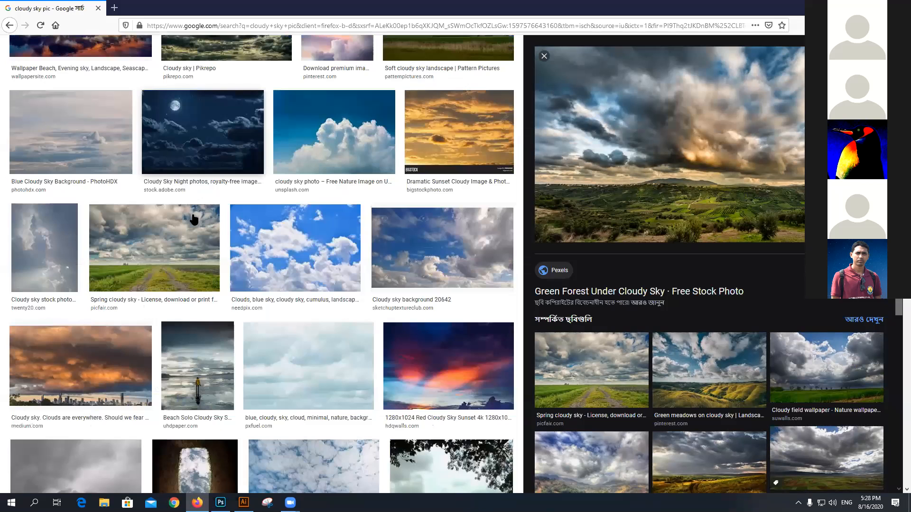
scroll(308, 227, down, 1)
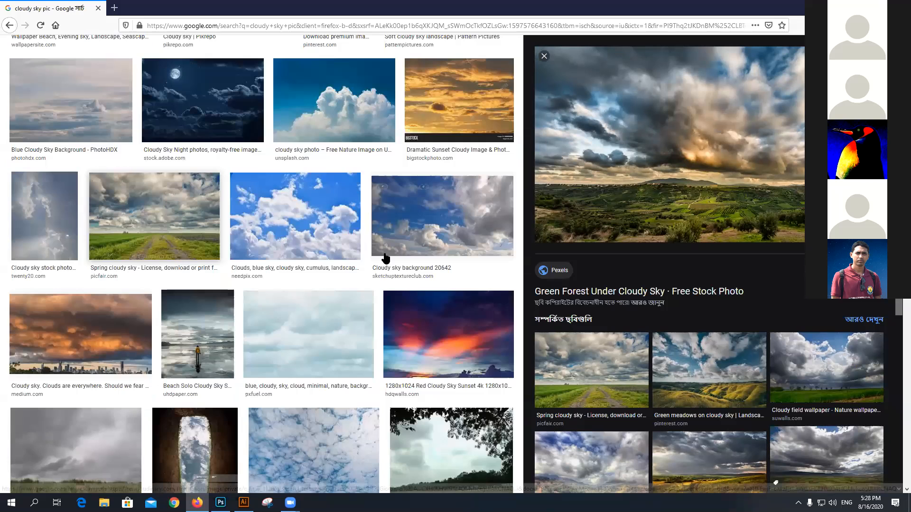
scroll(387, 257, down, 10)
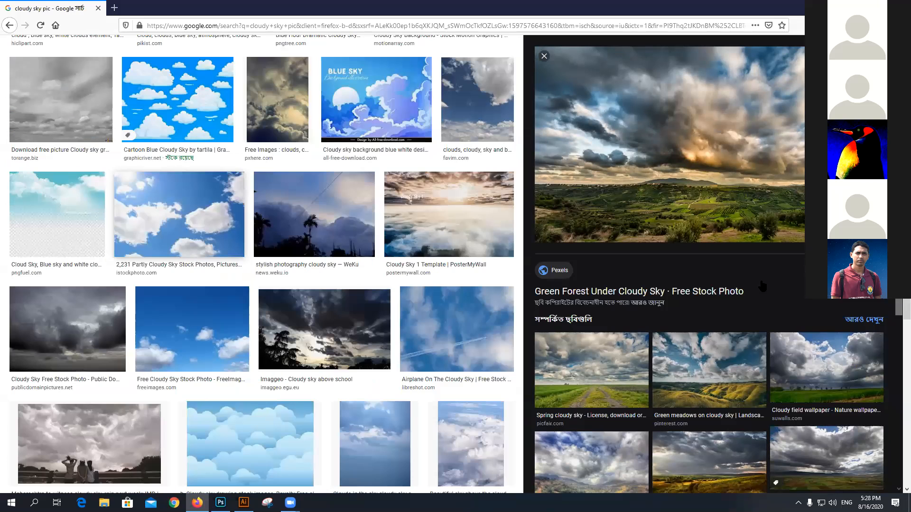
scroll(762, 281, down, 8)
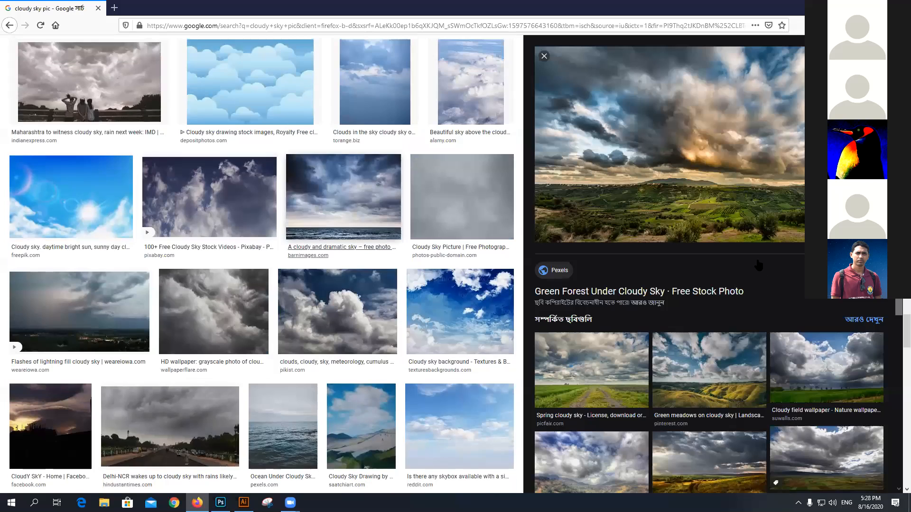
scroll(758, 263, down, 5)
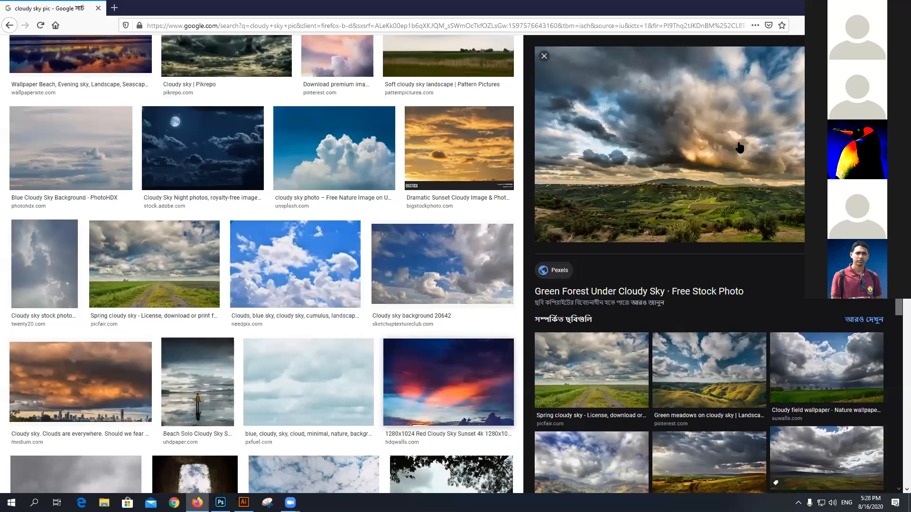
scroll(704, 285, down, 5)
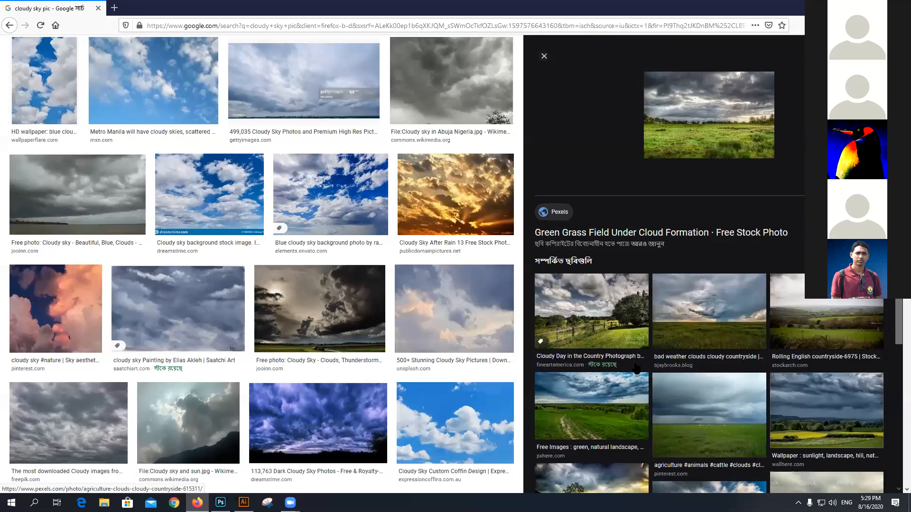
scroll(636, 368, down, 2)
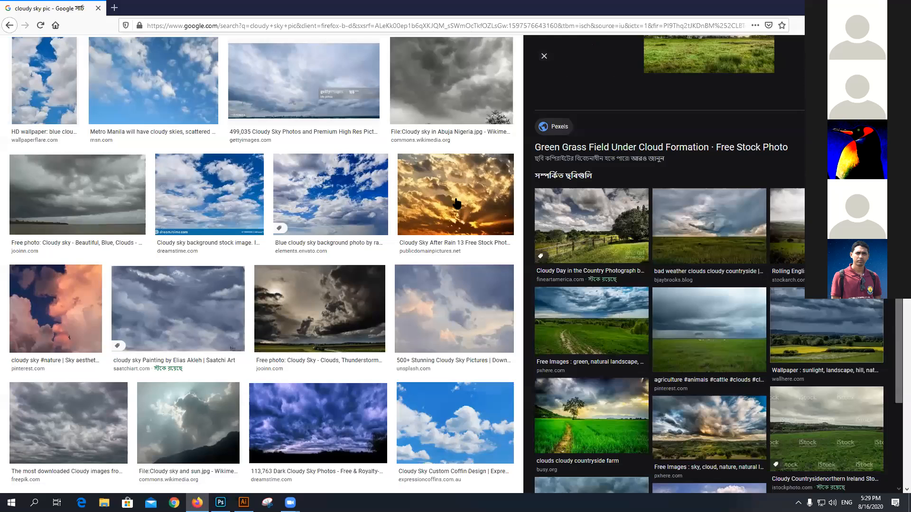
Step: Preview the golden Cloudy Sky After Rain 13 photo and return to the start of the image results
click(475, 253)
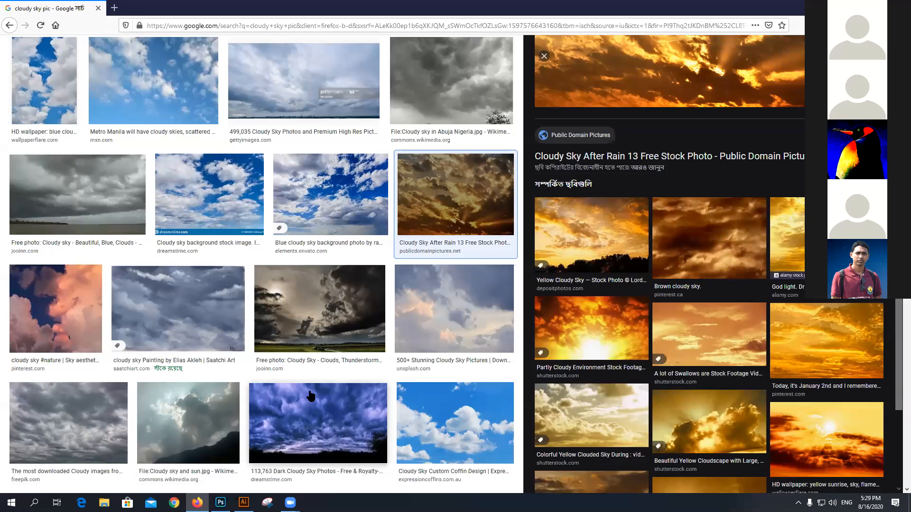
scroll(254, 365, down, 10)
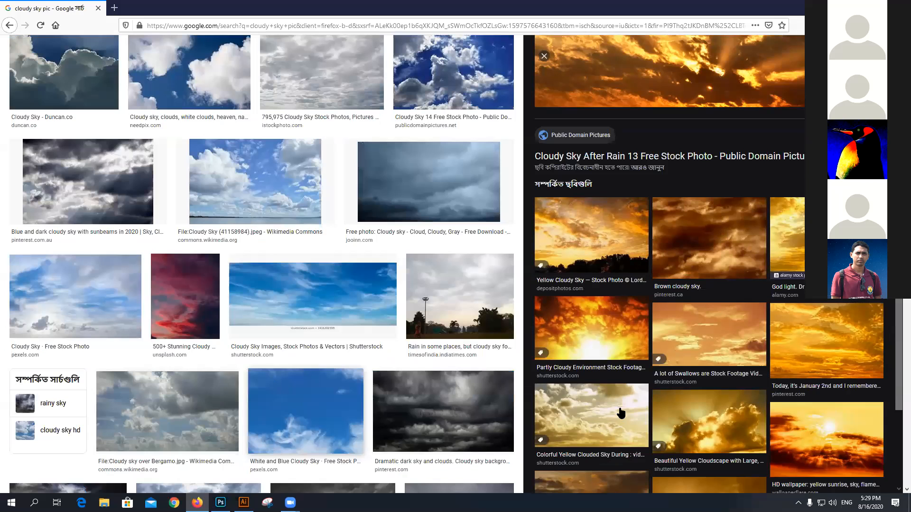
scroll(616, 409, up, 10)
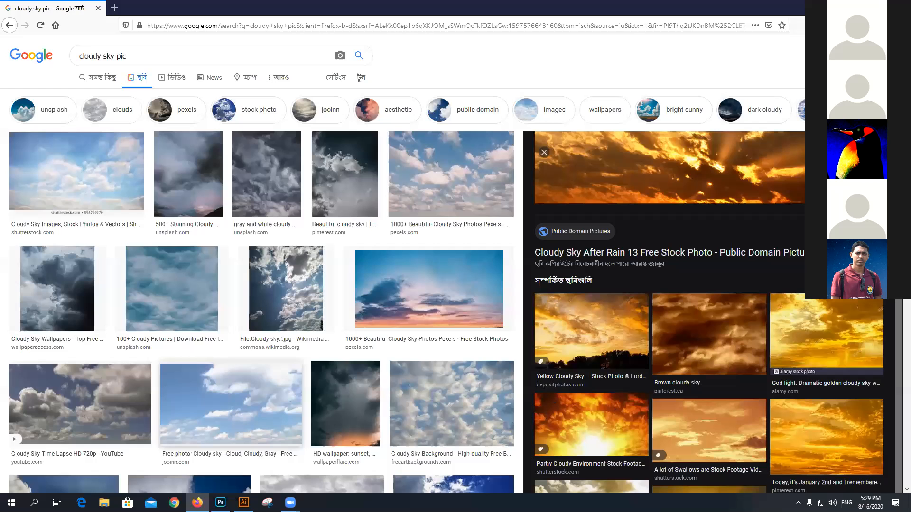
Step: Compare blue sky candidates: preview the Jooinn cloudy sky photo, the Amazon Cloudy Sky Theme, the Envato Elements sky and the Beautiful Bright Blue Cloudy Sky image
key(alt+Left)
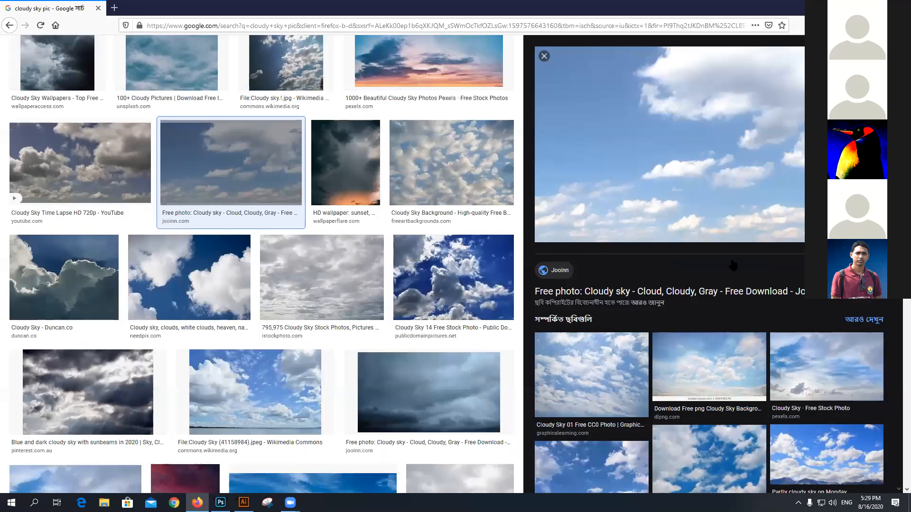
scroll(733, 264, down, 3)
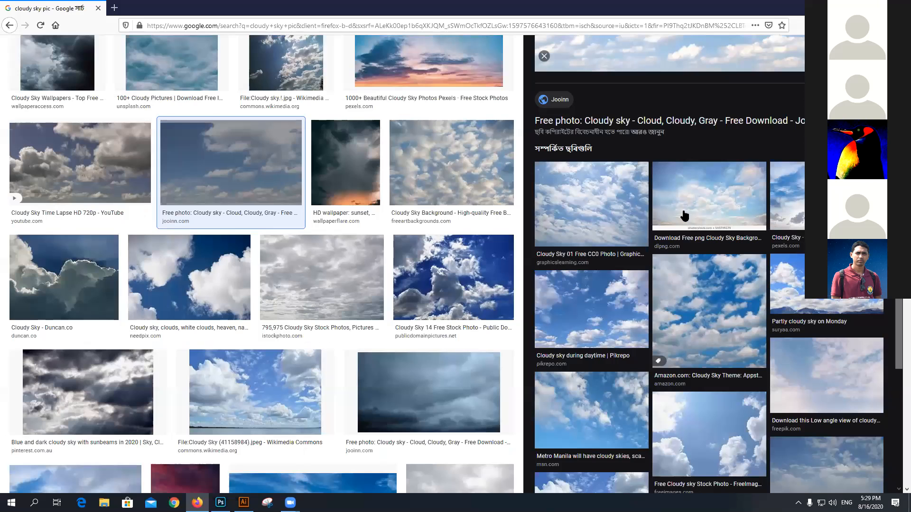
click(723, 281)
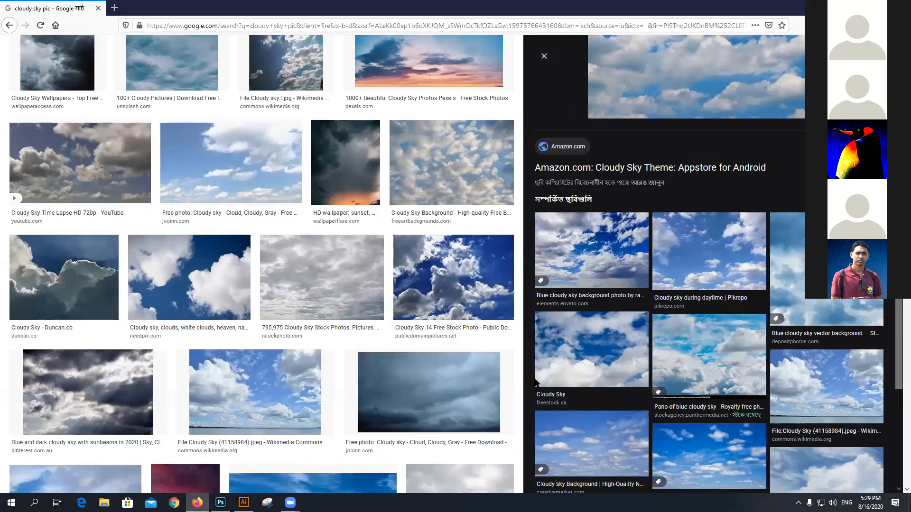
click(796, 366)
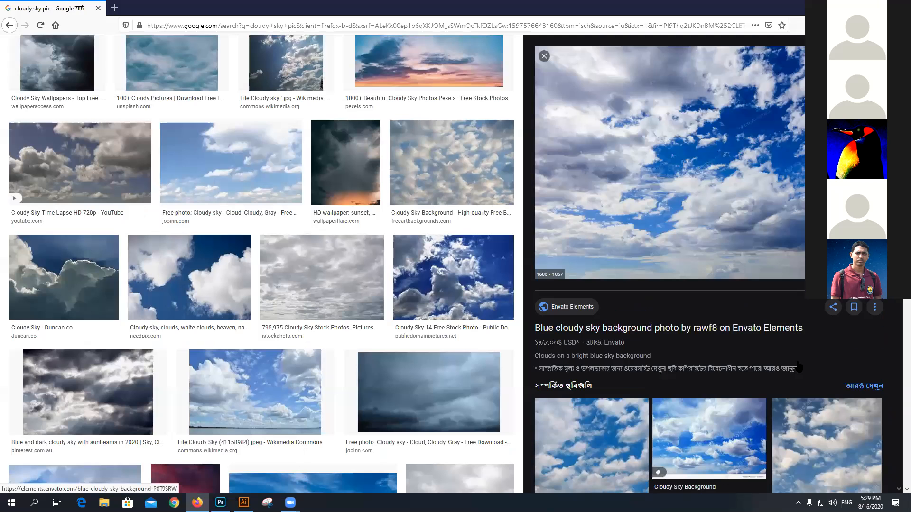
scroll(799, 368, down, 4)
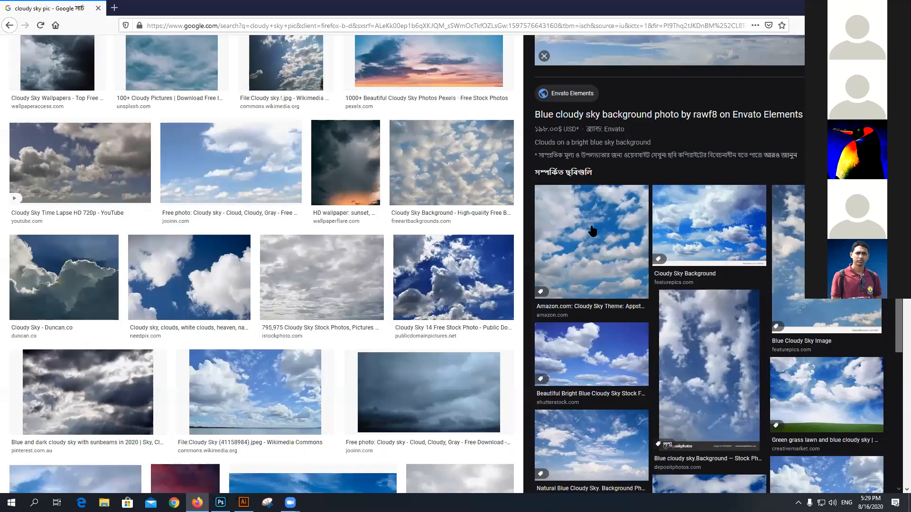
scroll(592, 229, down, 4)
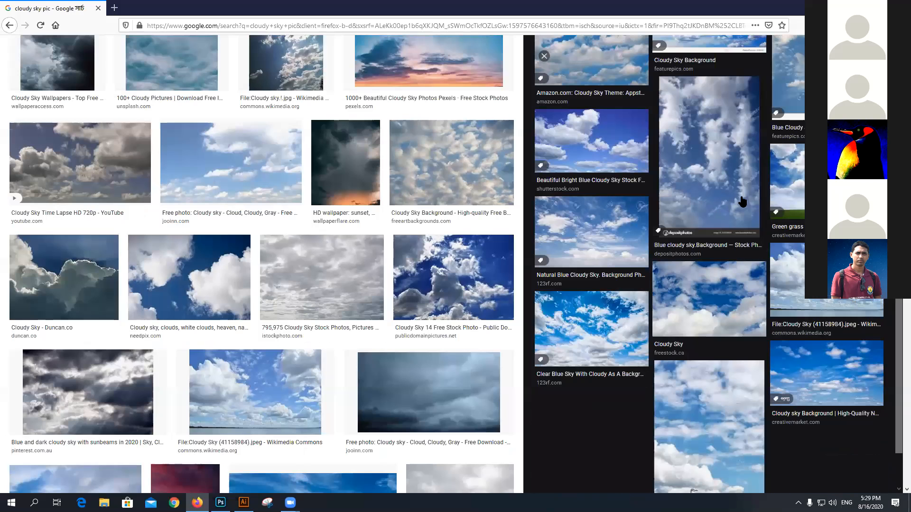
scroll(745, 188, up, 2)
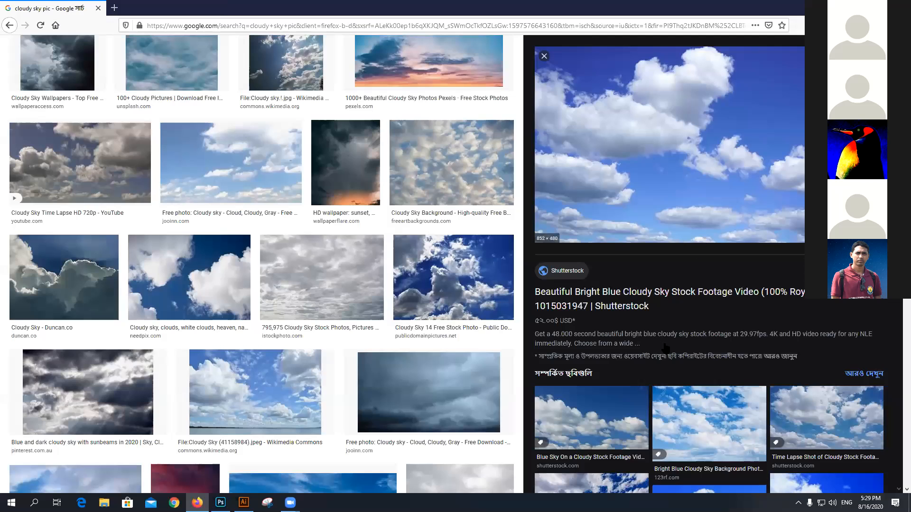
Step: Check the related blue sky images, return to the Envato Elements preview and reopen the Beautiful Bright Blue Cloudy Sky image from Shutterstock
scroll(666, 348, down, 5)
scroll(695, 386, down, 3)
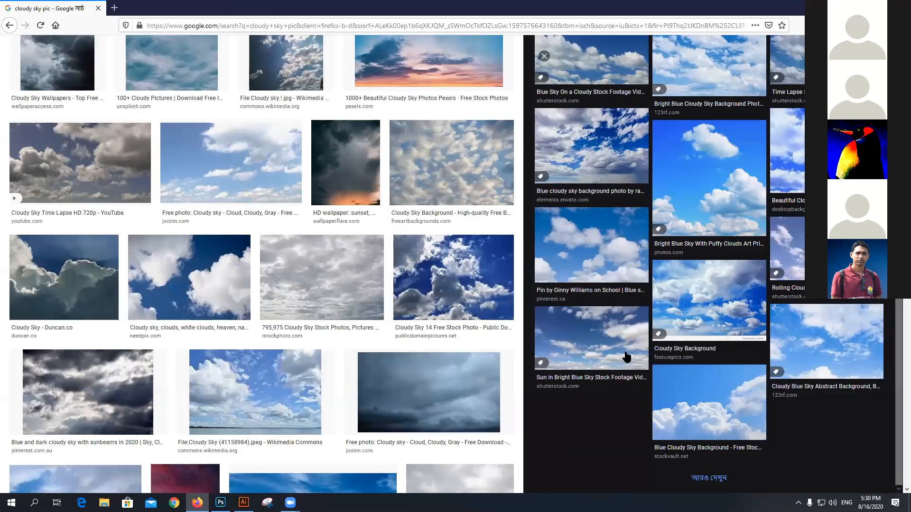
scroll(590, 355, up, 5)
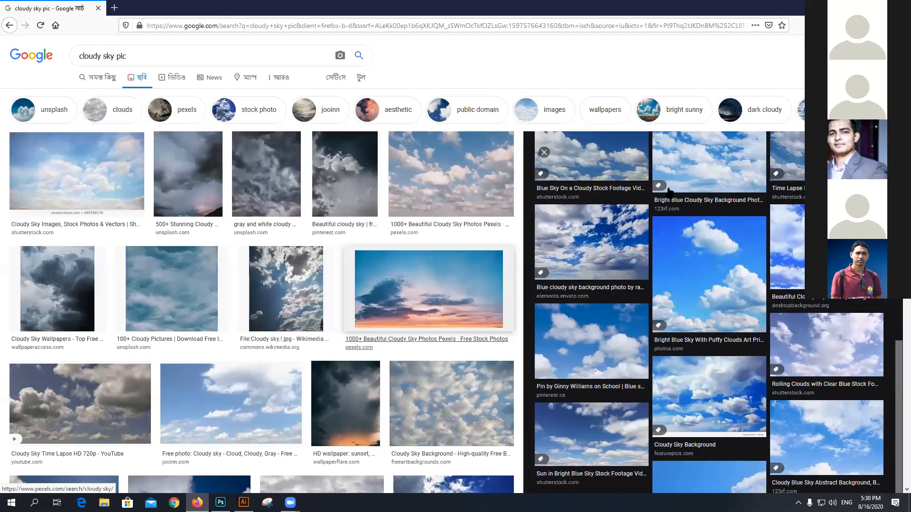
scroll(283, 480, down, 2)
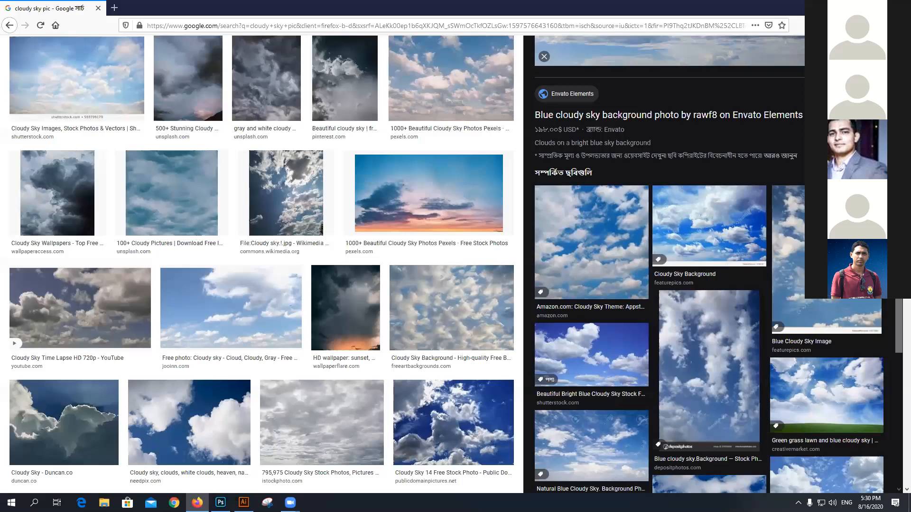
click(591, 354)
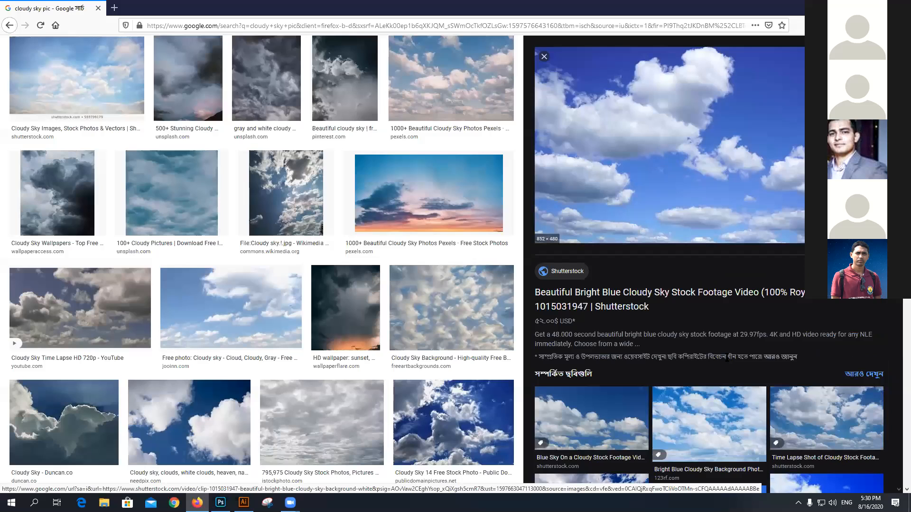
Step: Place the Beautiful Bright Blue Cloudy Sky image from the browser as a new layer over the second tree photo in Photoshop
key(alt+Tab)
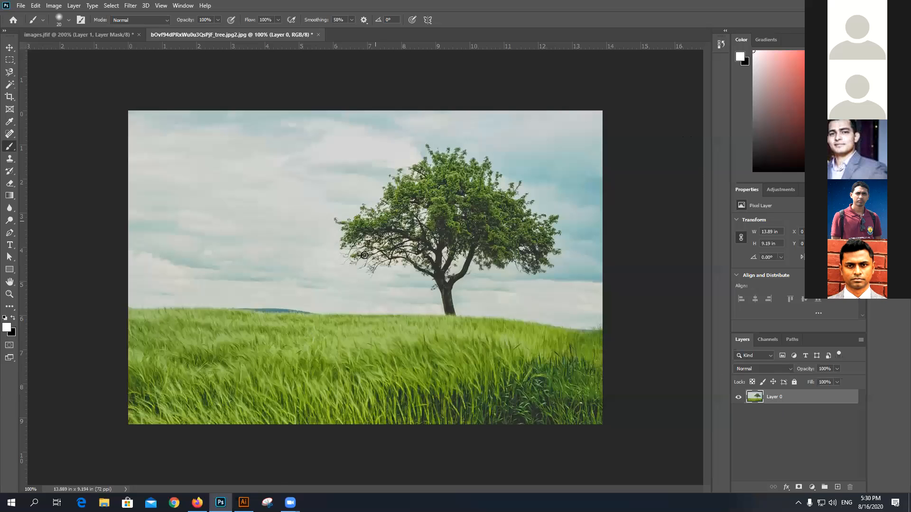
key(alt+Tab)
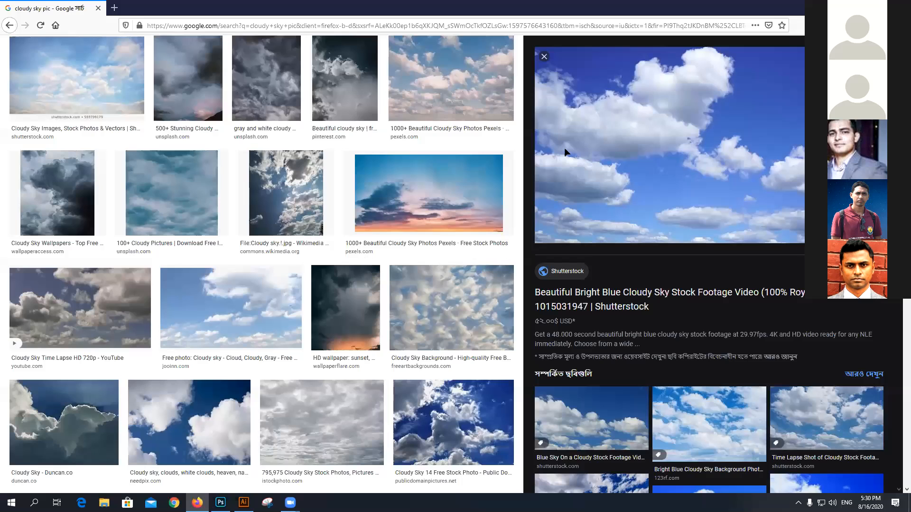
drag(566, 143, 569, 202)
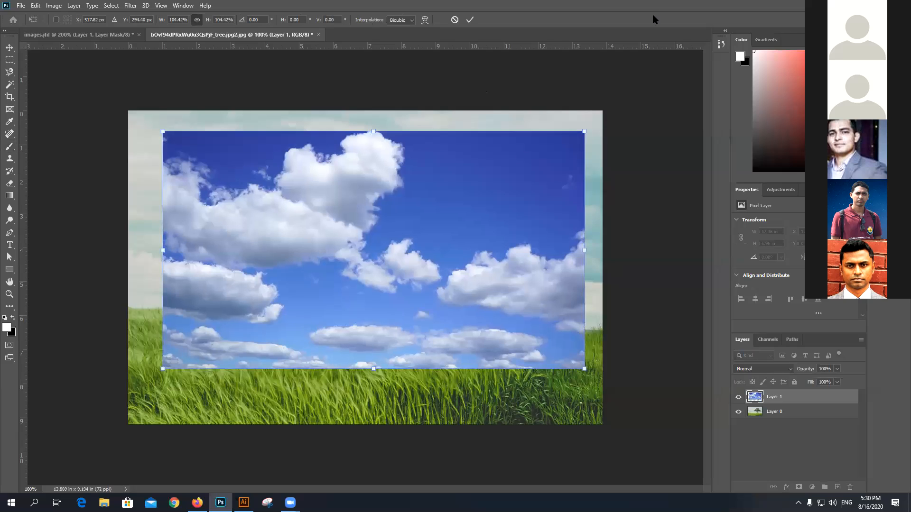
click(470, 20)
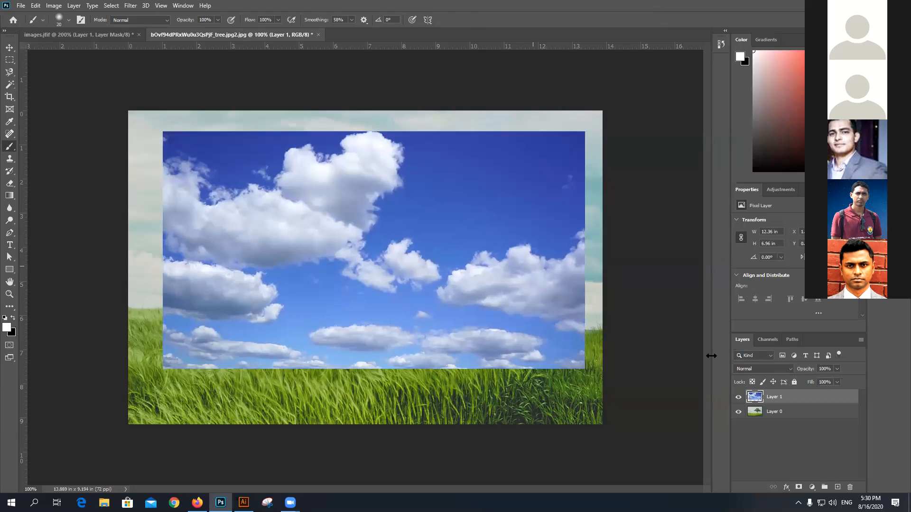
Step: Delete the placed blue sky layer and close the second tree document without saving changes
key(Delete)
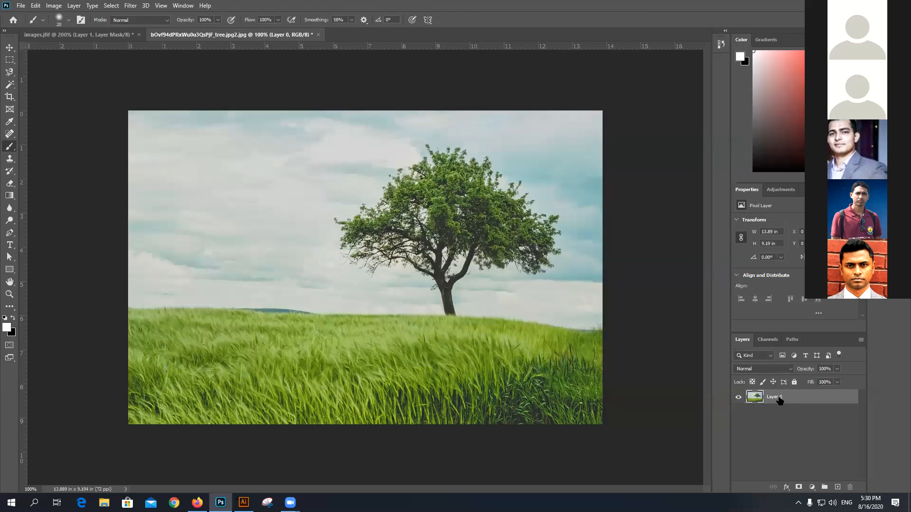
click(318, 35)
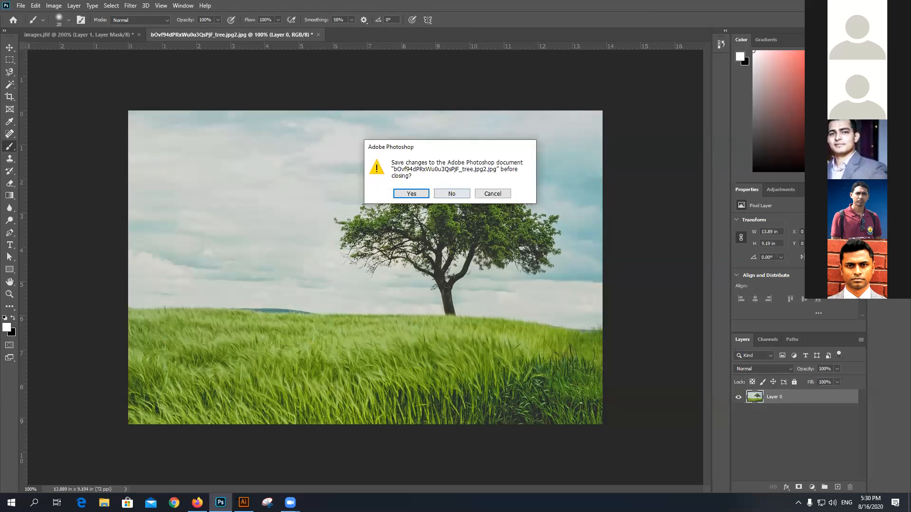
key(n)
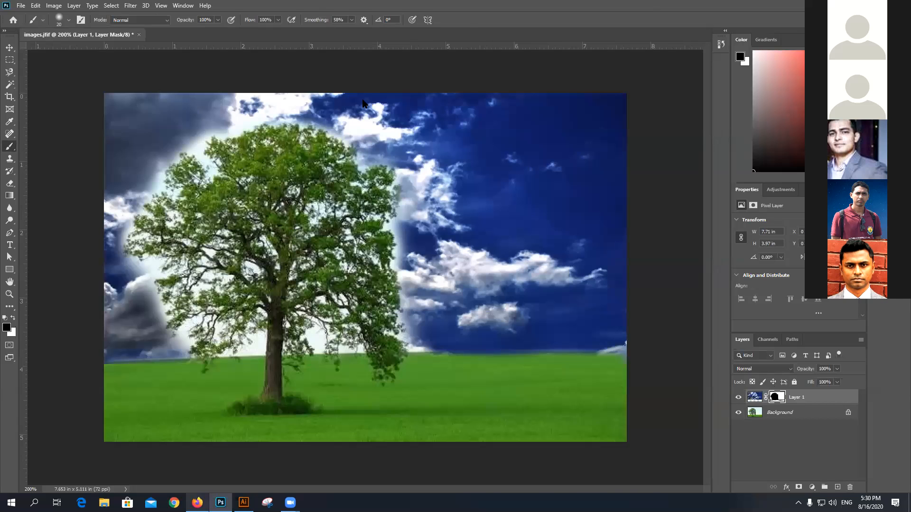
Step: Switch to Firefox and enter "rail road" as a web search in a new tab
key(alt+Tab)
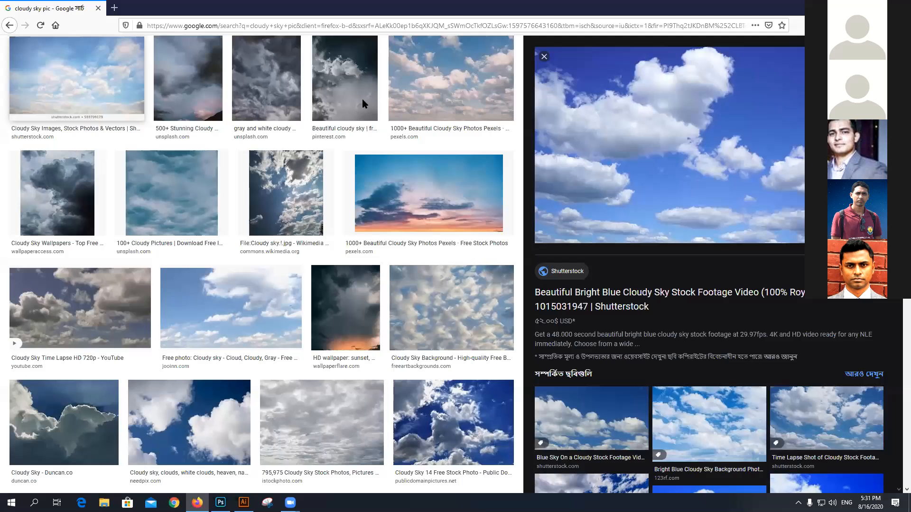
key(ctrl+t)
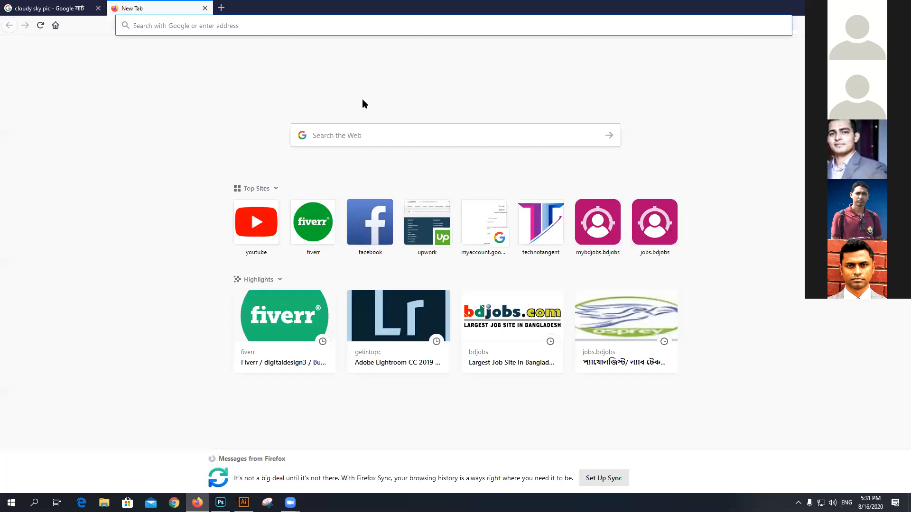
text(rail road)
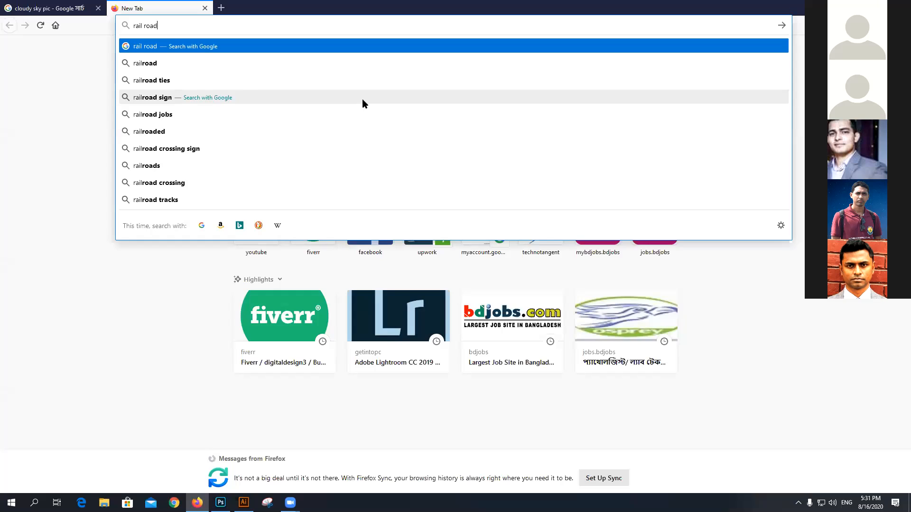
Step: Search Google for "rail road", show the image results, and switch to Photoshop for the railroad photo
key(Return)
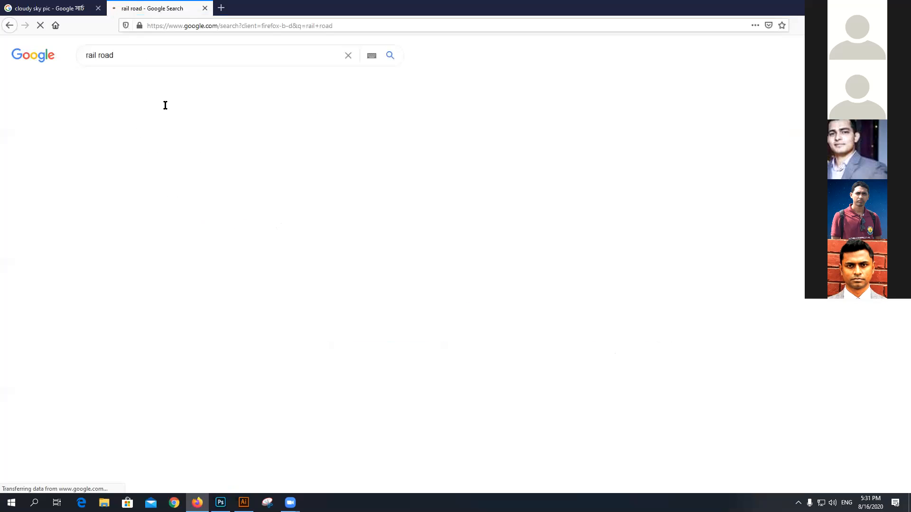
click(151, 83)
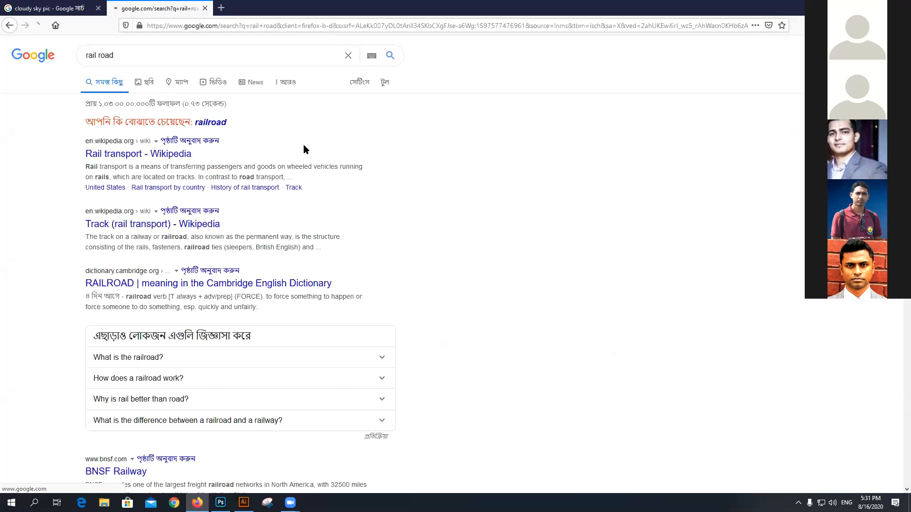
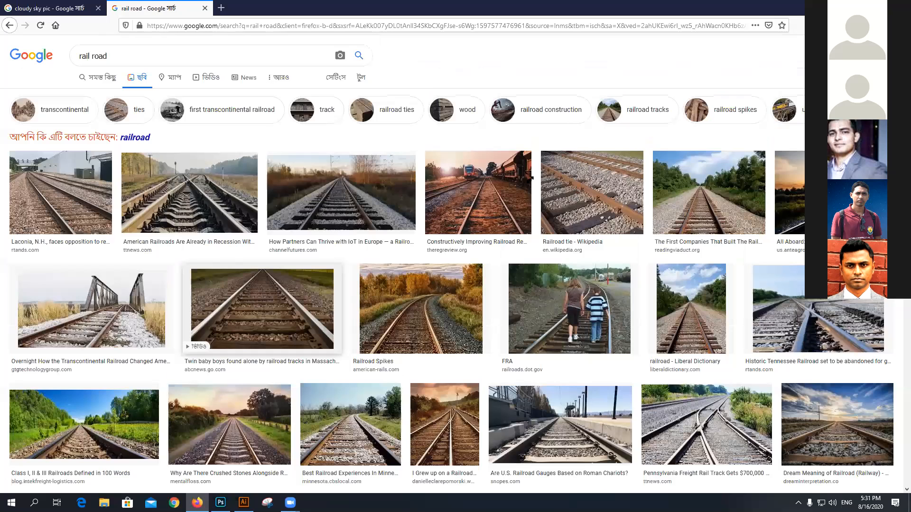
key(alt+Tab)
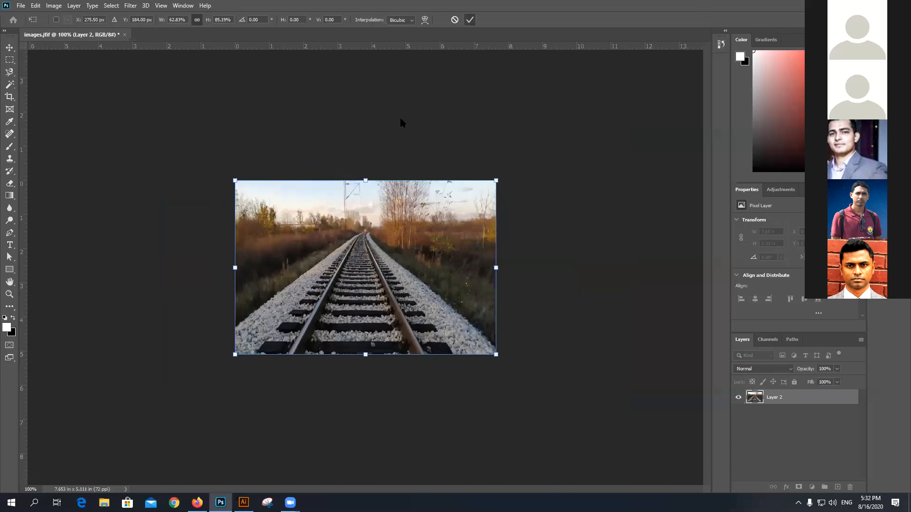
Step: Switch back to Firefox, search Google for "camera lance fron image", and pick a front-view camera lens photo
key(alt+Tab)
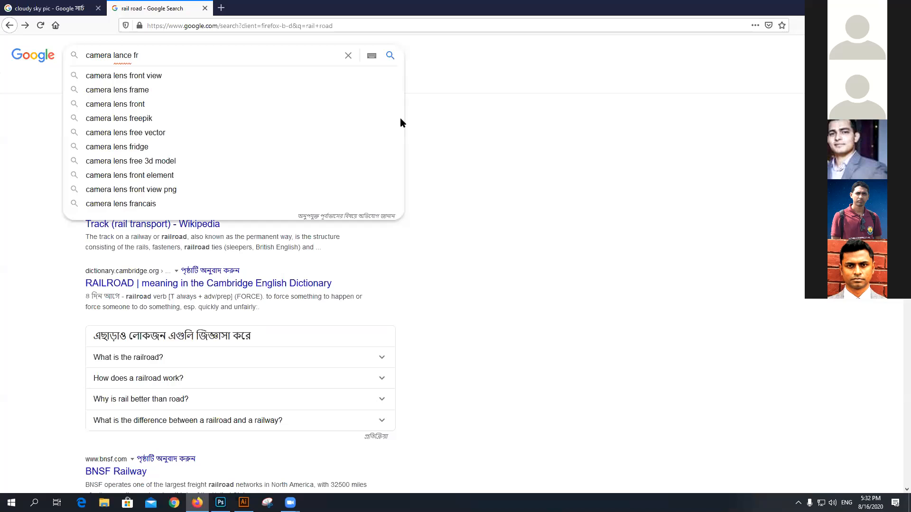
text(on)
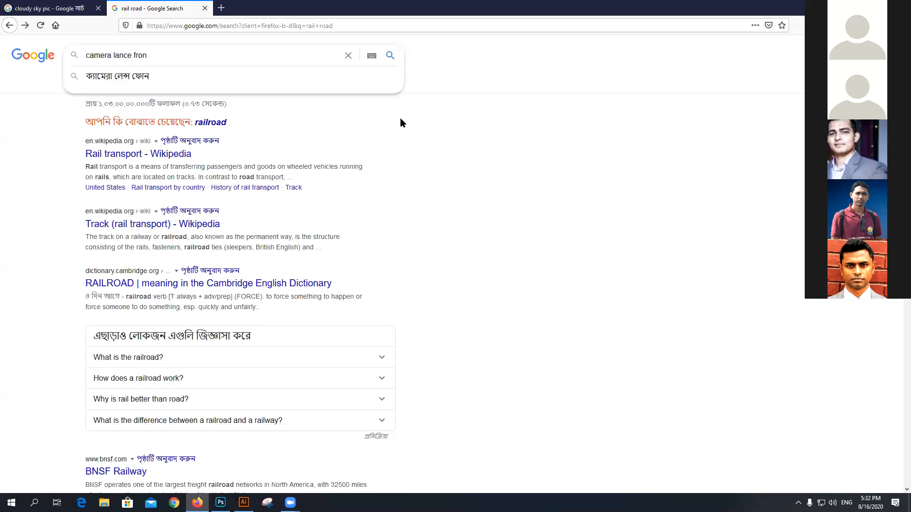
text( image)
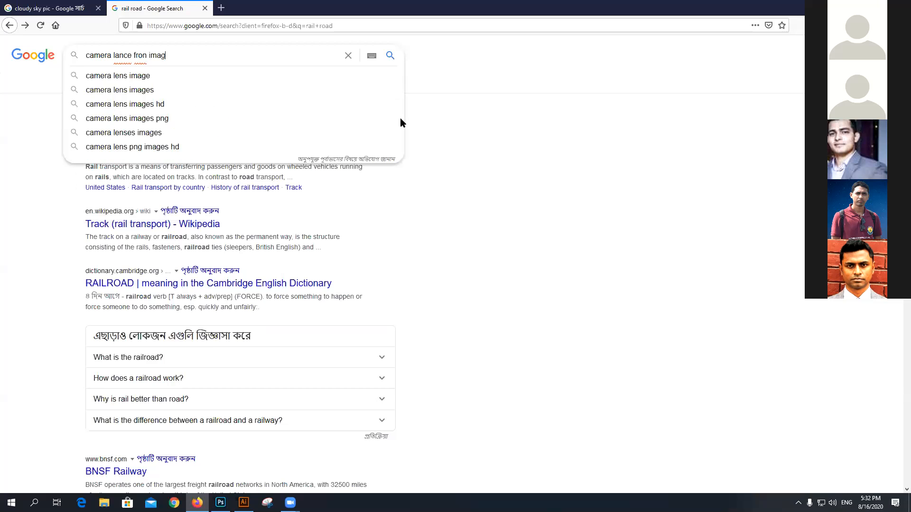
key(Return)
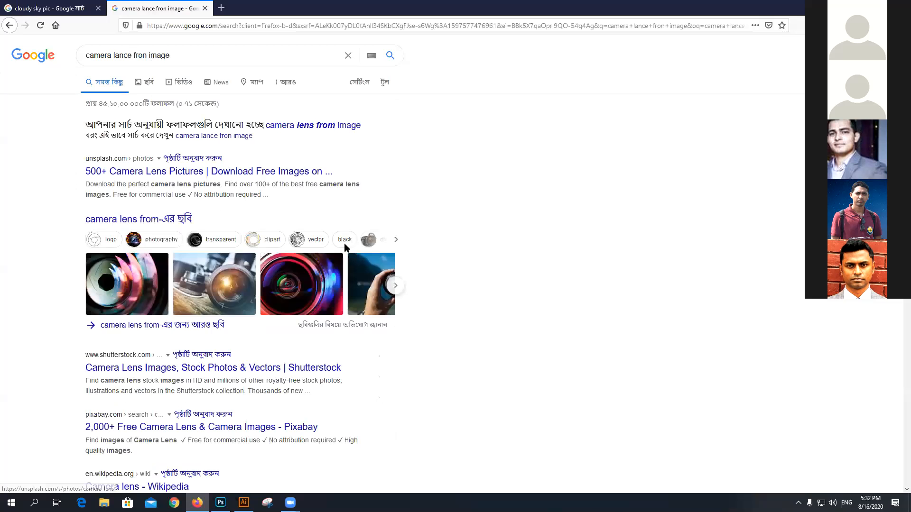
click(443, 301)
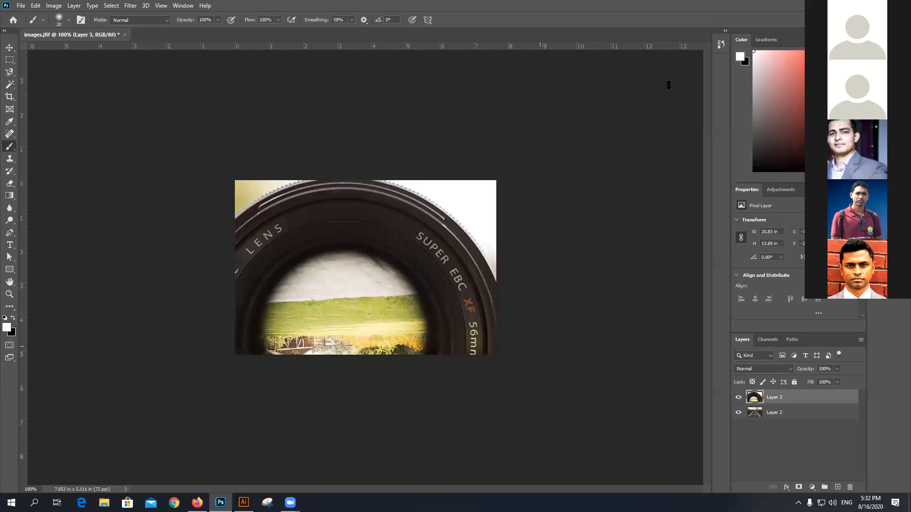
Step: Scale the pasted lens photo down to fit the canvas, about 7.65 by 5.10 in
drag(668, 85, 504, 180)
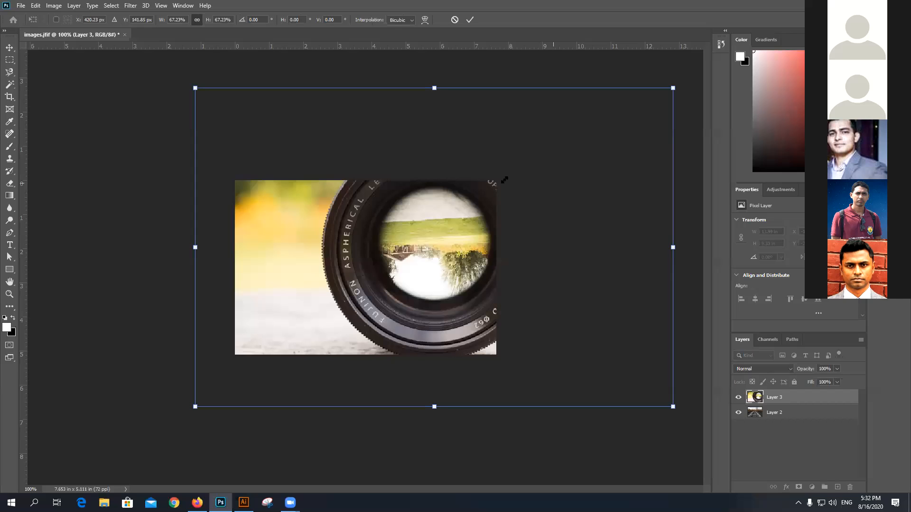
drag(672, 88, 493, 174)
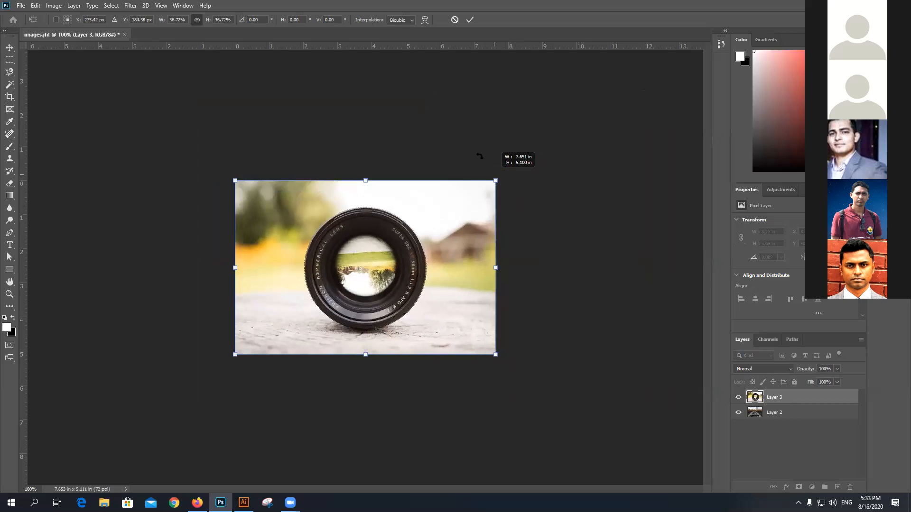
click(470, 20)
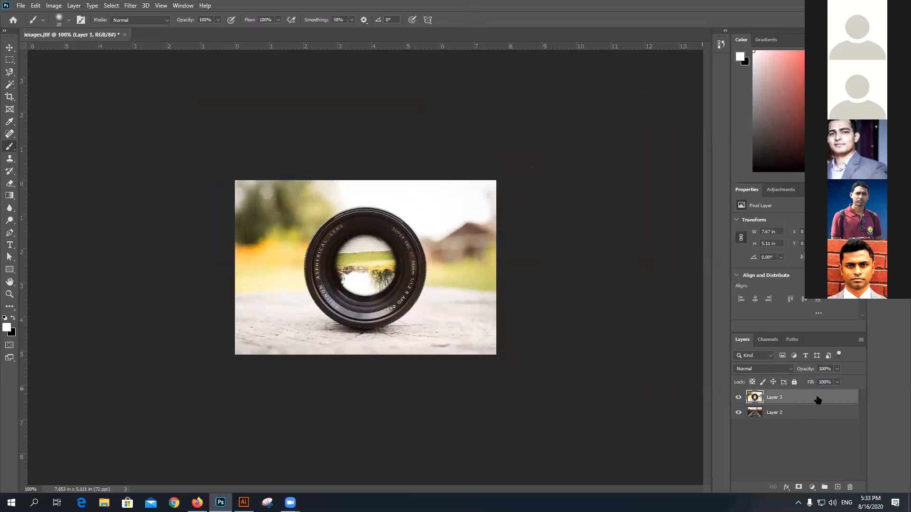
Step: Lower the lens layer's opacity to 54% and scale the layer down to about 95%
click(837, 369)
drag(820, 381, 815, 381)
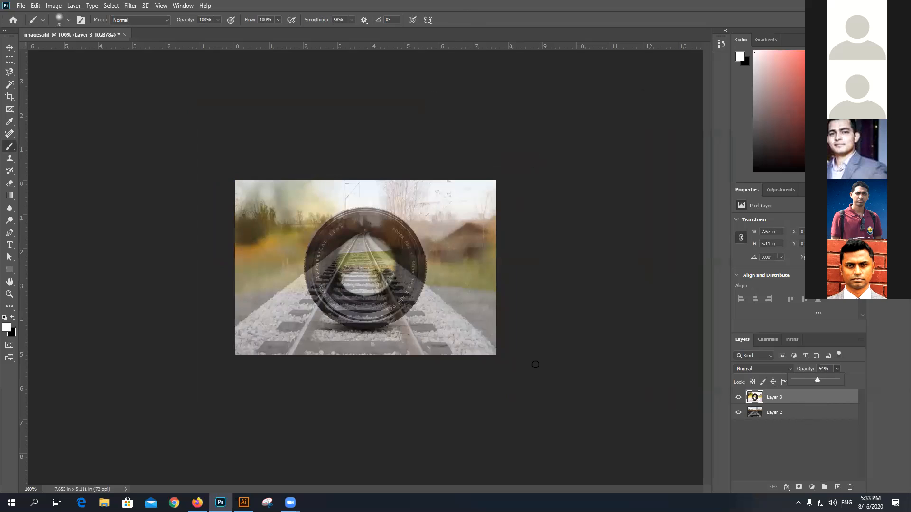
key(ctrl+t)
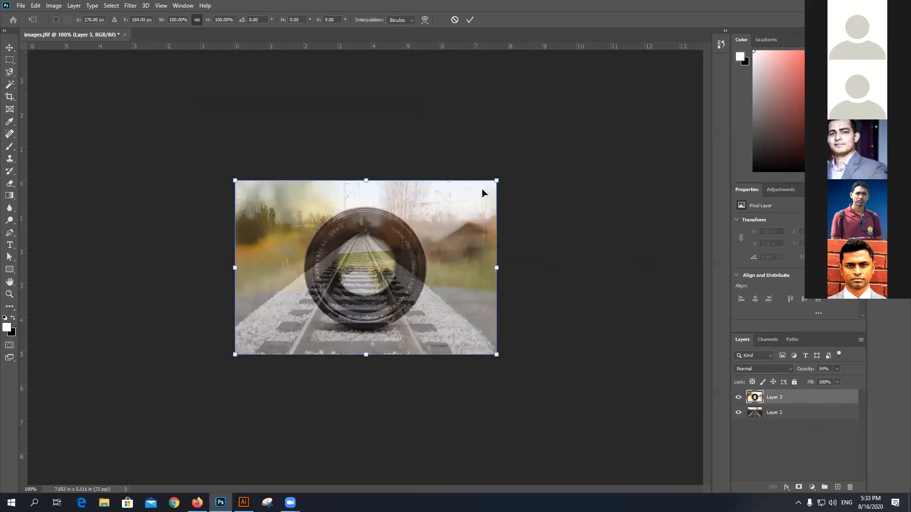
drag(496, 180, 484, 188)
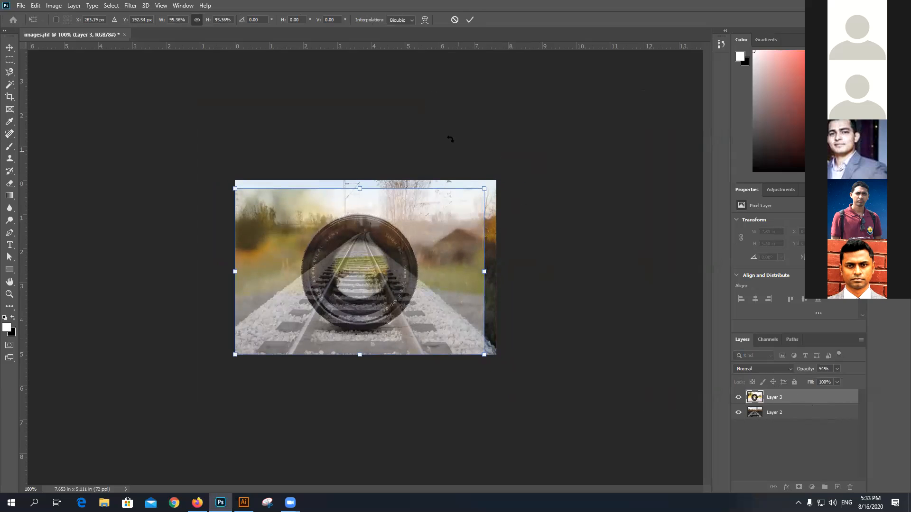
click(471, 20)
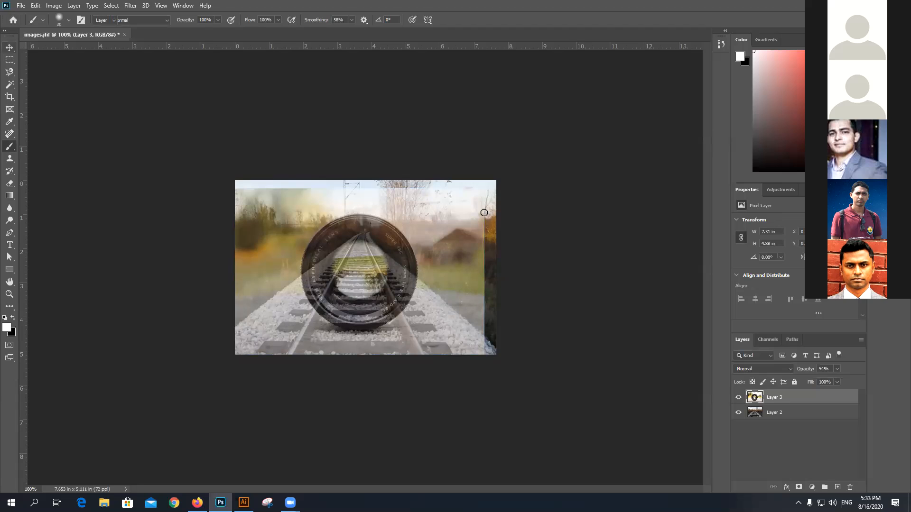
Step: Move the lens layer down over the tracks and stretch it to about 7.5 by 5.4 in
key(ctrl+t)
drag(484, 198, 492, 207)
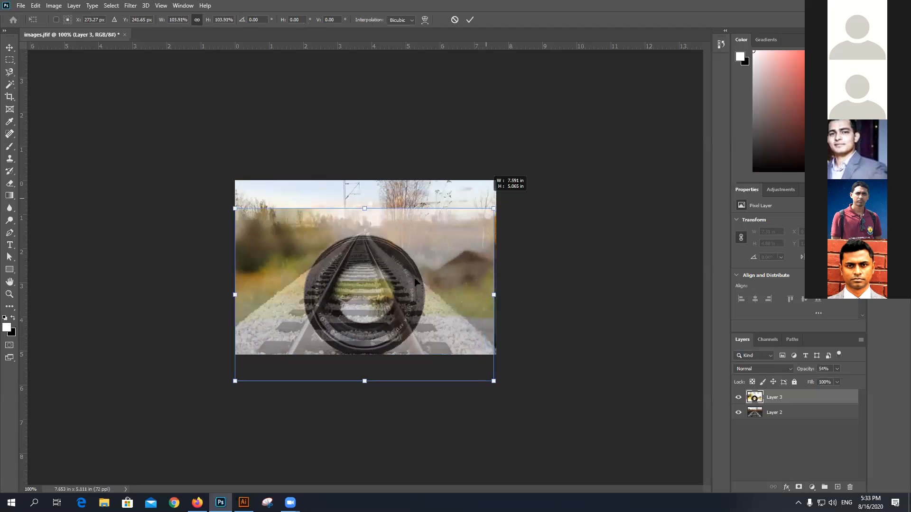
drag(486, 198, 489, 197)
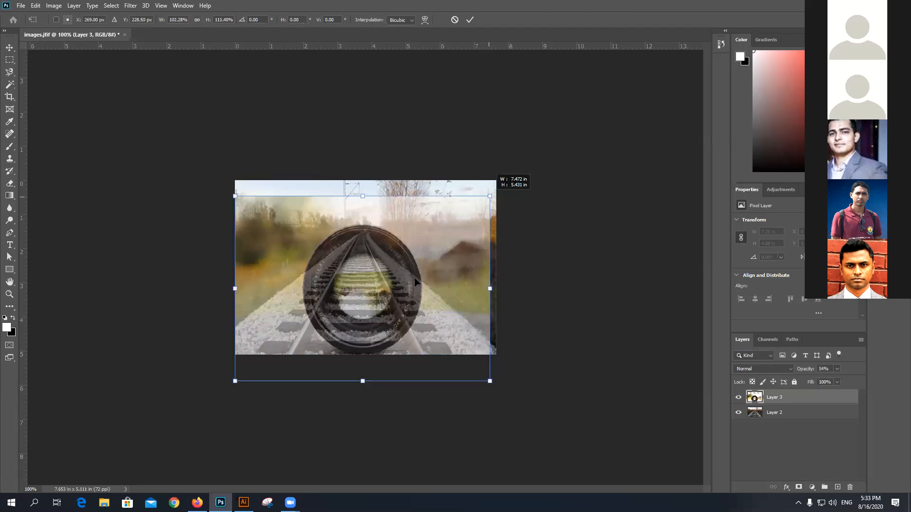
click(467, 21)
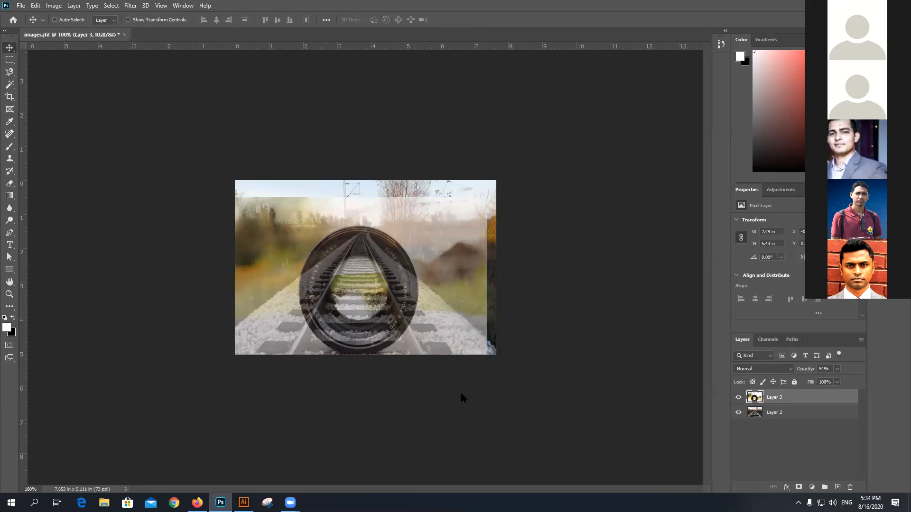
Step: Set the lens layer's opacity to 100% and move it below the railroad layer
click(858, 380)
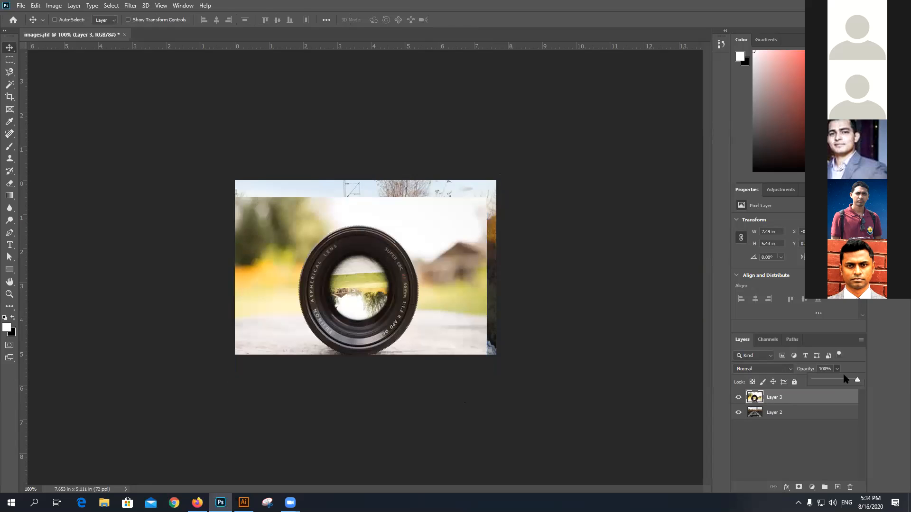
mouse_move(844, 379)
mouse_down()
mouse_move(862, 378)
mouse_move(833, 379)
mouse_up()
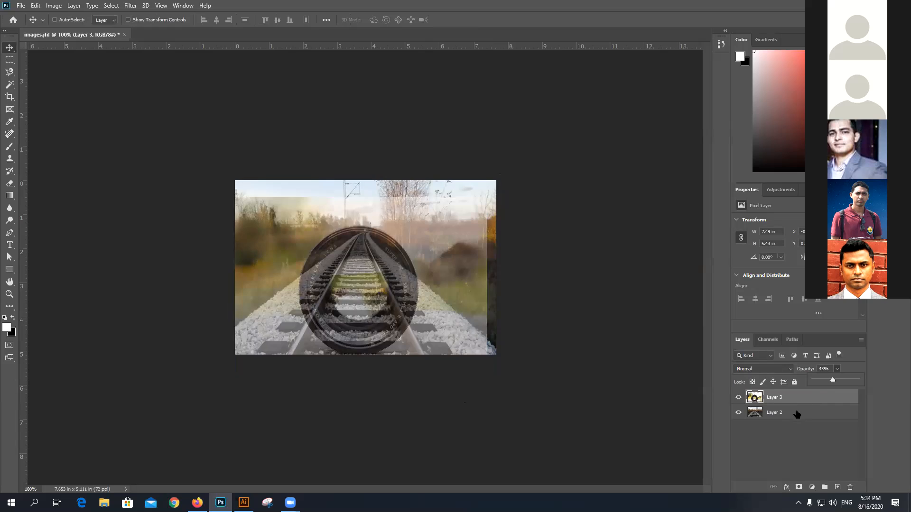
key(0)
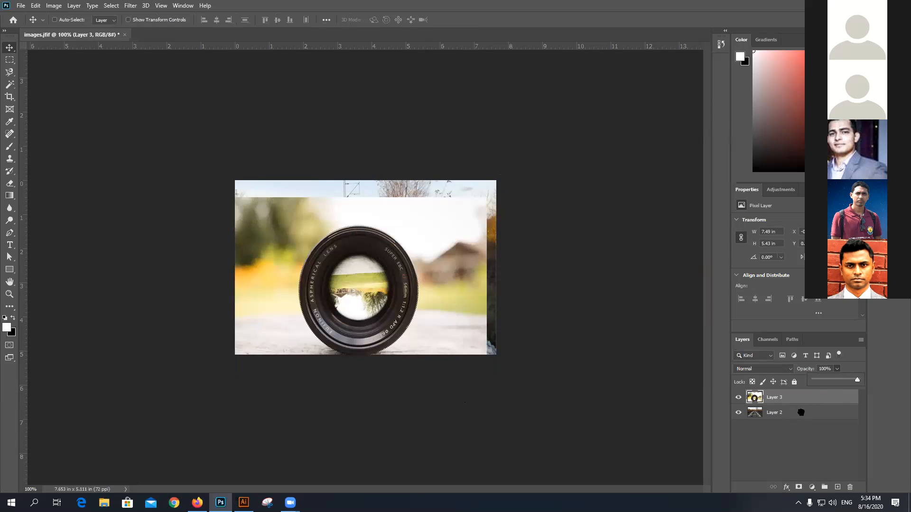
drag(800, 412, 803, 415)
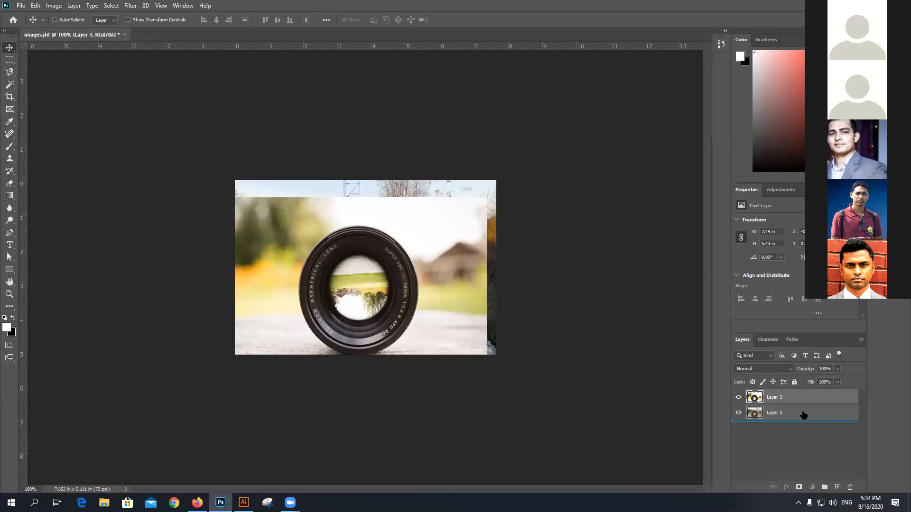
drag(803, 415, 804, 411)
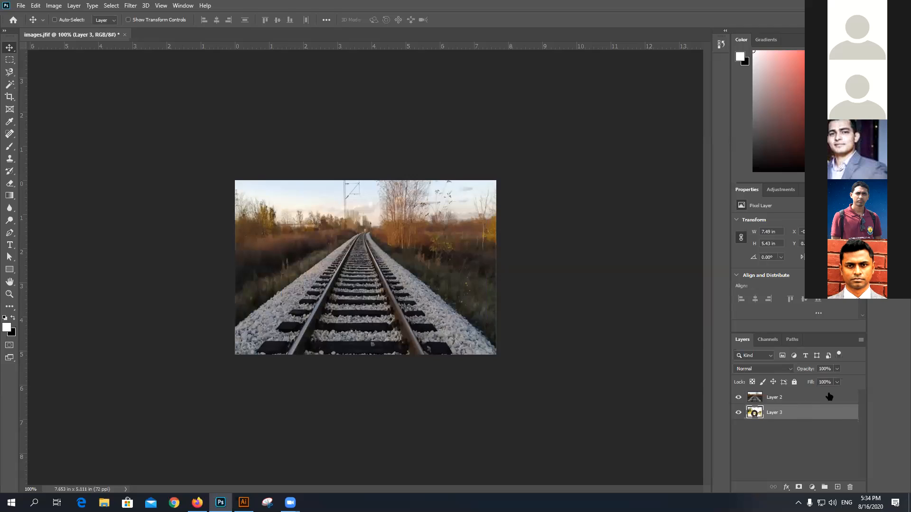
Step: Set the railroad layer's opacity to 78% and hide that layer
click(838, 403)
click(797, 411)
click(739, 398)
click(740, 398)
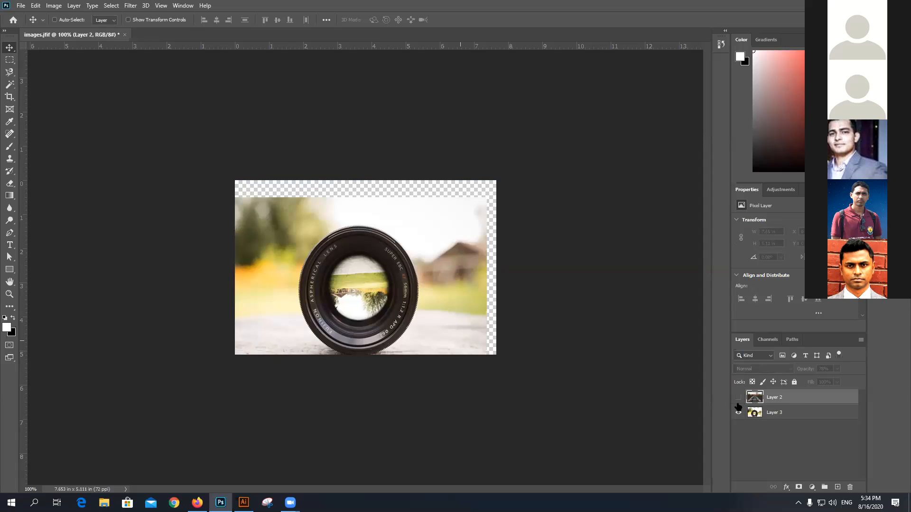
Step: Resize the lens layer to cover the whole canvas, about 7.89 by 5.11 in
click(773, 414)
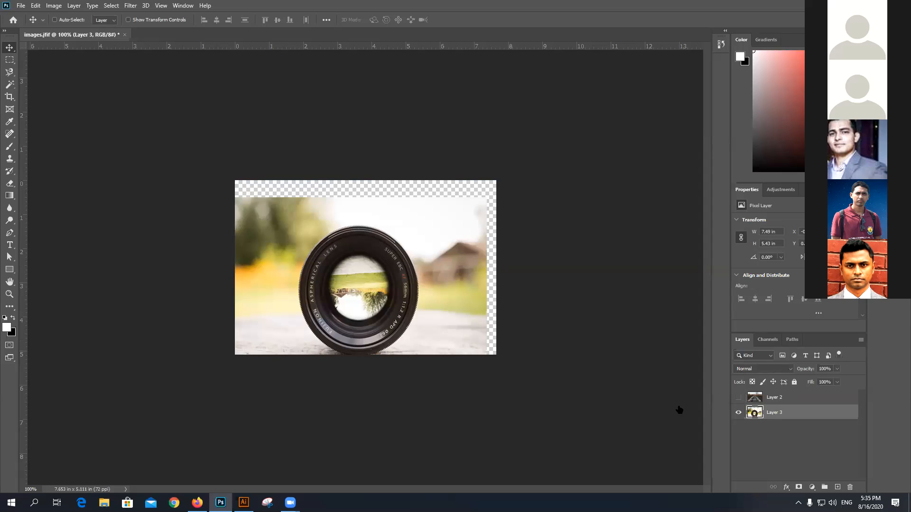
key(ctrl+t)
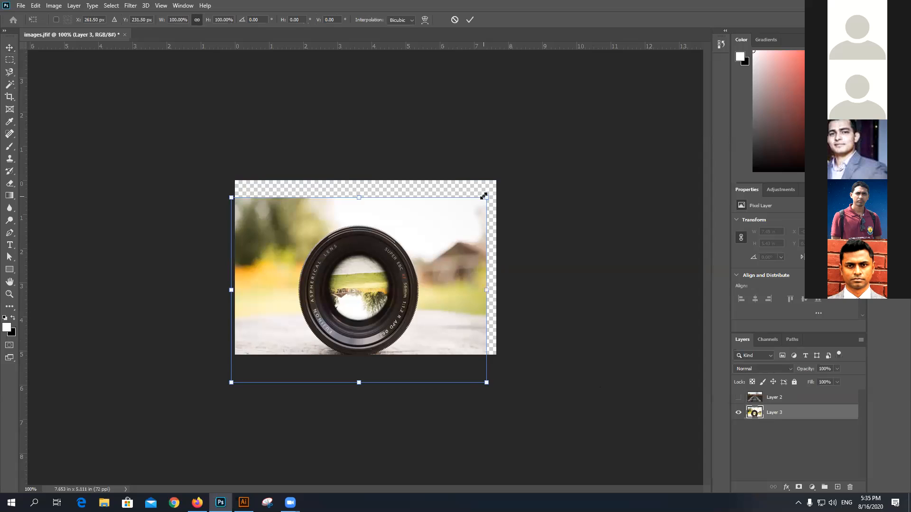
drag(491, 191, 501, 180)
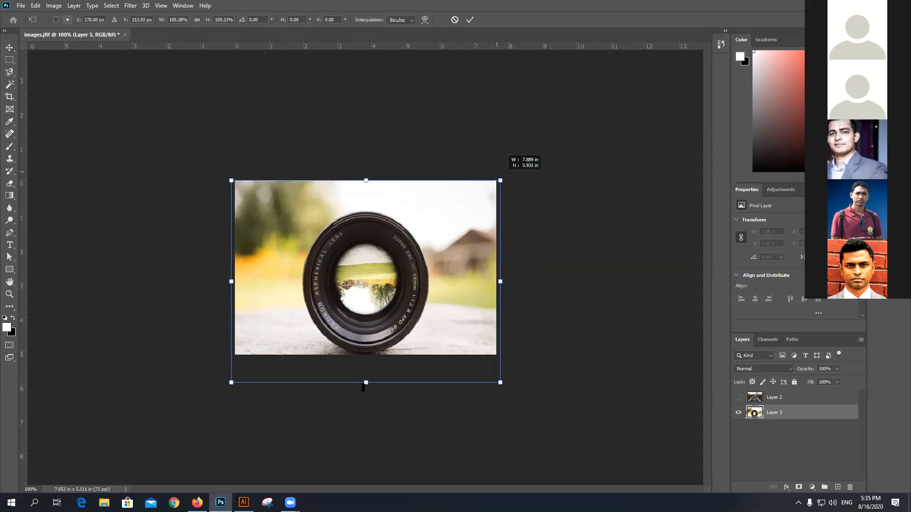
drag(363, 387, 364, 366)
key(ctrl+t)
drag(366, 377, 366, 363)
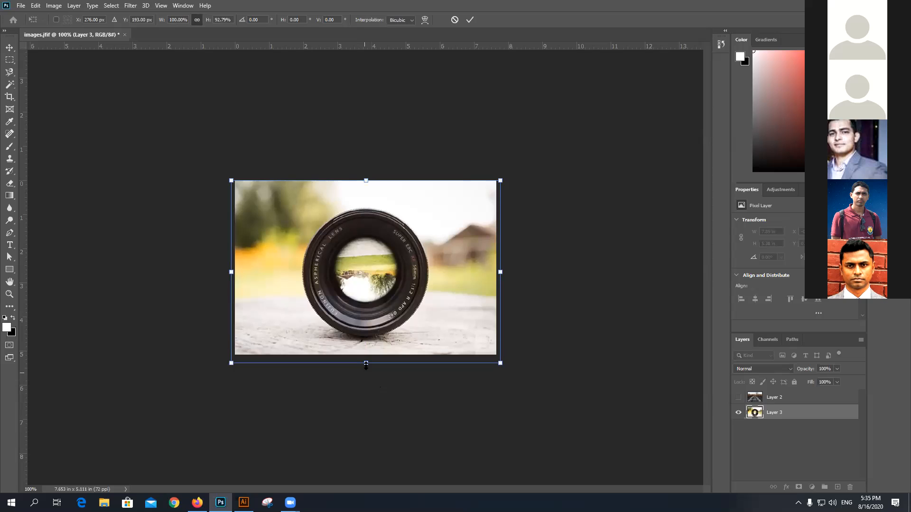
drag(365, 363, 366, 354)
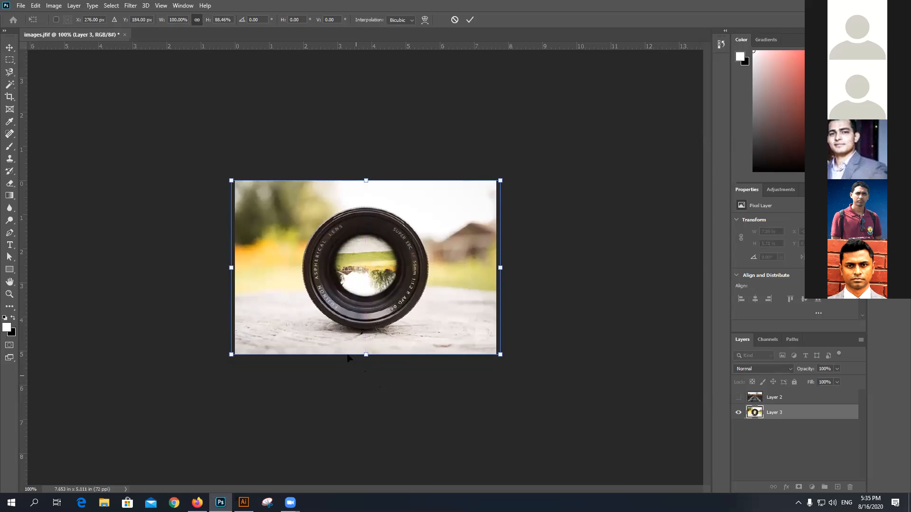
click(469, 19)
Step: Show the railroad layer again and set its opacity to 65%
click(774, 402)
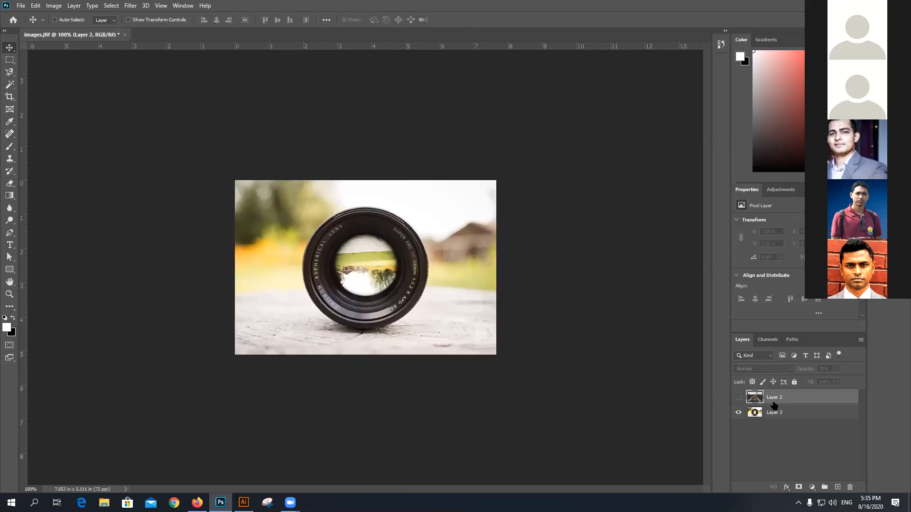
click(738, 398)
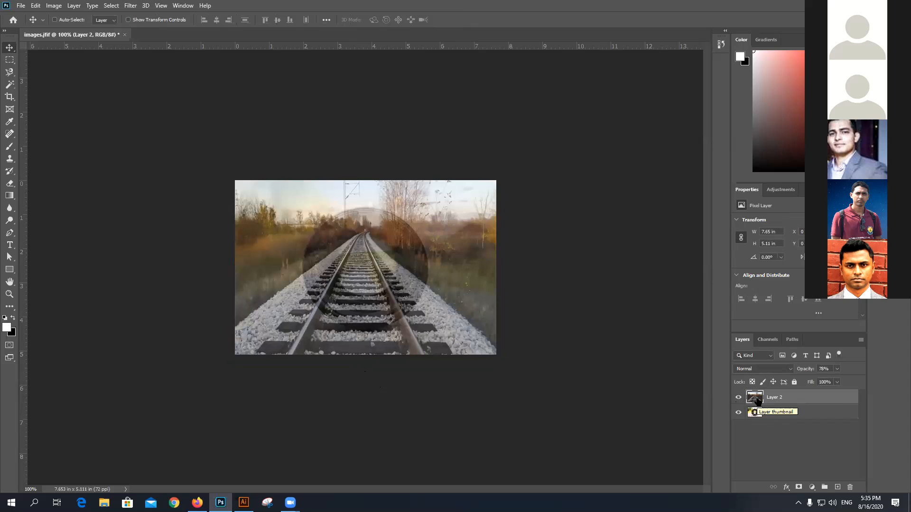
click(837, 368)
mouse_move(838, 380)
mouse_down()
mouse_move(848, 380)
mouse_move(832, 382)
mouse_up()
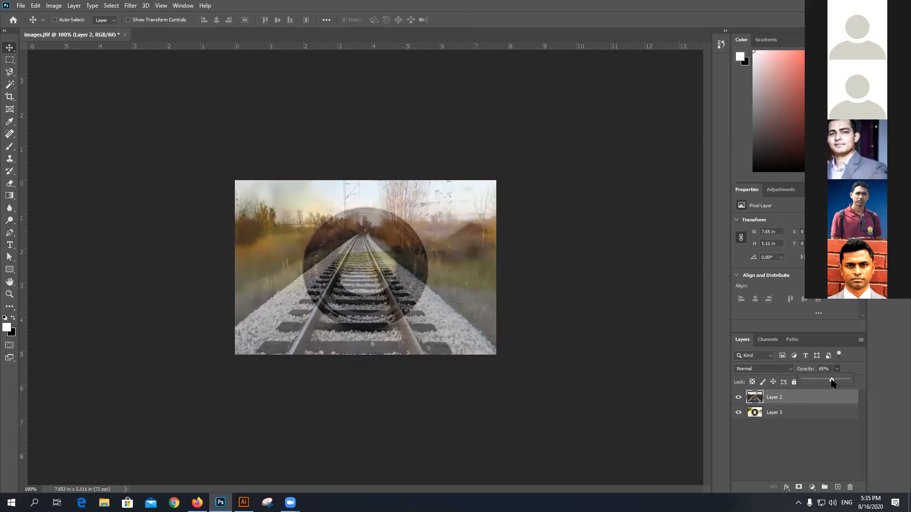
Step: Nudge the lens layer slightly to the left to line the lens up with the railroad tracks
click(787, 414)
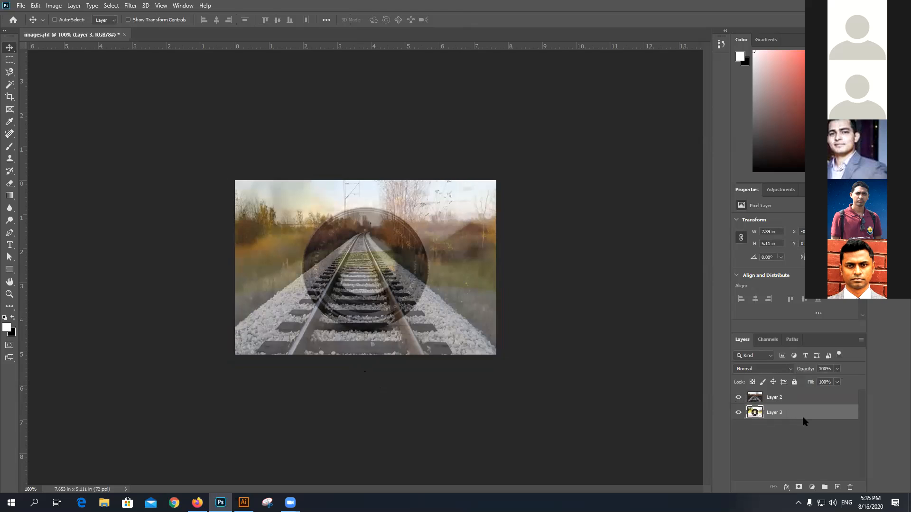
key(Left)
key(Left)
key(Left)
key(Left)
key(Left)
key(Left)
key(Left)
key(Left)
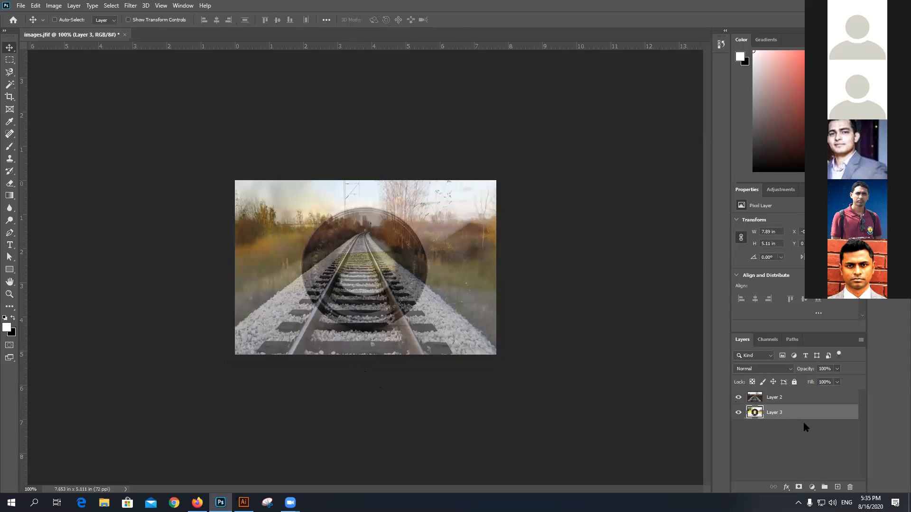
Step: Move the lens layer a little further left so the lens is centred on the railroad tracks
key(Left)
key(Left)
key(Left)
key(Left)
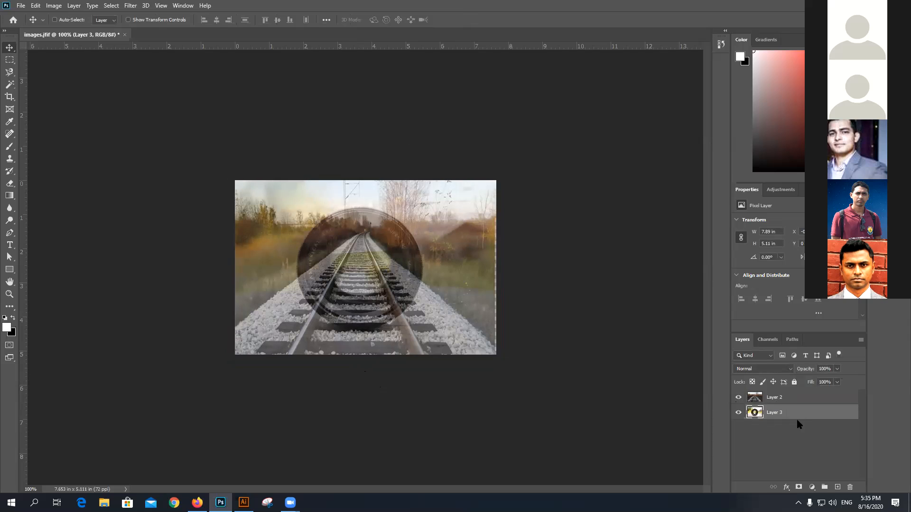
Step: Add a layer mask to the railroad layer and set its opacity to 63%
click(797, 402)
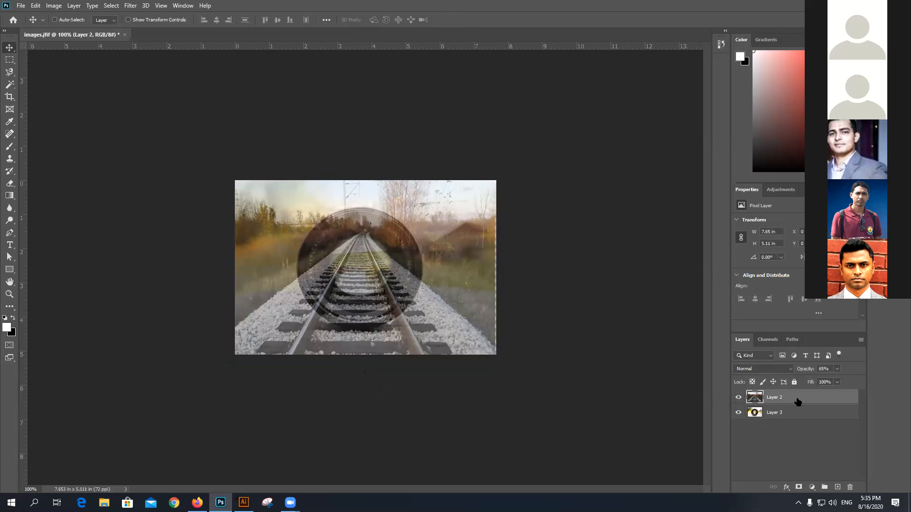
click(799, 487)
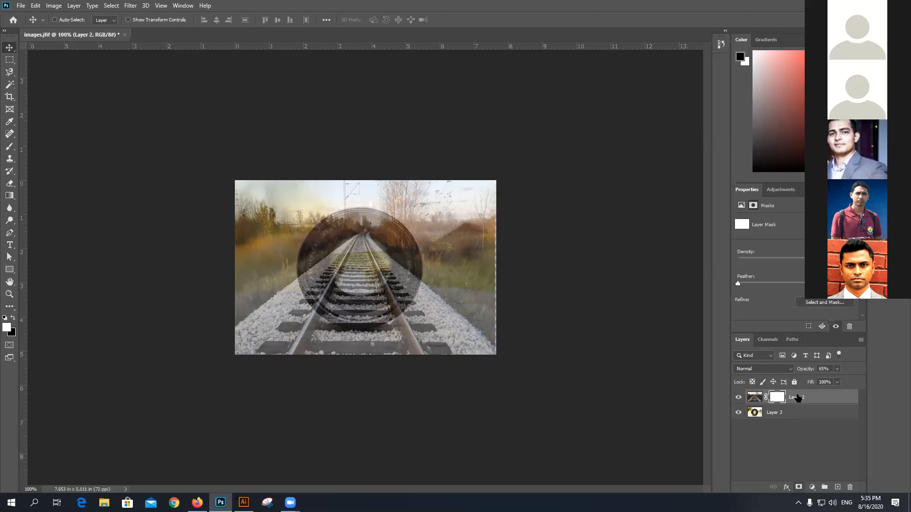
drag(837, 368, 856, 387)
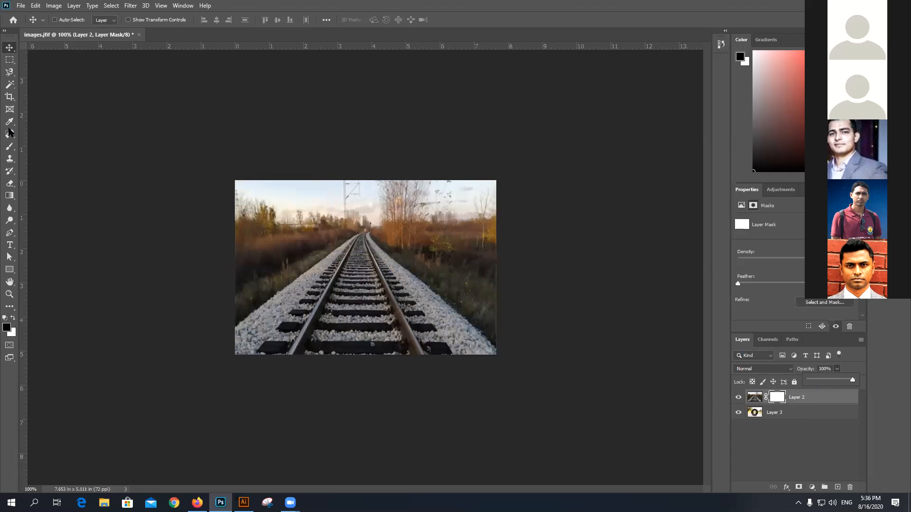
click(9, 149)
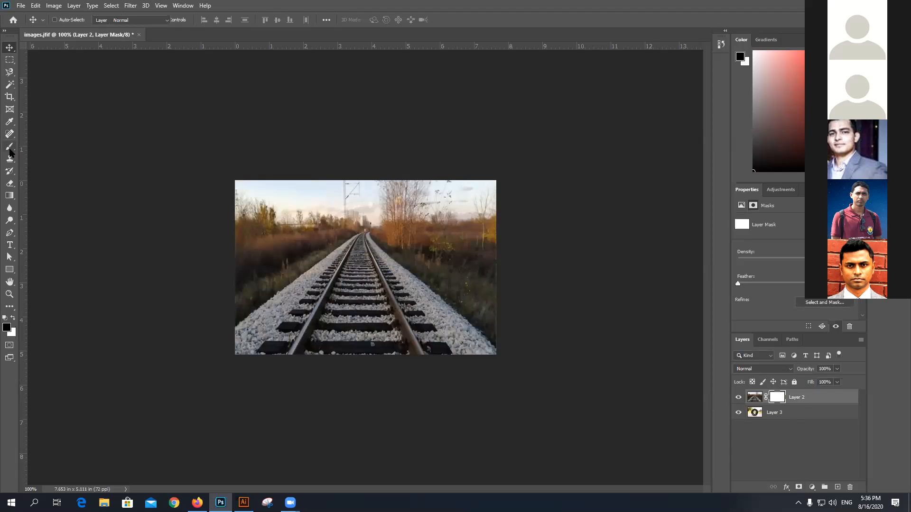
click(836, 368)
drag(840, 380, 821, 380)
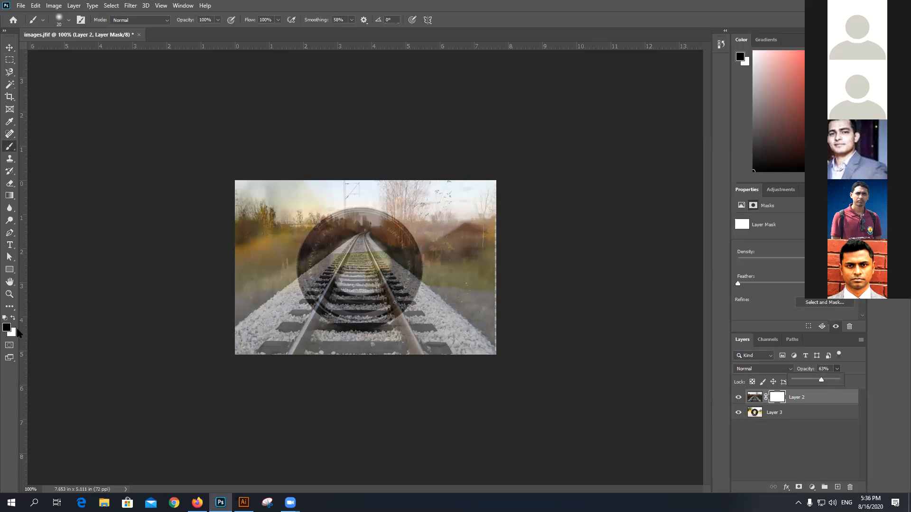
Step: Mask out the railroad photo right of the lens by painting black on the layer mask, enlarging the soft brush to 45 px
click(13, 317)
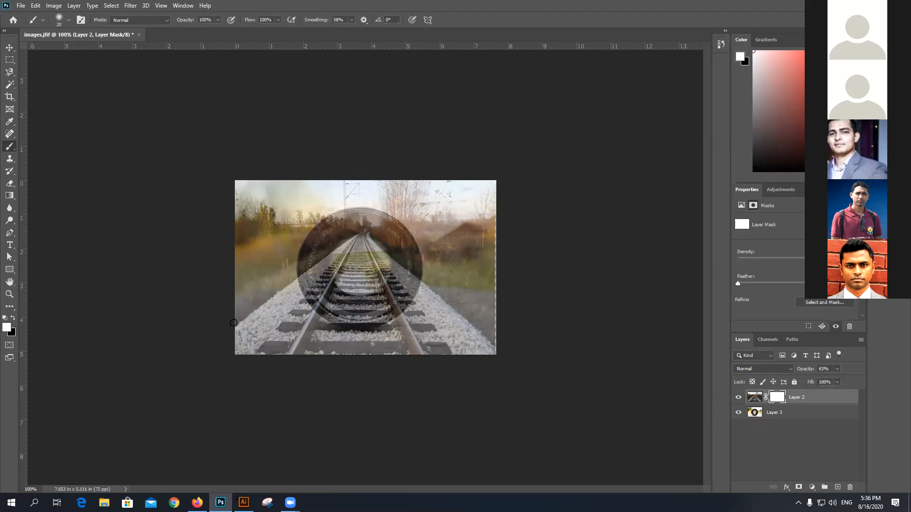
key(x)
drag(471, 292, 440, 202)
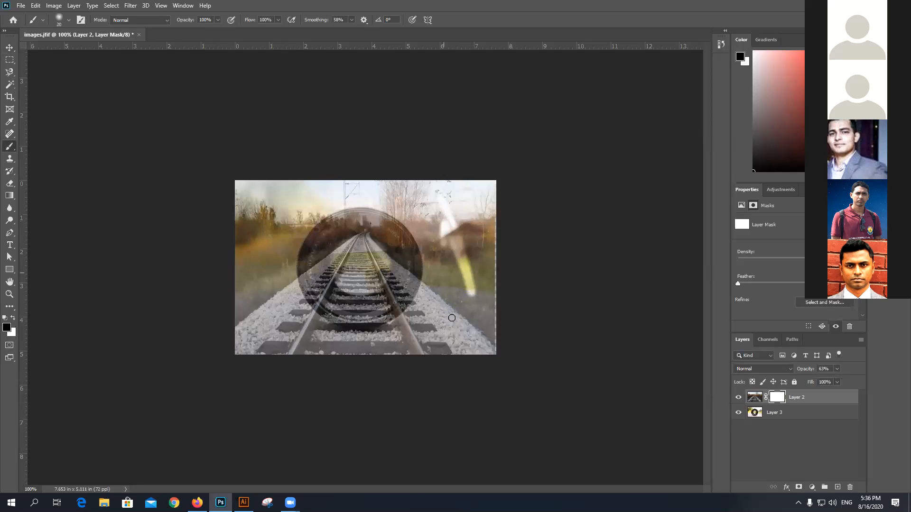
drag(448, 308, 444, 242)
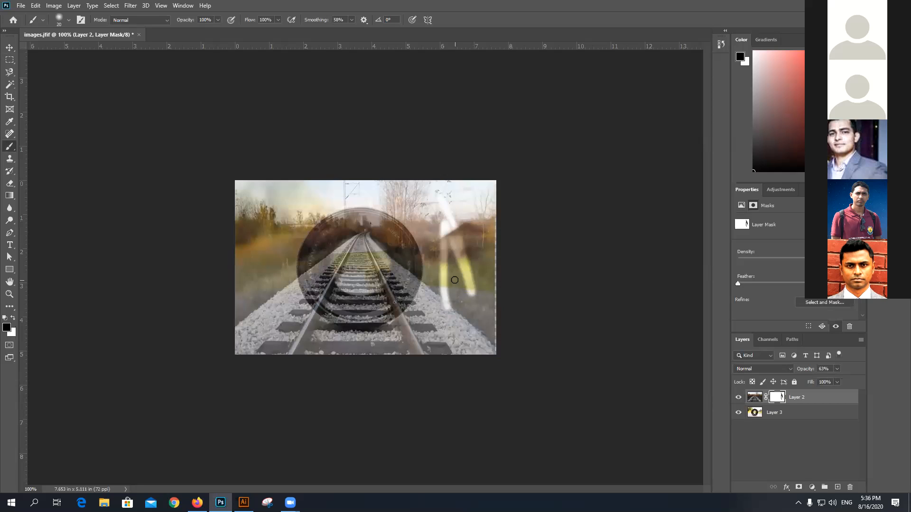
key(bracketright)
key(bracketright)
drag(423, 193, 461, 307)
mouse_move(492, 228)
mouse_down()
mouse_move(458, 214)
mouse_move(463, 229)
mouse_move(449, 195)
mouse_up()
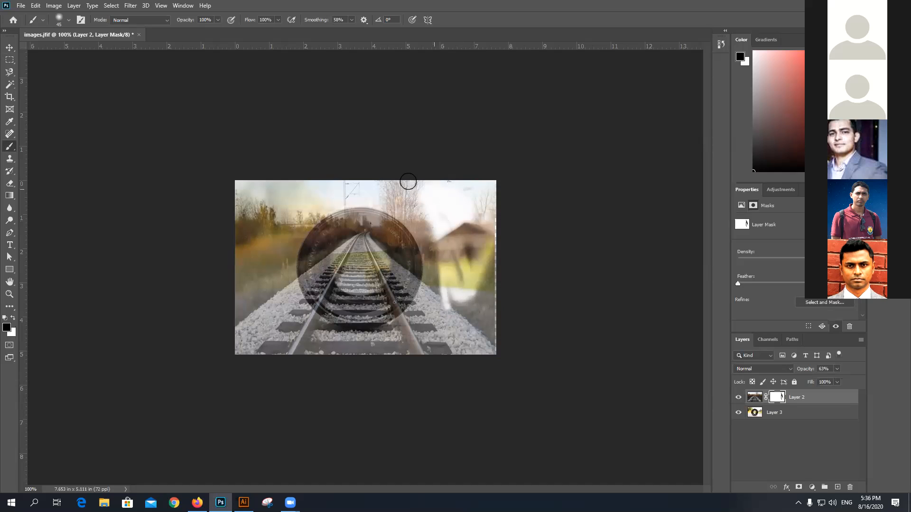
Step: Paint black on the mask above, below and left of the lens to hide the surrounding railroad photo
mouse_move(401, 206)
mouse_down()
mouse_move(431, 257)
mouse_move(438, 303)
mouse_move(431, 316)
mouse_move(430, 282)
mouse_move(415, 329)
mouse_move(391, 341)
mouse_move(462, 312)
mouse_move(477, 346)
mouse_move(499, 287)
mouse_move(501, 321)
mouse_move(484, 264)
mouse_move(488, 214)
mouse_move(475, 259)
mouse_move(473, 226)
mouse_move(422, 202)
mouse_move(414, 218)
mouse_move(428, 253)
mouse_move(440, 243)
mouse_move(422, 181)
mouse_move(423, 212)
mouse_move(481, 300)
mouse_move(449, 341)
mouse_move(302, 350)
mouse_move(258, 340)
mouse_move(366, 346)
mouse_move(426, 331)
mouse_move(333, 340)
mouse_move(262, 320)
mouse_move(246, 284)
mouse_move(257, 228)
mouse_move(288, 174)
mouse_move(238, 227)
mouse_move(225, 283)
mouse_move(230, 257)
mouse_move(240, 329)
mouse_move(248, 306)
mouse_move(262, 353)
mouse_move(240, 340)
mouse_move(244, 358)
mouse_move(260, 349)
mouse_move(252, 289)
mouse_move(294, 173)
mouse_move(228, 282)
mouse_move(268, 192)
mouse_move(247, 189)
mouse_move(400, 187)
mouse_move(368, 194)
mouse_move(406, 214)
mouse_move(486, 181)
mouse_move(459, 181)
mouse_move(489, 194)
mouse_move(493, 302)
mouse_move(459, 305)
mouse_move(488, 327)
mouse_move(422, 350)
mouse_move(479, 350)
mouse_move(403, 341)
mouse_move(256, 350)
mouse_move(258, 320)
mouse_up()
mouse_move(260, 271)
mouse_down()
mouse_move(276, 309)
mouse_move(308, 337)
mouse_move(283, 301)
mouse_move(286, 244)
mouse_move(315, 193)
mouse_up()
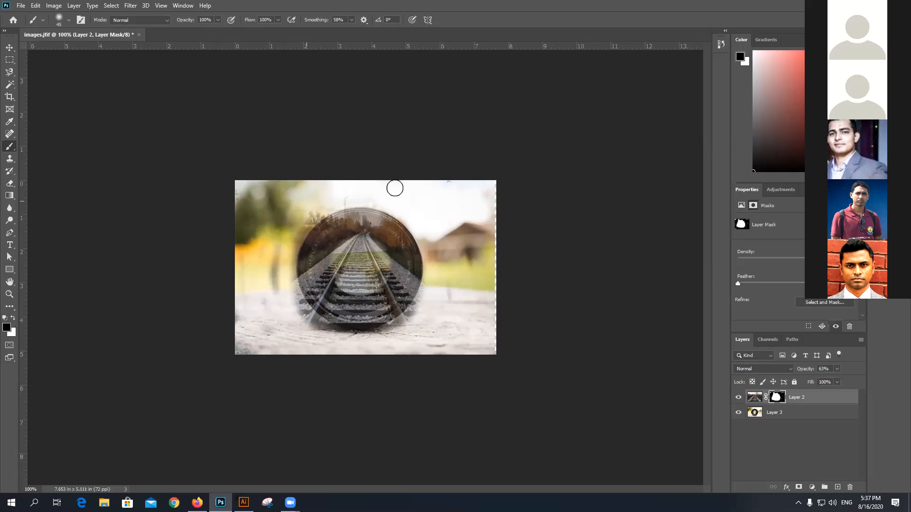
drag(254, 294, 286, 212)
drag(280, 289, 280, 227)
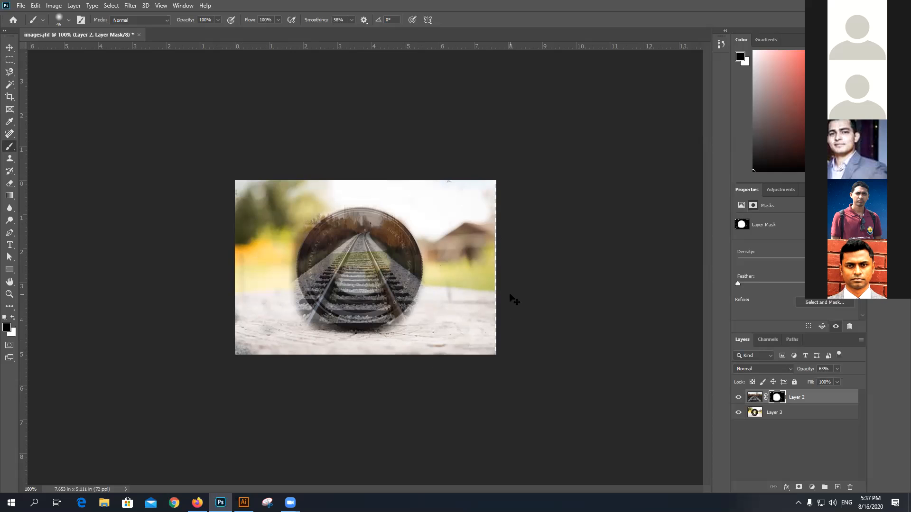
Step: Clean up the mask along the lens's lower left and lower right edges
key(ctrl+plus)
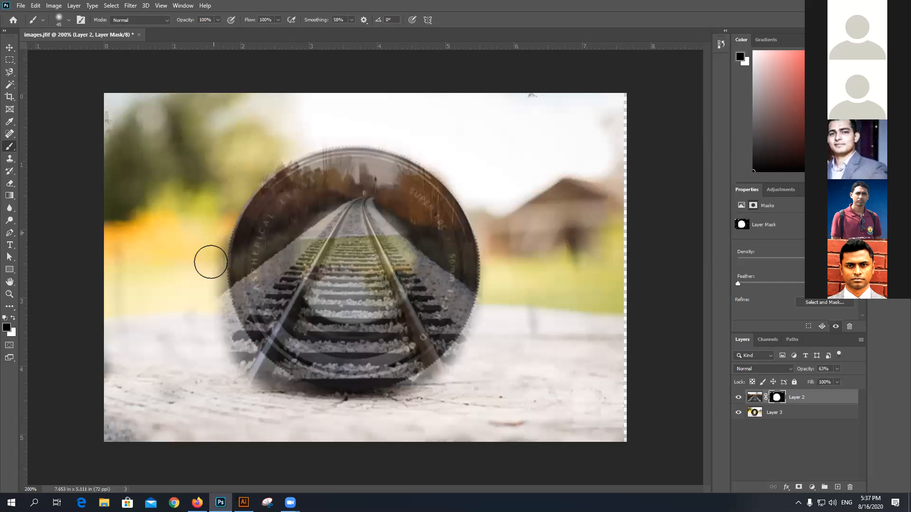
mouse_move(216, 327)
mouse_down()
mouse_move(260, 372)
mouse_move(299, 392)
mouse_up()
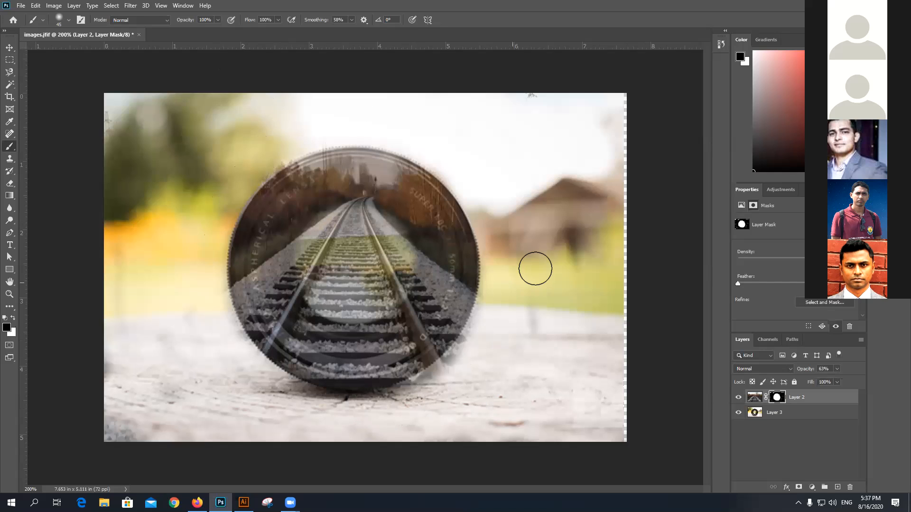
mouse_move(481, 330)
mouse_down()
mouse_move(436, 391)
mouse_move(390, 404)
mouse_up()
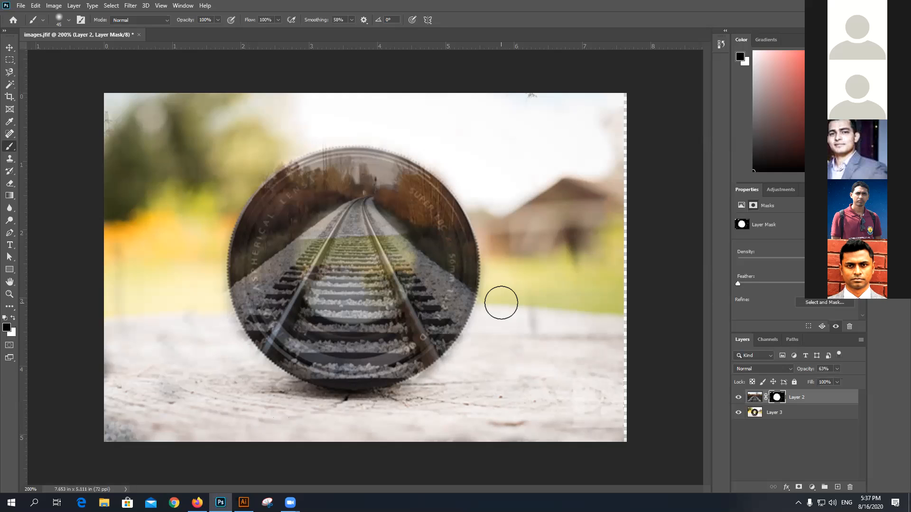
Step: Check the railroad layer at 100% opacity and lower its opacity to 58%
click(838, 369)
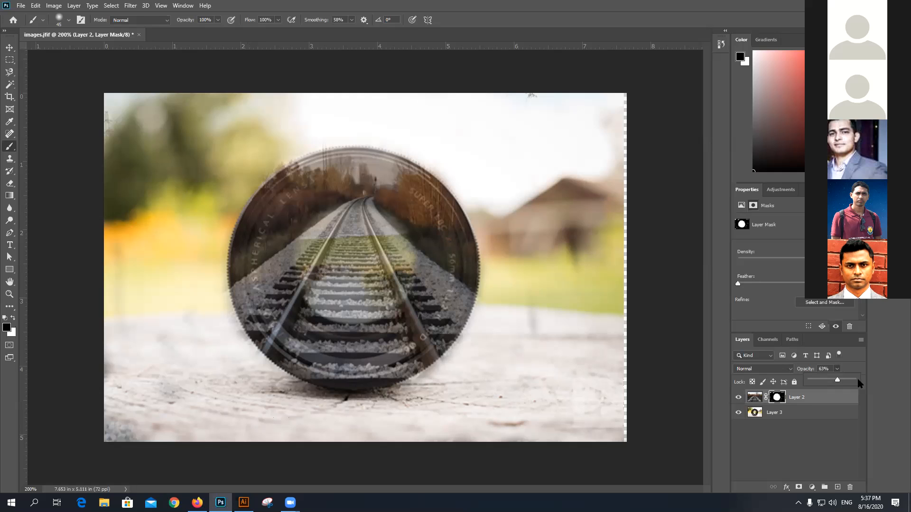
drag(858, 384, 856, 384)
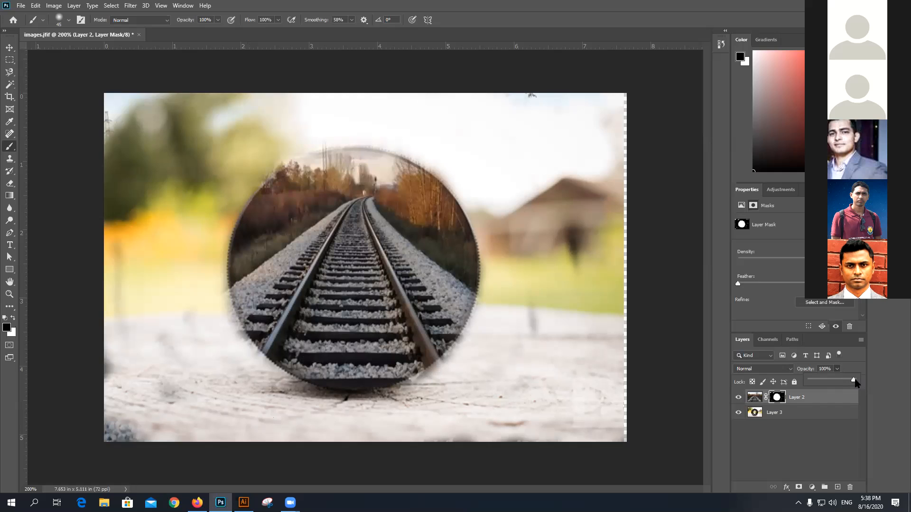
drag(854, 380, 835, 380)
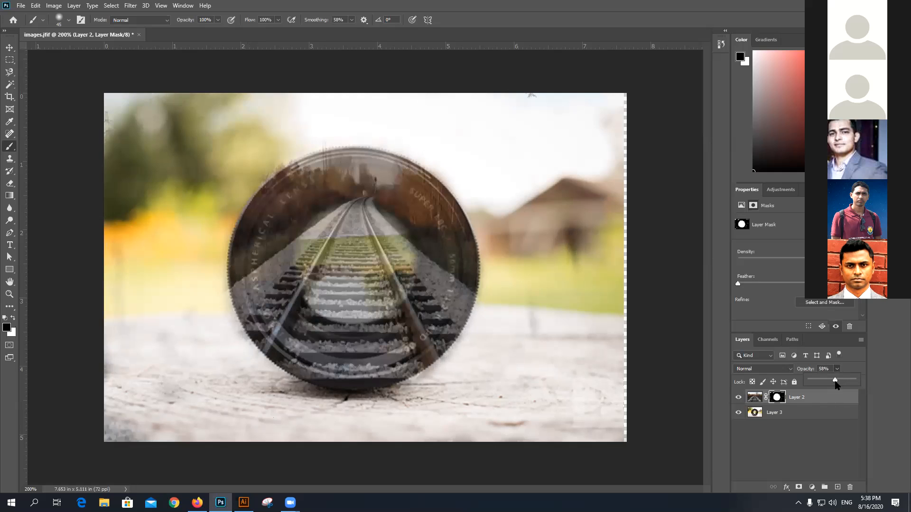
Step: Paint black on the mask over the lens ring and its lettering, keeping the tracks only inside the glass
click(417, 176)
mouse_move(433, 192)
mouse_down()
mouse_move(448, 227)
mouse_move(413, 352)
mouse_move(446, 259)
mouse_up()
drag(409, 333, 416, 356)
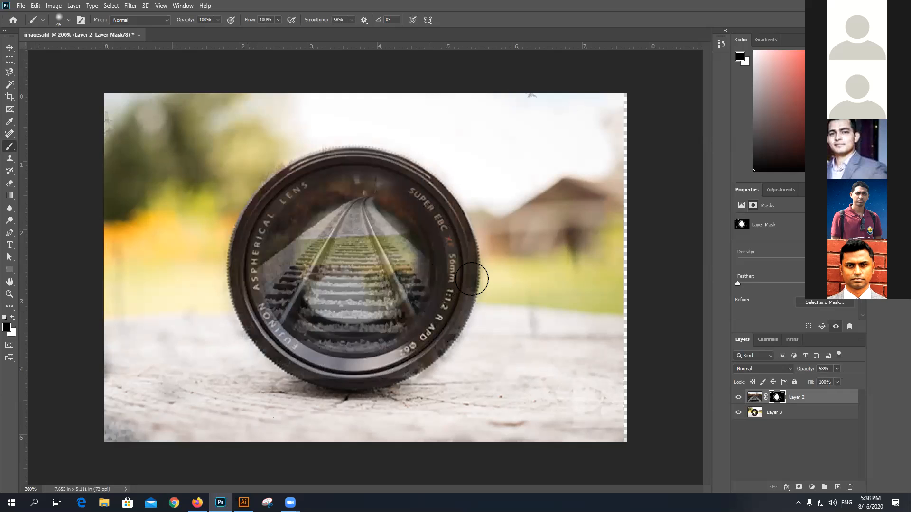
drag(472, 279, 444, 352)
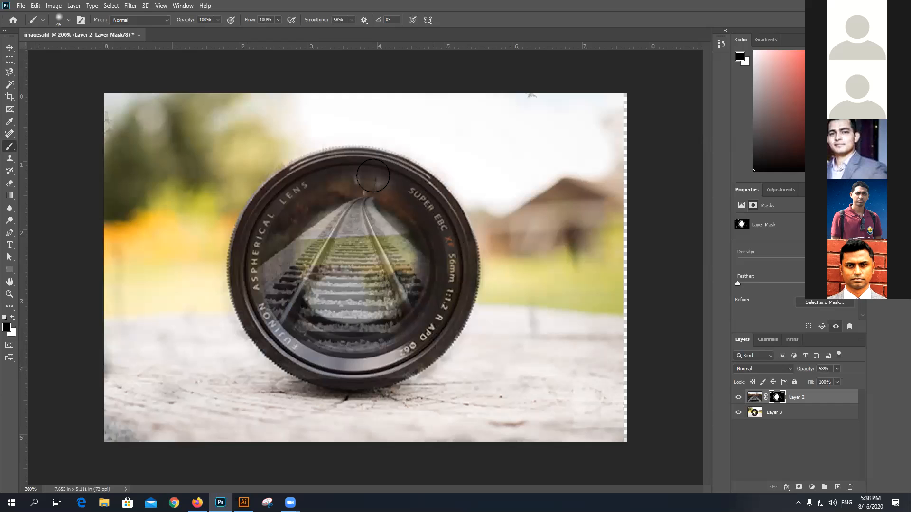
drag(373, 176, 275, 228)
mouse_move(274, 228)
mouse_down()
mouse_move(384, 344)
mouse_move(435, 305)
mouse_up()
drag(435, 304, 252, 246)
Step: Set the railroad layer's opacity to 100% and mask out its leftover patches in the background
click(837, 368)
drag(836, 379, 860, 380)
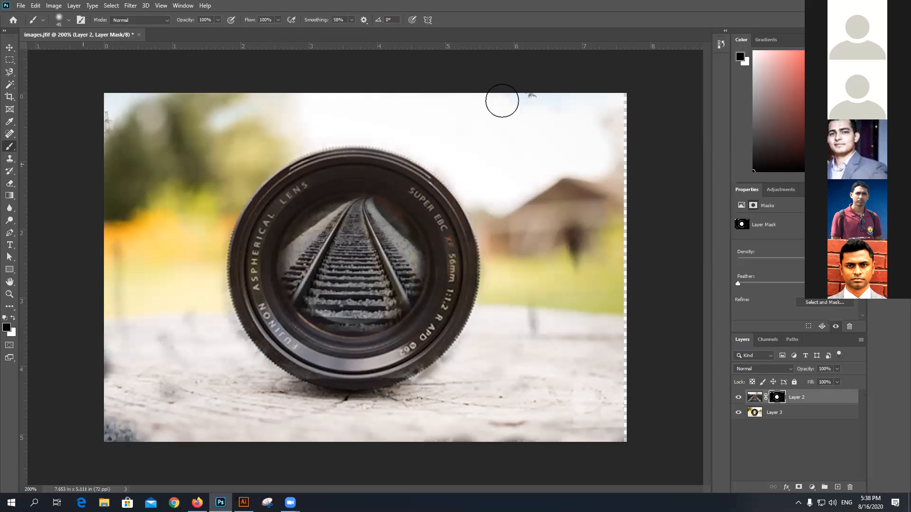
mouse_move(579, 385)
mouse_down()
mouse_move(344, 445)
mouse_move(60, 414)
mouse_move(117, 421)
mouse_move(110, 350)
mouse_move(133, 325)
mouse_move(182, 415)
mouse_move(189, 409)
mouse_move(165, 259)
mouse_move(262, 361)
mouse_move(204, 284)
mouse_move(236, 333)
mouse_move(288, 371)
mouse_move(383, 389)
mouse_move(434, 364)
mouse_move(476, 276)
mouse_move(475, 239)
mouse_move(444, 187)
mouse_move(409, 163)
mouse_move(347, 160)
mouse_move(244, 191)
mouse_move(298, 157)
mouse_move(419, 154)
mouse_move(481, 319)
mouse_up()
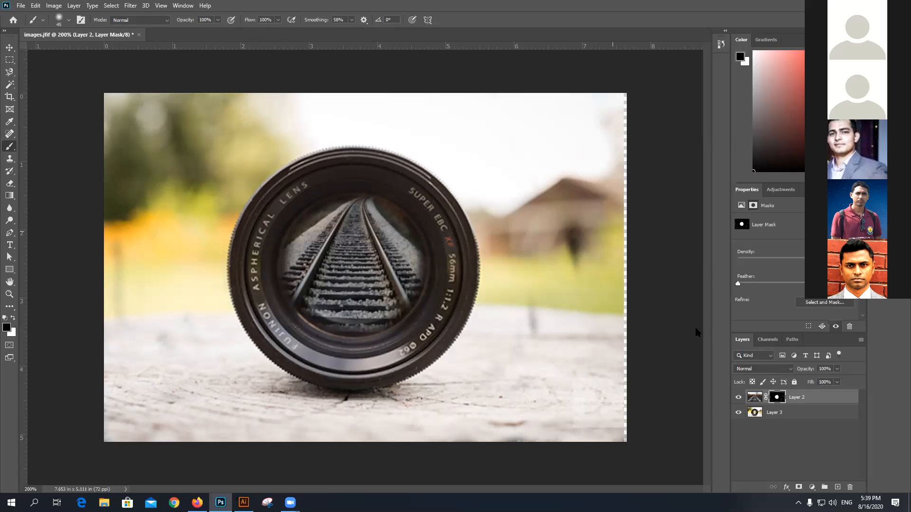
Step: Select the lens layer and nudge it slightly to the right with the Move tool
click(789, 416)
key(x)
click(10, 48)
key(Right)
key(Right)
key(Right)
key(Left)
key(Left)
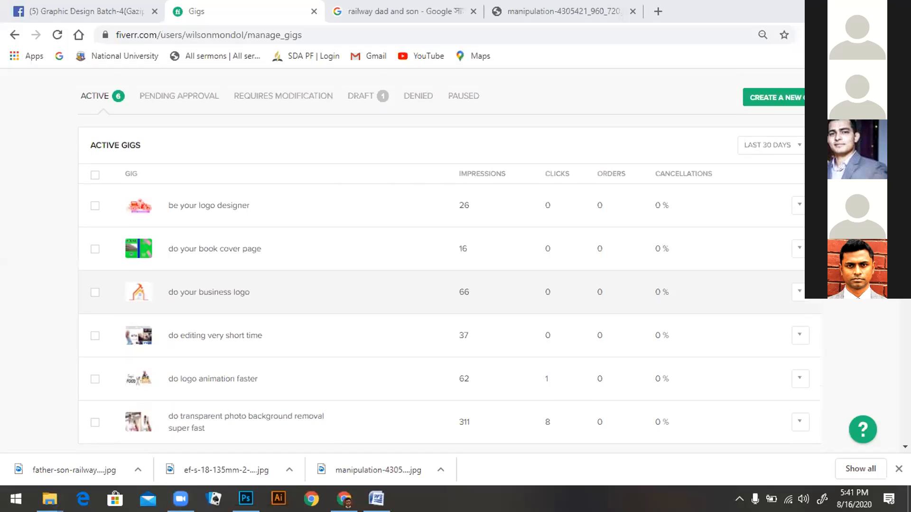
Step: Switch to the Fiverr Gigs page in the browser and review the statistics of the active gigs
scroll(471, 304, down, 2)
right_click(473, 305)
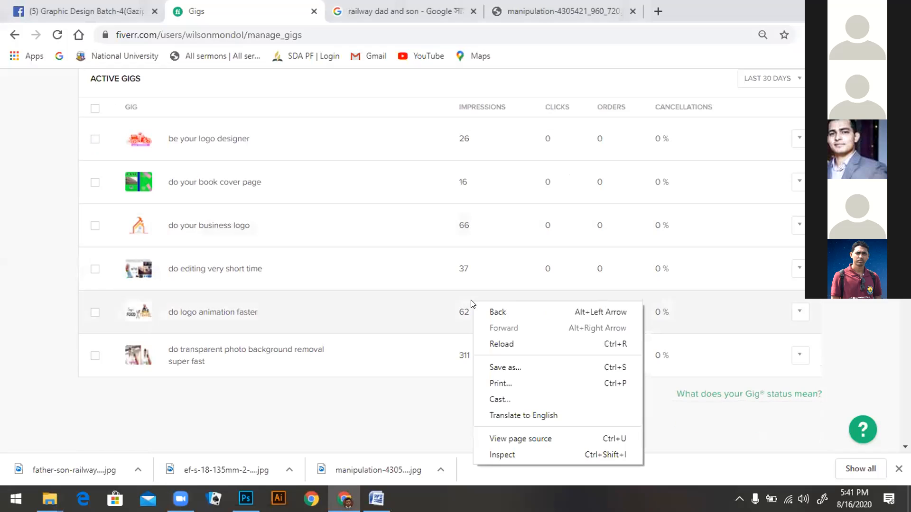
click(112, 399)
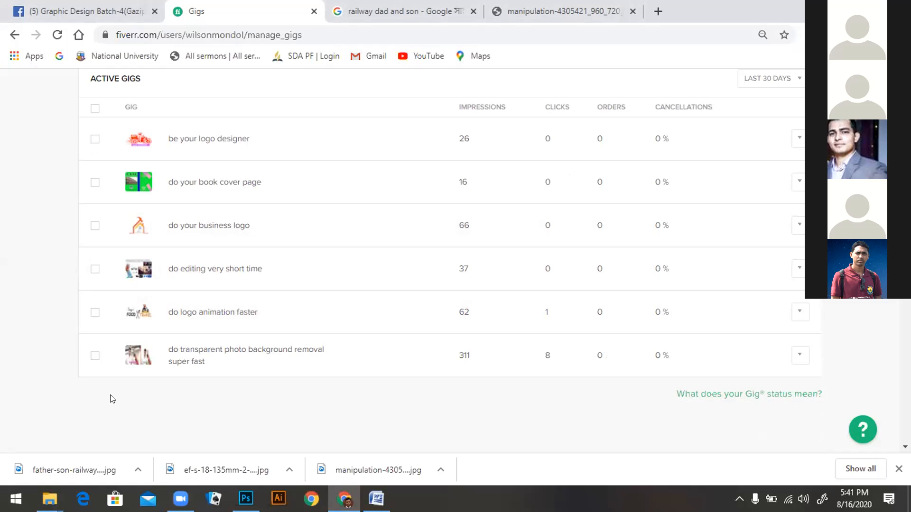
scroll(119, 324, up, 2)
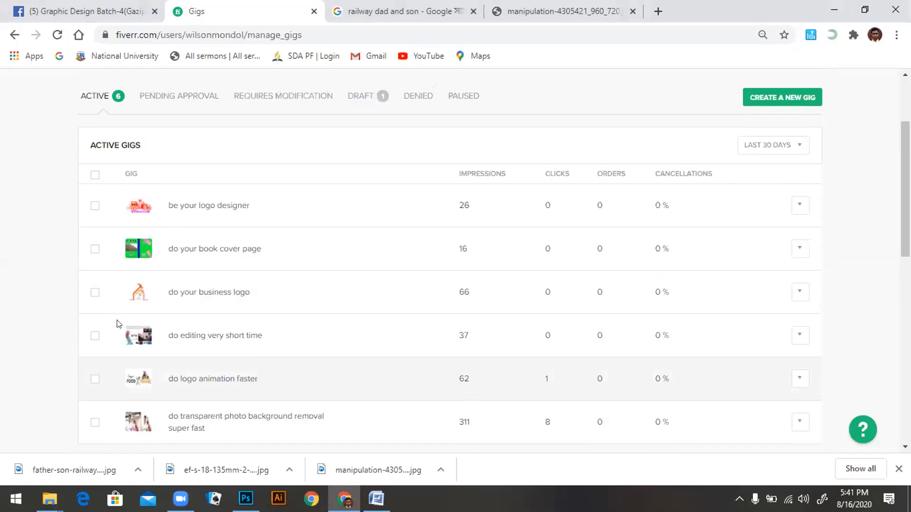
scroll(120, 322, down, 2)
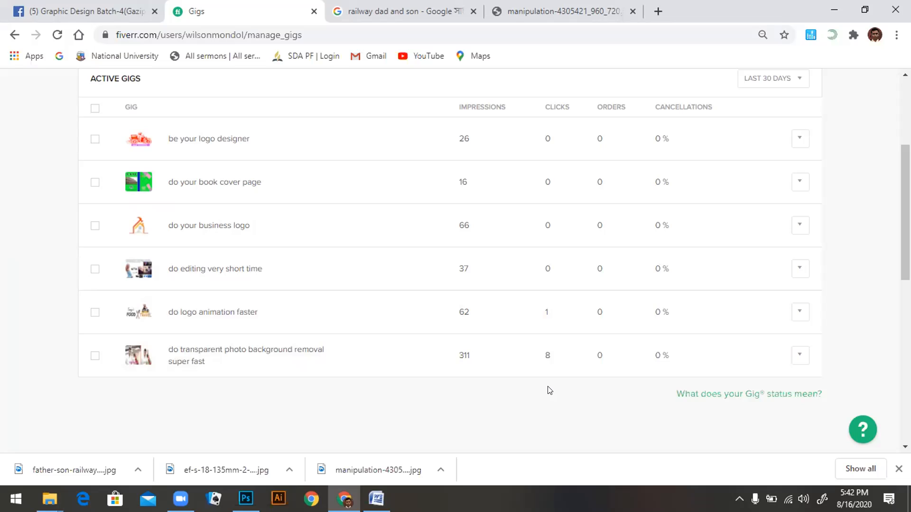
scroll(688, 337, up, 2)
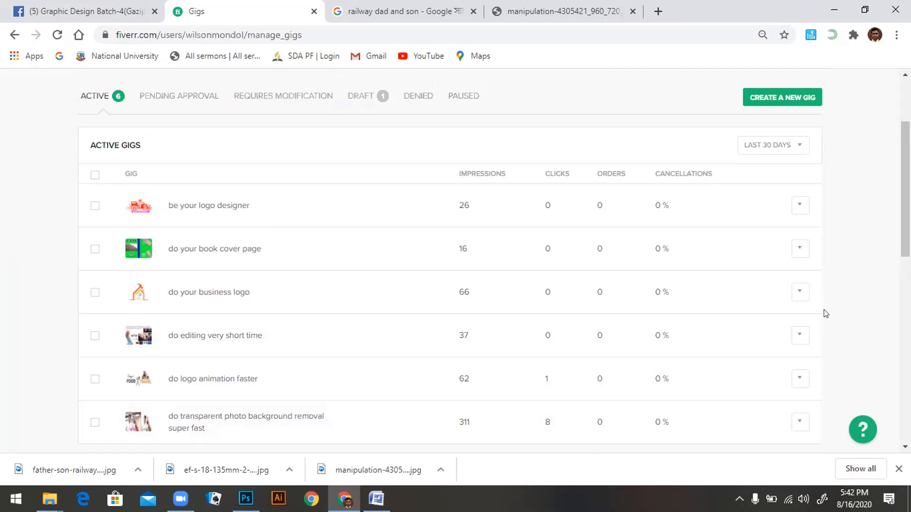
Step: Delete the draft gig "do online class ppt file" and return to the list of active gigs
click(358, 101)
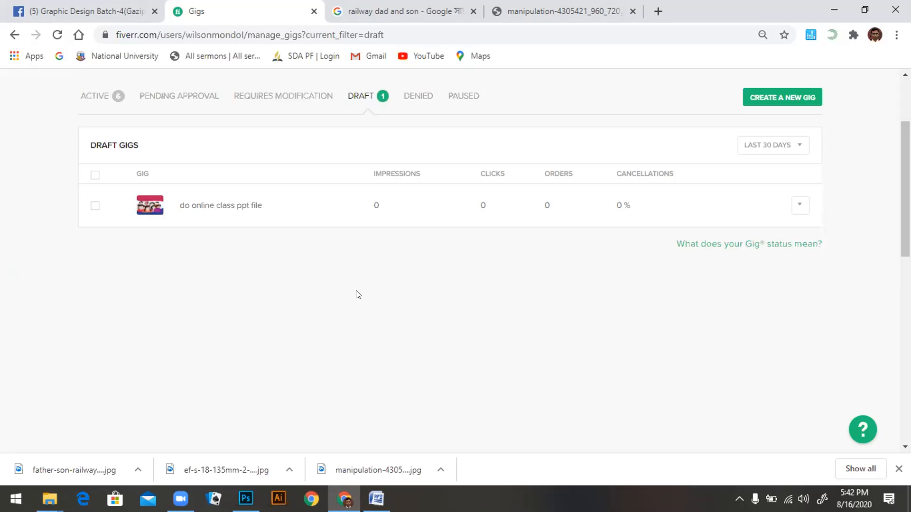
click(94, 206)
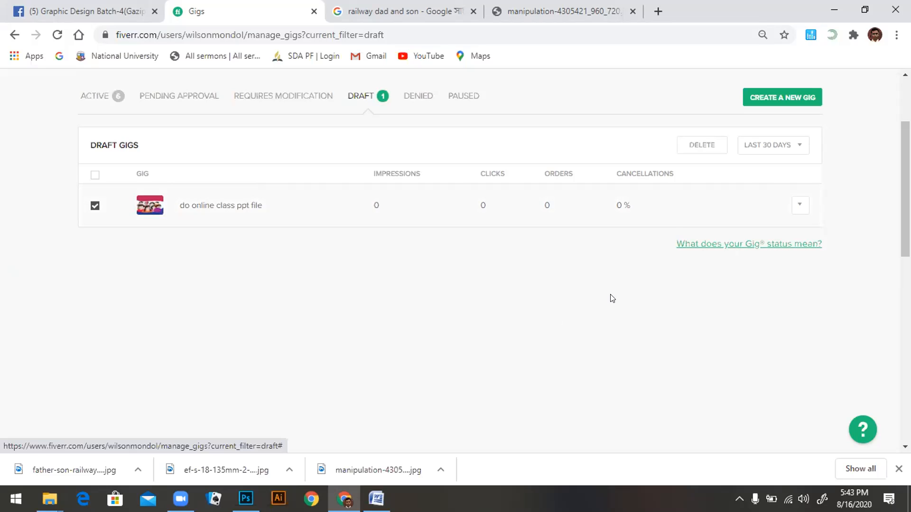
click(701, 141)
click(519, 110)
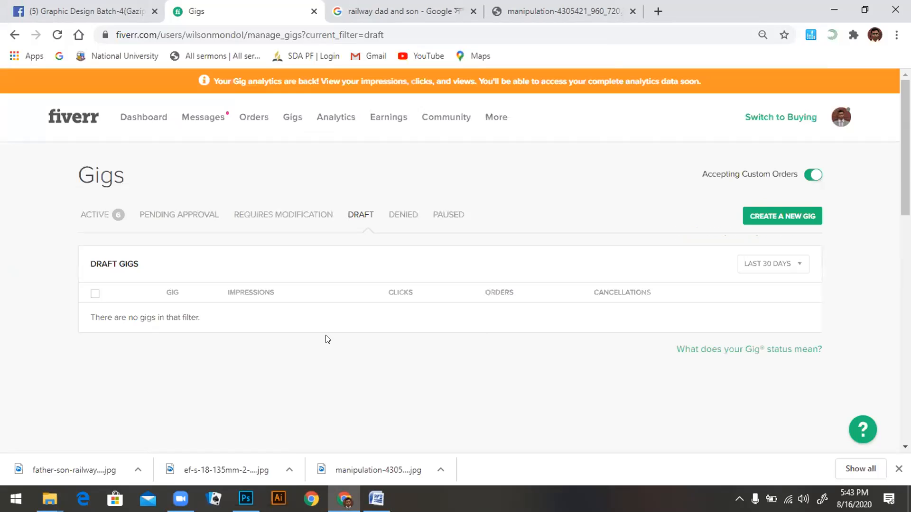
click(99, 217)
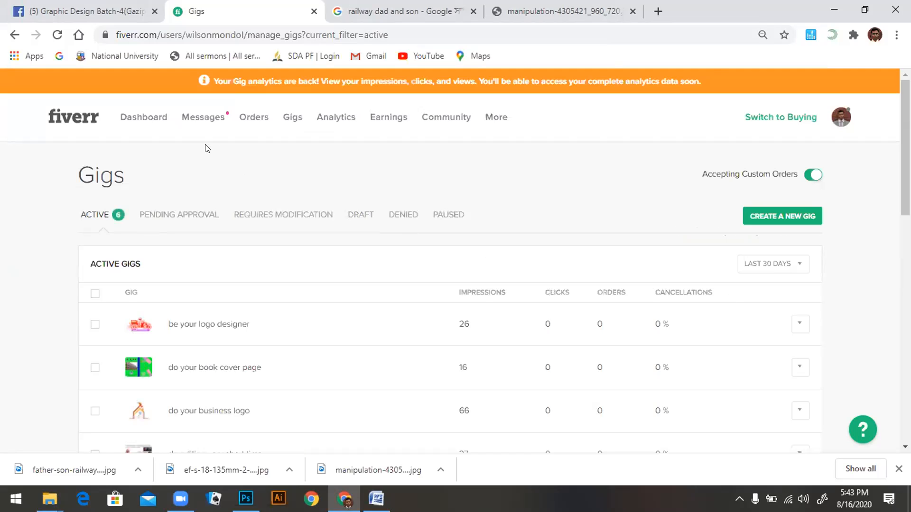
Step: Open the "Congrats on your new Gig!" notification and look through the offered Fiverr Learn courses
mouse_move(207, 123)
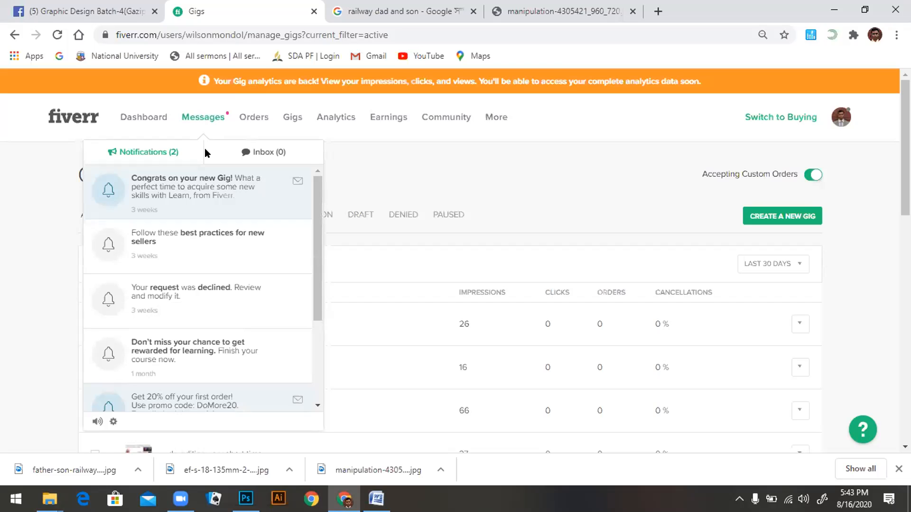
click(205, 184)
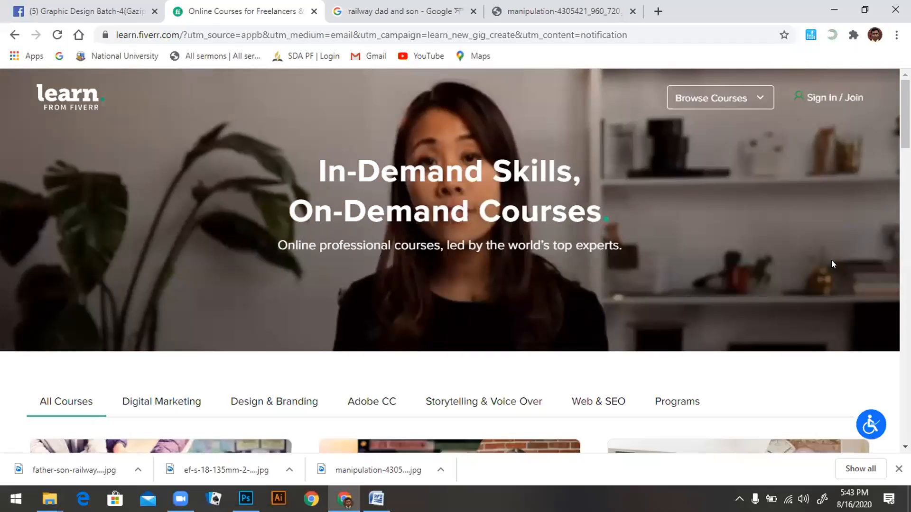
scroll(831, 264, down, 15)
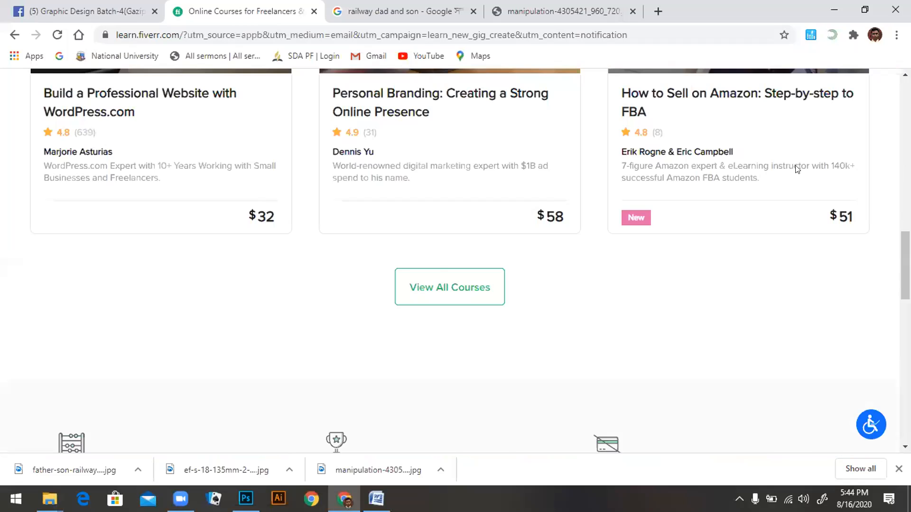
scroll(793, 430, up, 10)
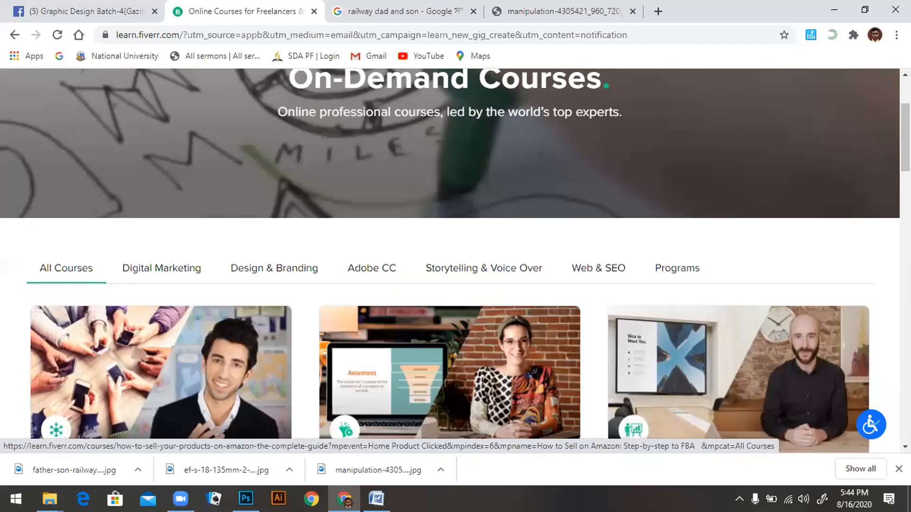
scroll(781, 158, up, 3)
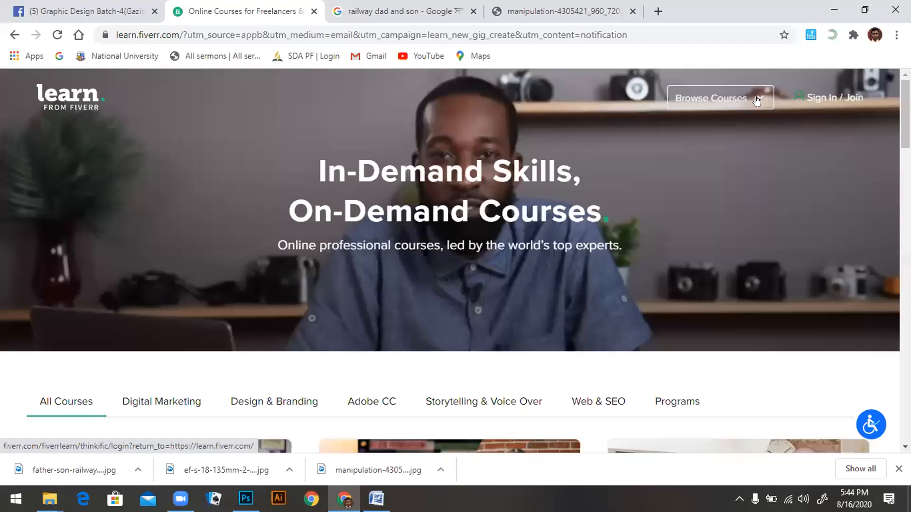
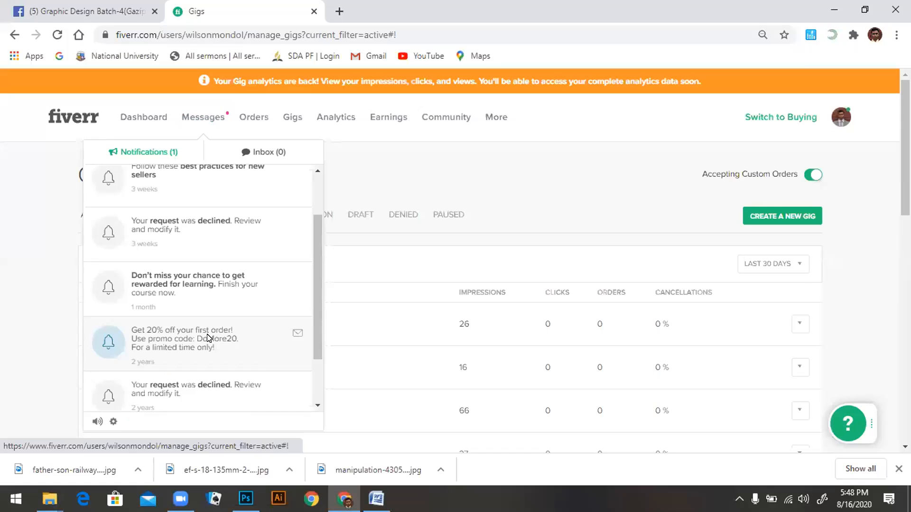
Step: Read through the Fiverr notifications list and open the "Get 20% off your first order!" notification
scroll(208, 338, down, 1)
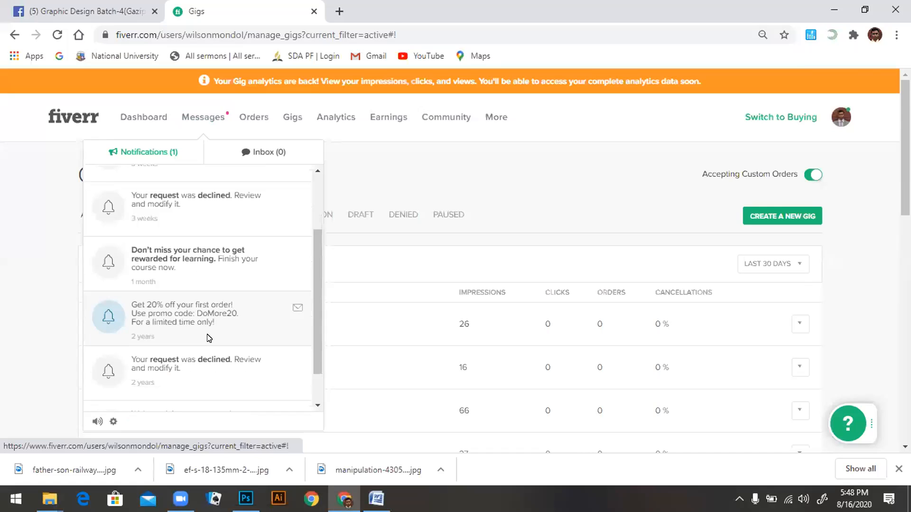
scroll(209, 337, down, 1)
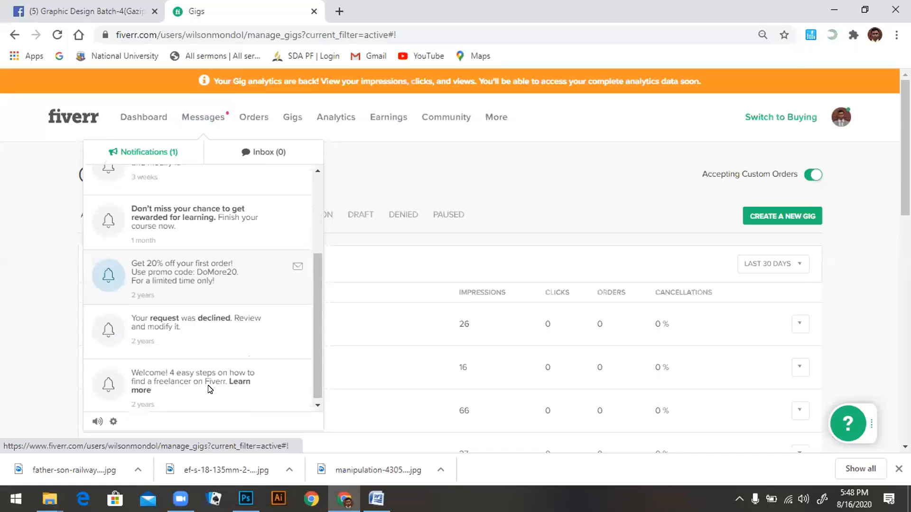
scroll(209, 386, down, 1)
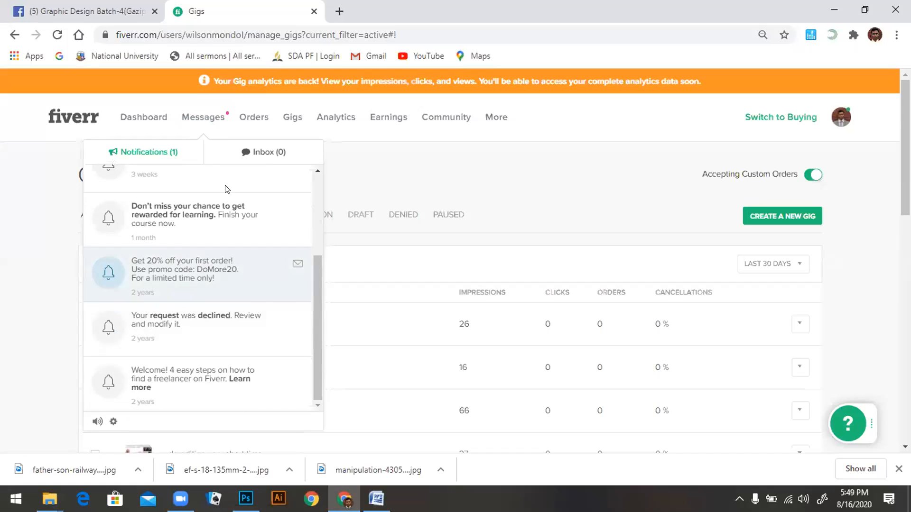
scroll(224, 186, up, 3)
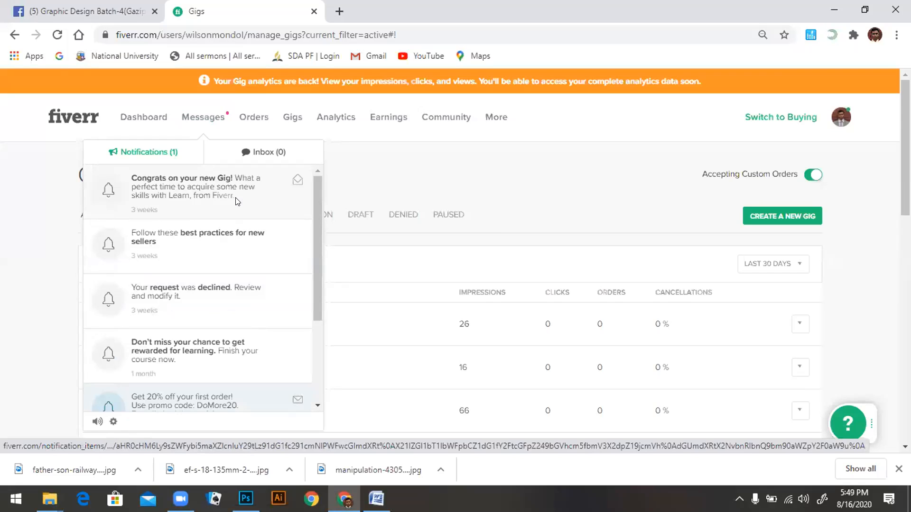
scroll(236, 202, down, 3)
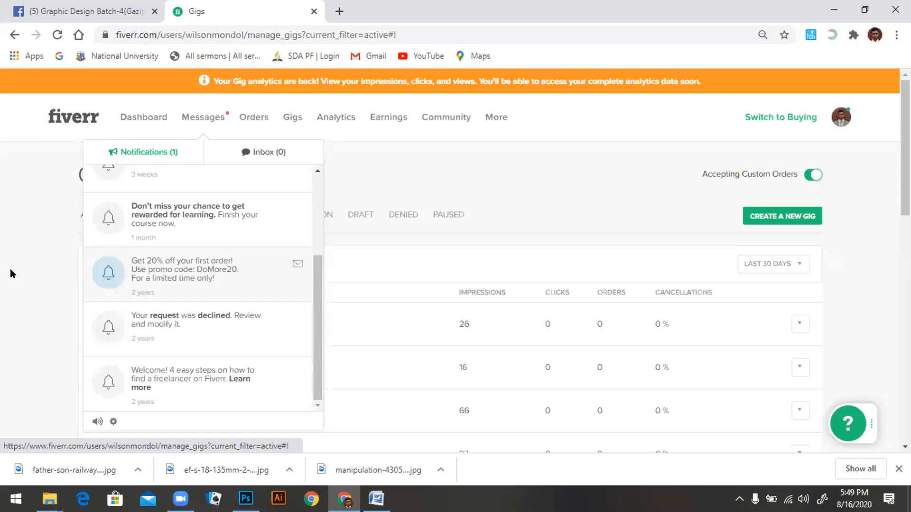
scroll(143, 280, down, 3)
scroll(157, 275, up, 3)
click(159, 276)
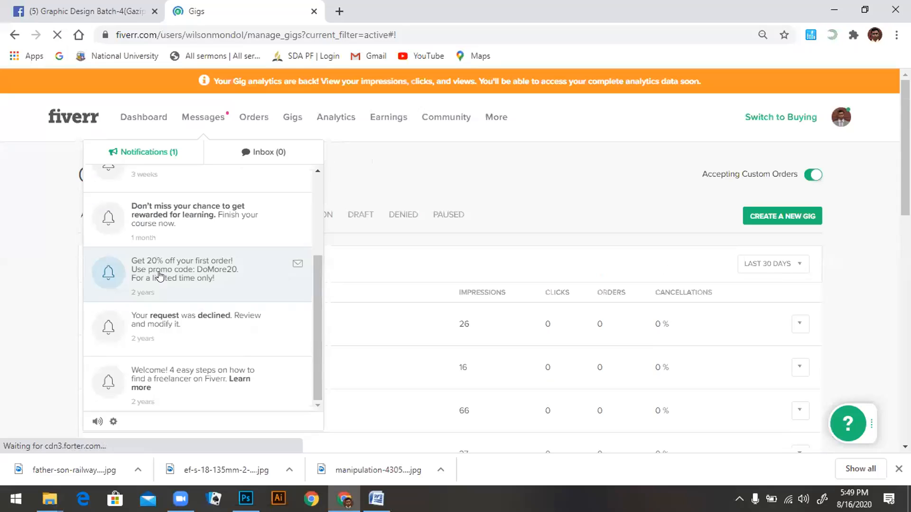
Step: Look over the list of active gigs and open the Orders page to check the priority orders
scroll(268, 155, down, 1)
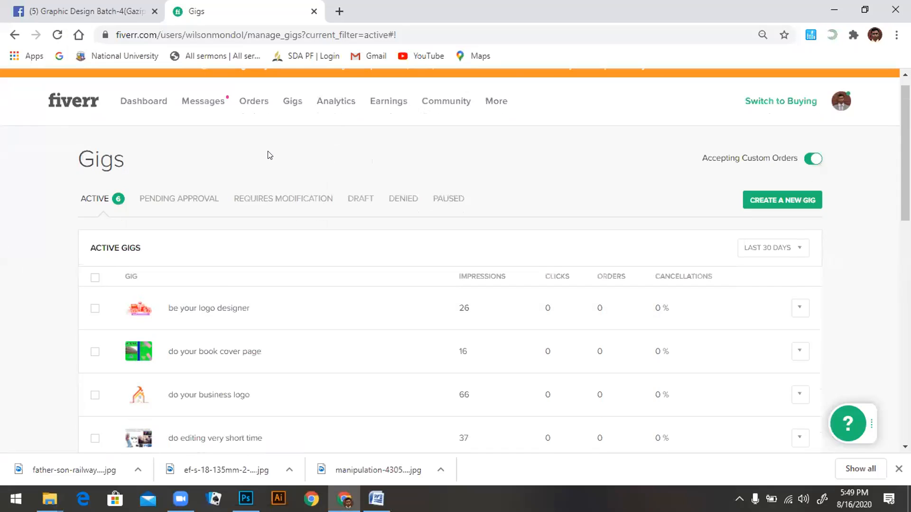
scroll(165, 153, down, 2)
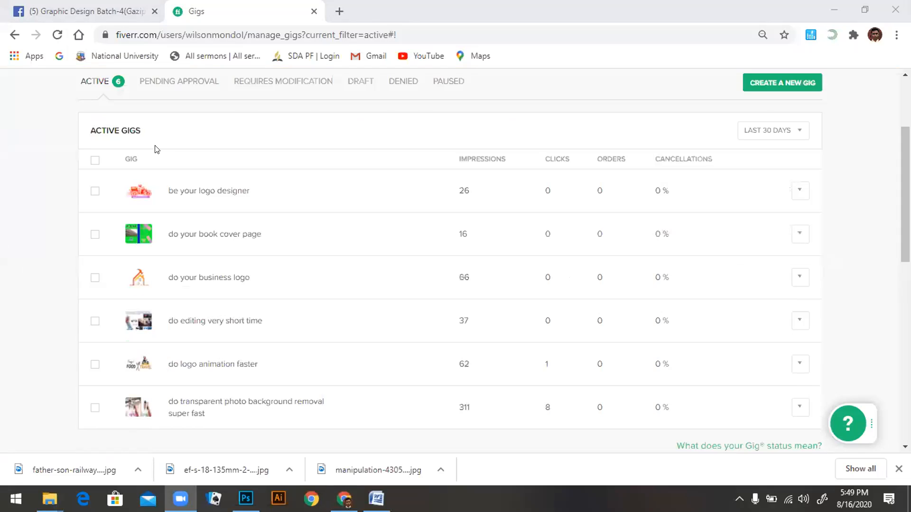
scroll(157, 149, up, 3)
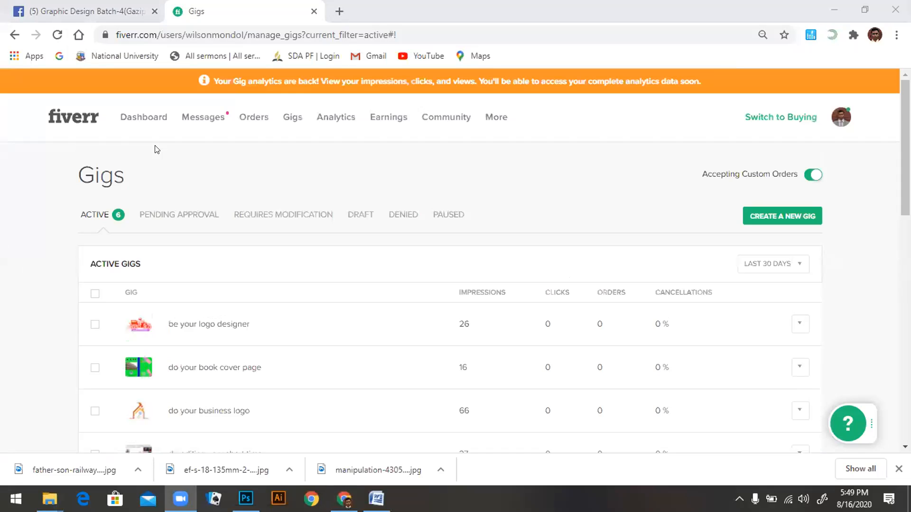
click(156, 149)
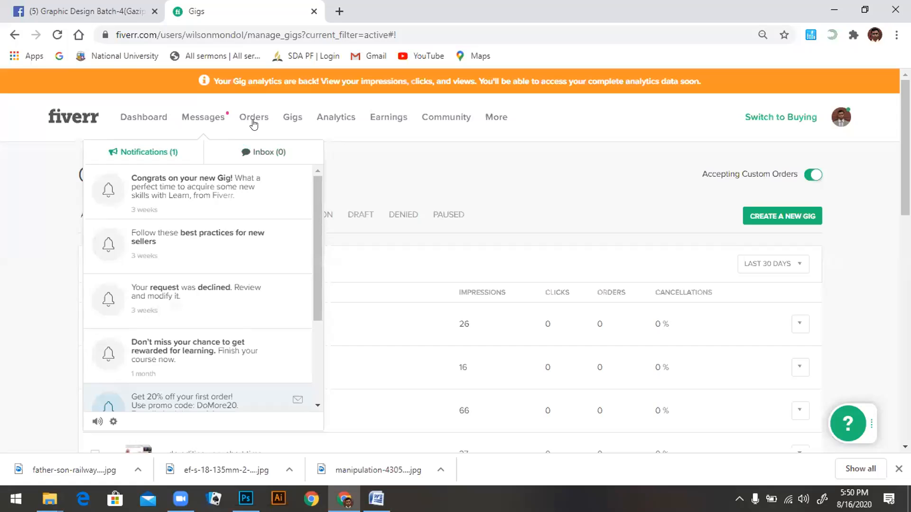
click(269, 121)
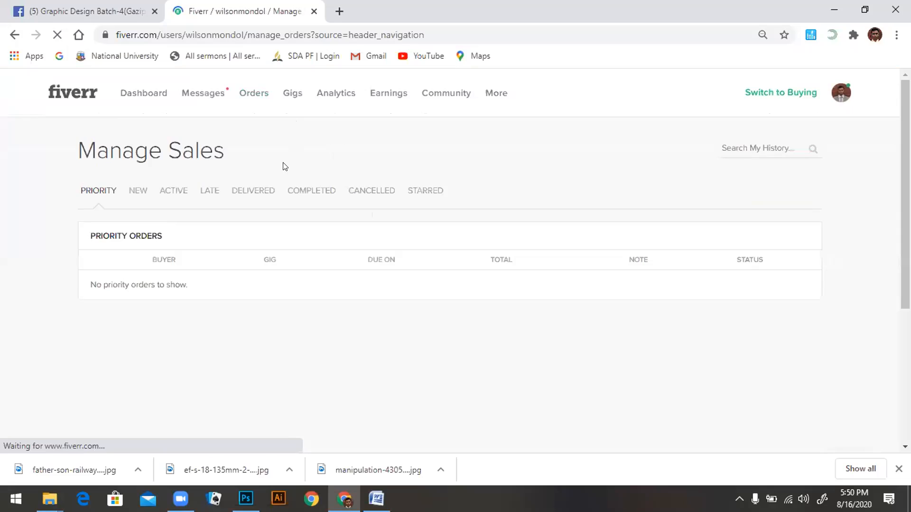
Step: Return to the Gigs page and examine the status, settings and Gig Performance chart of the "be your logo designer" gig
click(294, 93)
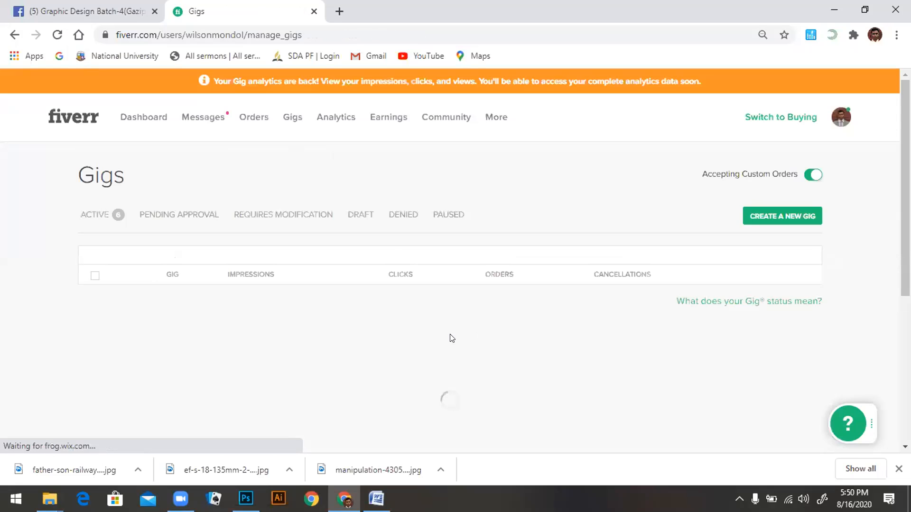
scroll(240, 263, down, 1)
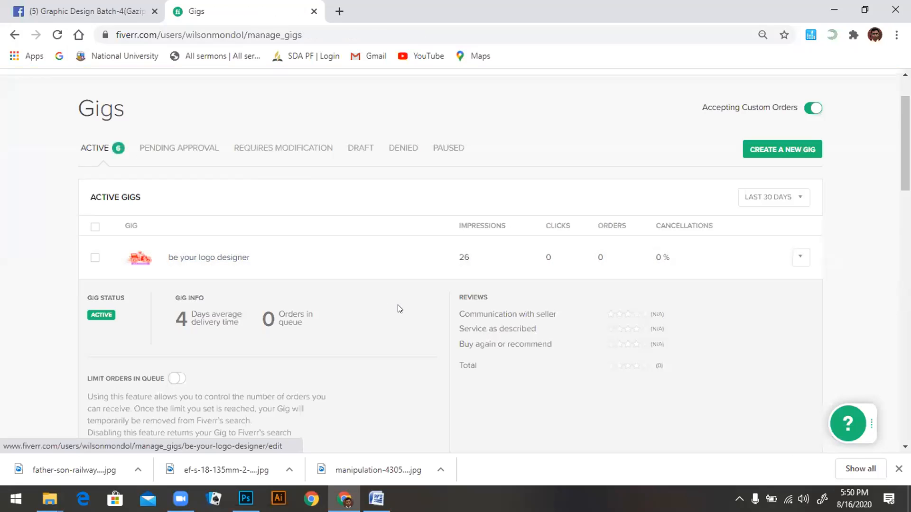
scroll(399, 309, down, 2)
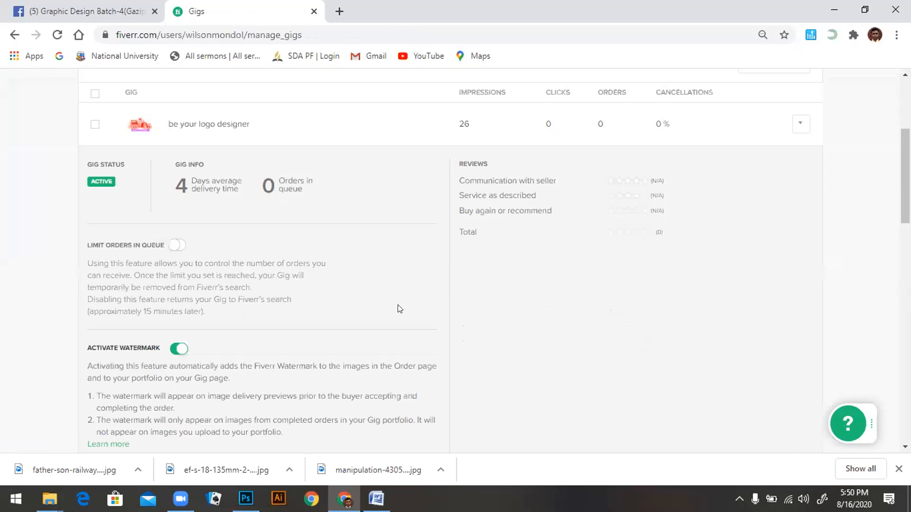
scroll(400, 305, down, 4)
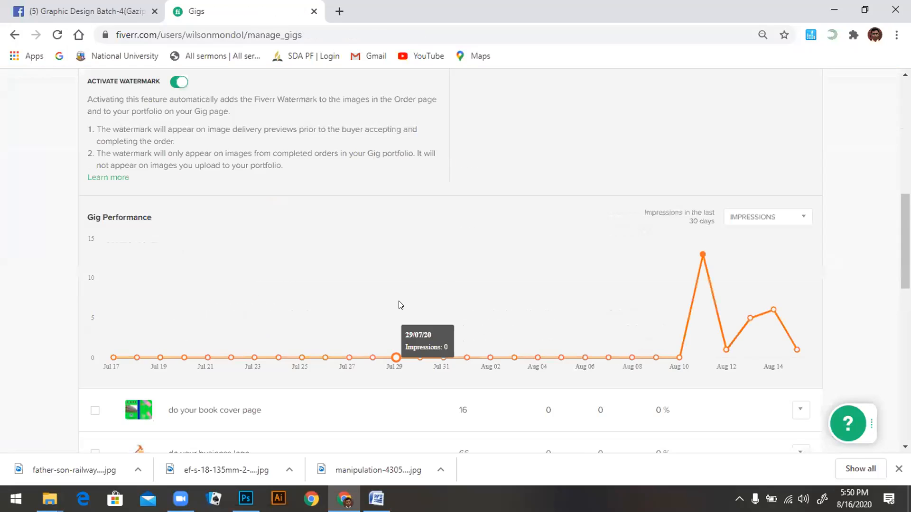
scroll(529, 315, down, 3)
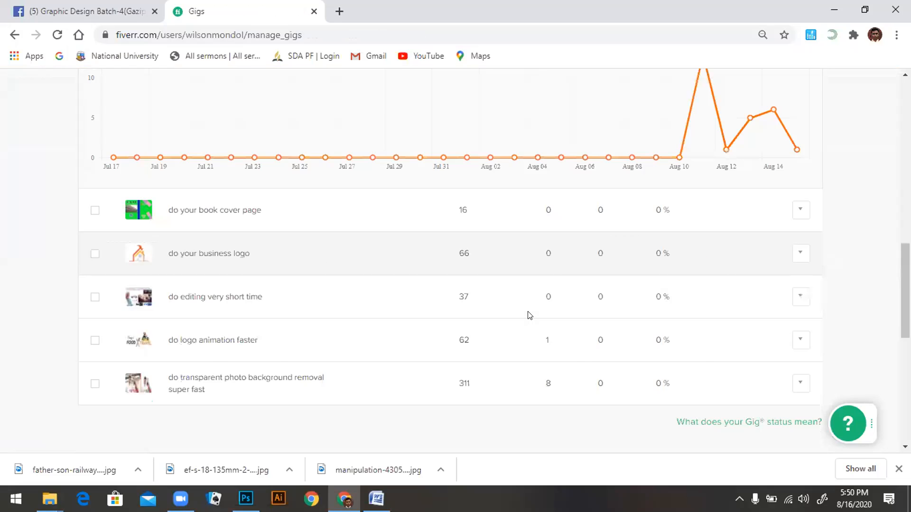
scroll(530, 316, down, 6)
scroll(156, 135, up, 15)
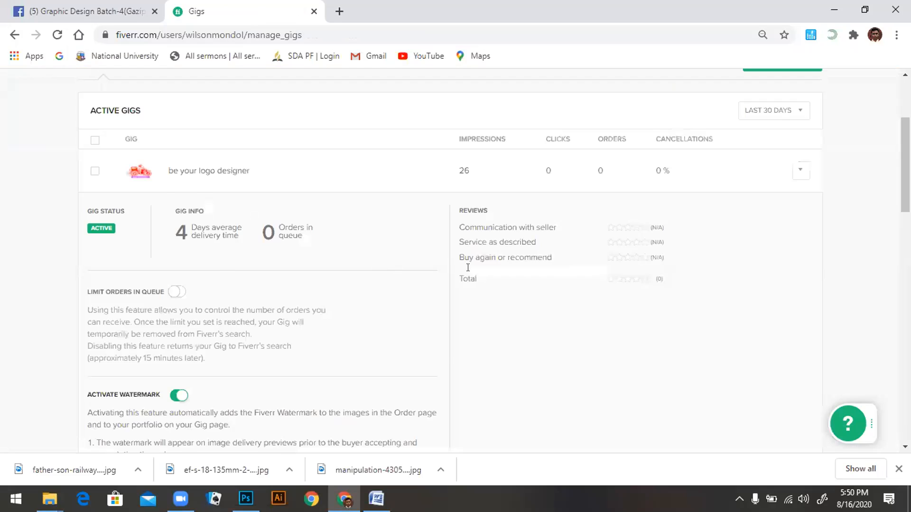
scroll(467, 268, up, 3)
Step: Open the seller dashboard and review its profile figures, seller tips and course offers
key(alt+Left)
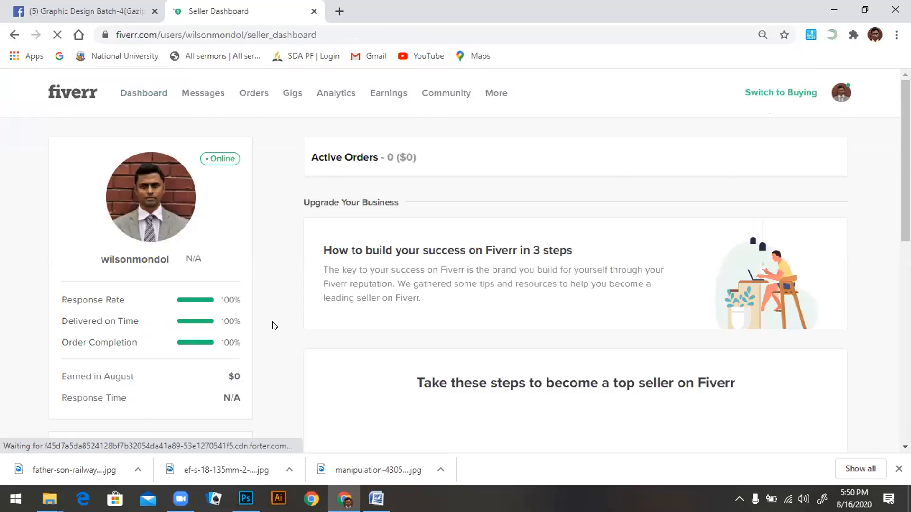
scroll(319, 311, down, 5)
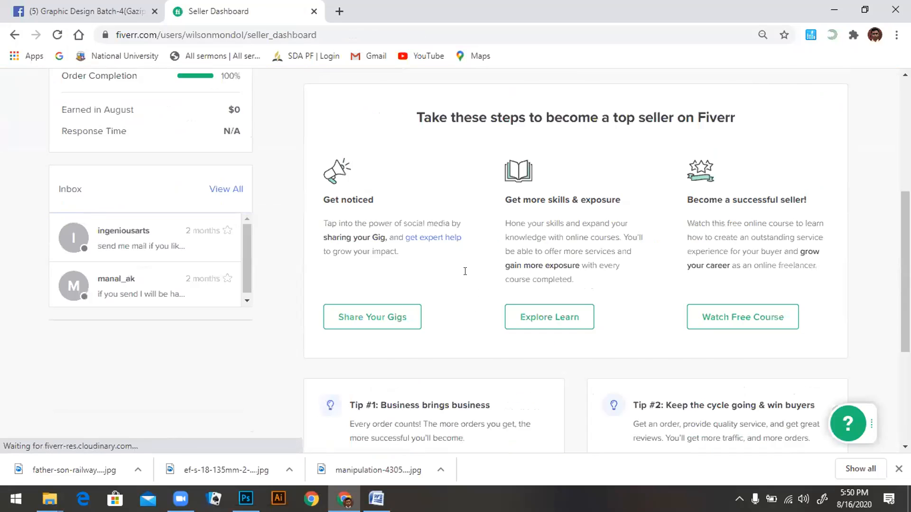
scroll(465, 271, down, 3)
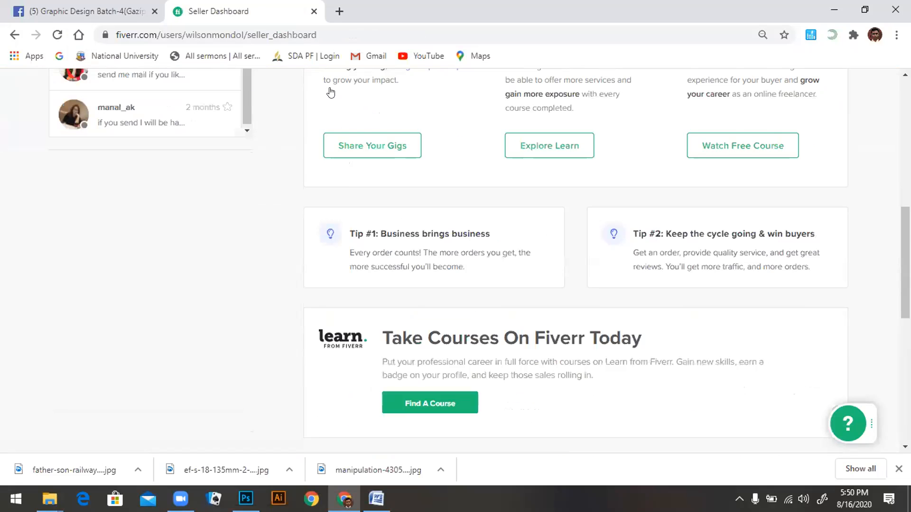
scroll(365, 97, down, 6)
scroll(353, 95, up, 3)
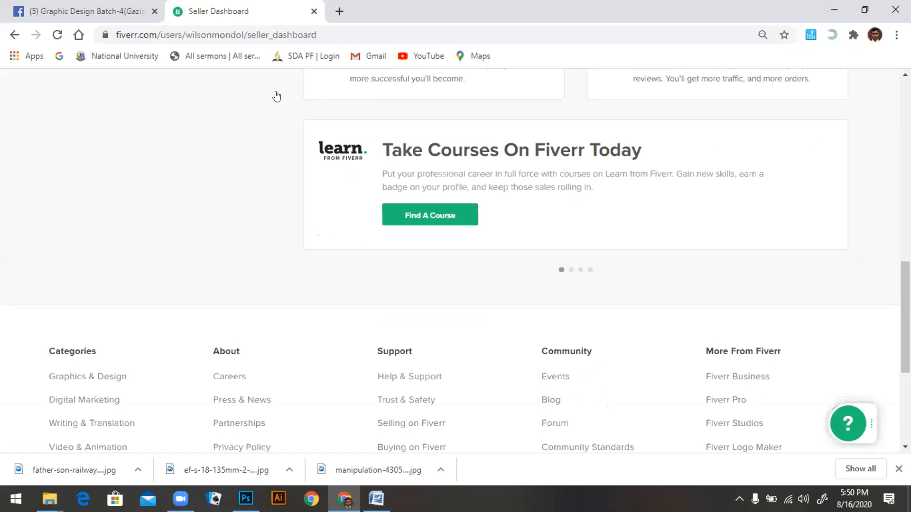
scroll(295, 96, up, 10)
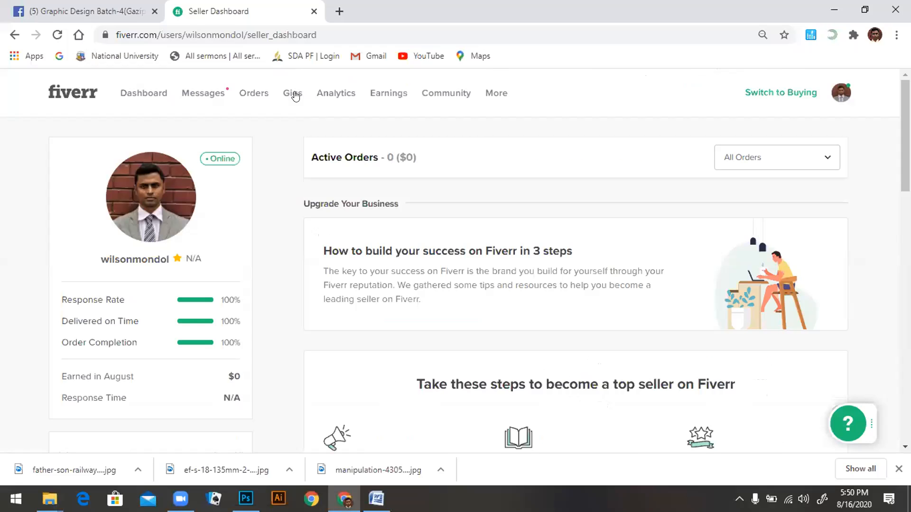
Step: Go to the Gigs page, view the "Viewing Gig Statistics" help article and the help topics, and close the help
click(295, 96)
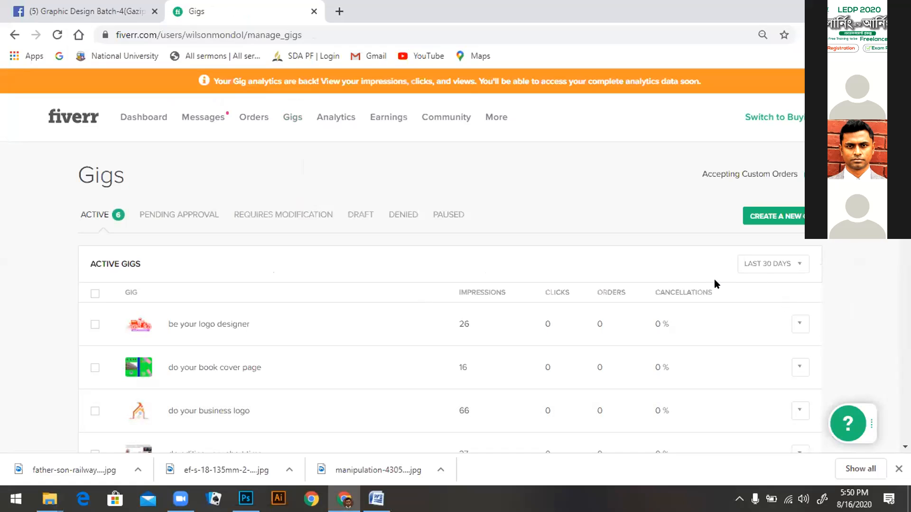
click(709, 314)
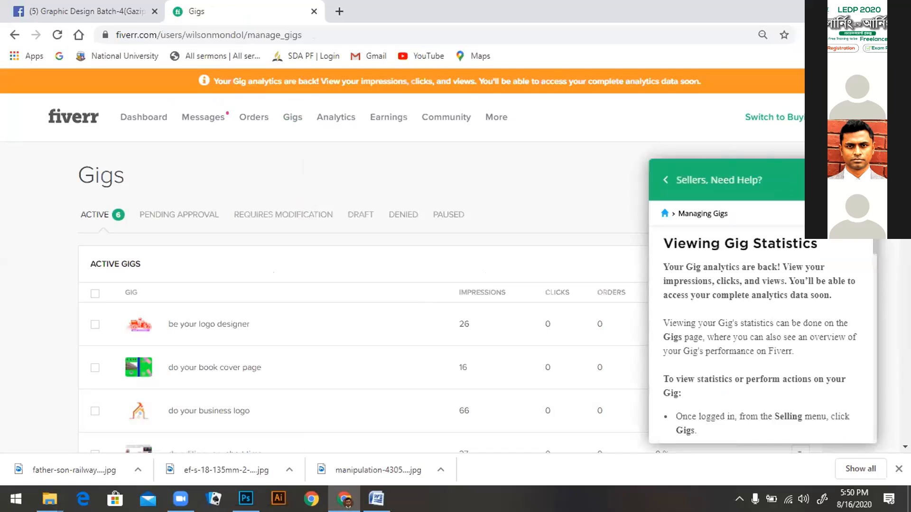
click(665, 179)
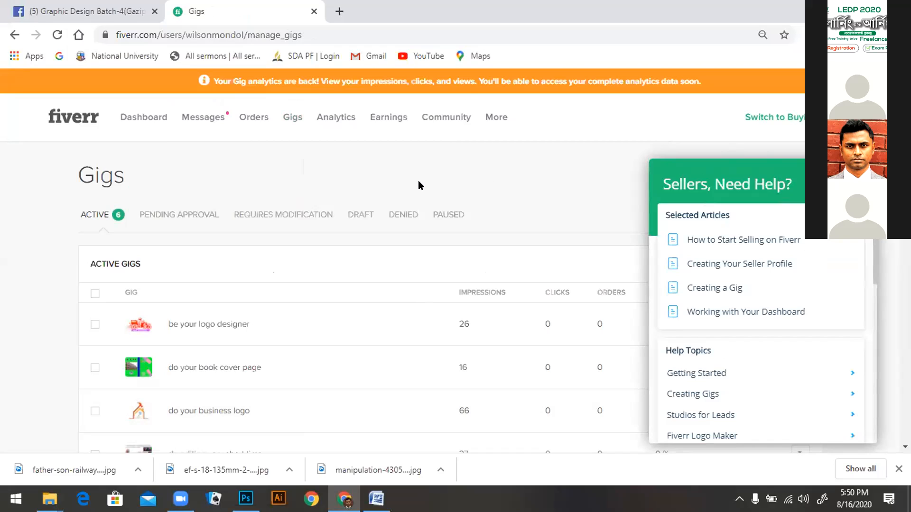
click(342, 176)
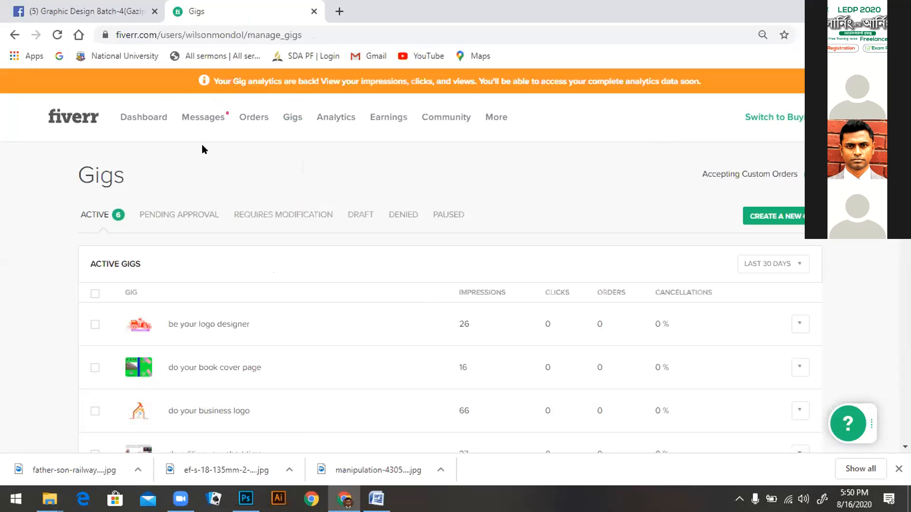
Step: Reopen the "Congrats on your new Gig!" notification and browse the courses on the Fiverr Learn page
mouse_move(203, 117)
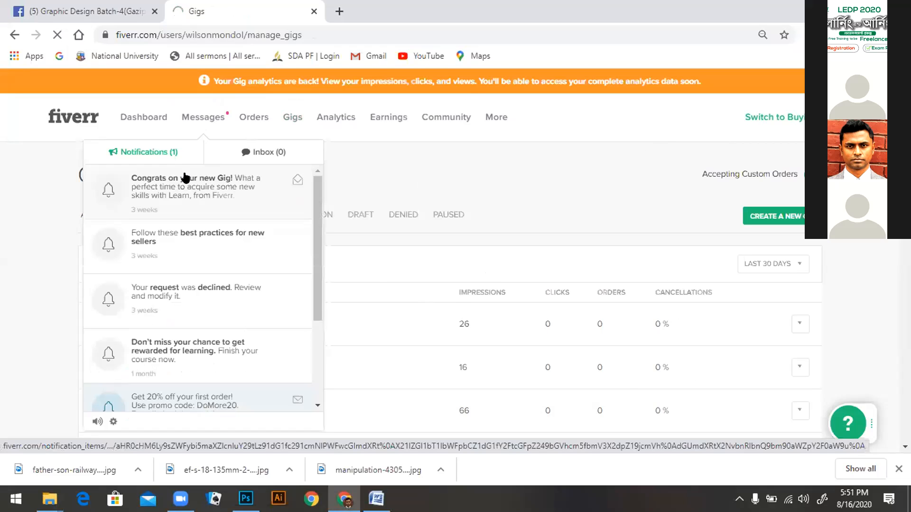
click(142, 204)
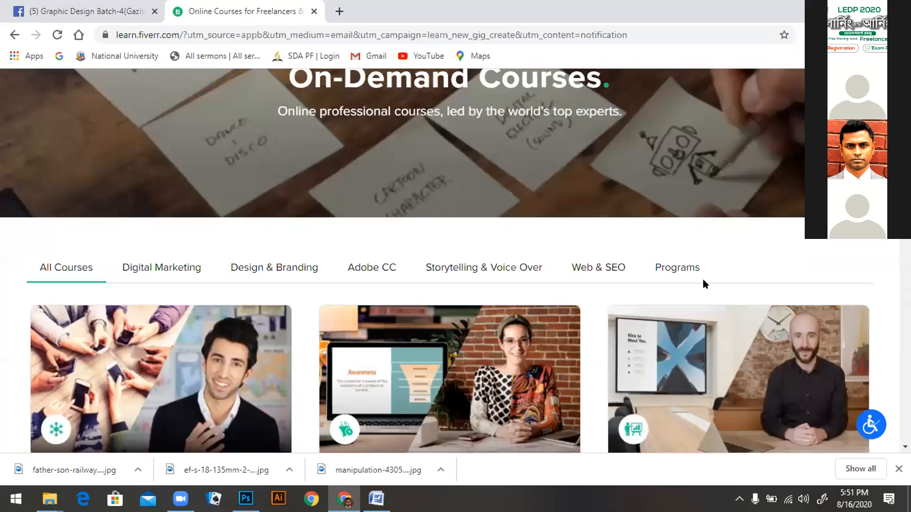
scroll(703, 283, down, 6)
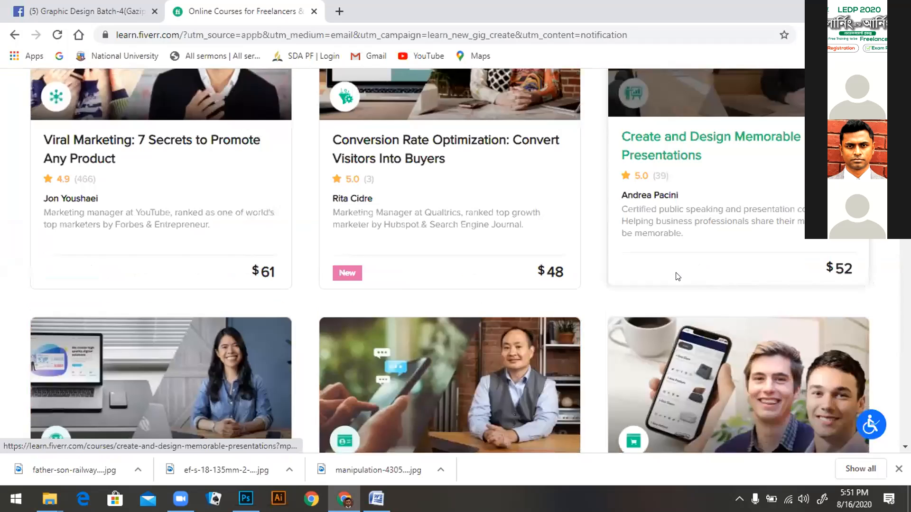
scroll(676, 274, up, 9)
Step: Return to the Gigs page and open Buyer Requests to view the active requests
click(14, 34)
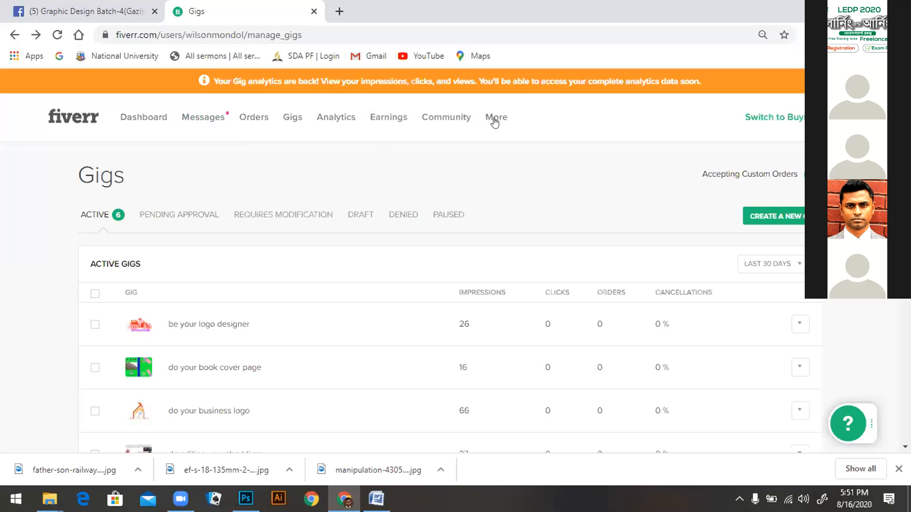
click(496, 122)
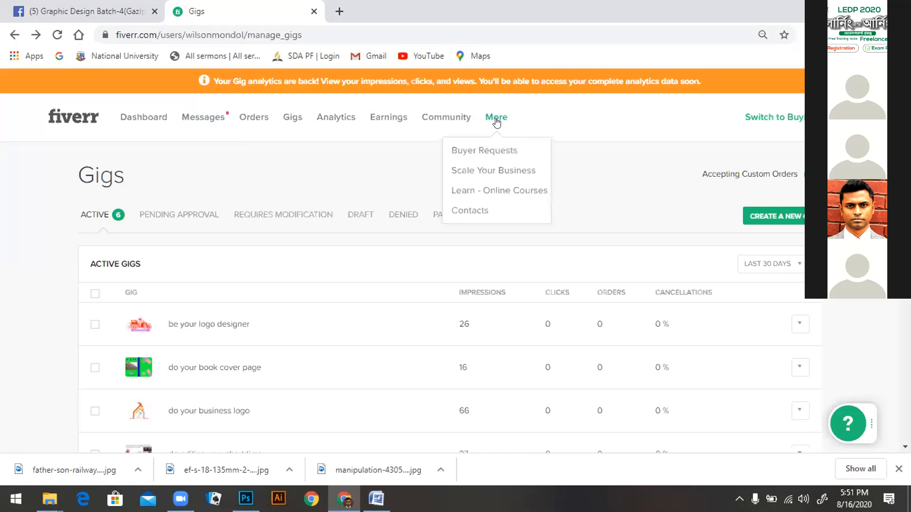
click(497, 151)
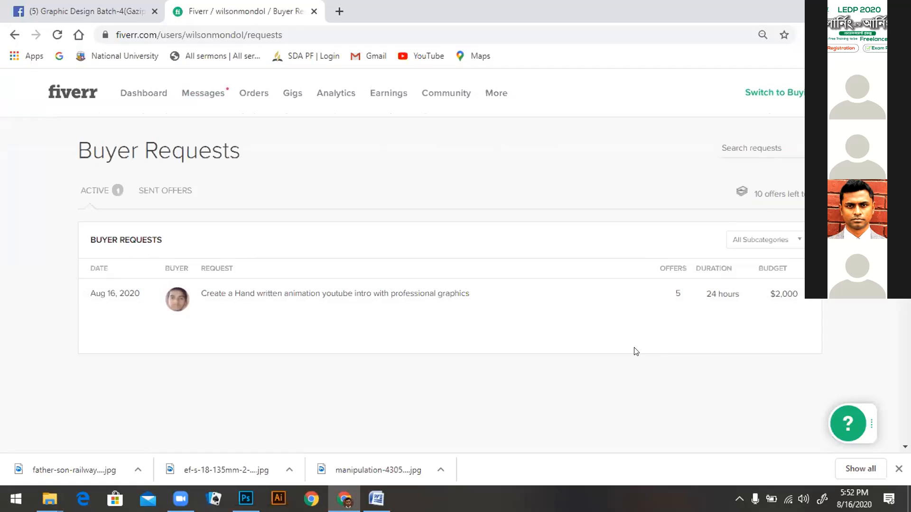
Step: Start an offer for the hand written animation YouTube intro request with the "I will do logo animation faster" gig
scroll(617, 348, down, 1)
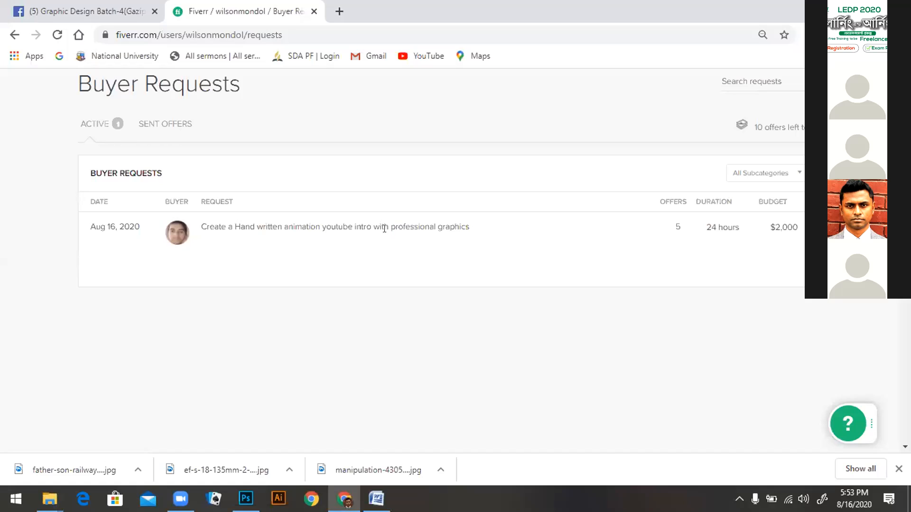
mouse_move(775, 264)
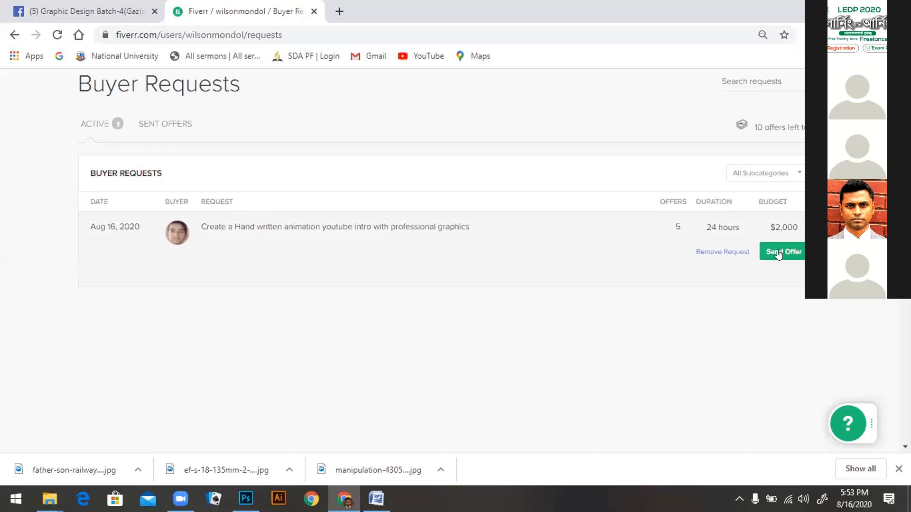
click(778, 254)
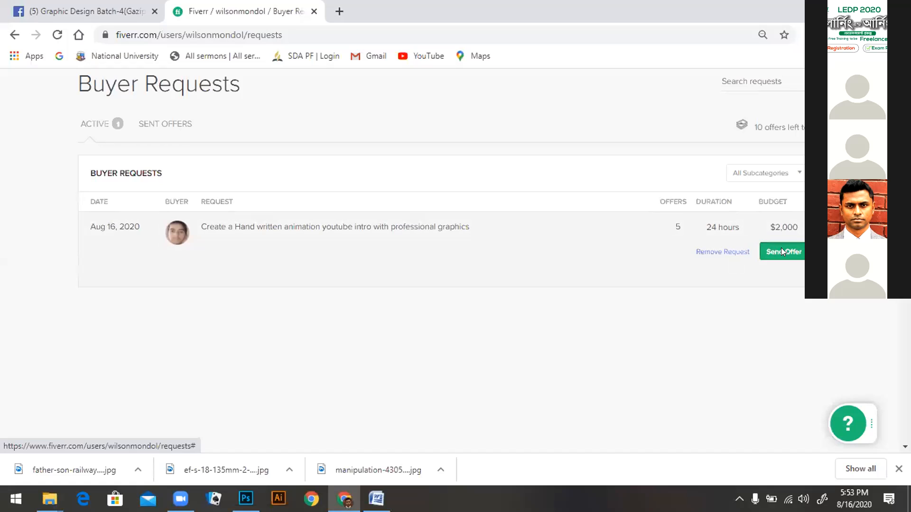
click(781, 249)
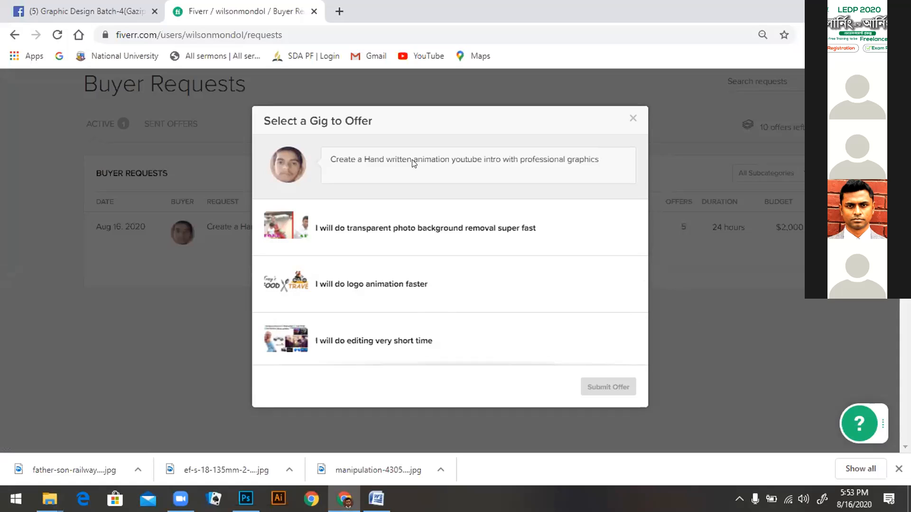
drag(433, 144, 329, 121)
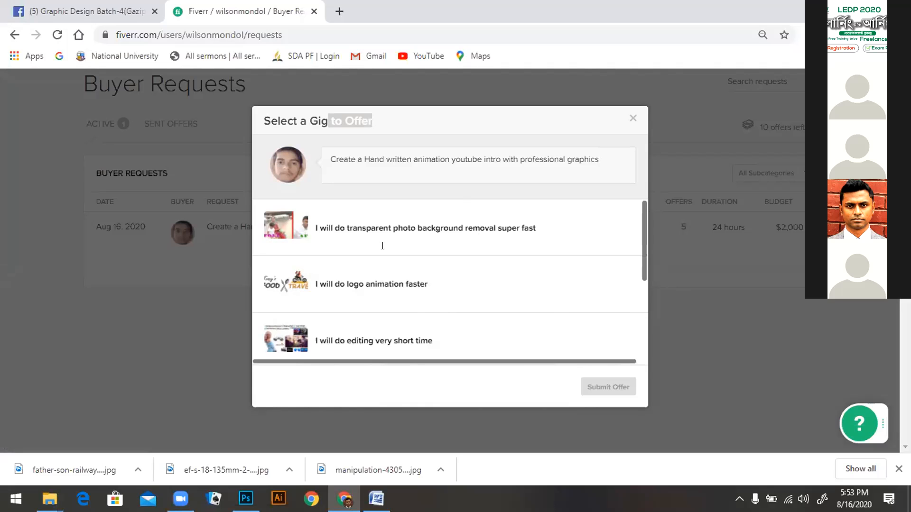
click(470, 264)
scroll(784, 237, down, 5)
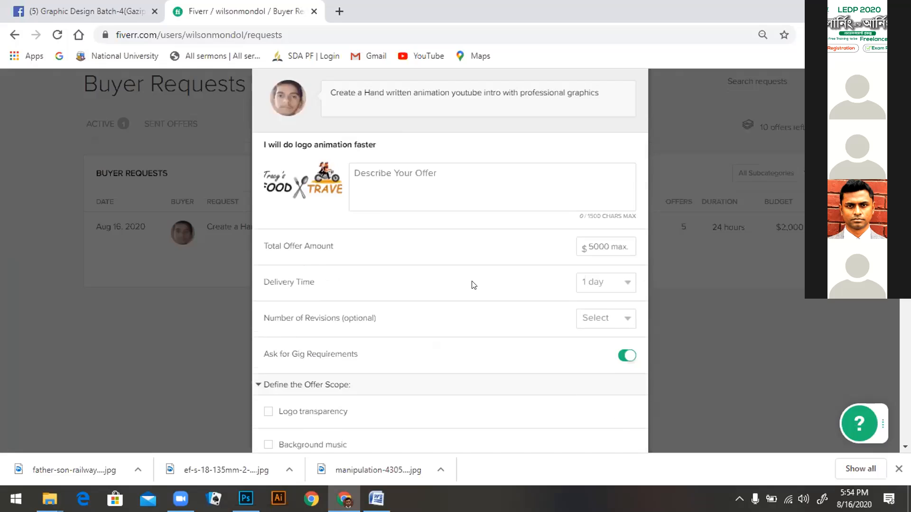
scroll(784, 237, up, 5)
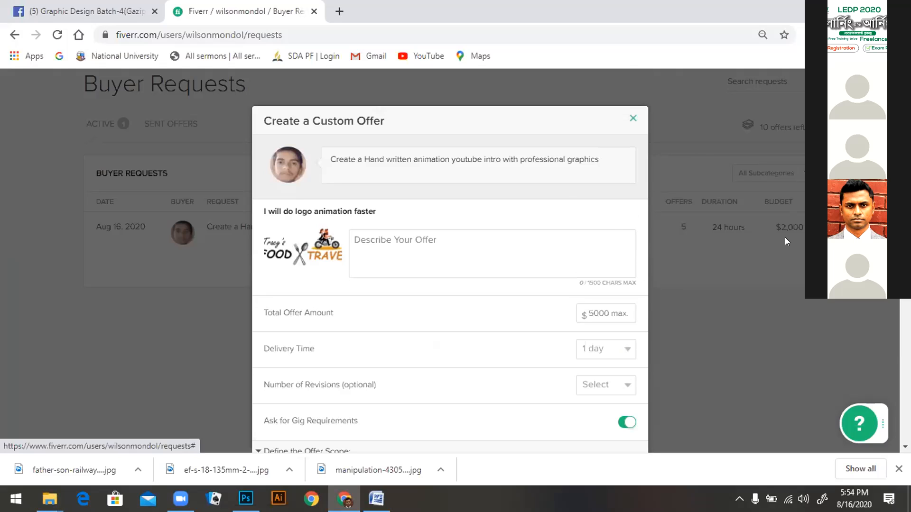
click(784, 237)
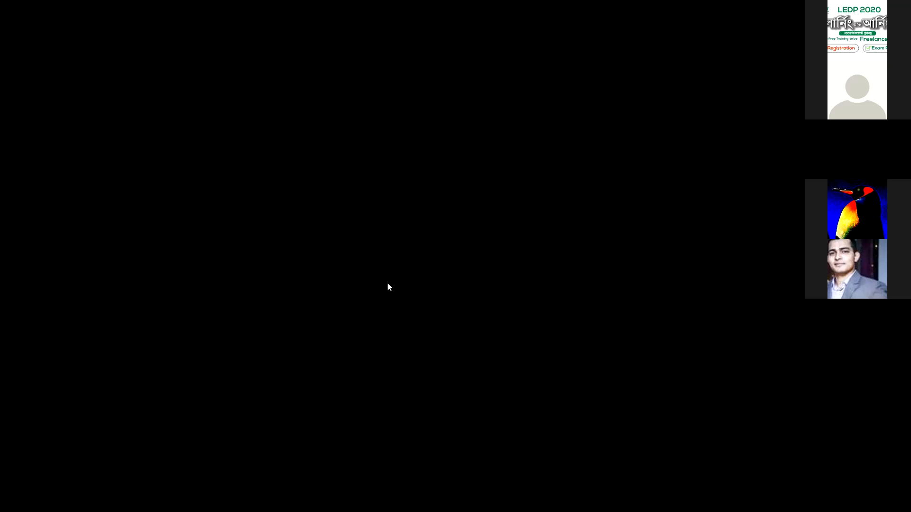
Step: Describe the offer as "Hello, I can provide you Hand written animation youtube intro with professional graphics"
click(401, 247)
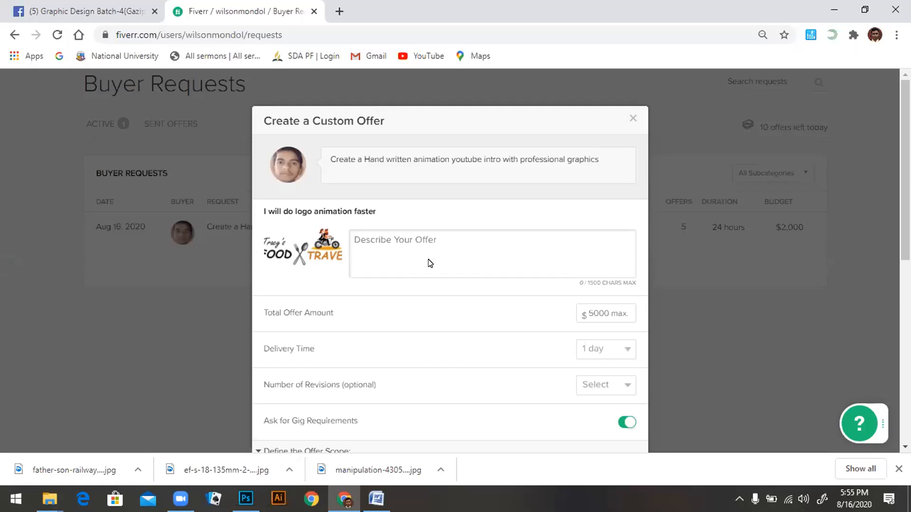
text(Hello )
text( I can prov)
key(BackSpace)
text(vide you )
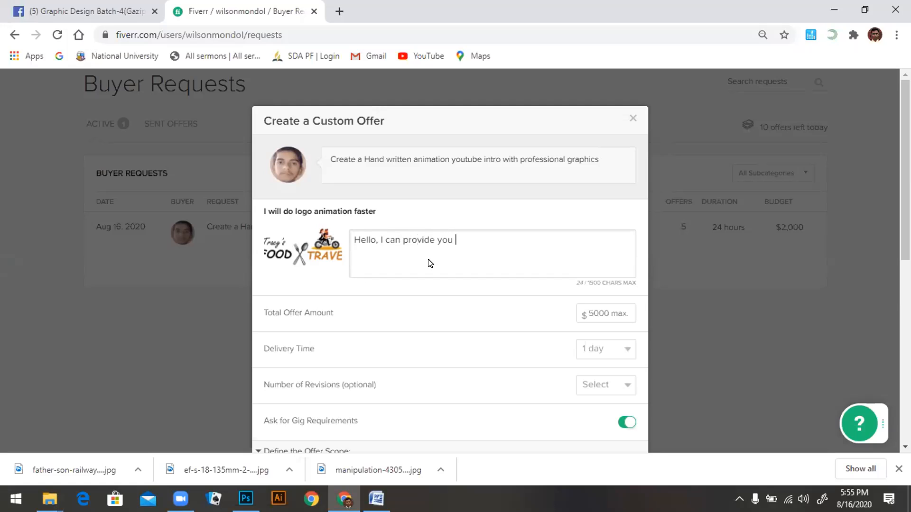
text(Hand written anim)
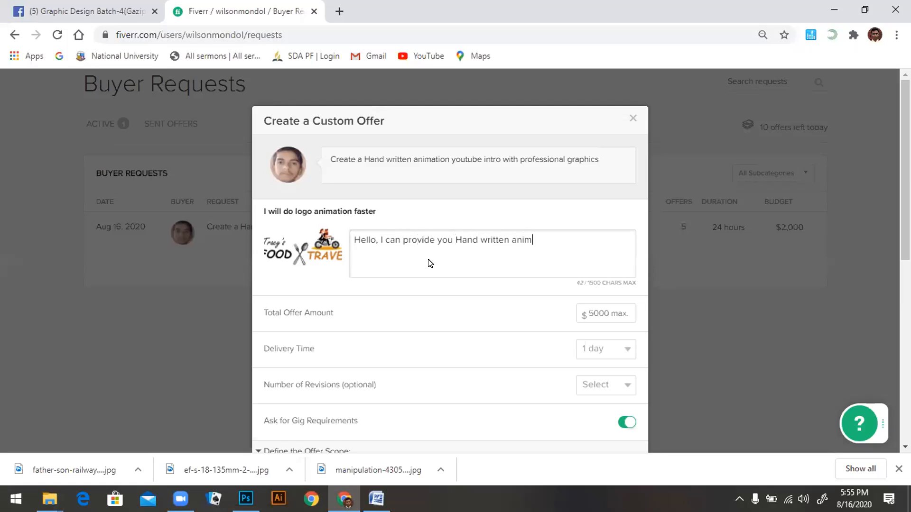
text(ation youtube intro wi)
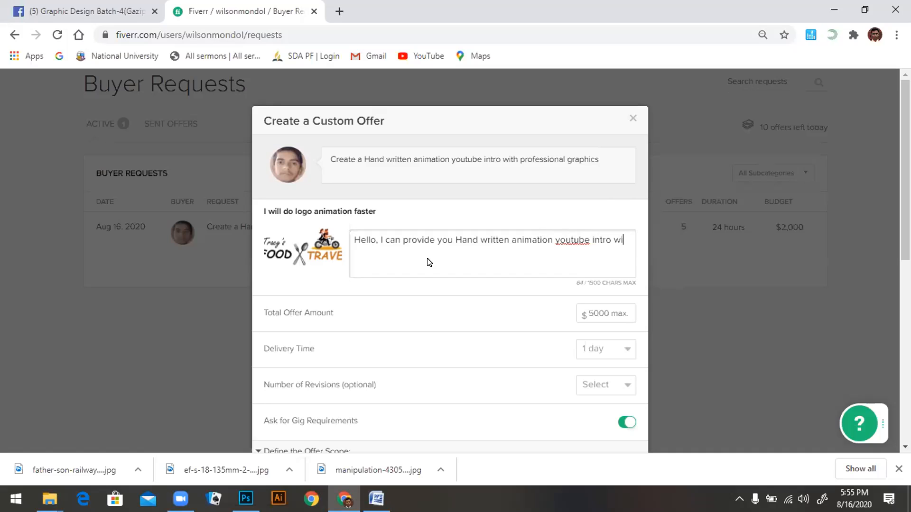
text(th professional graphics)
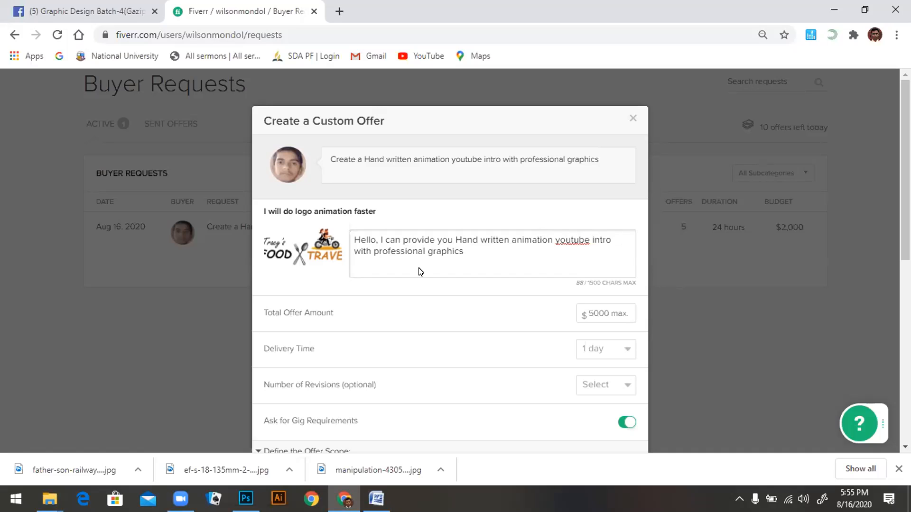
Step: Continue the offer description with "withing 20 hours according your budget." and leave a blank line below it
scroll(517, 291, down, 1)
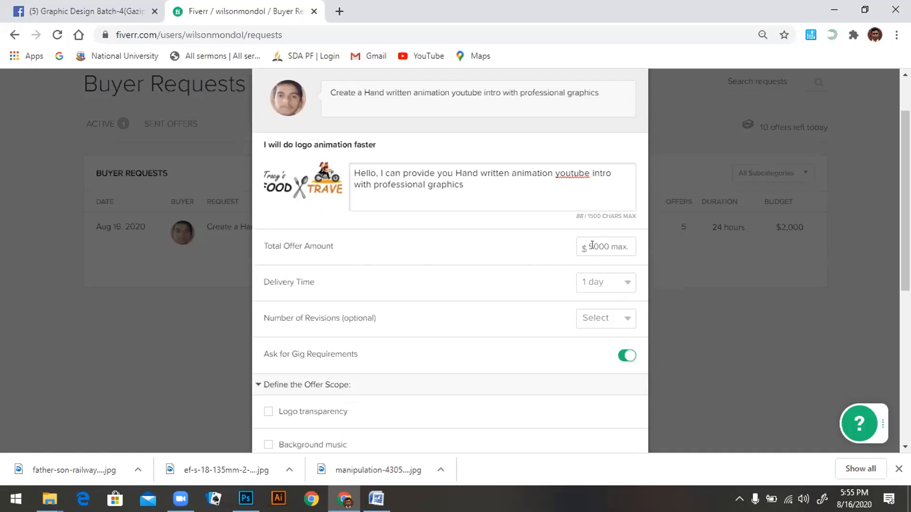
click(620, 245)
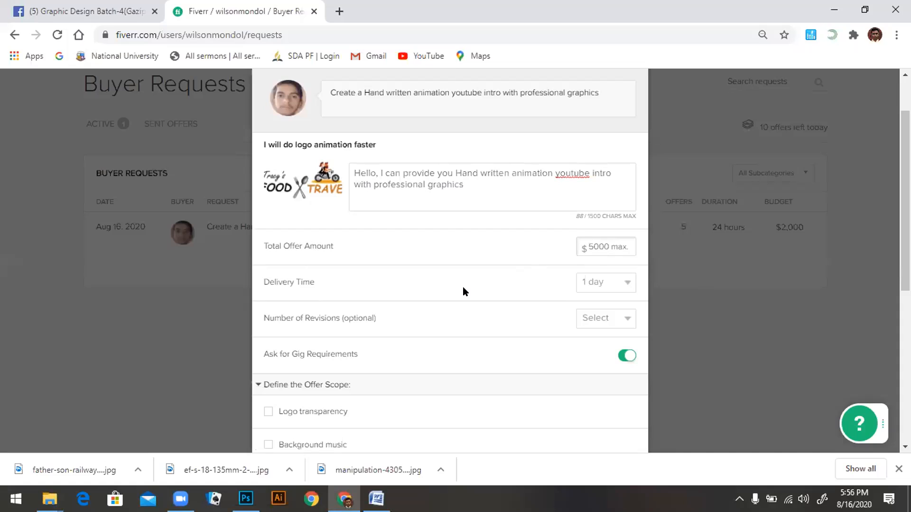
click(477, 188)
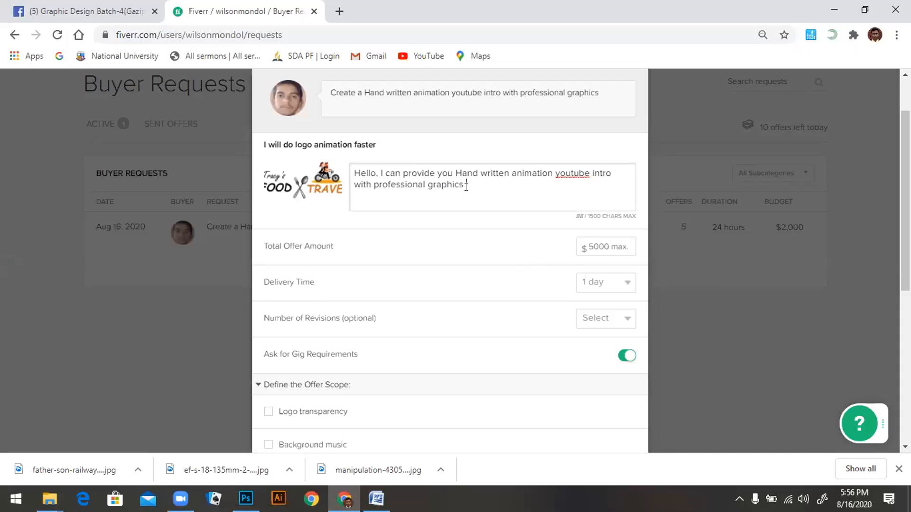
text(withing 20 hours according you)
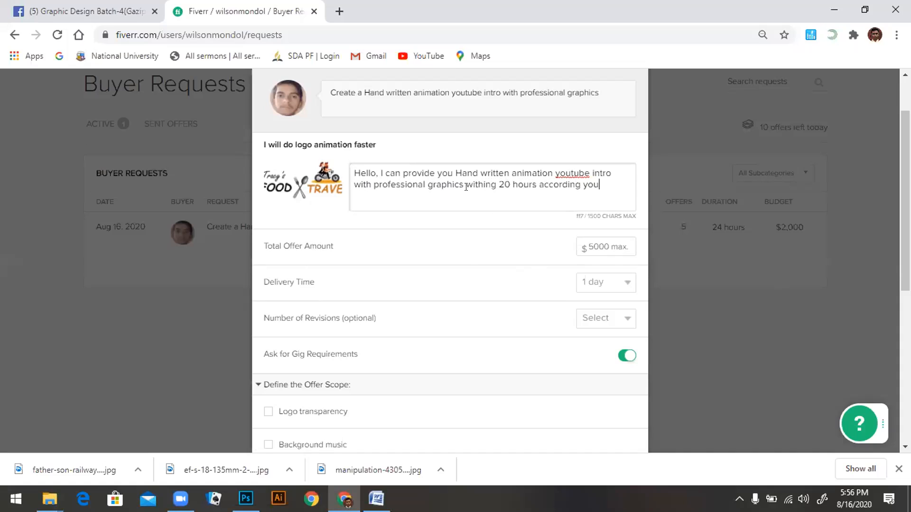
text(r budget .)
key(Return)
key(Return)
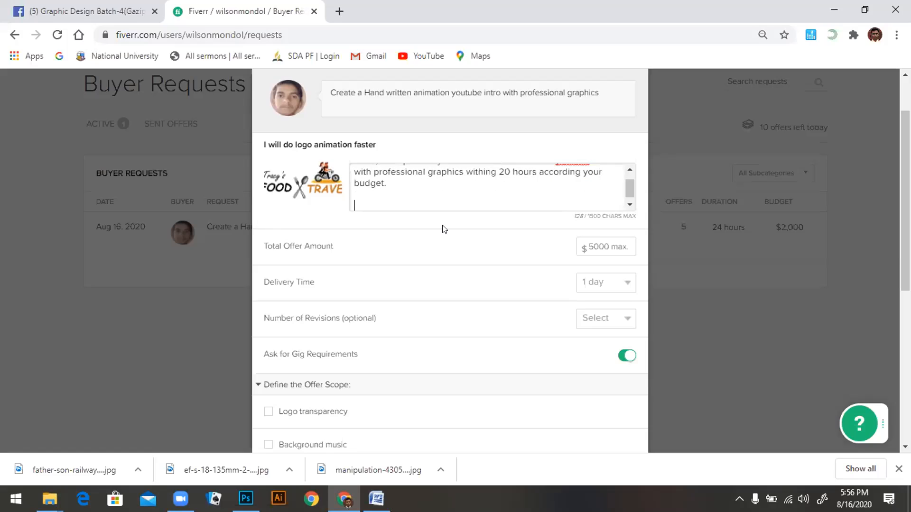
Step: Close the offer description with "Thank you", "best regards" and the seller's full name on separate lines
text(Thank you)
key(Return)
key(Return)
text(Wi)
key(BackSpace)
key(BackSpace)
text(best re)
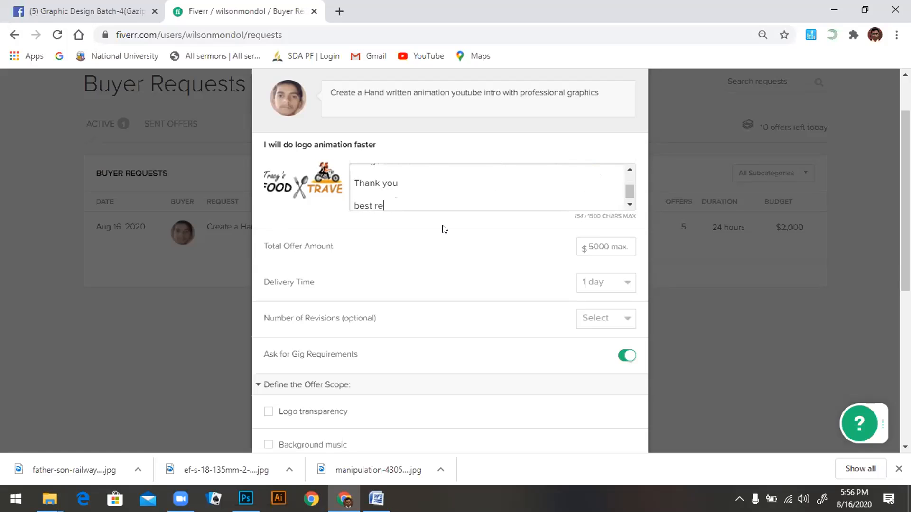
text(gards)
key(Return)
text(Wi)
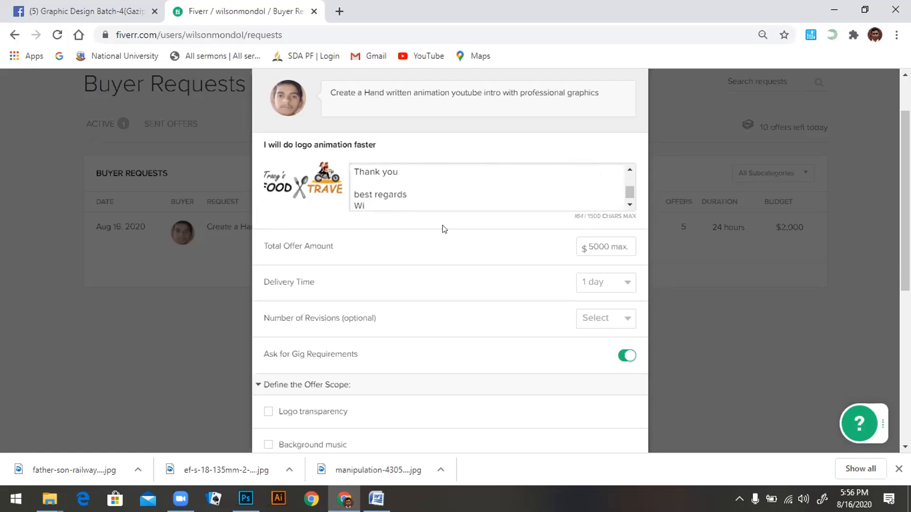
text(lson Mondol)
scroll(438, 189, down, 1)
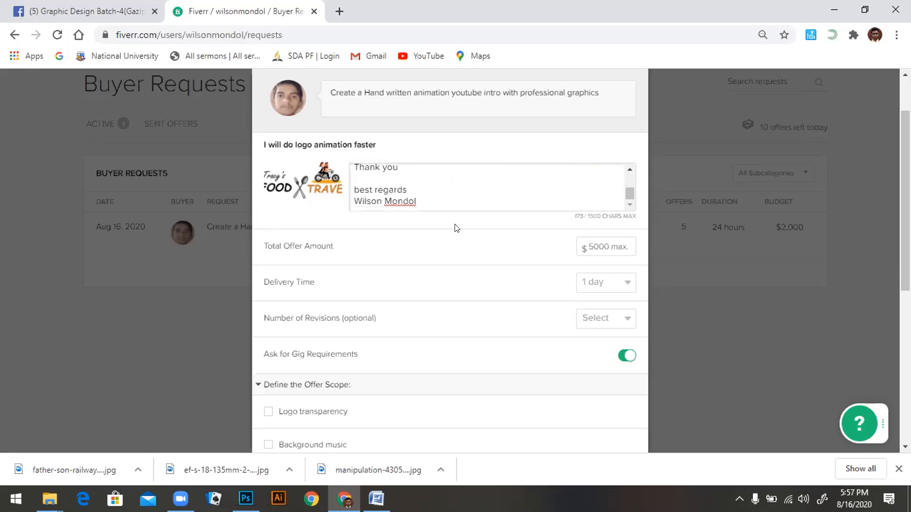
Step: Set the total offer amount to $1500 and the number of revisions to 3
click(589, 245)
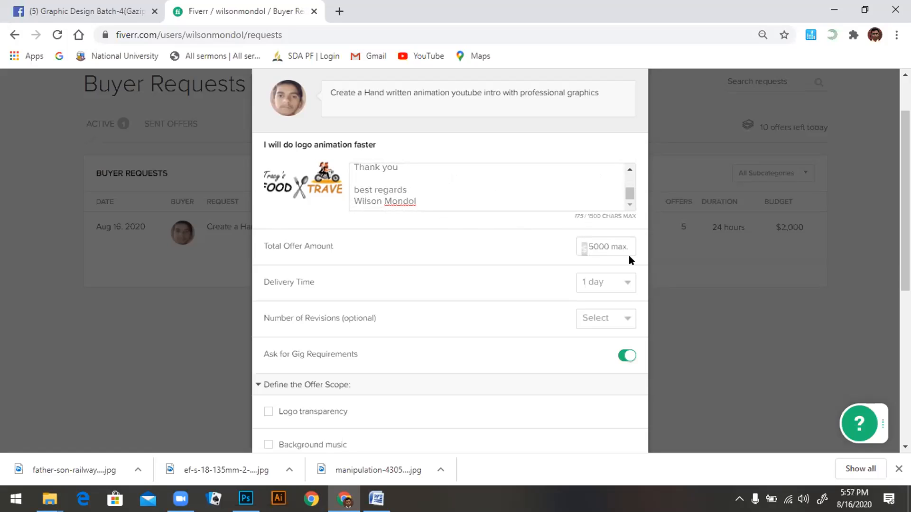
text(1500)
scroll(529, 308, down, 2)
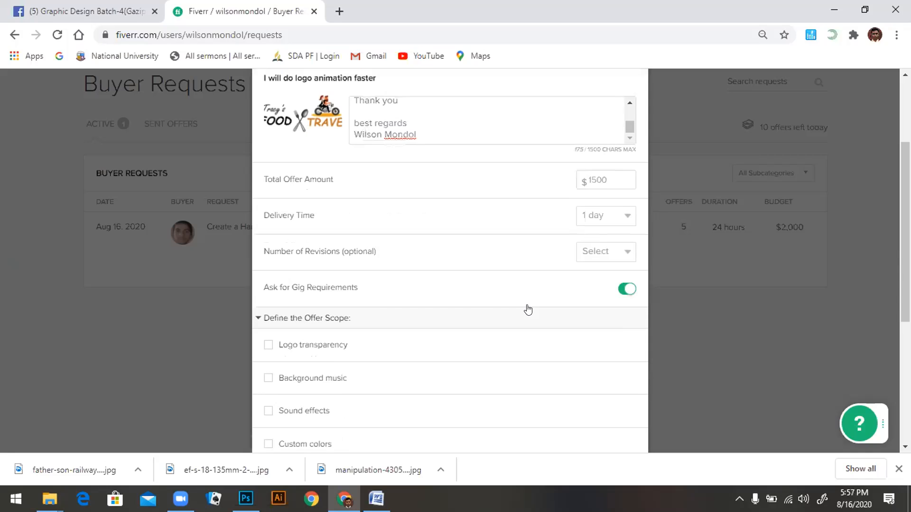
click(623, 252)
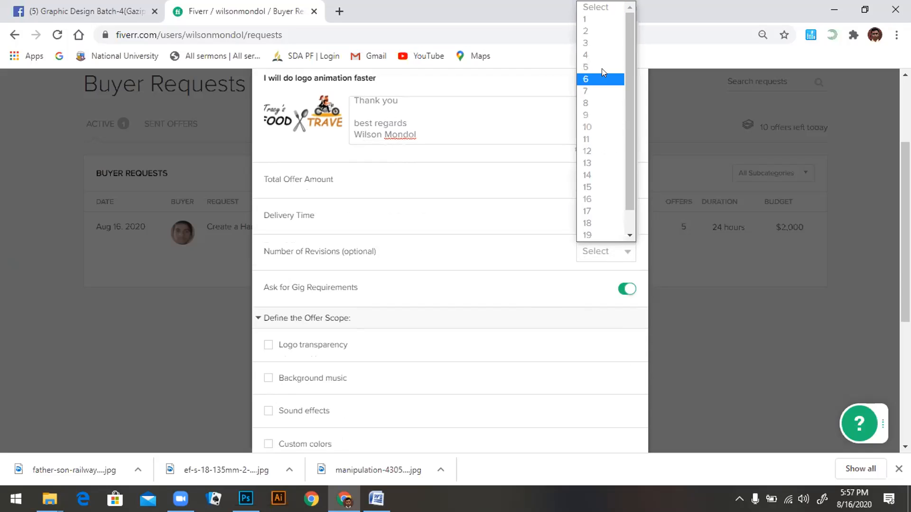
click(601, 43)
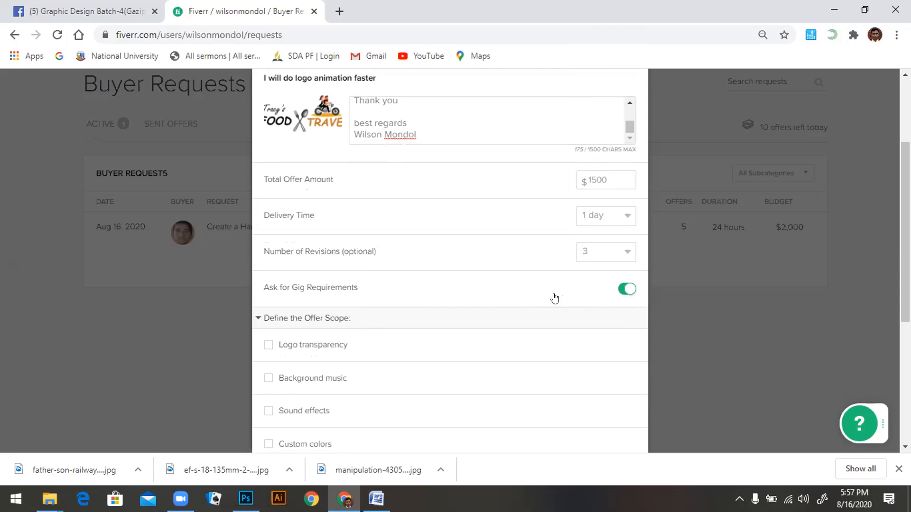
Step: Look through the offer scope options without selecting any and submit the custom offer
scroll(554, 298, down, 1)
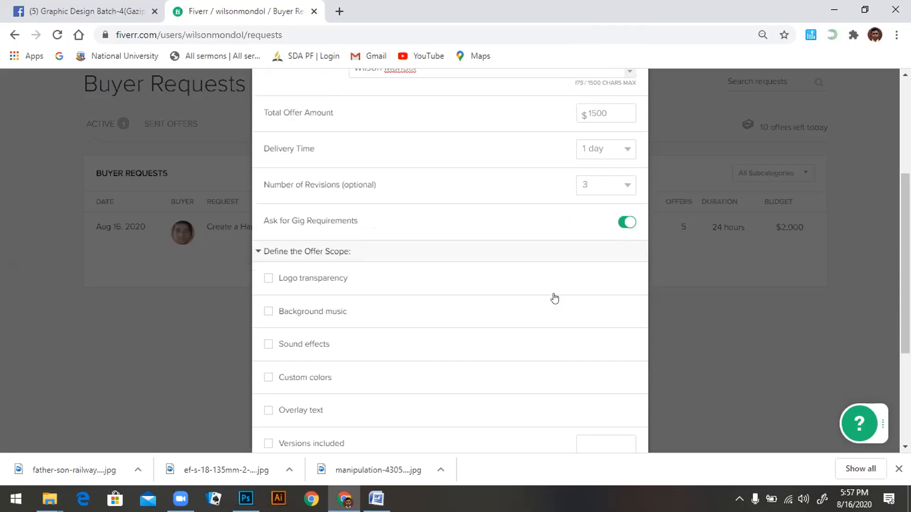
scroll(554, 298, down, 1)
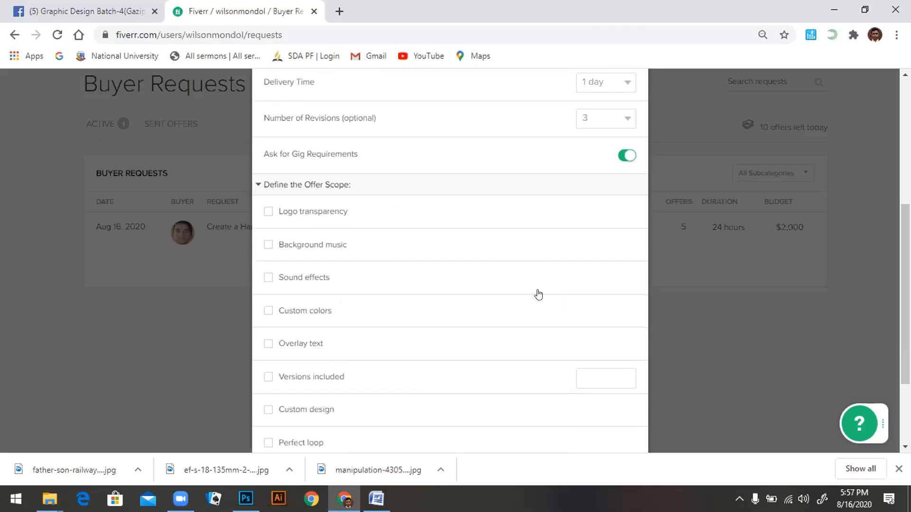
scroll(538, 294, down, 1)
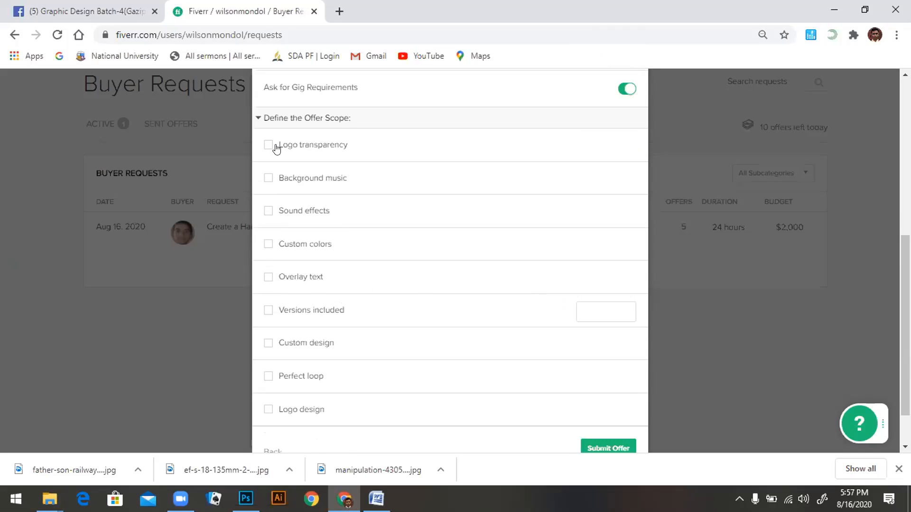
scroll(508, 277, down, 1)
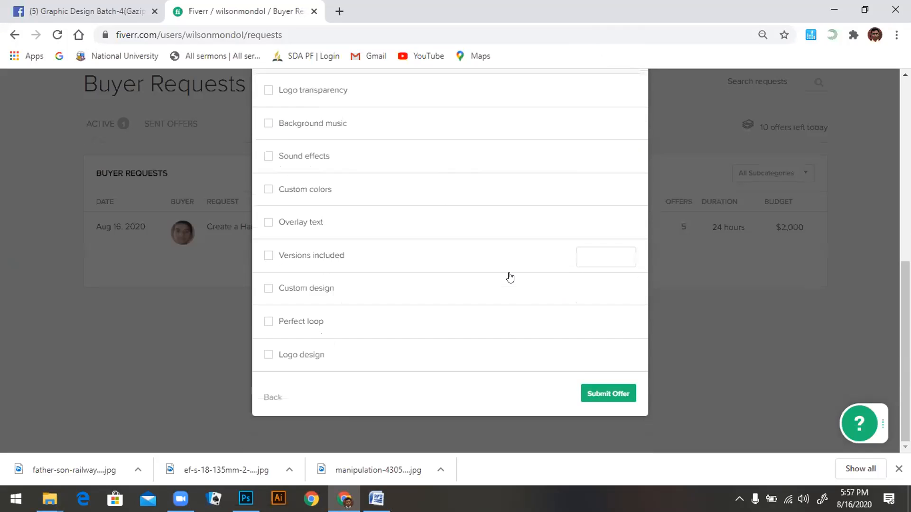
click(598, 392)
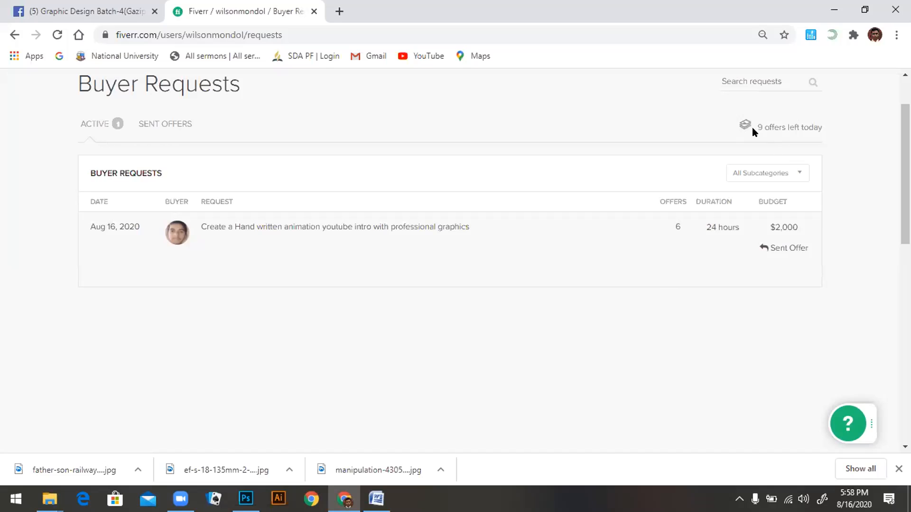
Step: Filter the buyer requests by Logo Design, Illustration, Photoshop Editing and Logo Animation in turn, and return to All Subcategories
scroll(828, 189, up, 2)
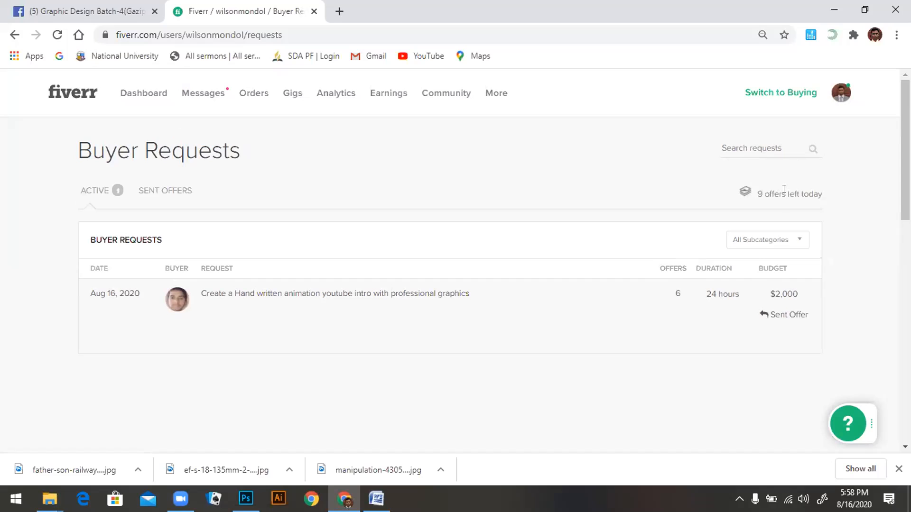
click(805, 233)
click(838, 219)
click(798, 240)
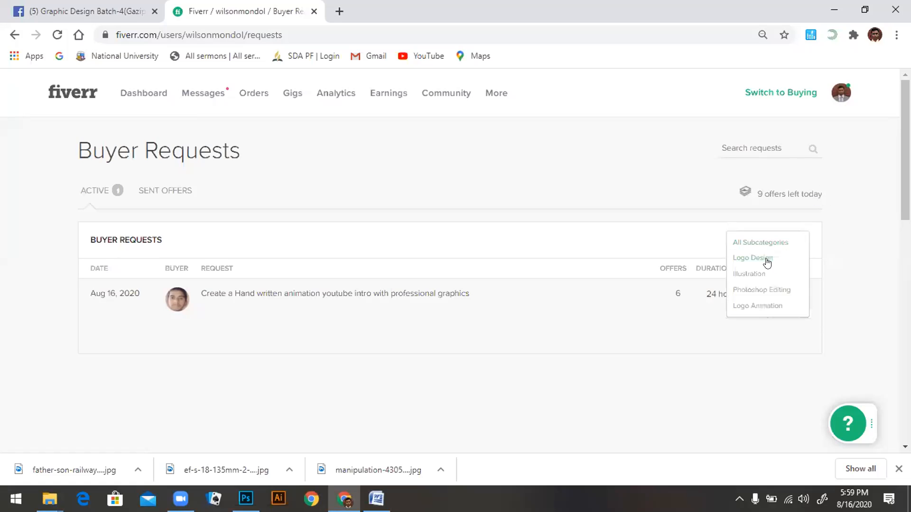
click(766, 259)
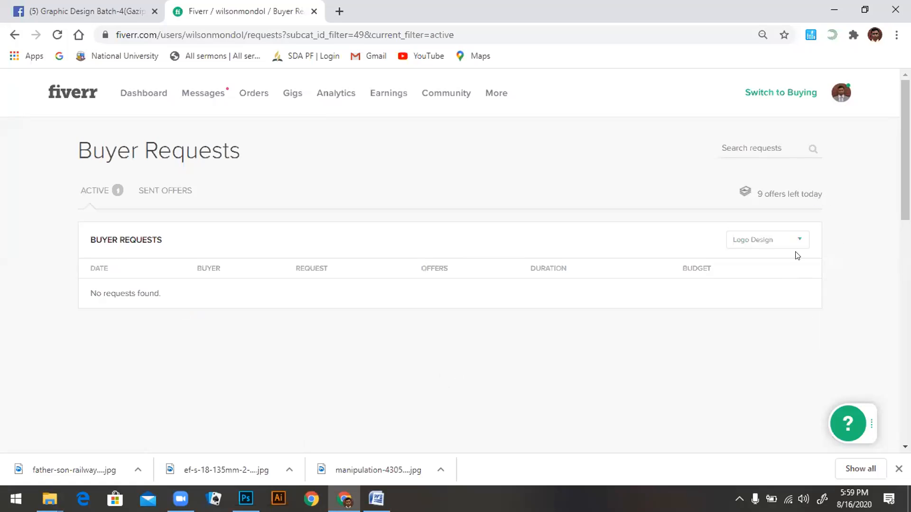
click(798, 240)
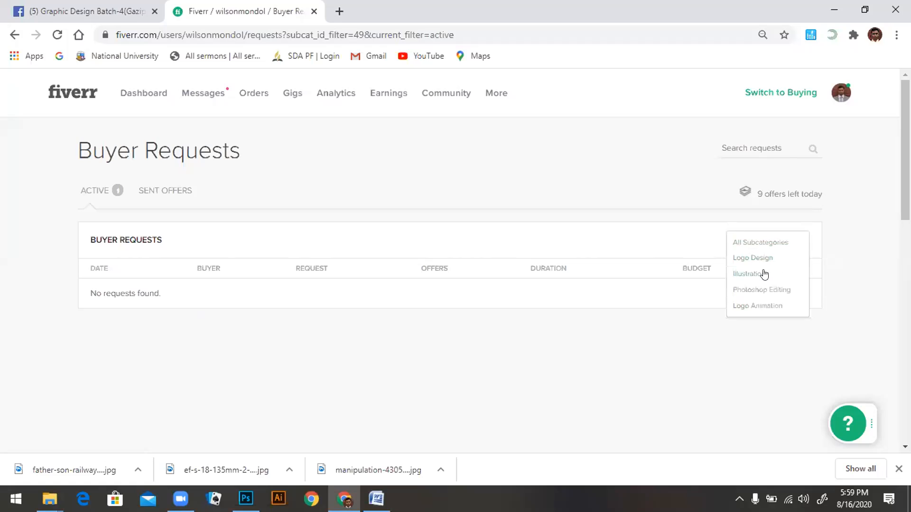
click(763, 274)
click(785, 240)
click(773, 288)
click(794, 238)
click(775, 306)
click(798, 243)
click(772, 242)
Step: Look through the Fiverr notifications, open the first-order discount notice, and reload the Buyer Requests page
click(195, 93)
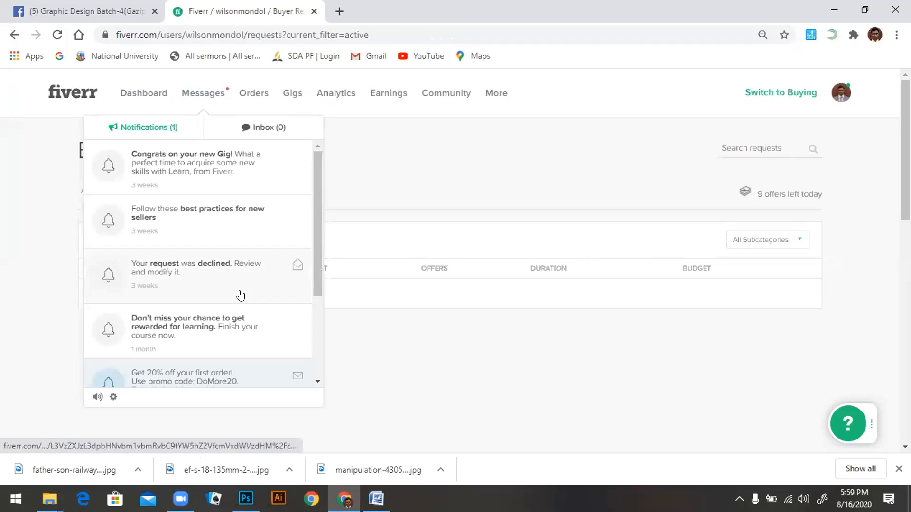
scroll(208, 332, down, 2)
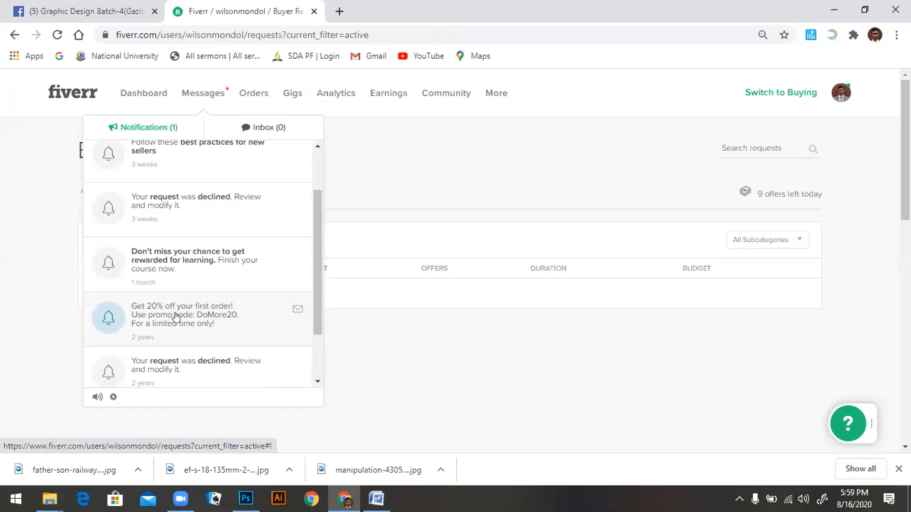
click(217, 315)
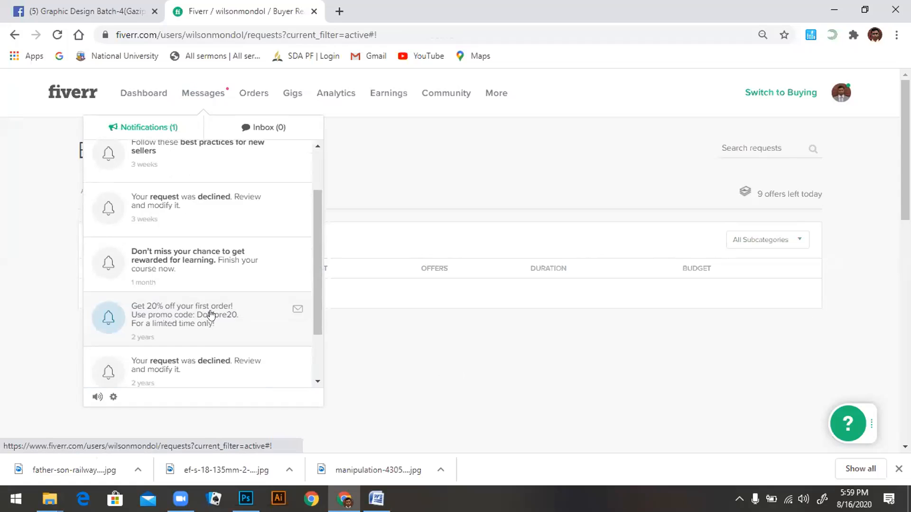
scroll(211, 315, up, 2)
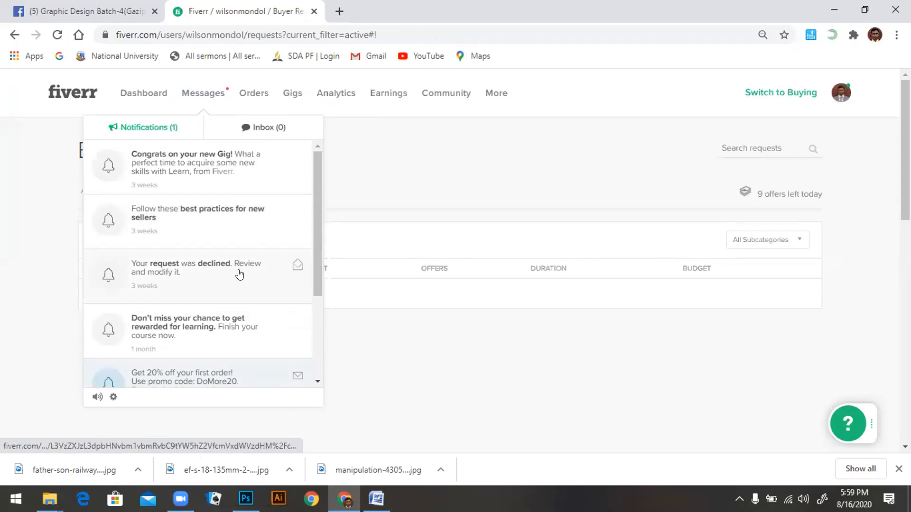
click(304, 31)
key(Return)
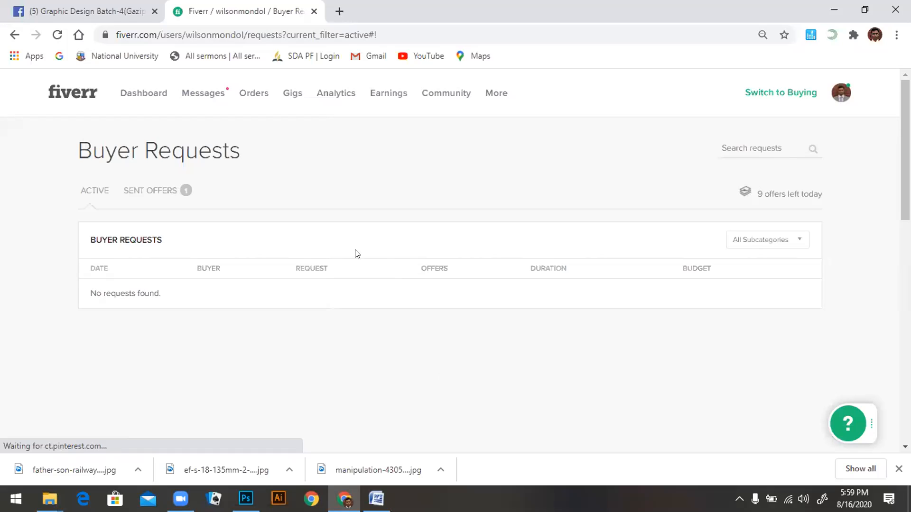
Step: Review the full notifications list down to the oldest entry and close it
click(189, 98)
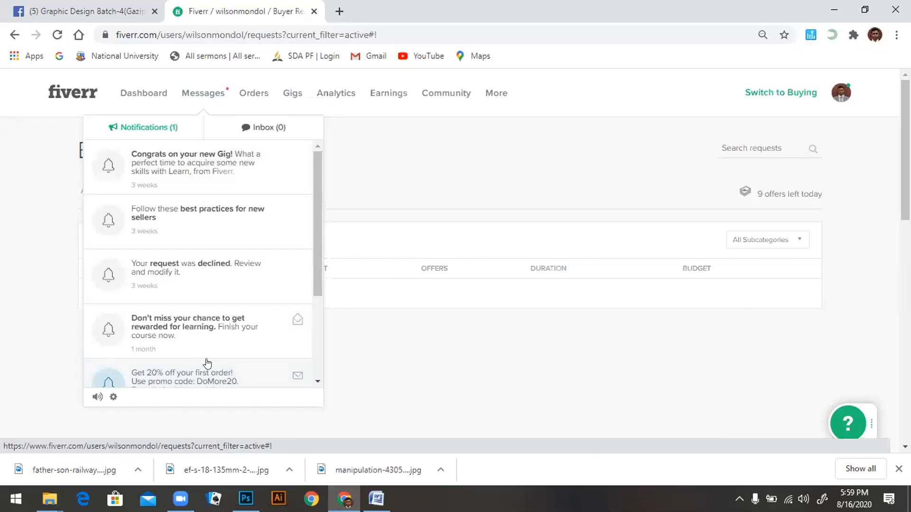
scroll(207, 363, down, 5)
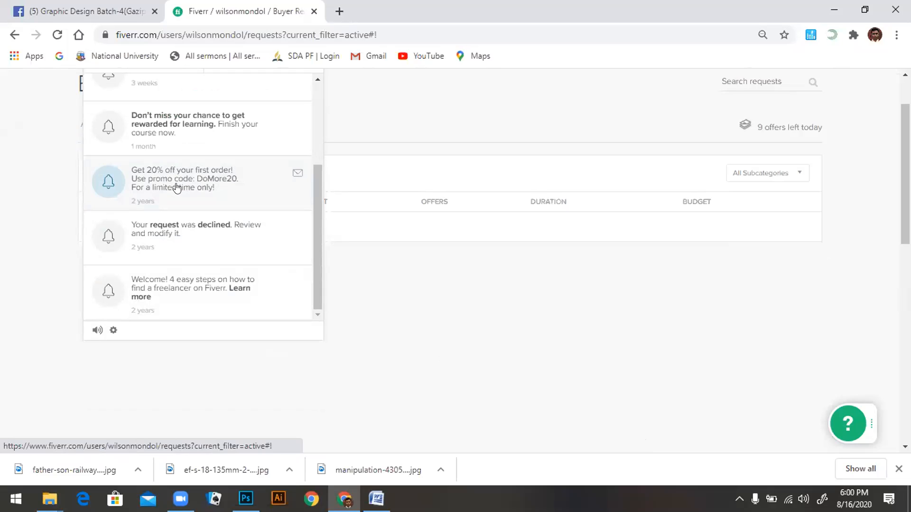
scroll(176, 185, up, 1)
scroll(384, 160, up, 2)
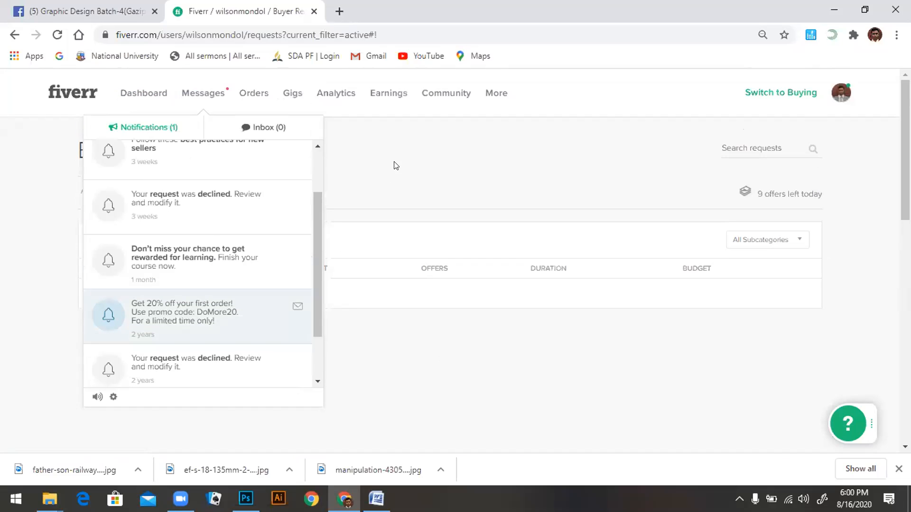
click(396, 165)
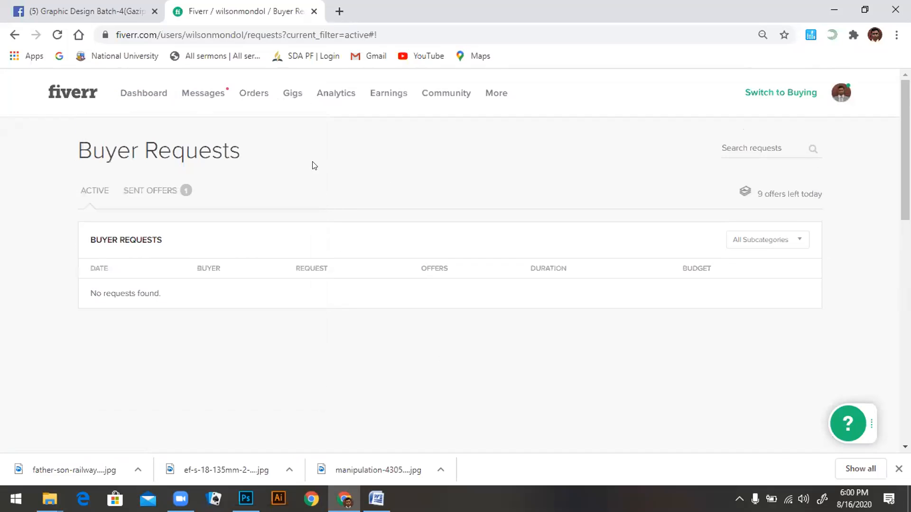
Step: Open the seller's Gigs page and look through the list of active gigs
click(289, 93)
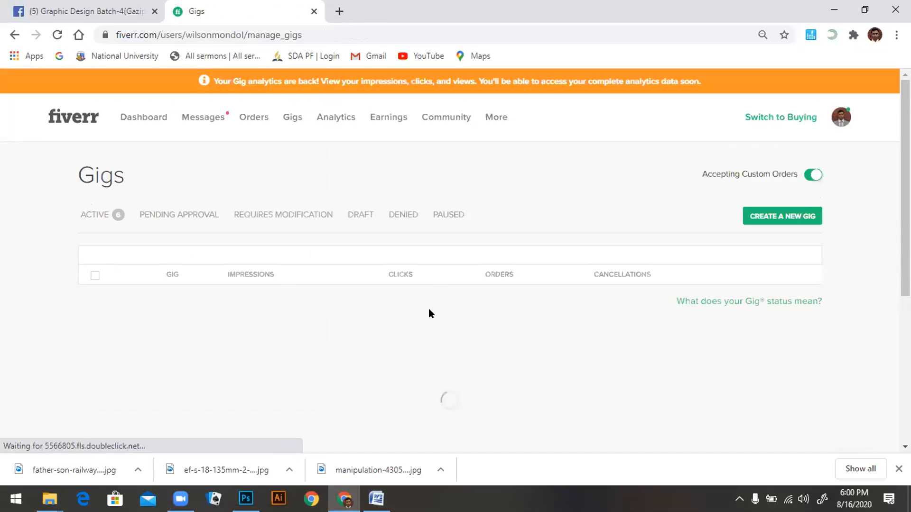
scroll(683, 330, down, 3)
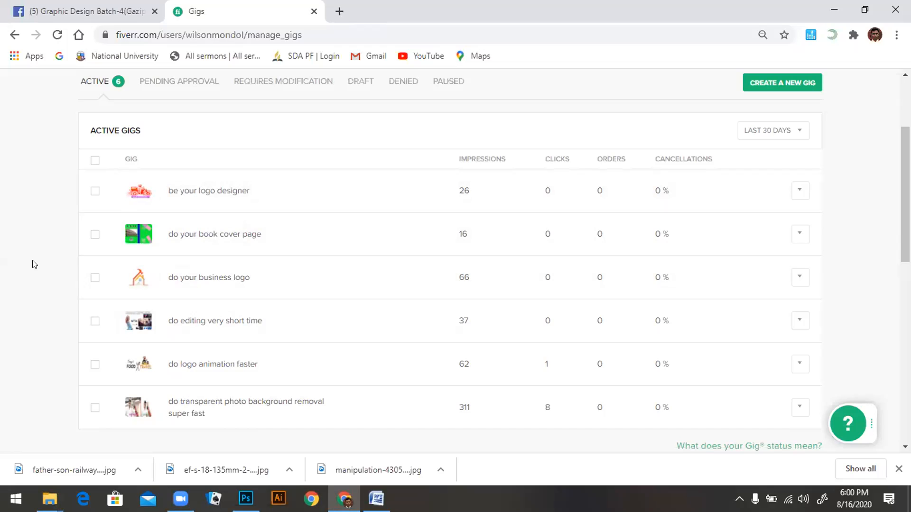
scroll(33, 263, down, 4)
scroll(154, 293, up, 7)
Step: Return to Buyer Requests and filter the requests by All Subcategories, Logo Design and Logo Animation in turn
mouse_move(496, 118)
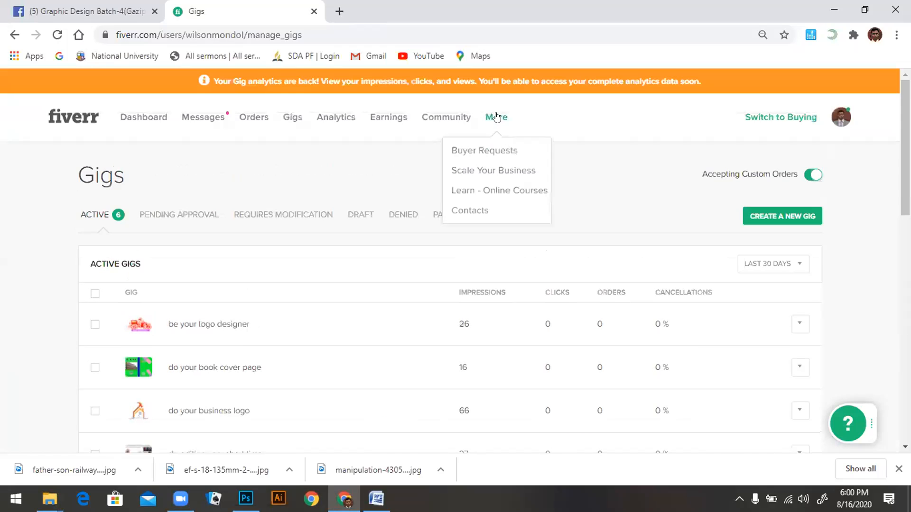
click(509, 150)
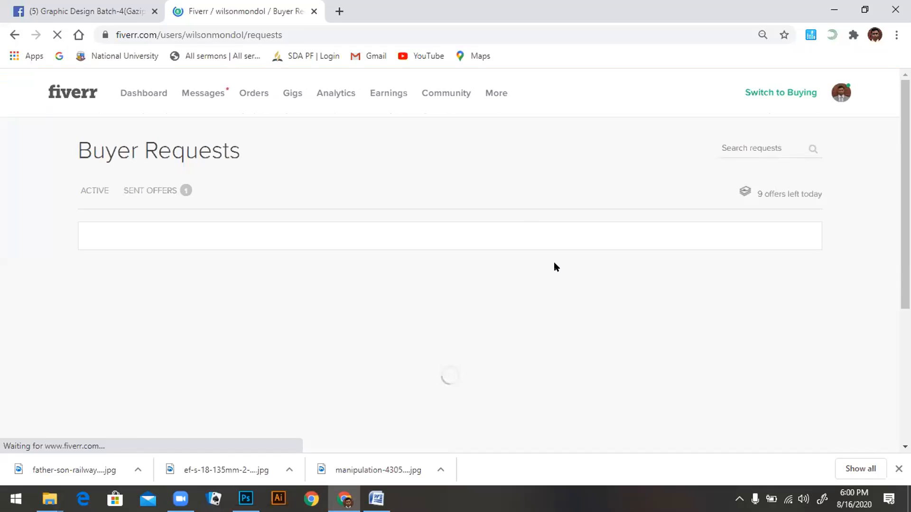
scroll(554, 262, down, 2)
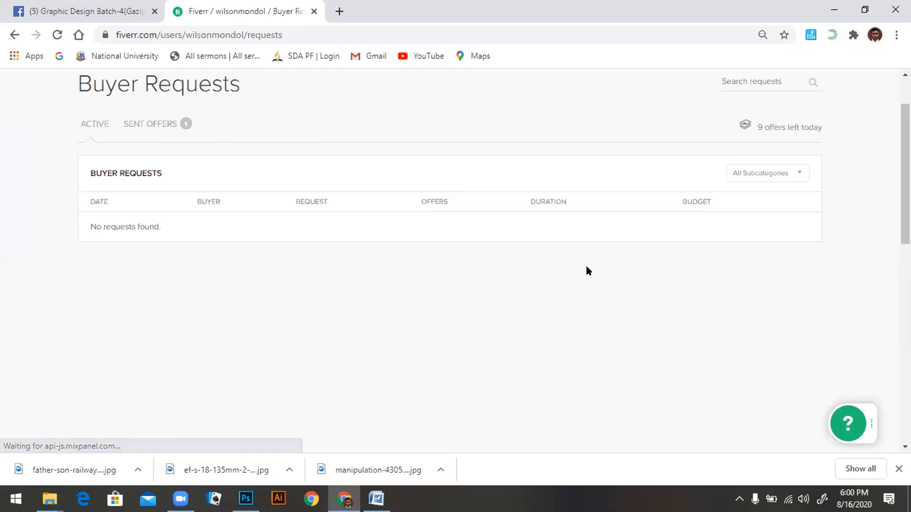
scroll(580, 286, up, 2)
click(788, 244)
click(748, 242)
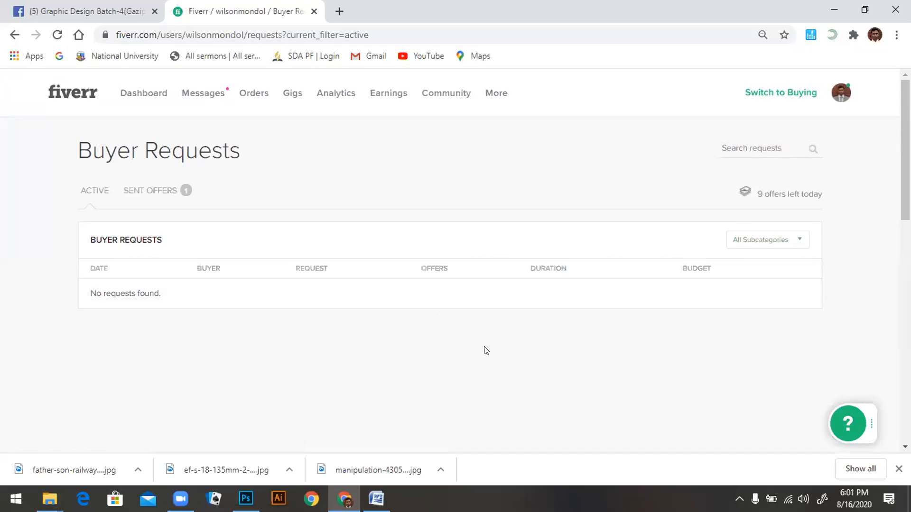
click(791, 240)
click(776, 256)
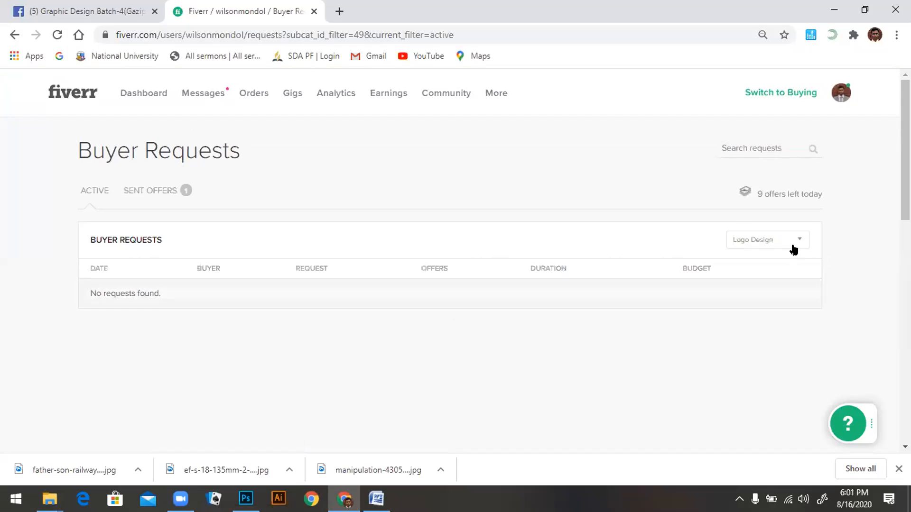
click(780, 246)
click(763, 306)
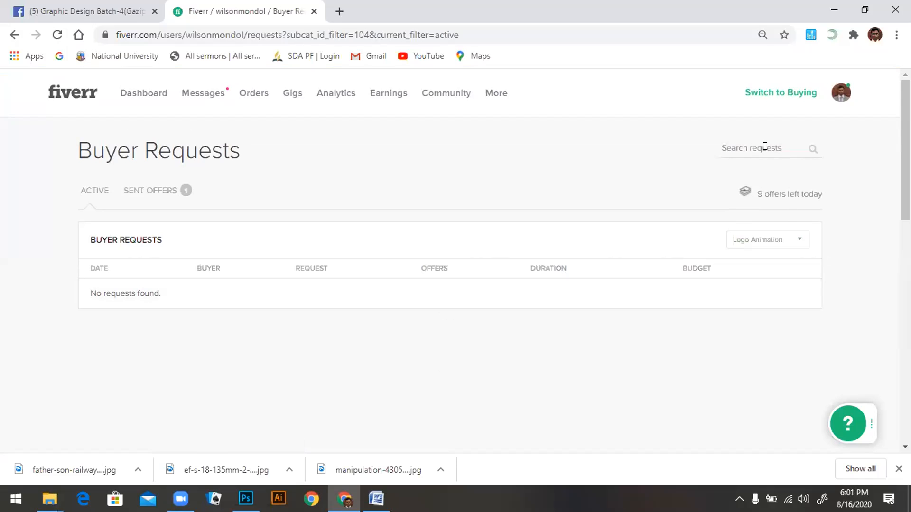
Step: View the sent offers and examine the submitted logo animation offer, highlighting the buyer's request text
click(148, 191)
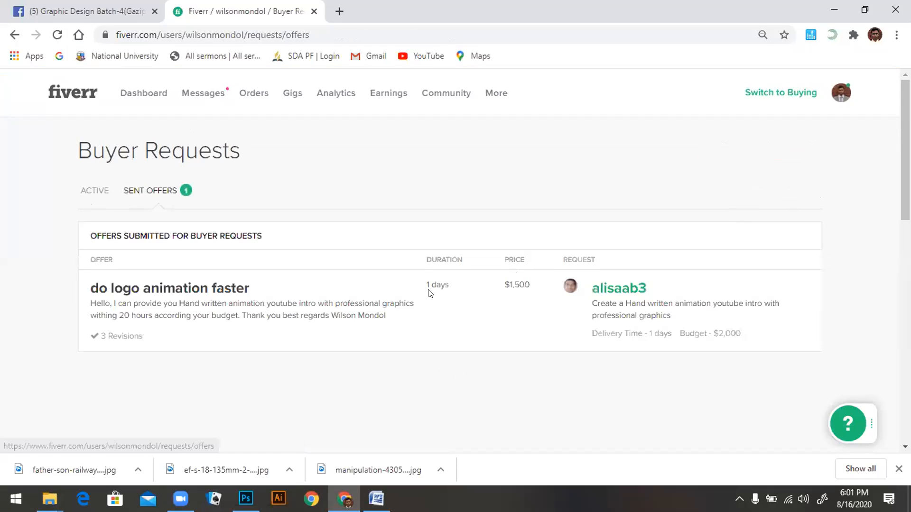
scroll(612, 281, down, 2)
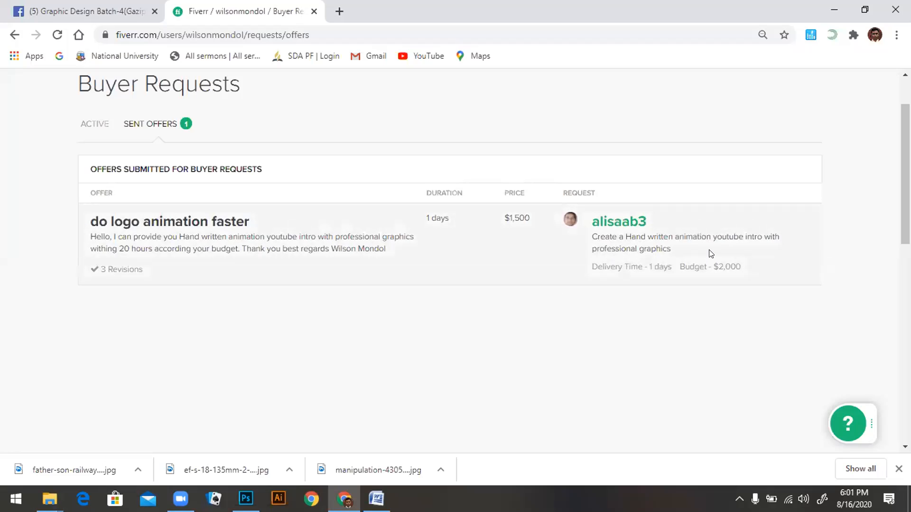
drag(592, 236, 674, 250)
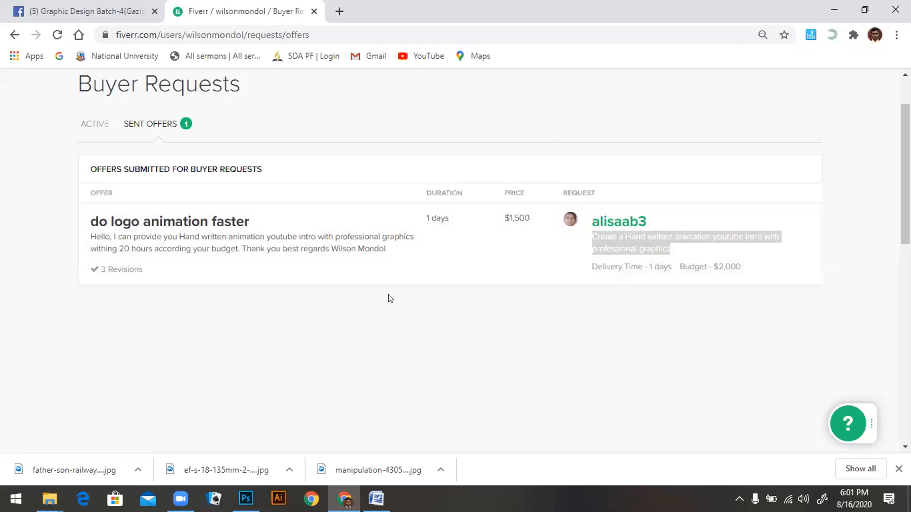
click(368, 318)
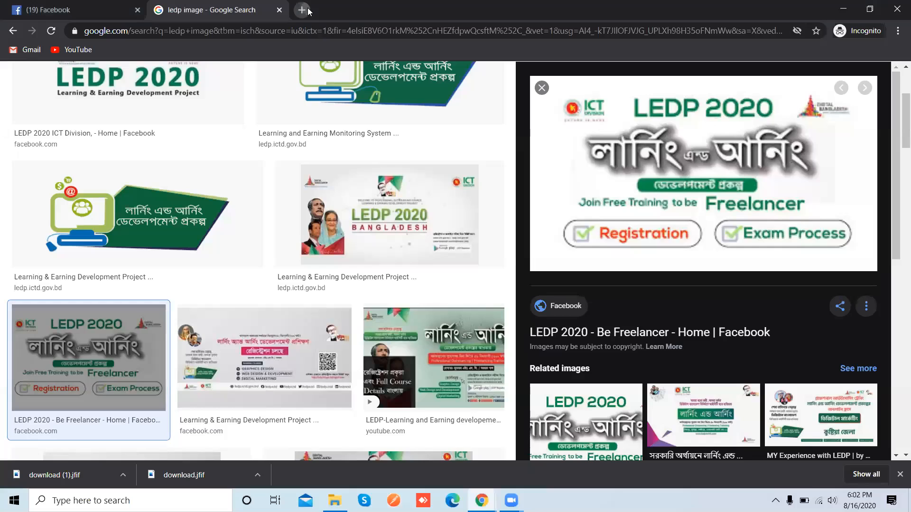
Step: Search Google for "FIVERR" in a new incognito tab and open the official Fiverr site
click(301, 9)
text(F)
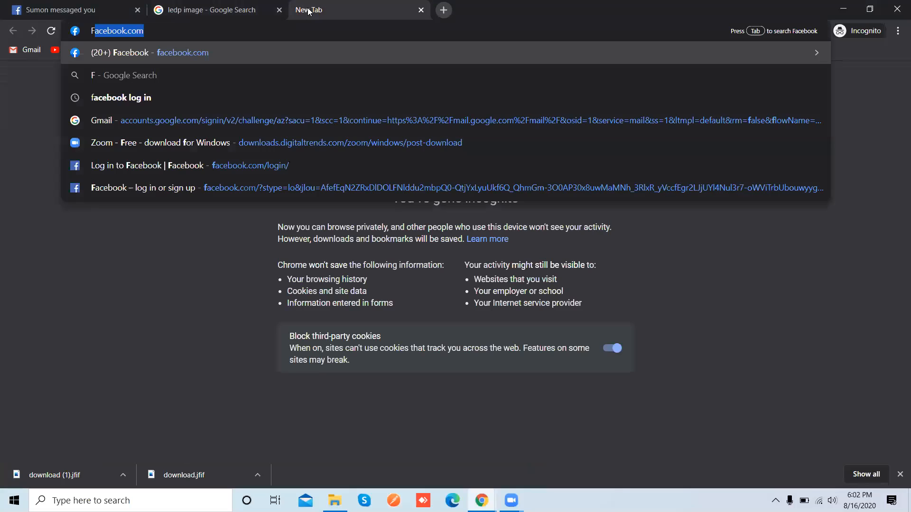
text(IVERR)
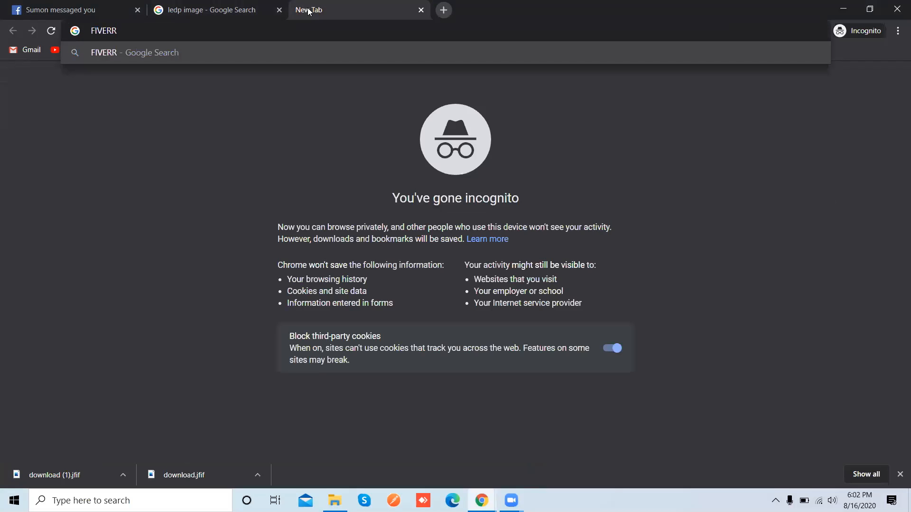
key(Return)
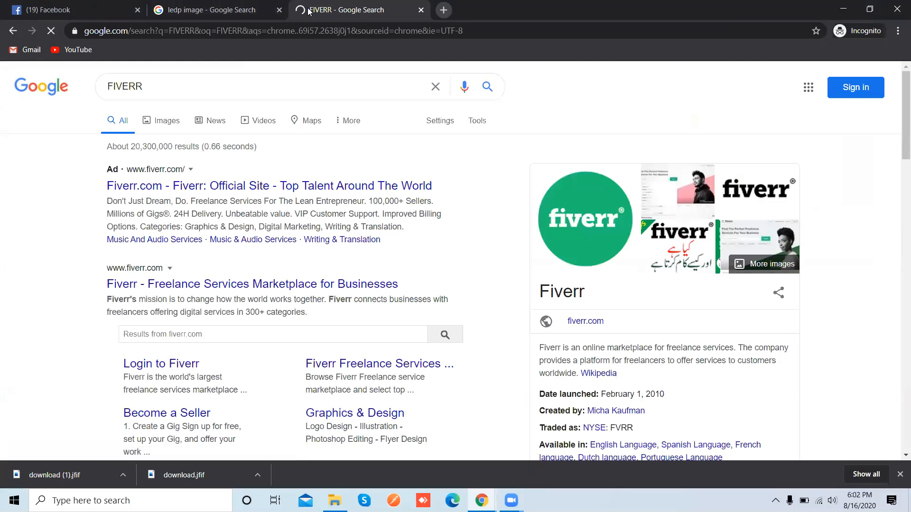
click(150, 189)
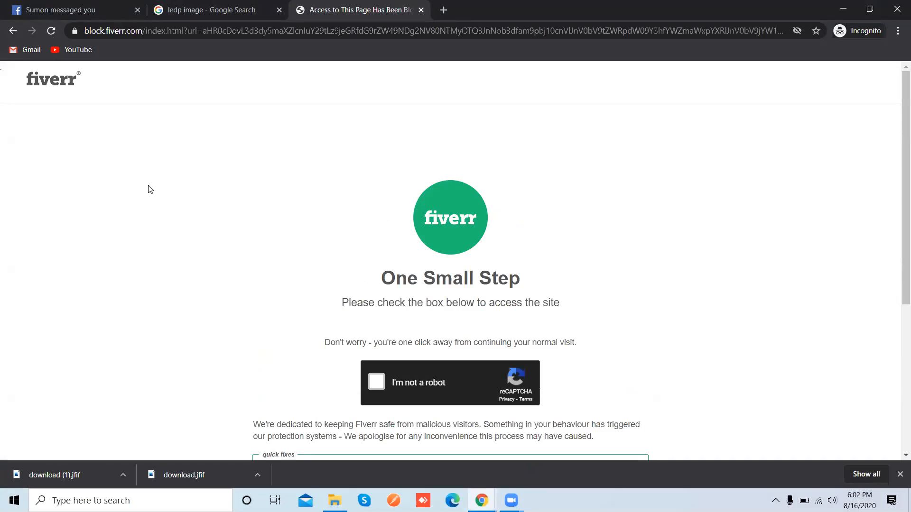
Step: Start Fiverr's reCAPTCHA check, select the images for the bus challenge, including the replacement images, and submit the selection
click(376, 382)
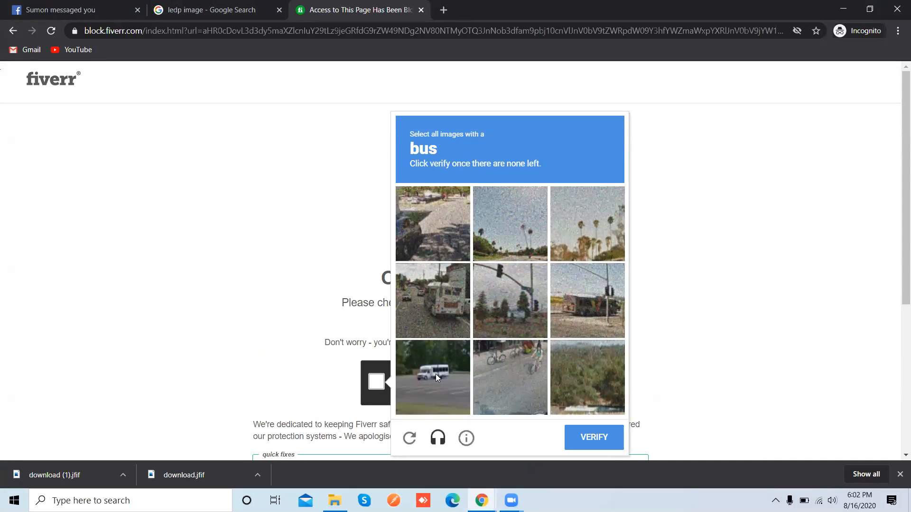
click(442, 291)
click(582, 282)
click(431, 234)
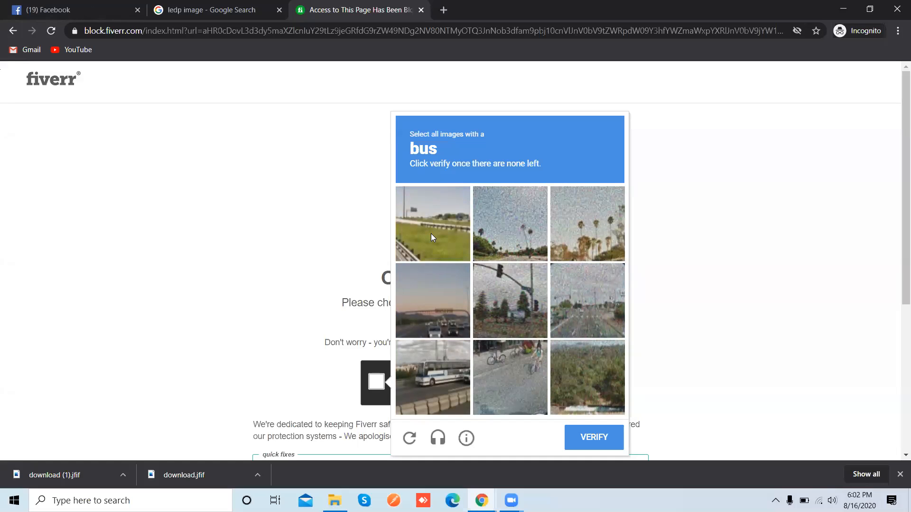
click(583, 438)
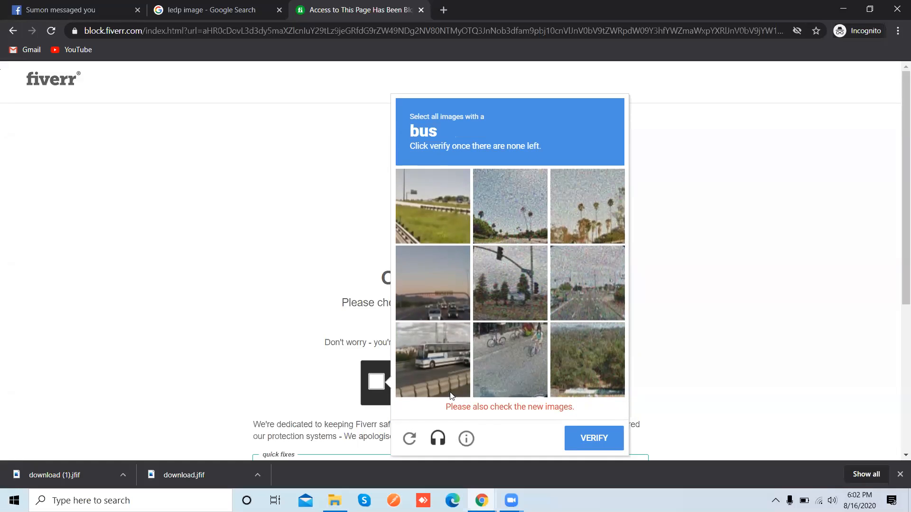
click(424, 359)
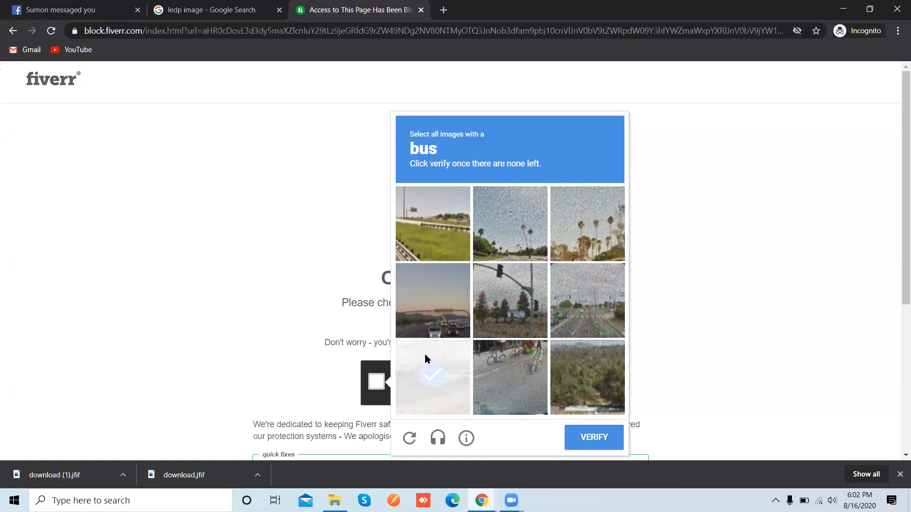
click(431, 315)
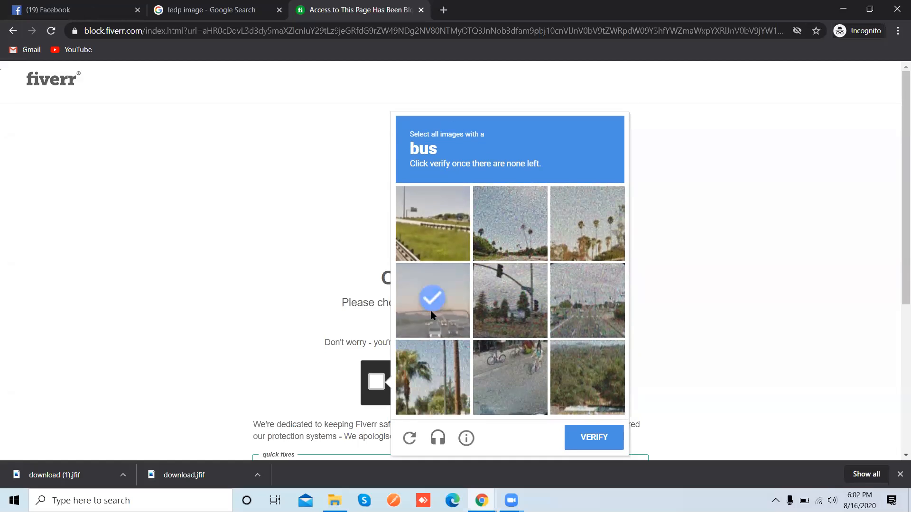
click(432, 315)
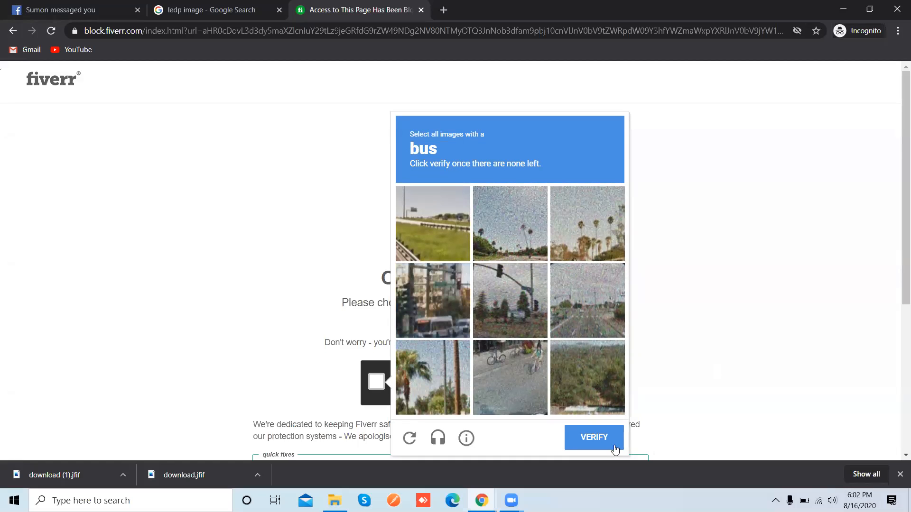
click(414, 309)
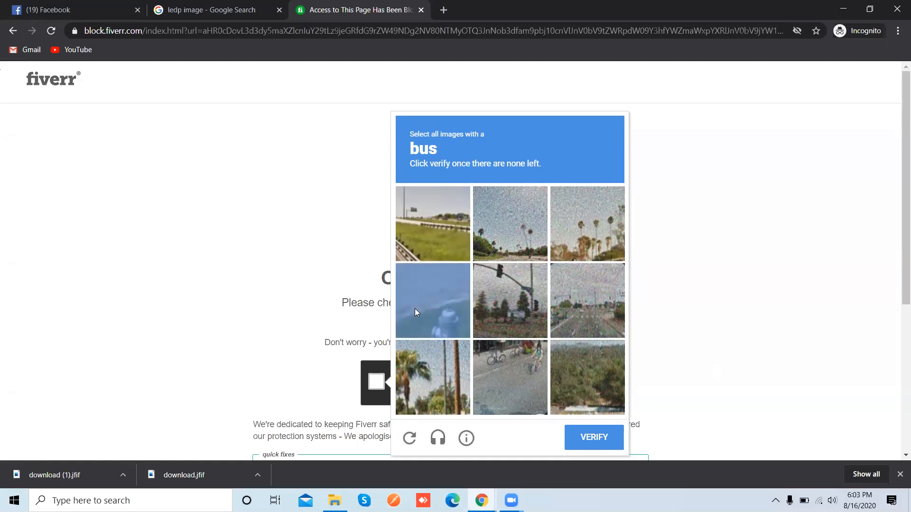
click(596, 434)
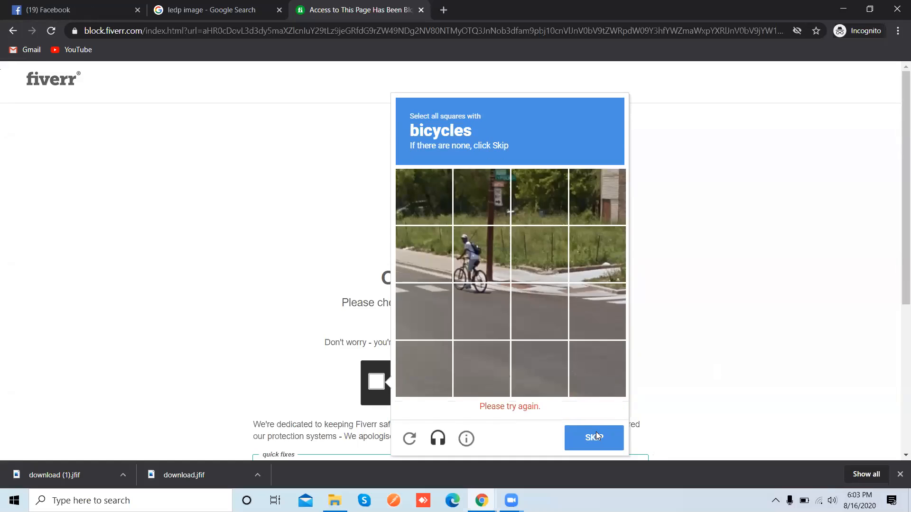
Step: Select the two squares containing the bicycle in the reCAPTCHA challenge and advance to the next image
click(482, 267)
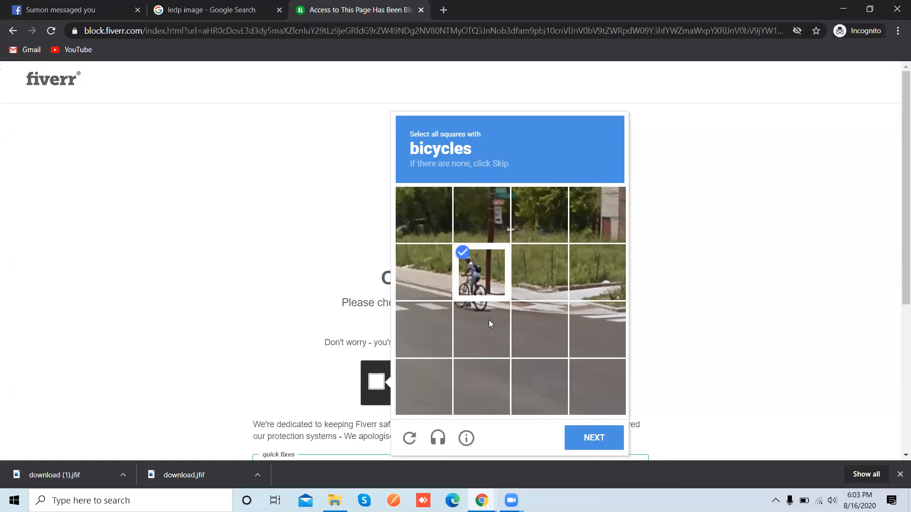
click(488, 320)
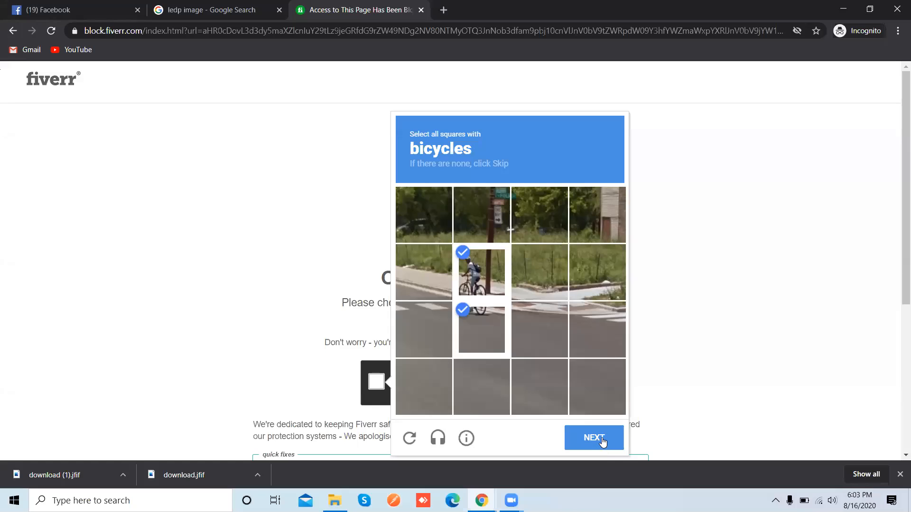
click(602, 437)
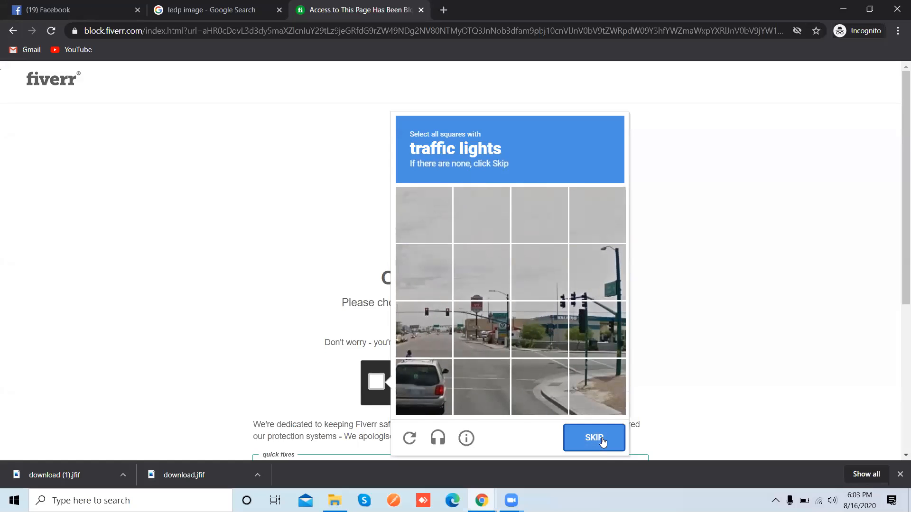
Step: Select the five squares chosen for the traffic lights challenge and submit them for verification
click(418, 325)
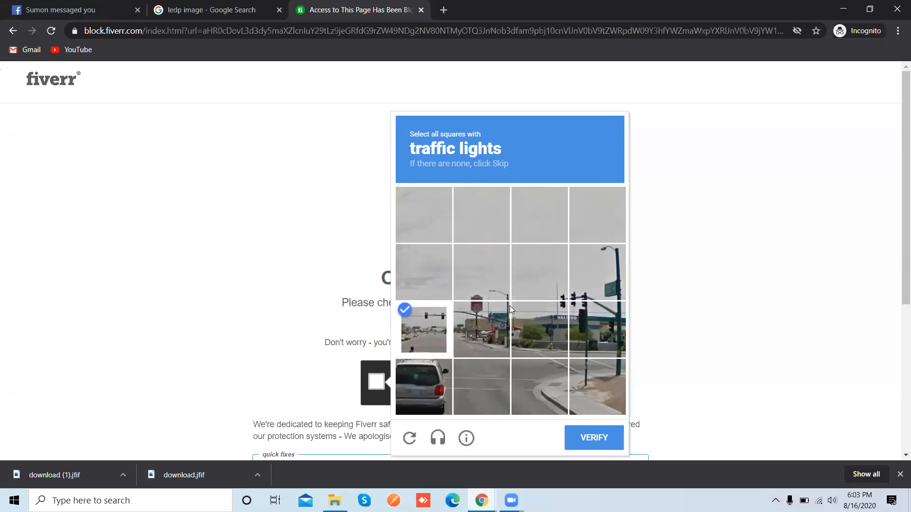
click(556, 330)
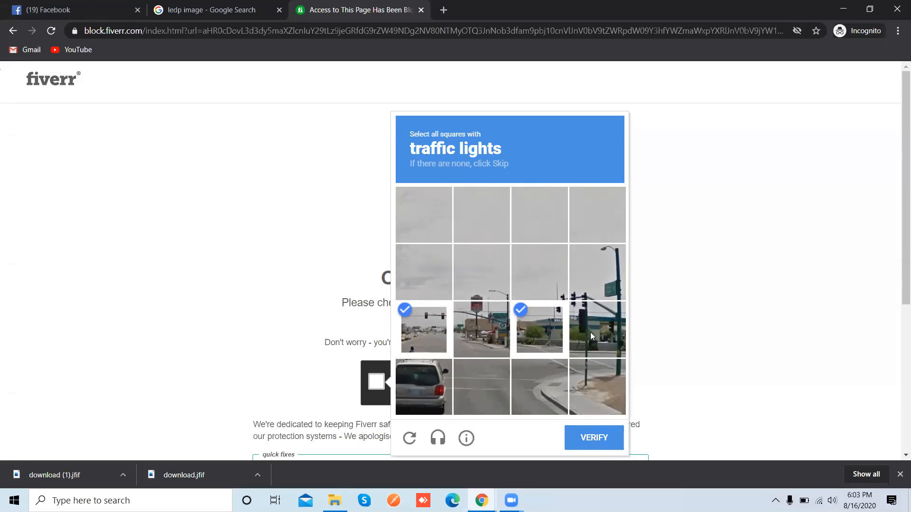
click(590, 332)
click(590, 274)
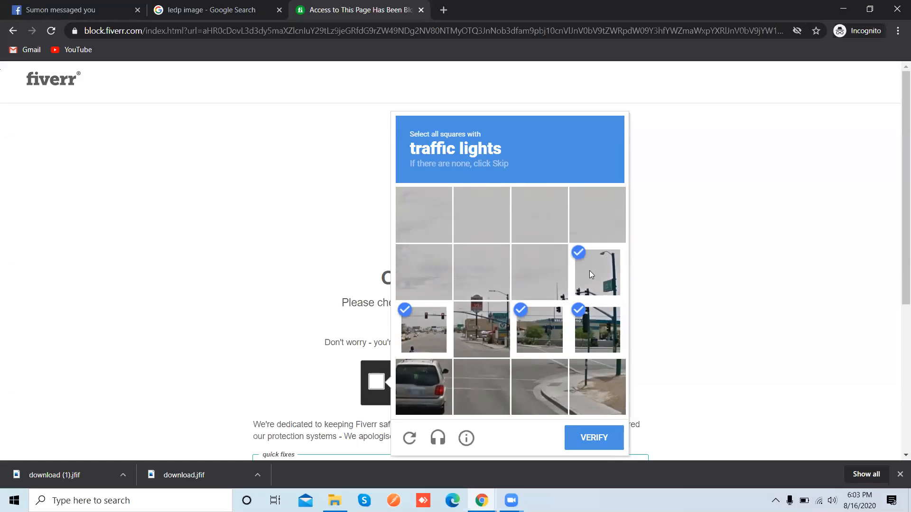
click(538, 293)
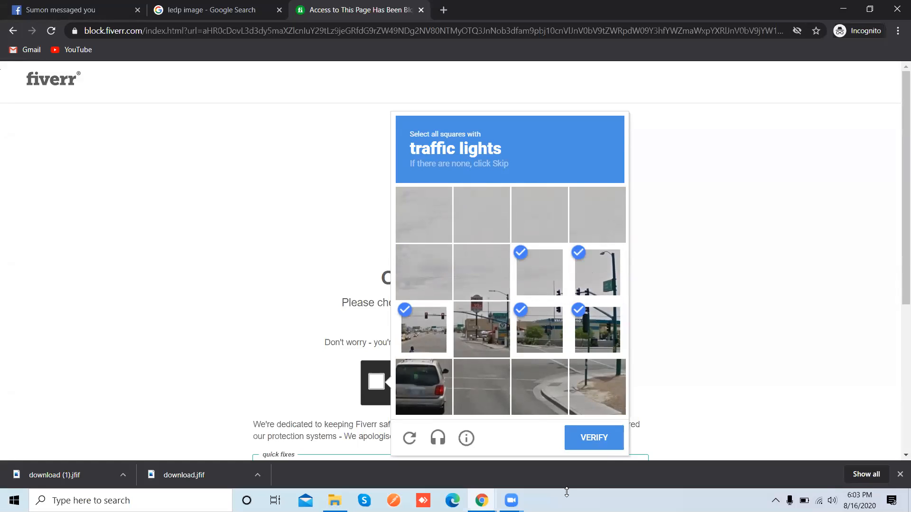
click(596, 438)
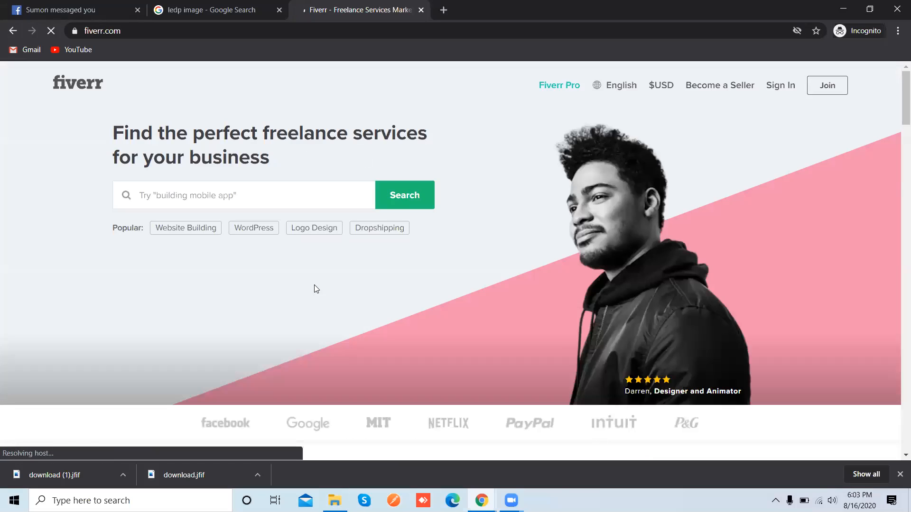
Step: Search Fiverr's services for "graphic design"
click(258, 194)
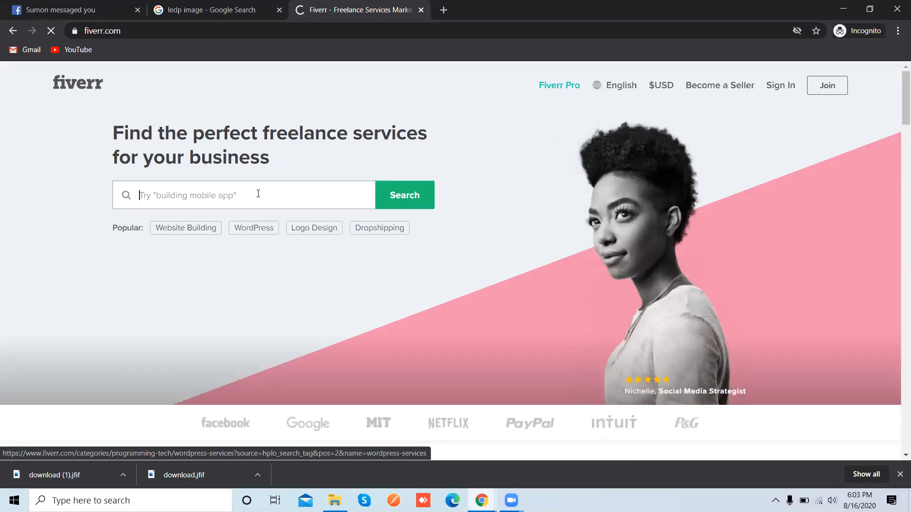
text(graphic)
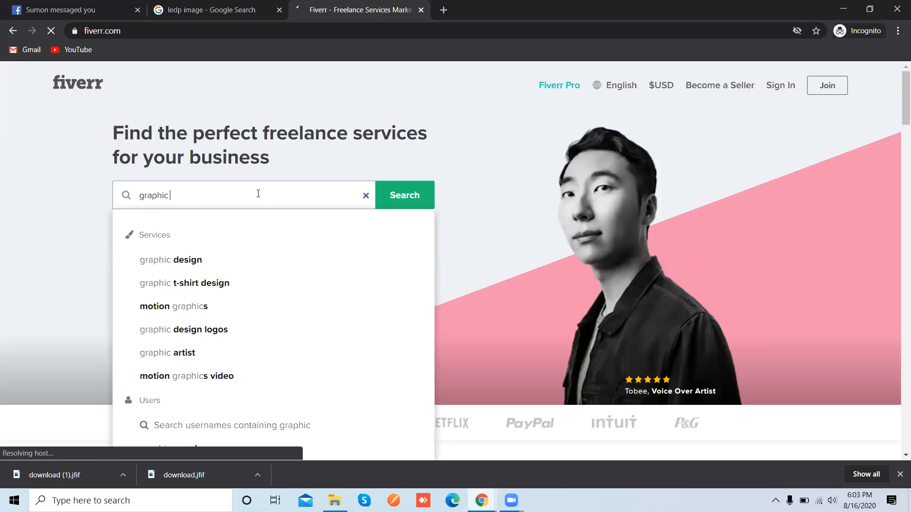
text( design)
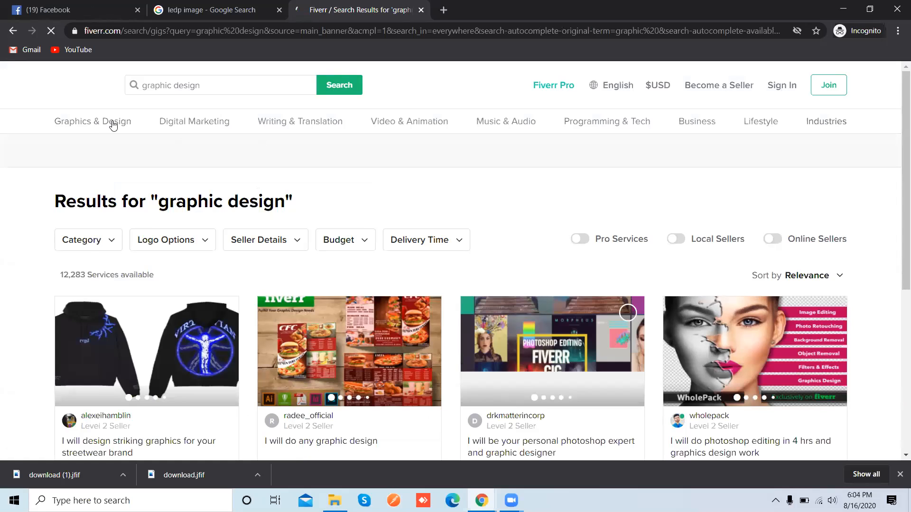
Step: Accept the cookie notice, open the Logo Design category under Graphics & Design, and dismiss the Join Fiverr prompt
mouse_move(113, 124)
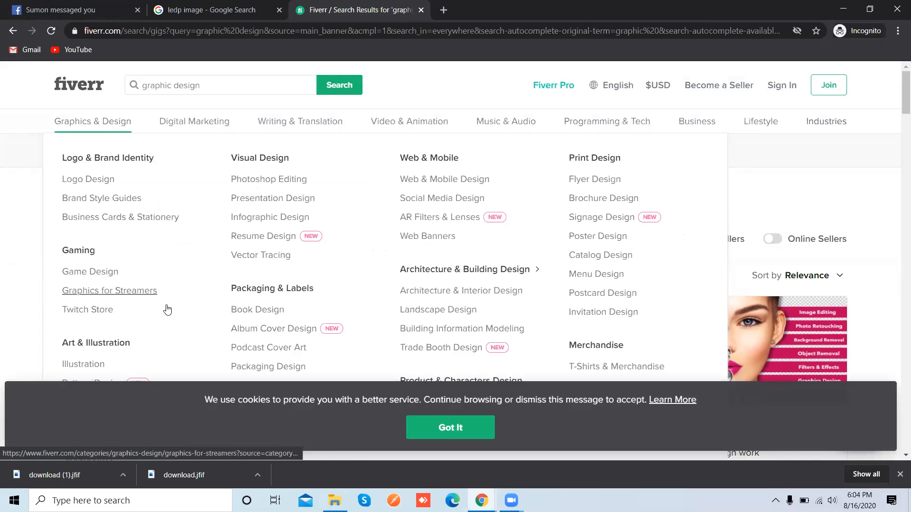
click(444, 430)
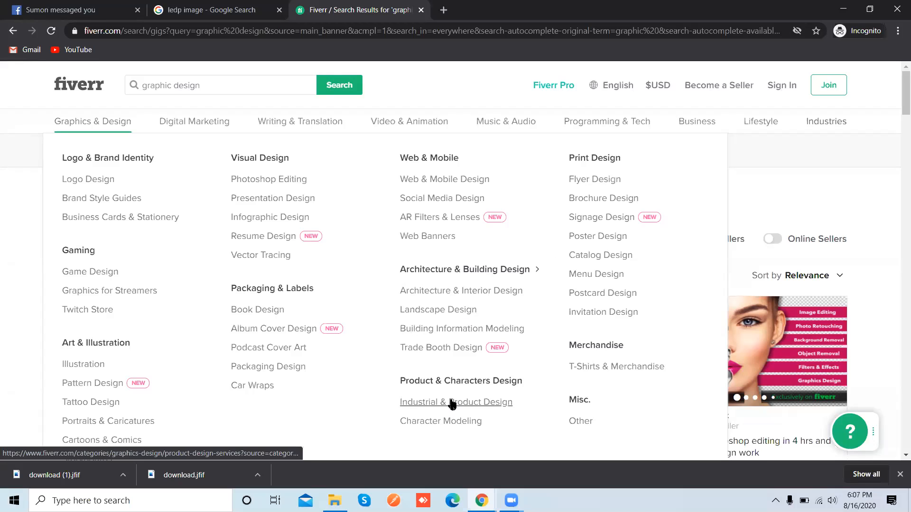
click(110, 183)
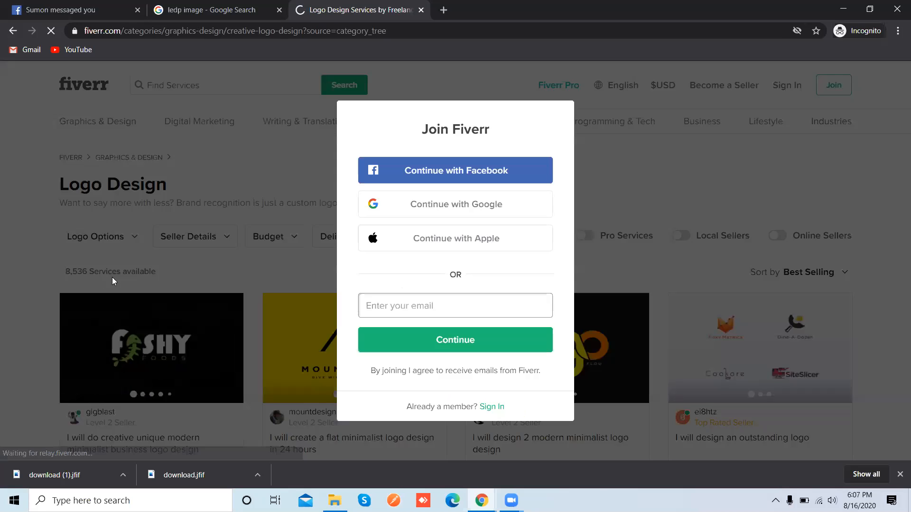
click(224, 274)
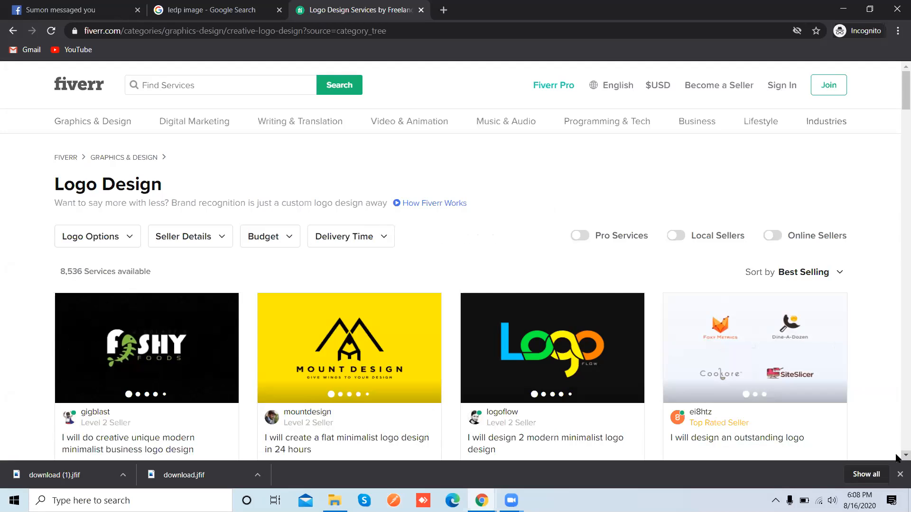
Step: Browse the Logo Design gigs, examining seller levels, ratings, starting prices and the Graphic Empire studio gig's inclusions
scroll(895, 454, down, 2)
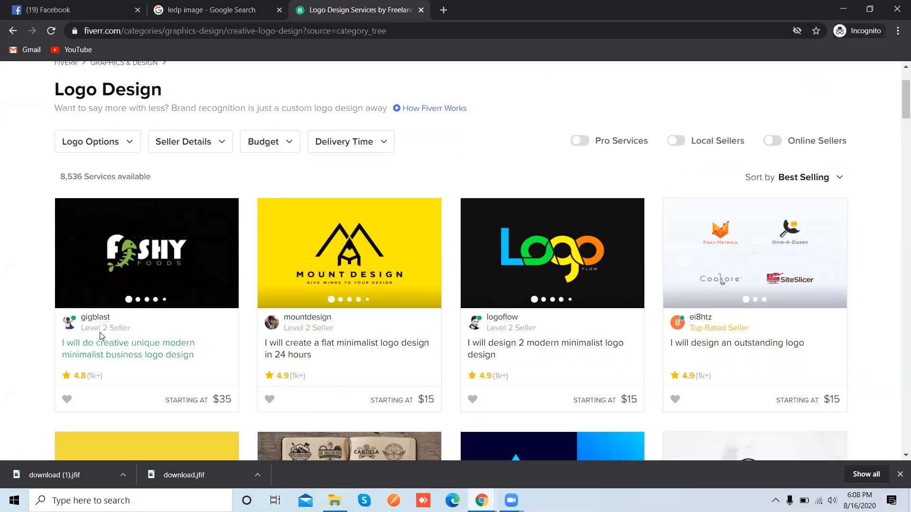
mouse_move(118, 331)
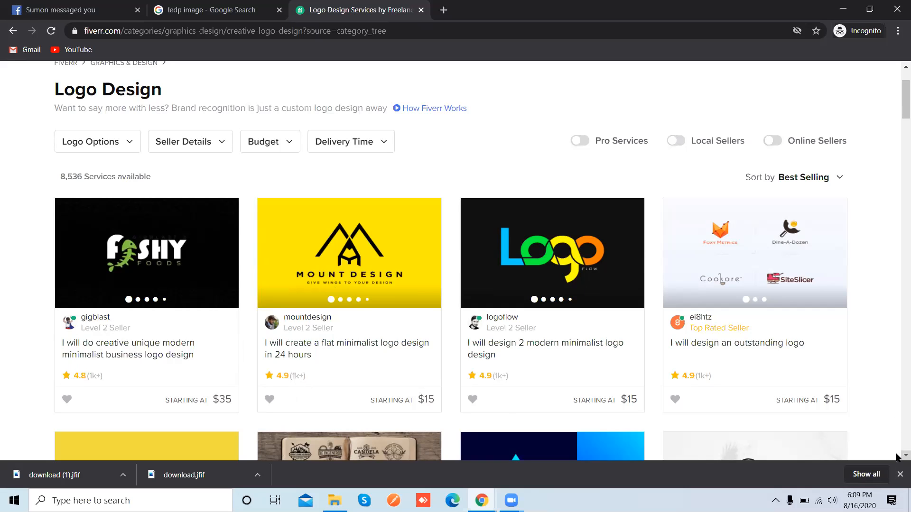
scroll(896, 455, down, 2)
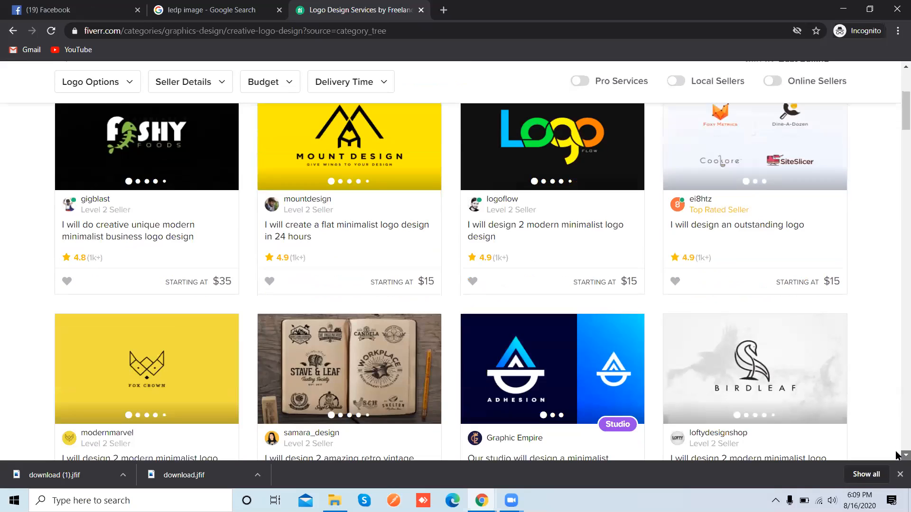
scroll(896, 455, down, 3)
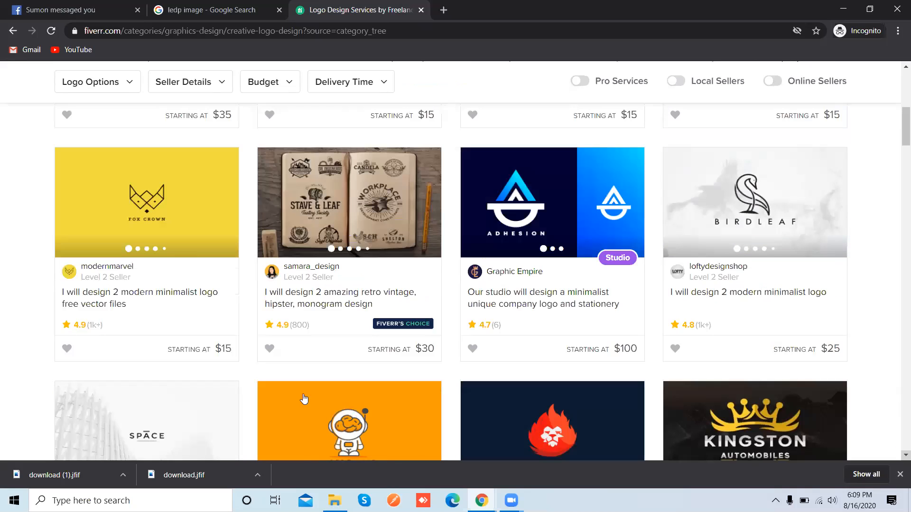
mouse_move(539, 309)
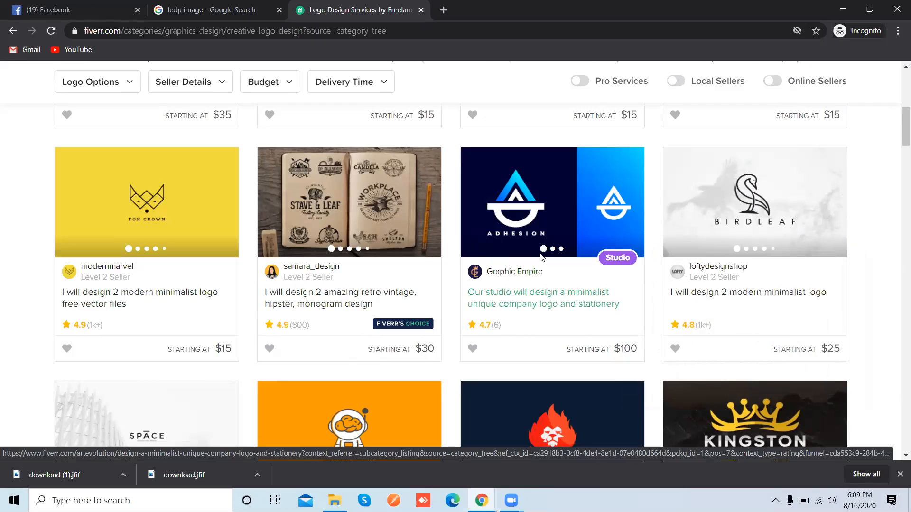
mouse_move(526, 333)
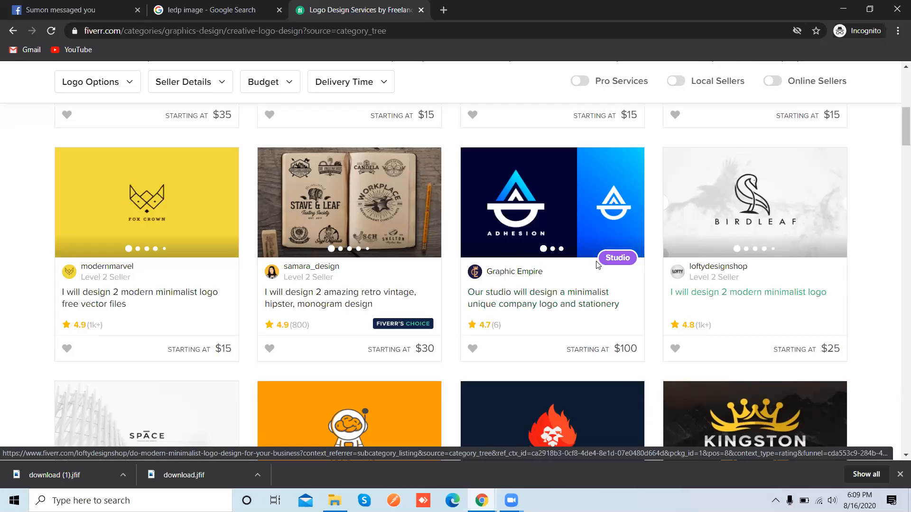
mouse_move(583, 277)
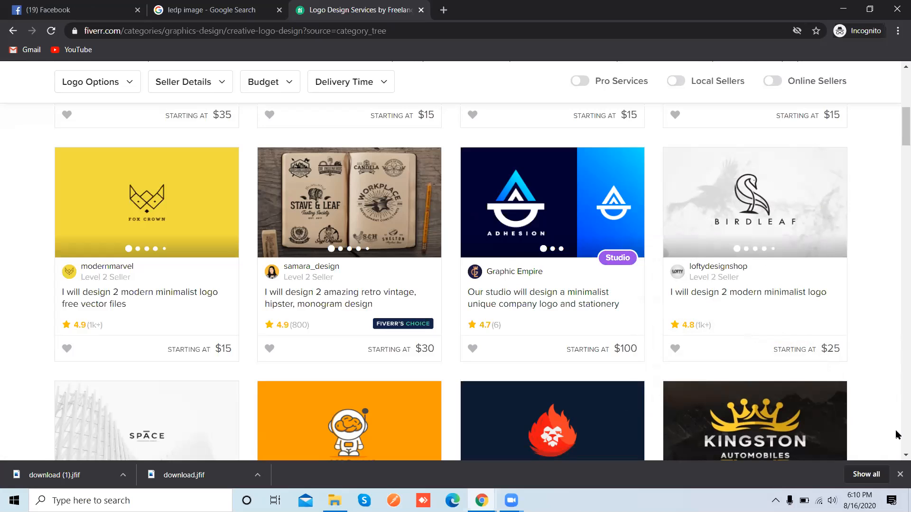
mouse_move(558, 295)
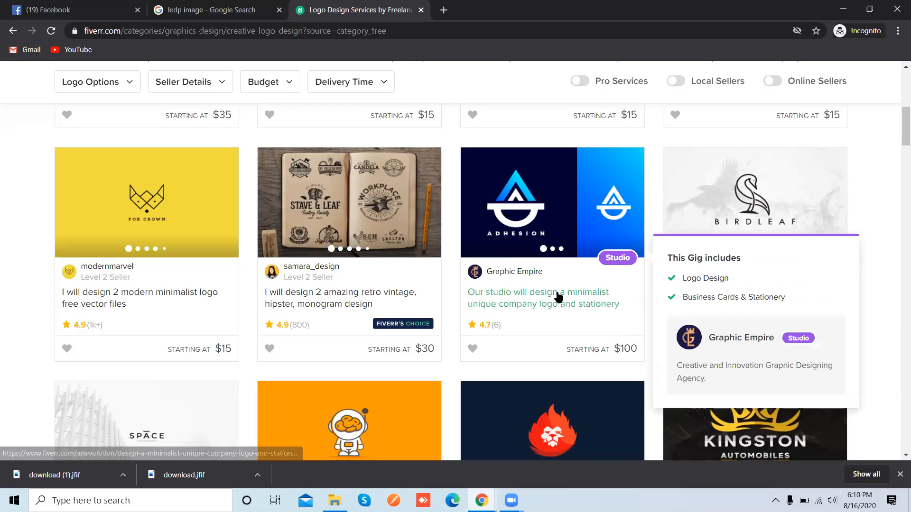
Step: Open the Graphic Empire minimalist logo and stationery gig and examine its Basic, Most ordered and Premium VIP packages
click(557, 294)
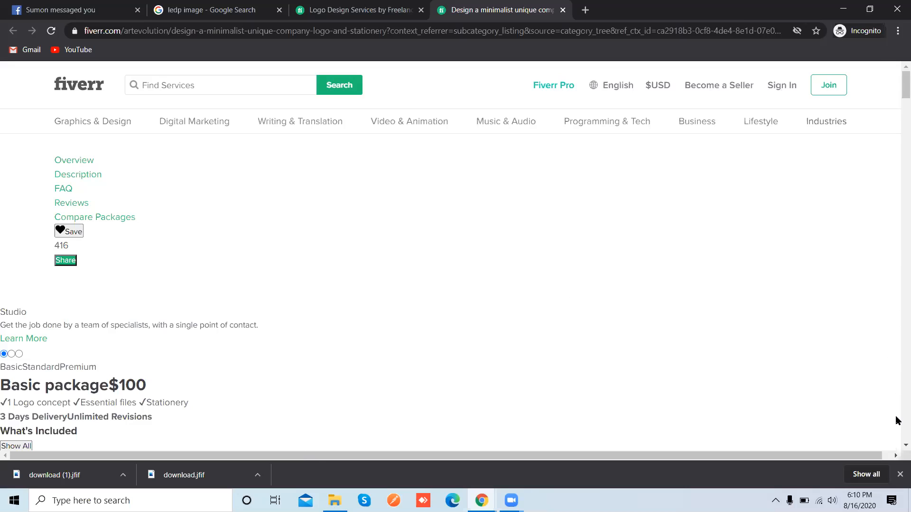
scroll(896, 446, down, 5)
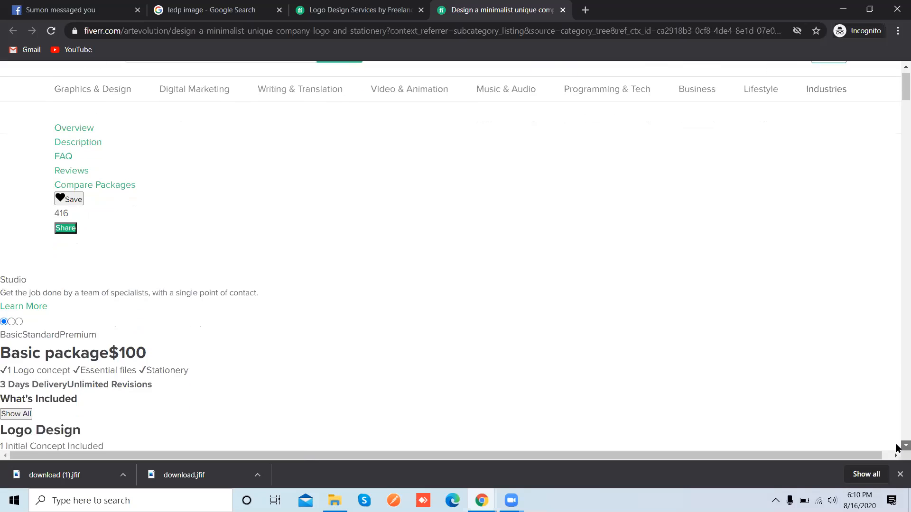
scroll(896, 446, down, 5)
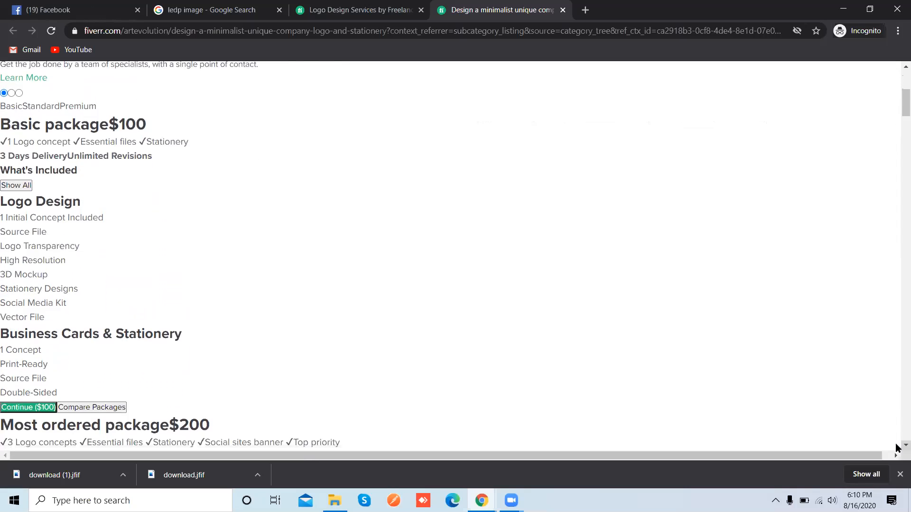
scroll(896, 446, down, 2)
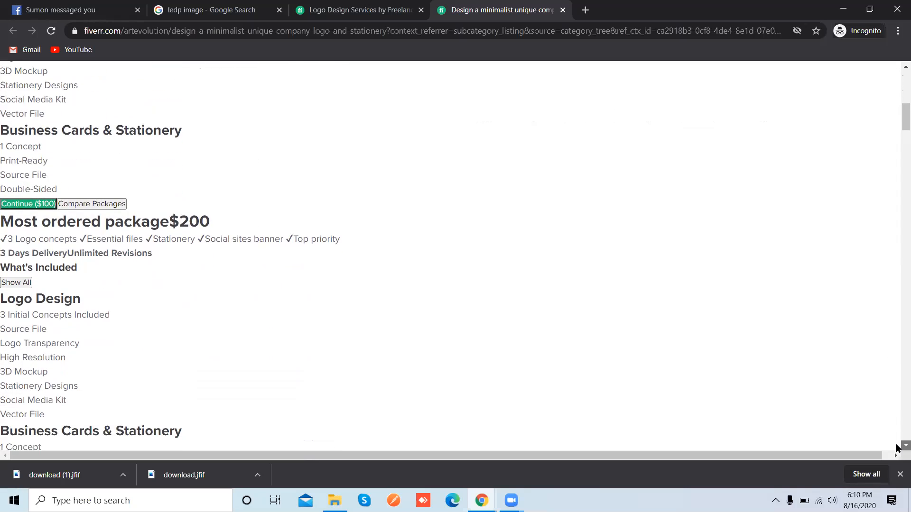
scroll(896, 448, down, 4)
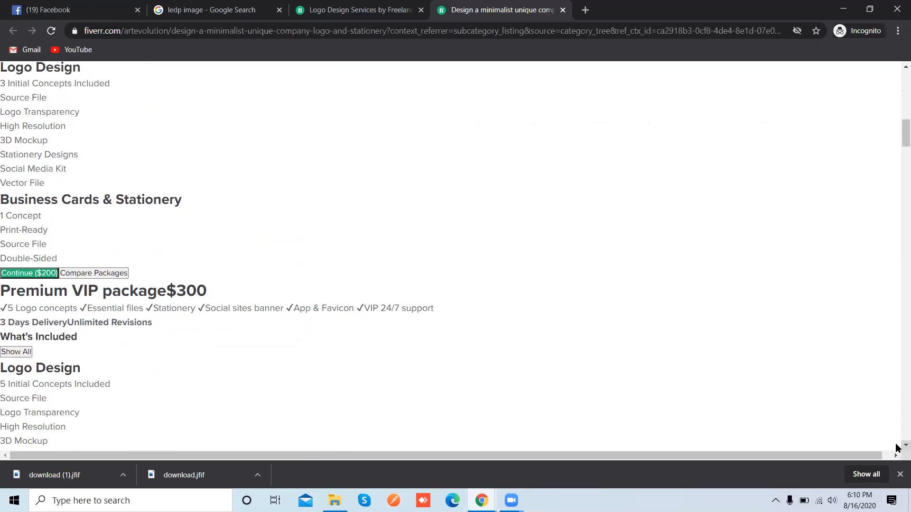
scroll(896, 448, down, 3)
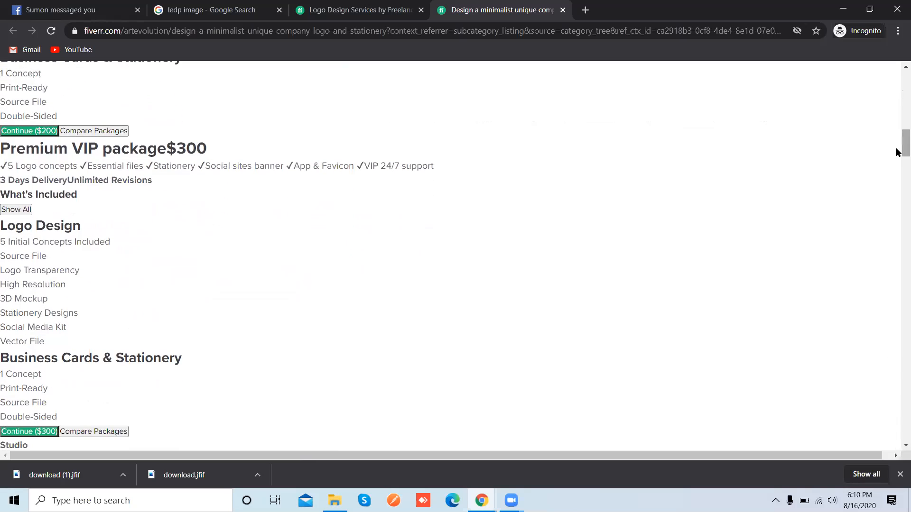
drag(897, 151, 897, 87)
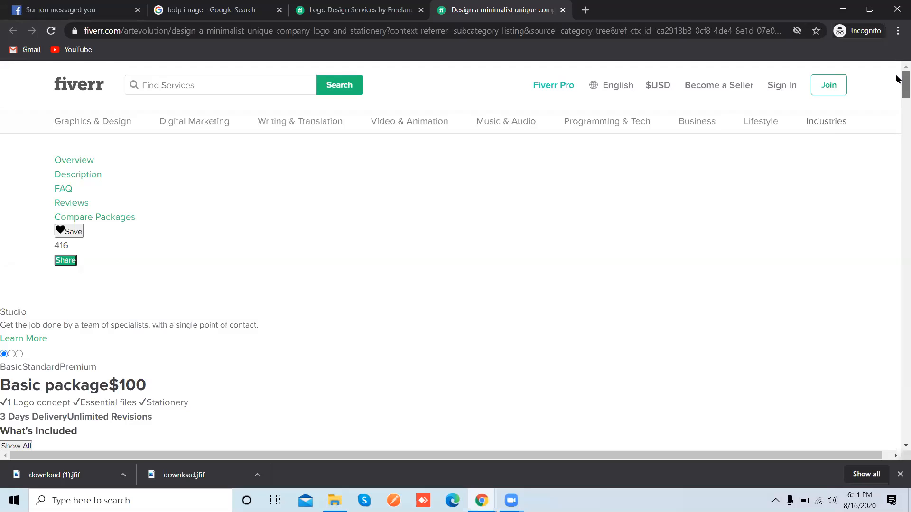
Step: Review the gig's studio section and package inclusions, then close the gig page to return to the Logo Design listing
drag(897, 88, 825, 173)
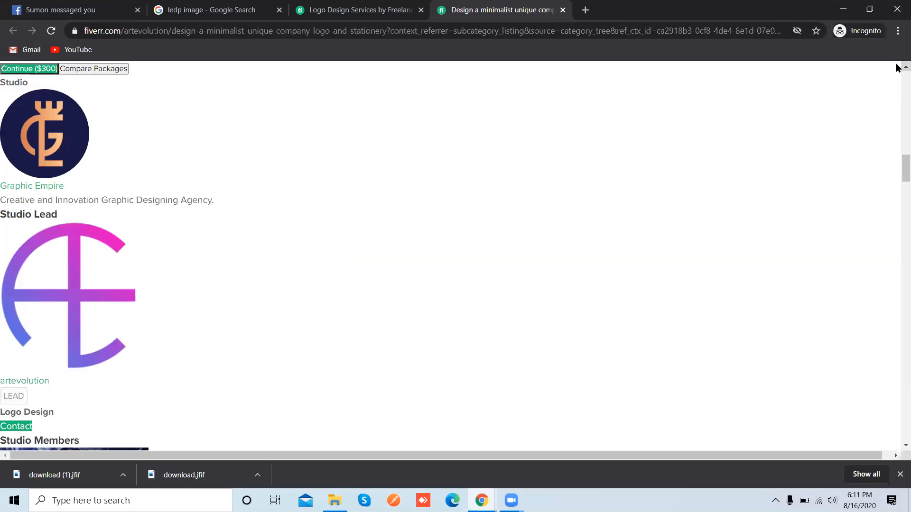
scroll(897, 68, up, 2)
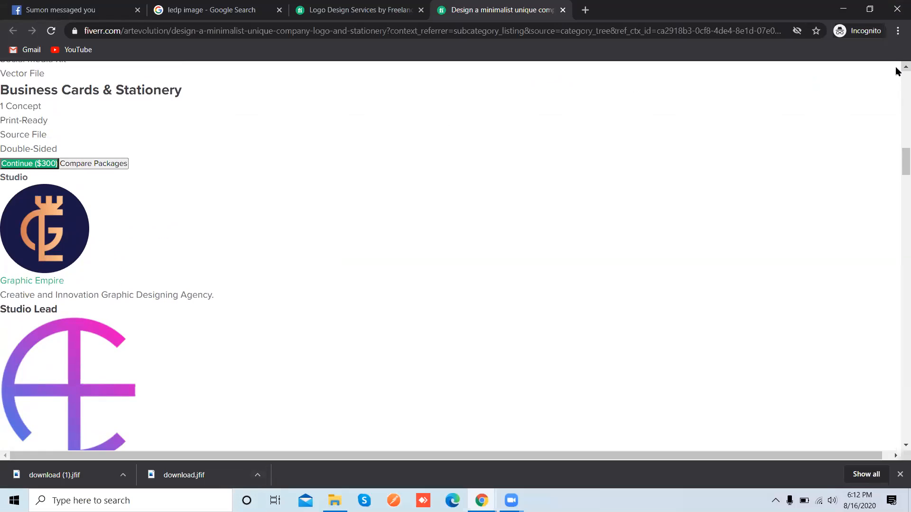
scroll(897, 71, up, 5)
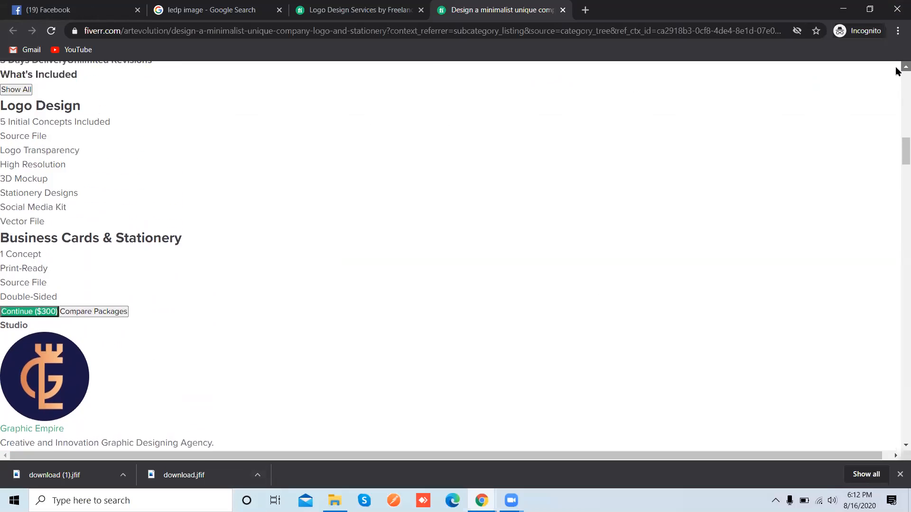
scroll(896, 71, up, 5)
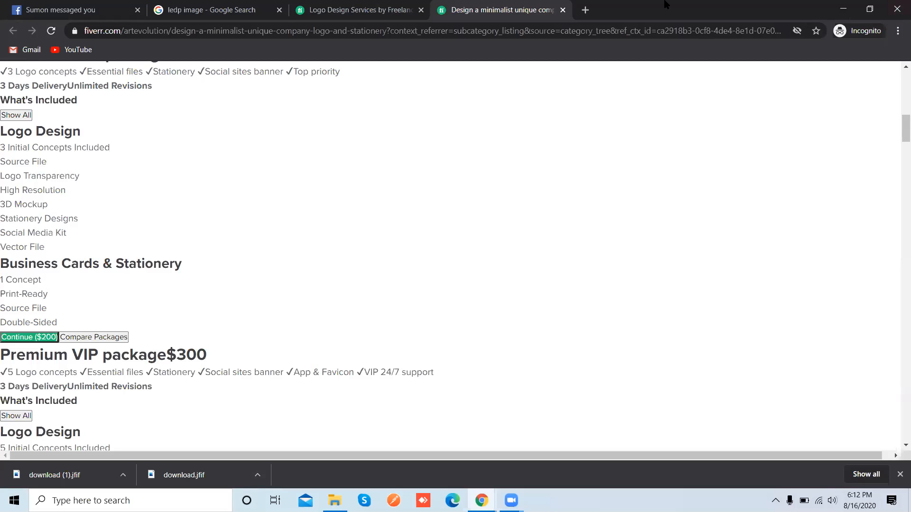
click(561, 10)
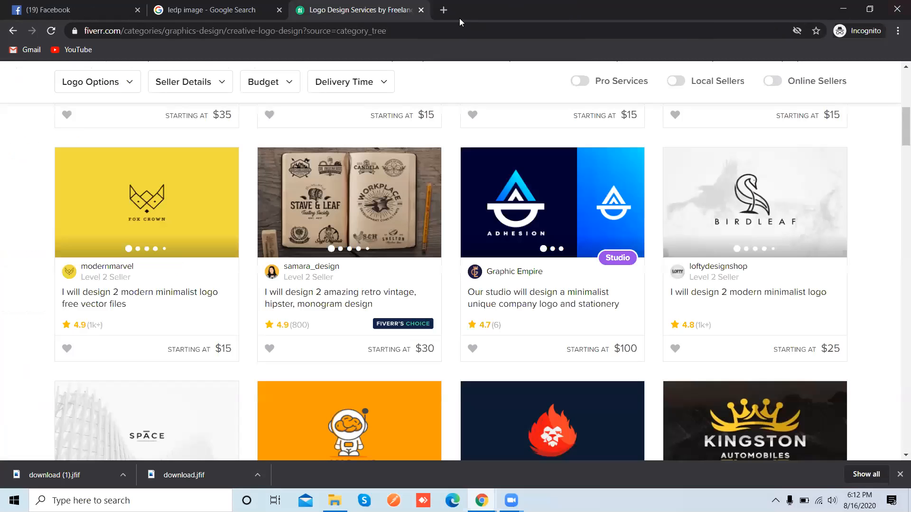
Step: Close the Fiverr logo design and ledp image search pages, and dismiss the open Facebook chat window
click(420, 10)
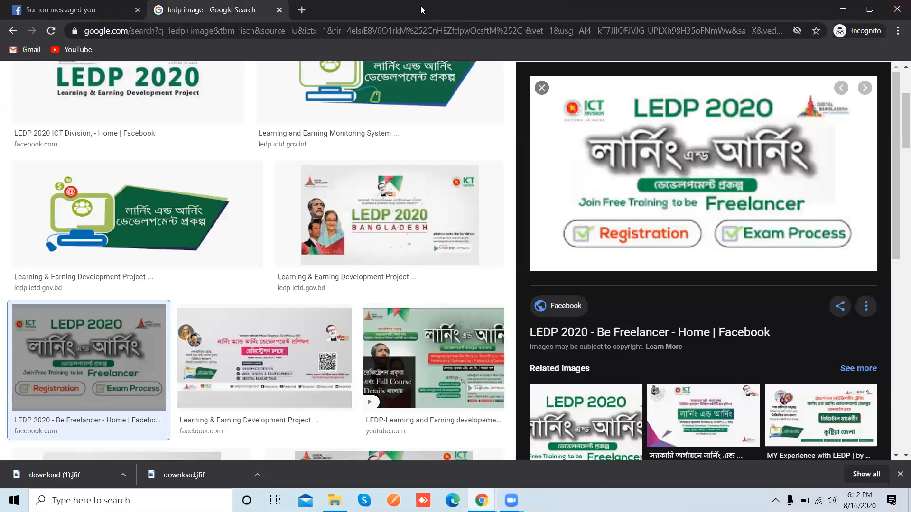
click(279, 10)
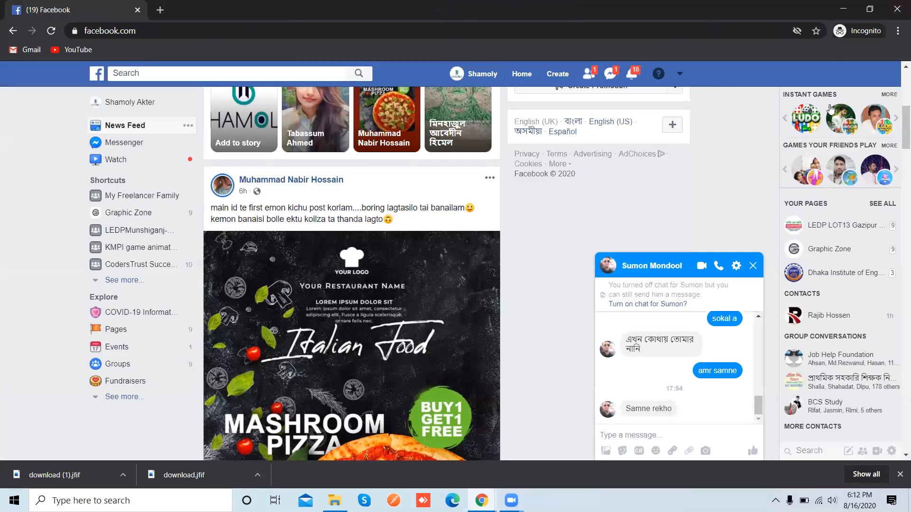
click(752, 267)
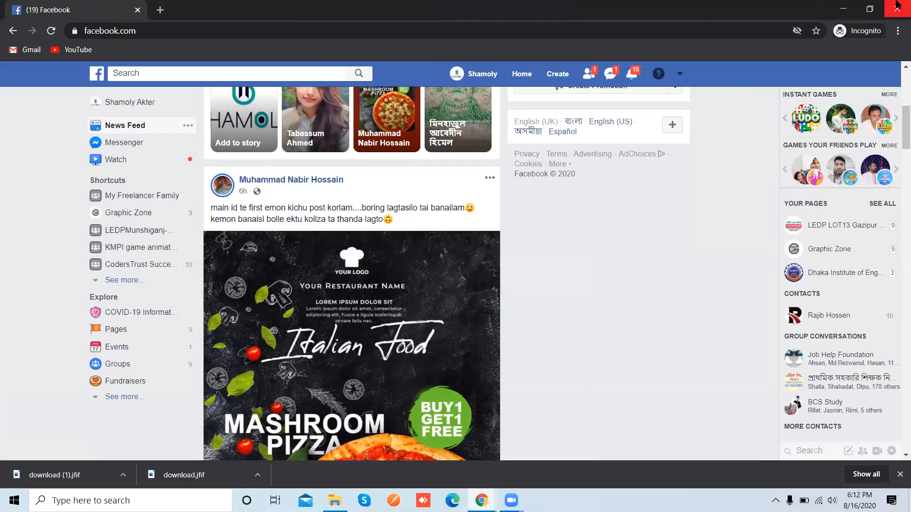
Step: Minimize the incognito browser window and switch to Zoom's Meeting Controls
click(842, 9)
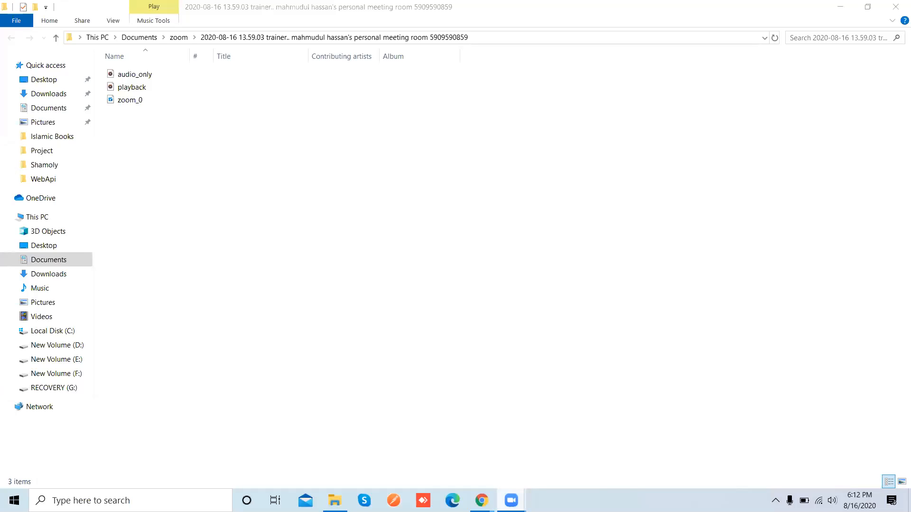
mouse_move(510, 500)
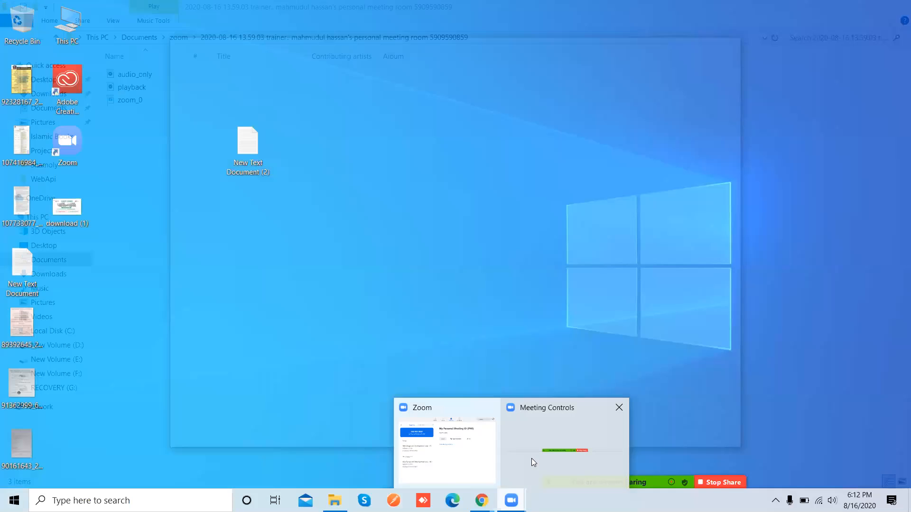
click(531, 458)
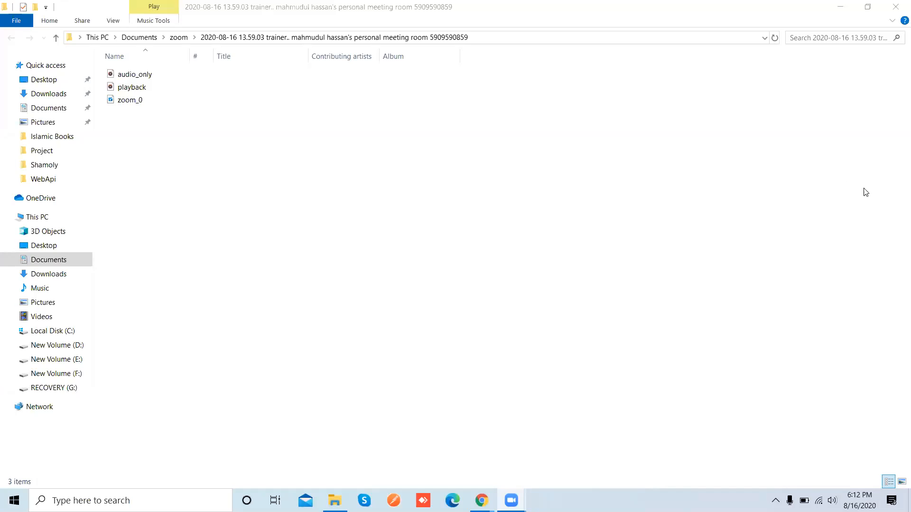